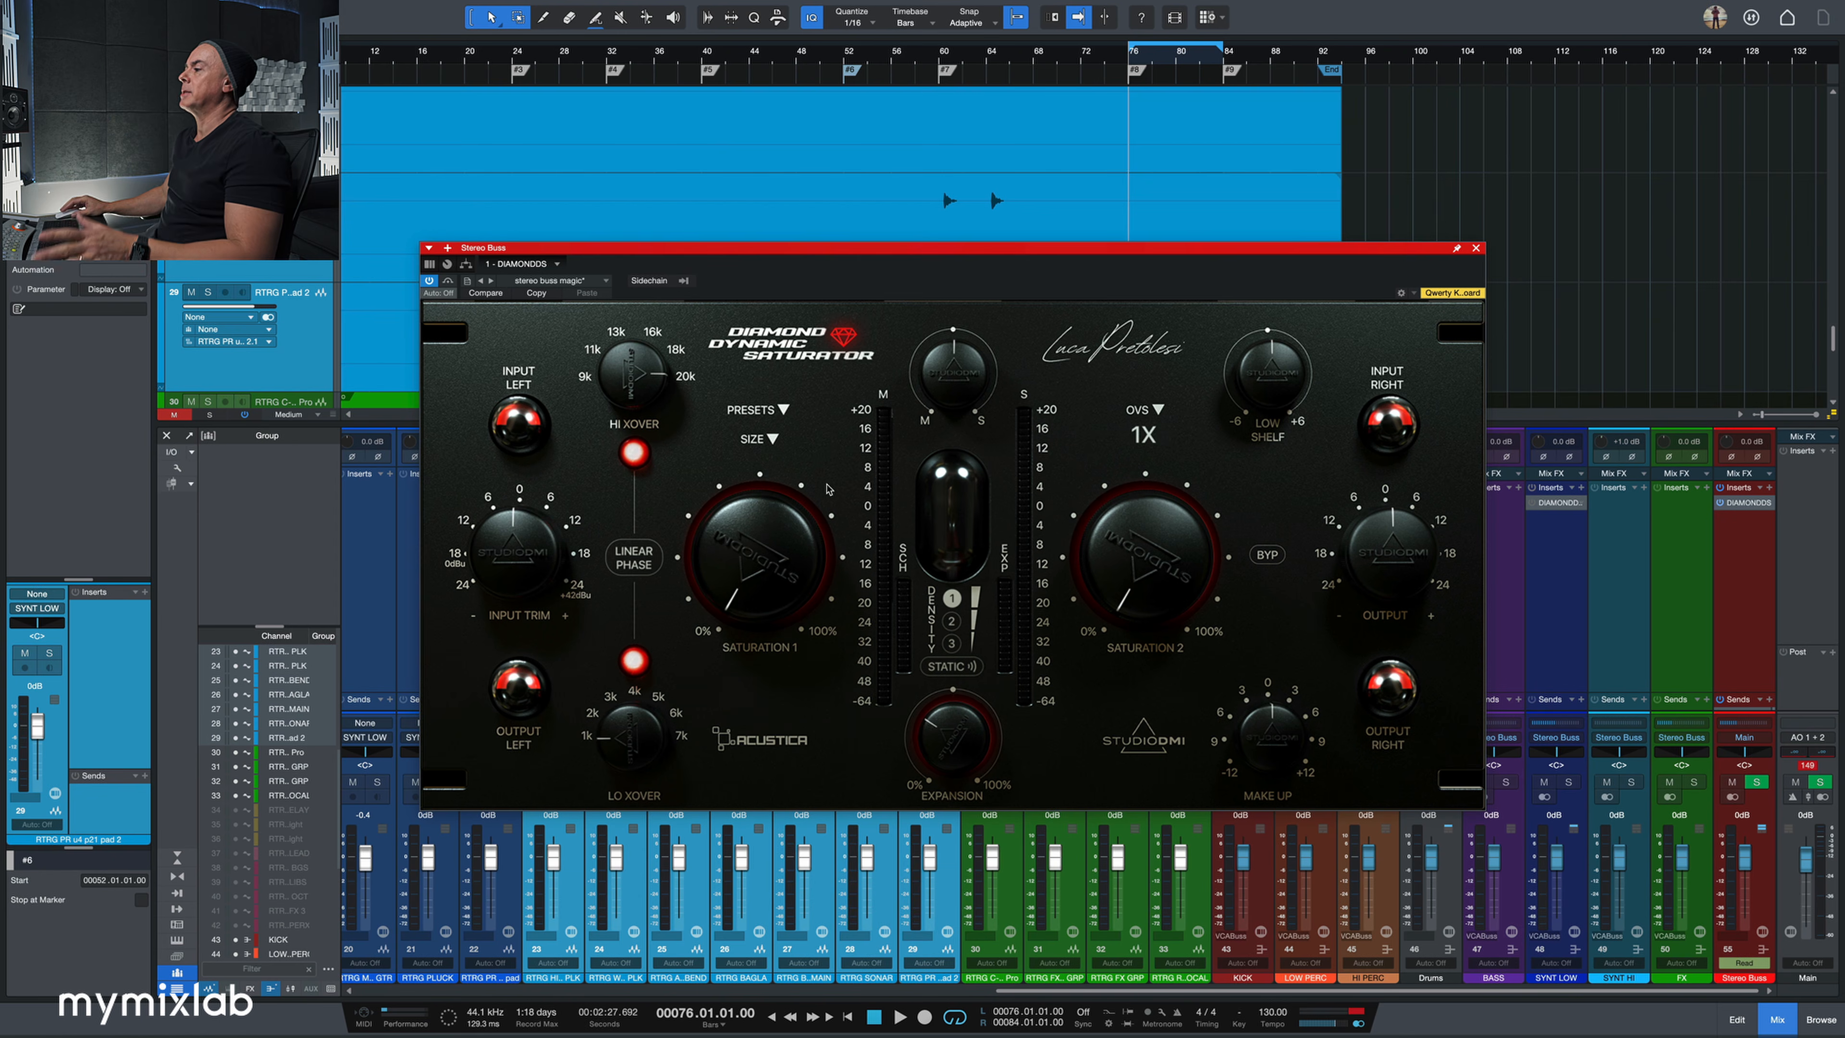
# - Load the factory preset 001 - Default Settings in the saturator on the Stereo Buss
pyautogui.click(783, 411)
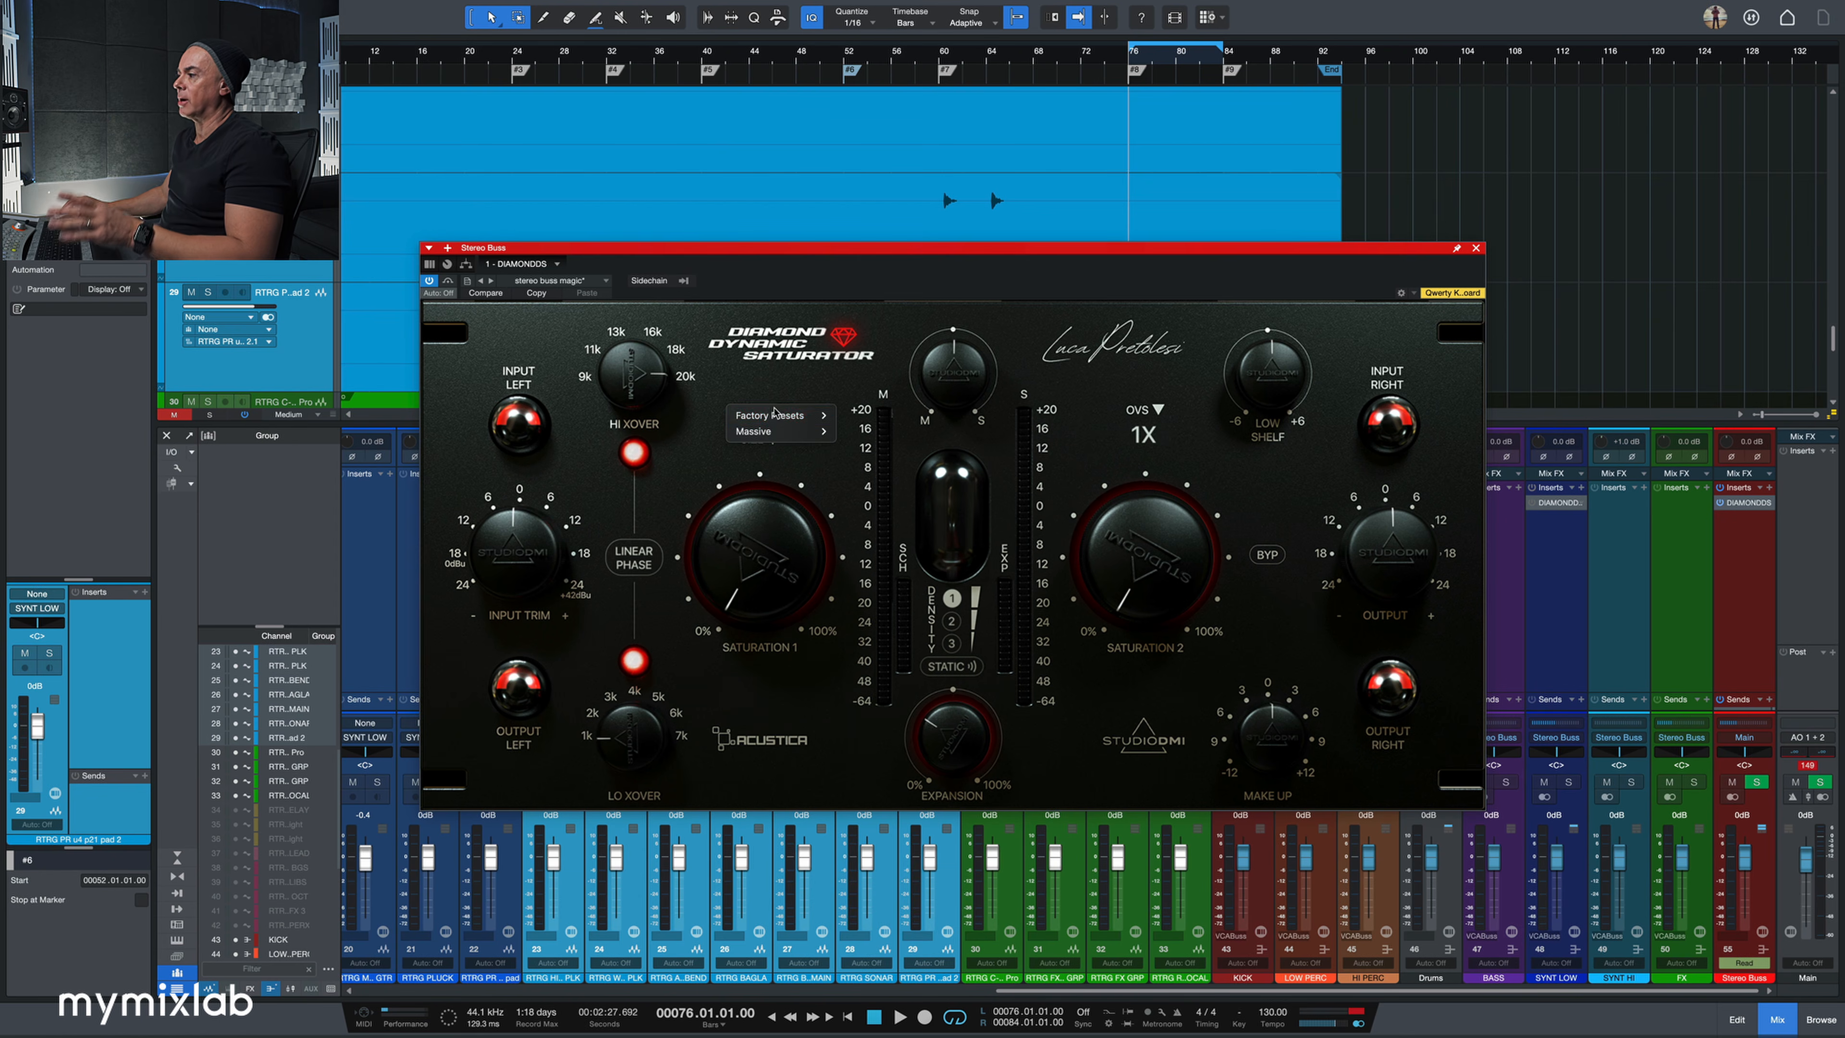
pyautogui.moveTo(770, 415)
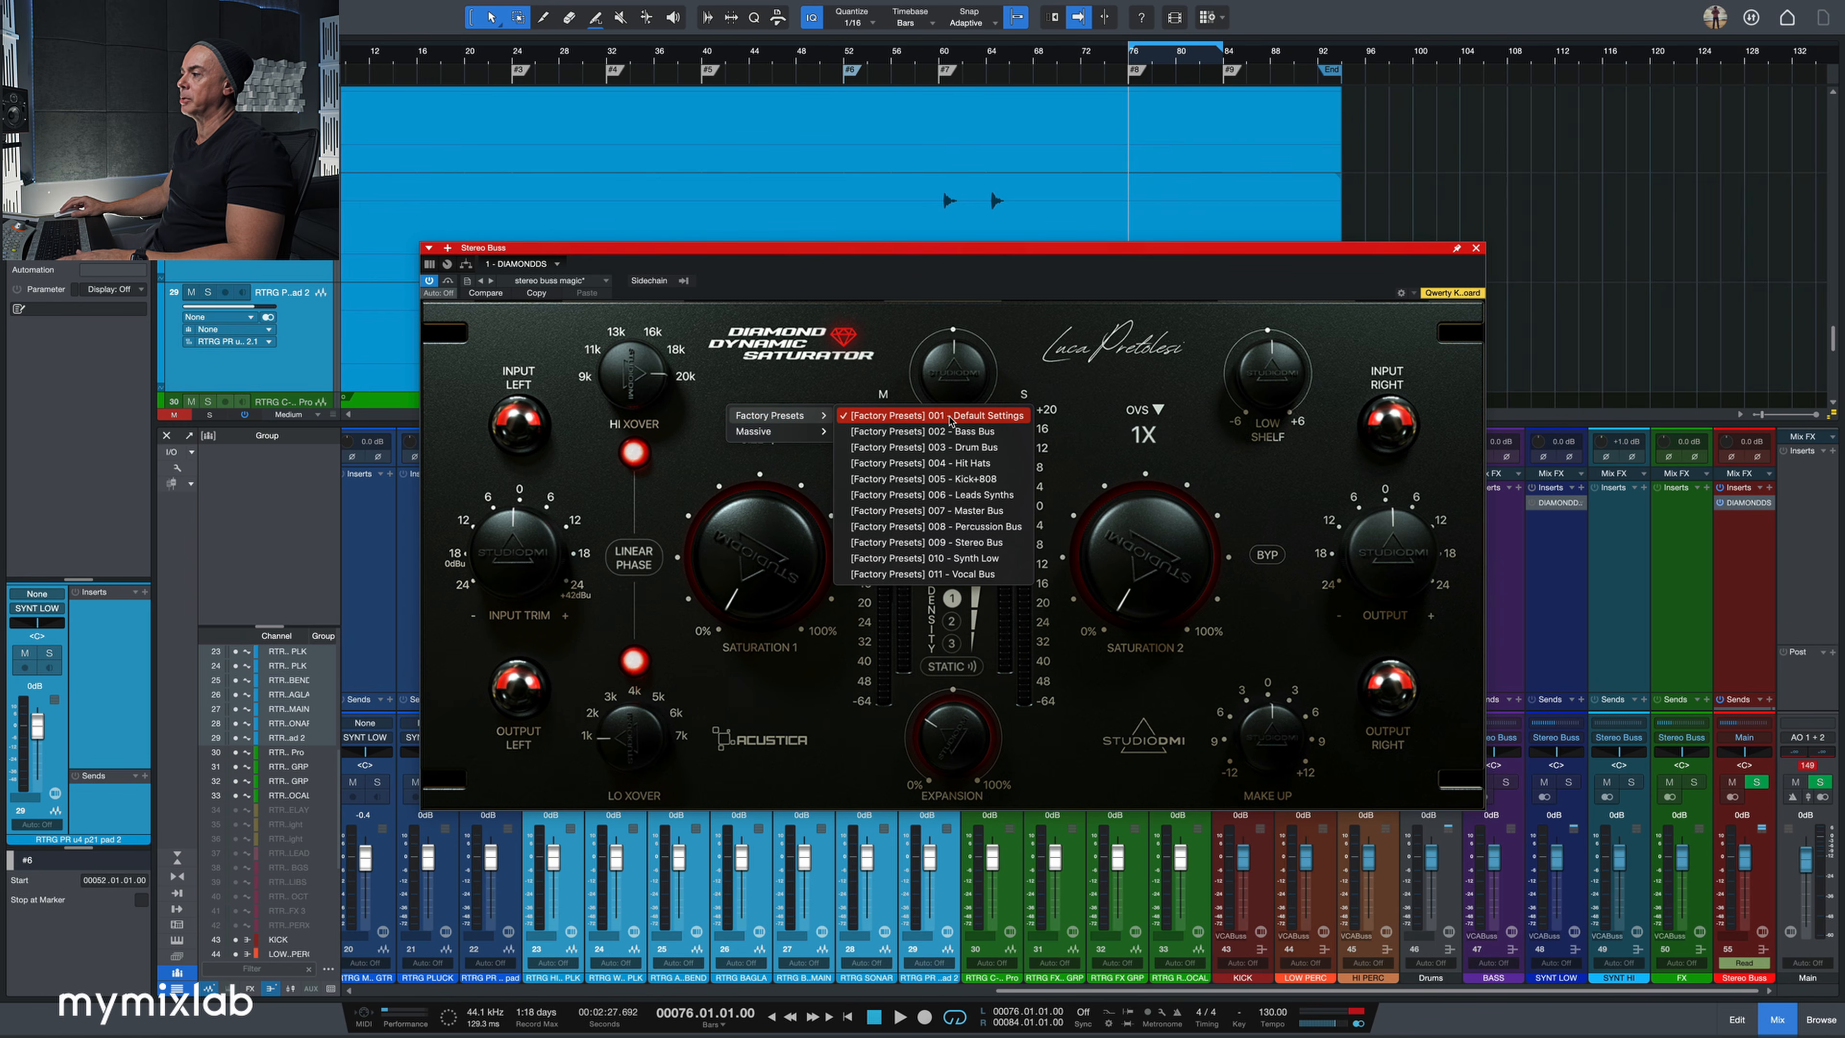
pyautogui.click(949, 417)
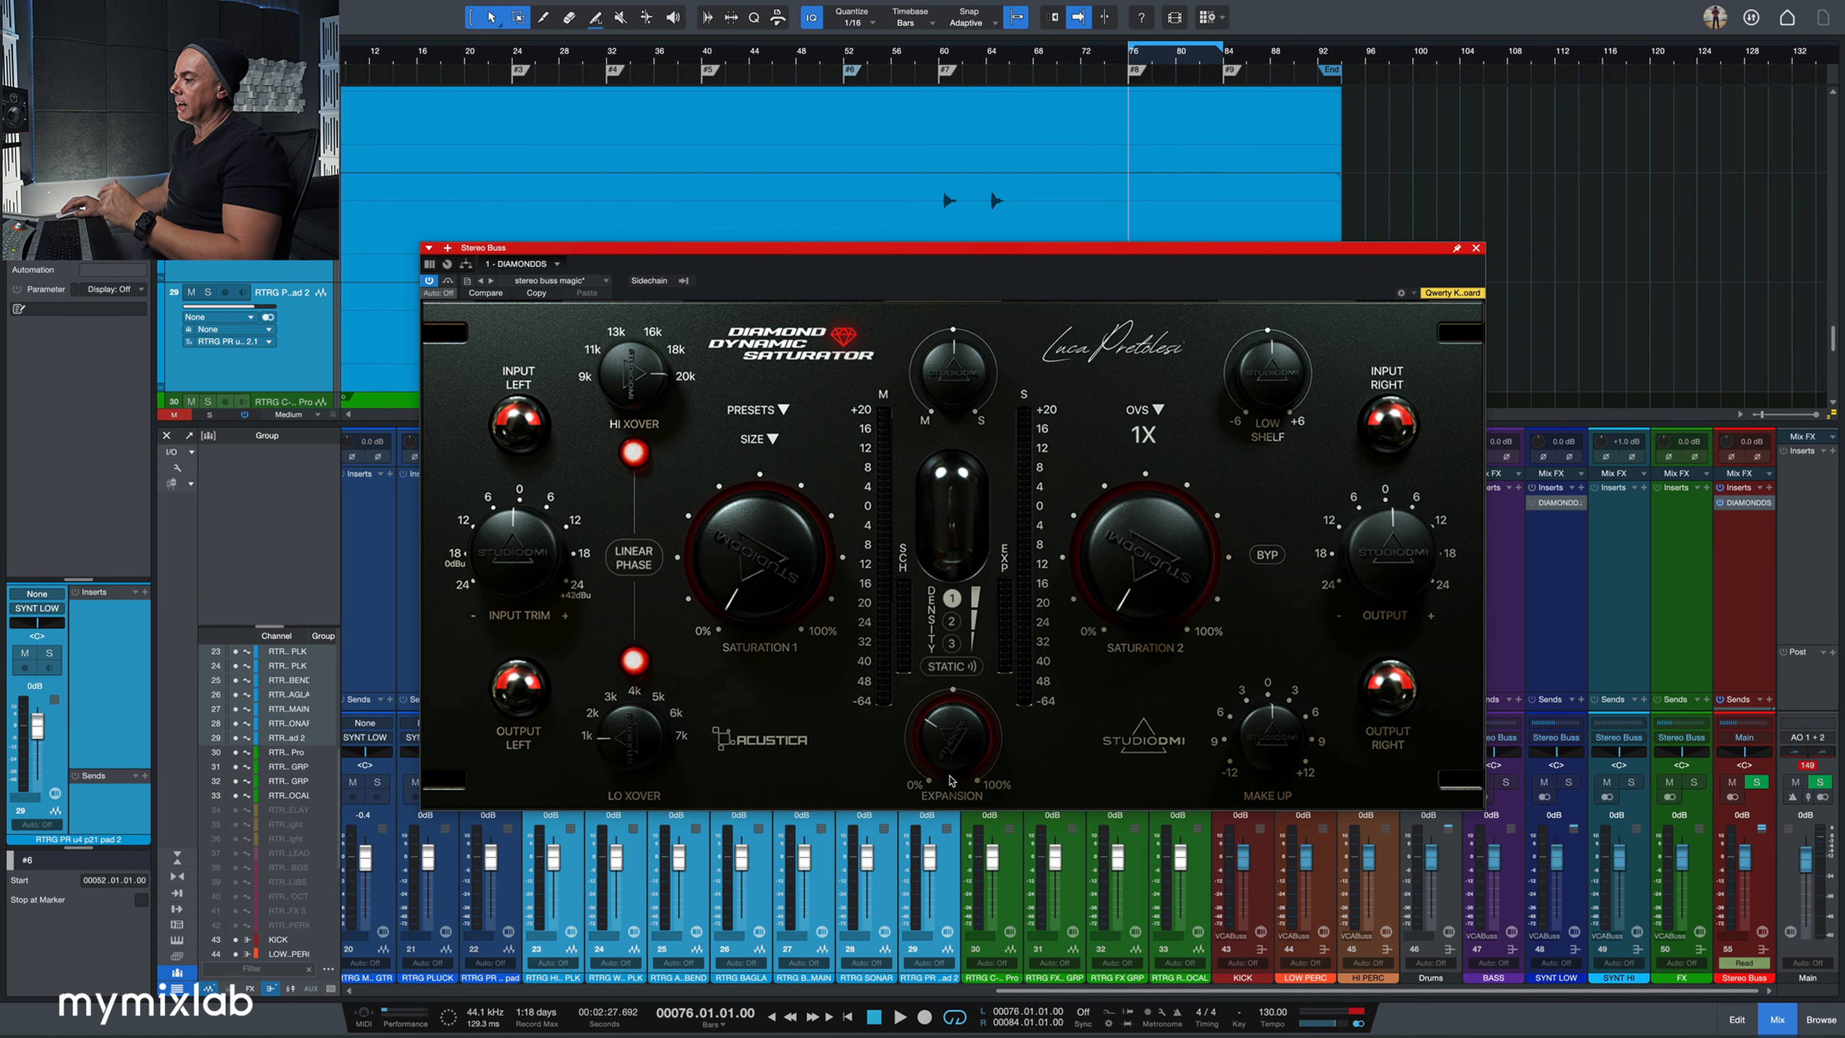
# - Enable the saturator's Static and Linear Phase modes with Expansion turned down to 0%
pyautogui.moveTo(948, 752); pyautogui.dragTo(951, 747)
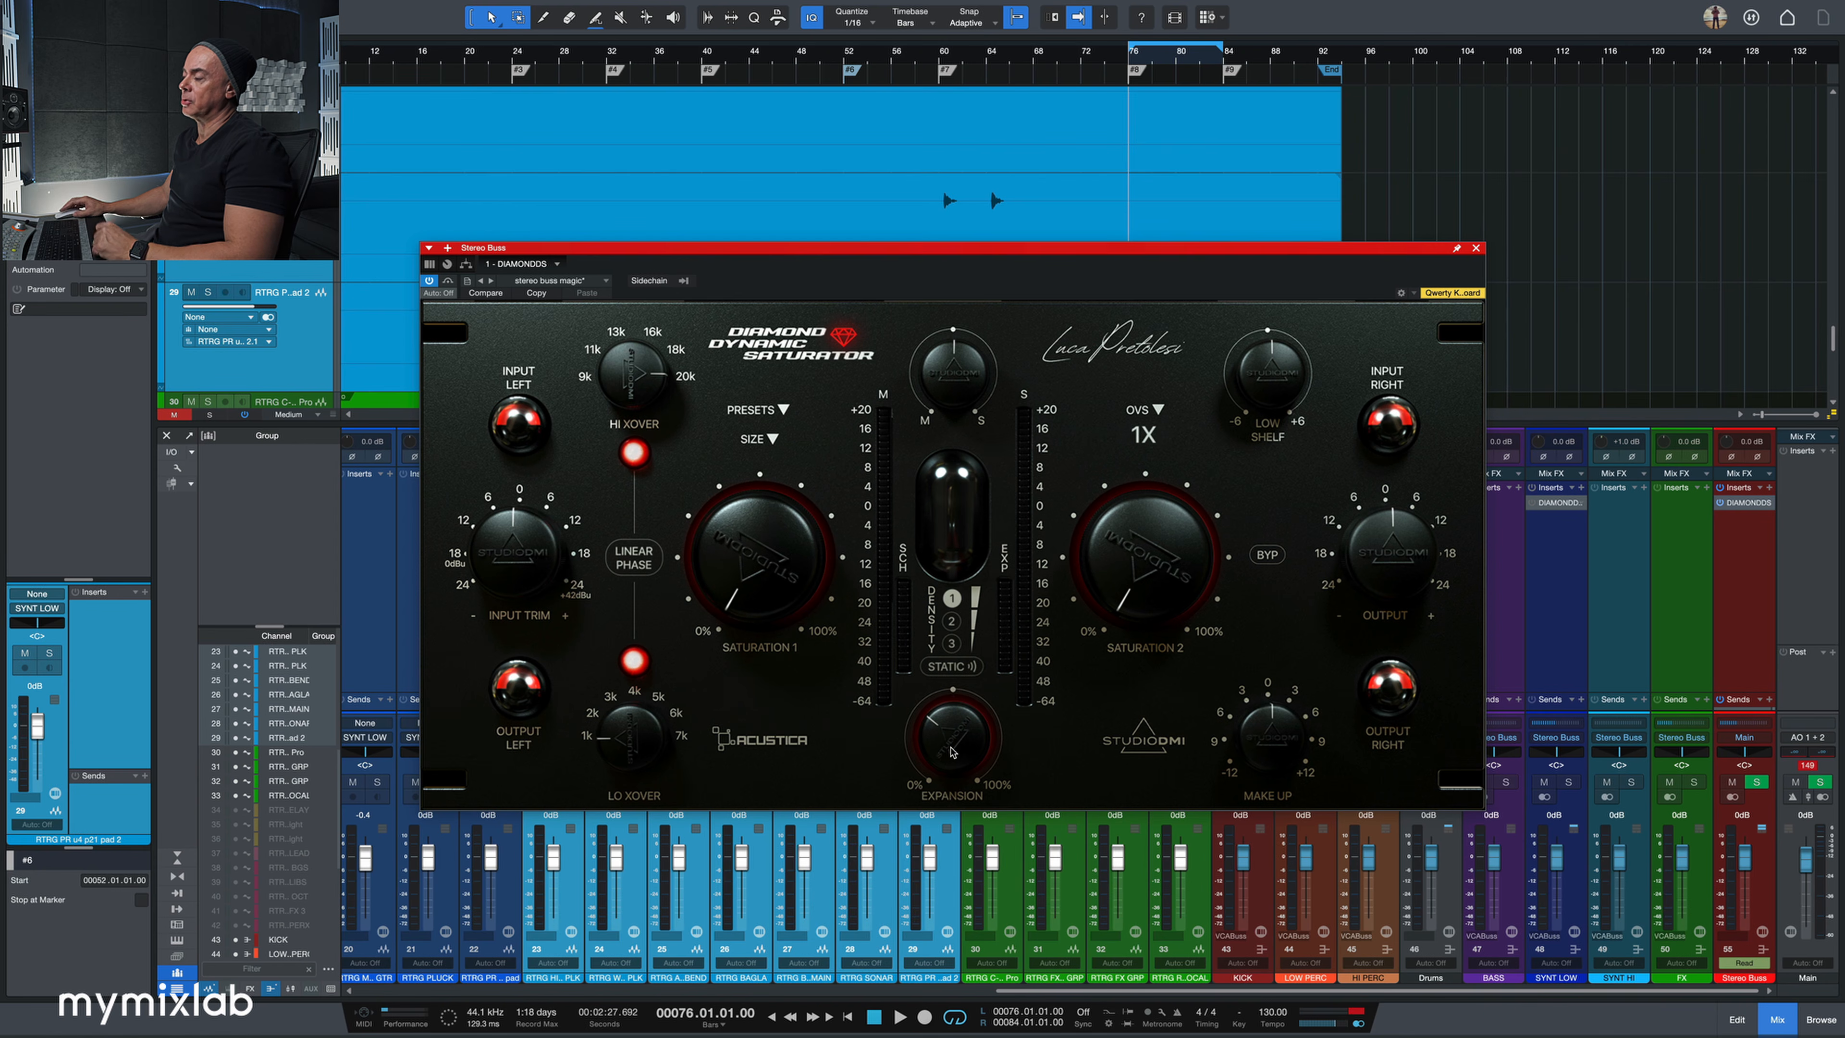
pyautogui.moveTo(1168, 583)
pyautogui.mouseDown()
pyautogui.moveTo(1165, 516)
pyautogui.moveTo(1165, 581)
pyautogui.mouseUp()
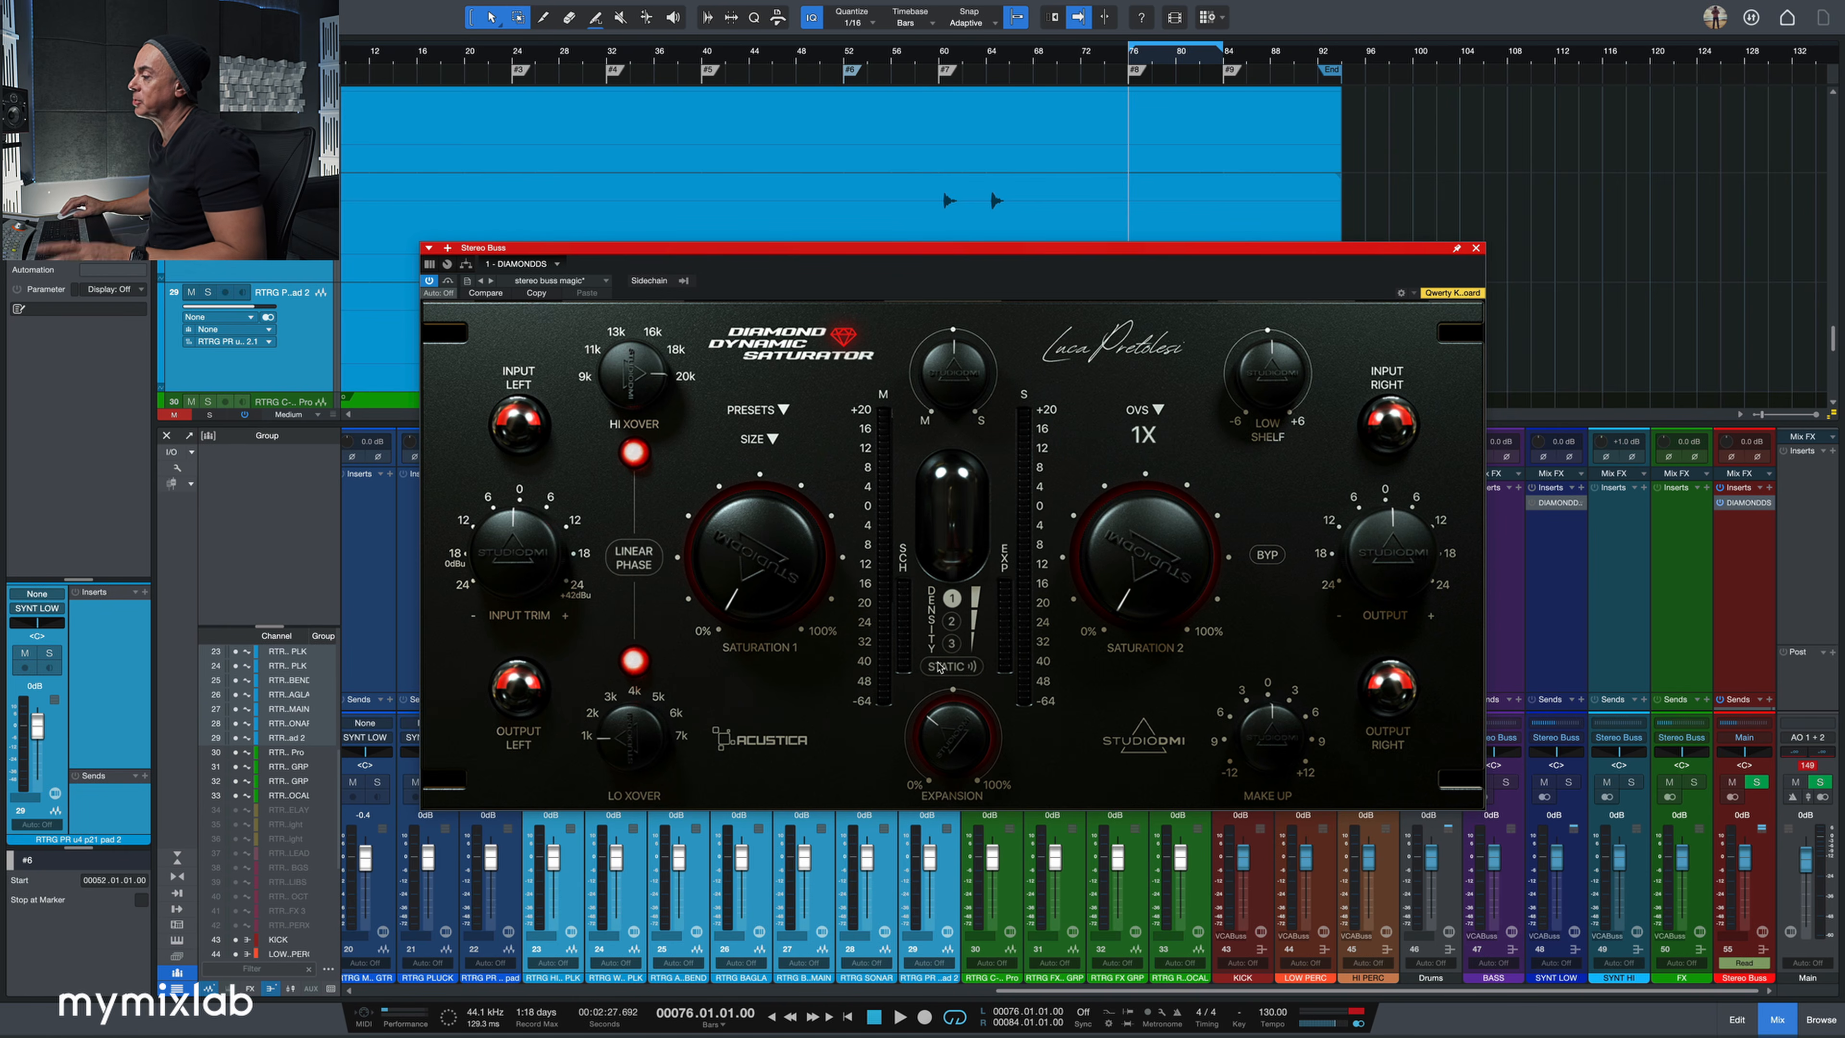
pyautogui.click(938, 669)
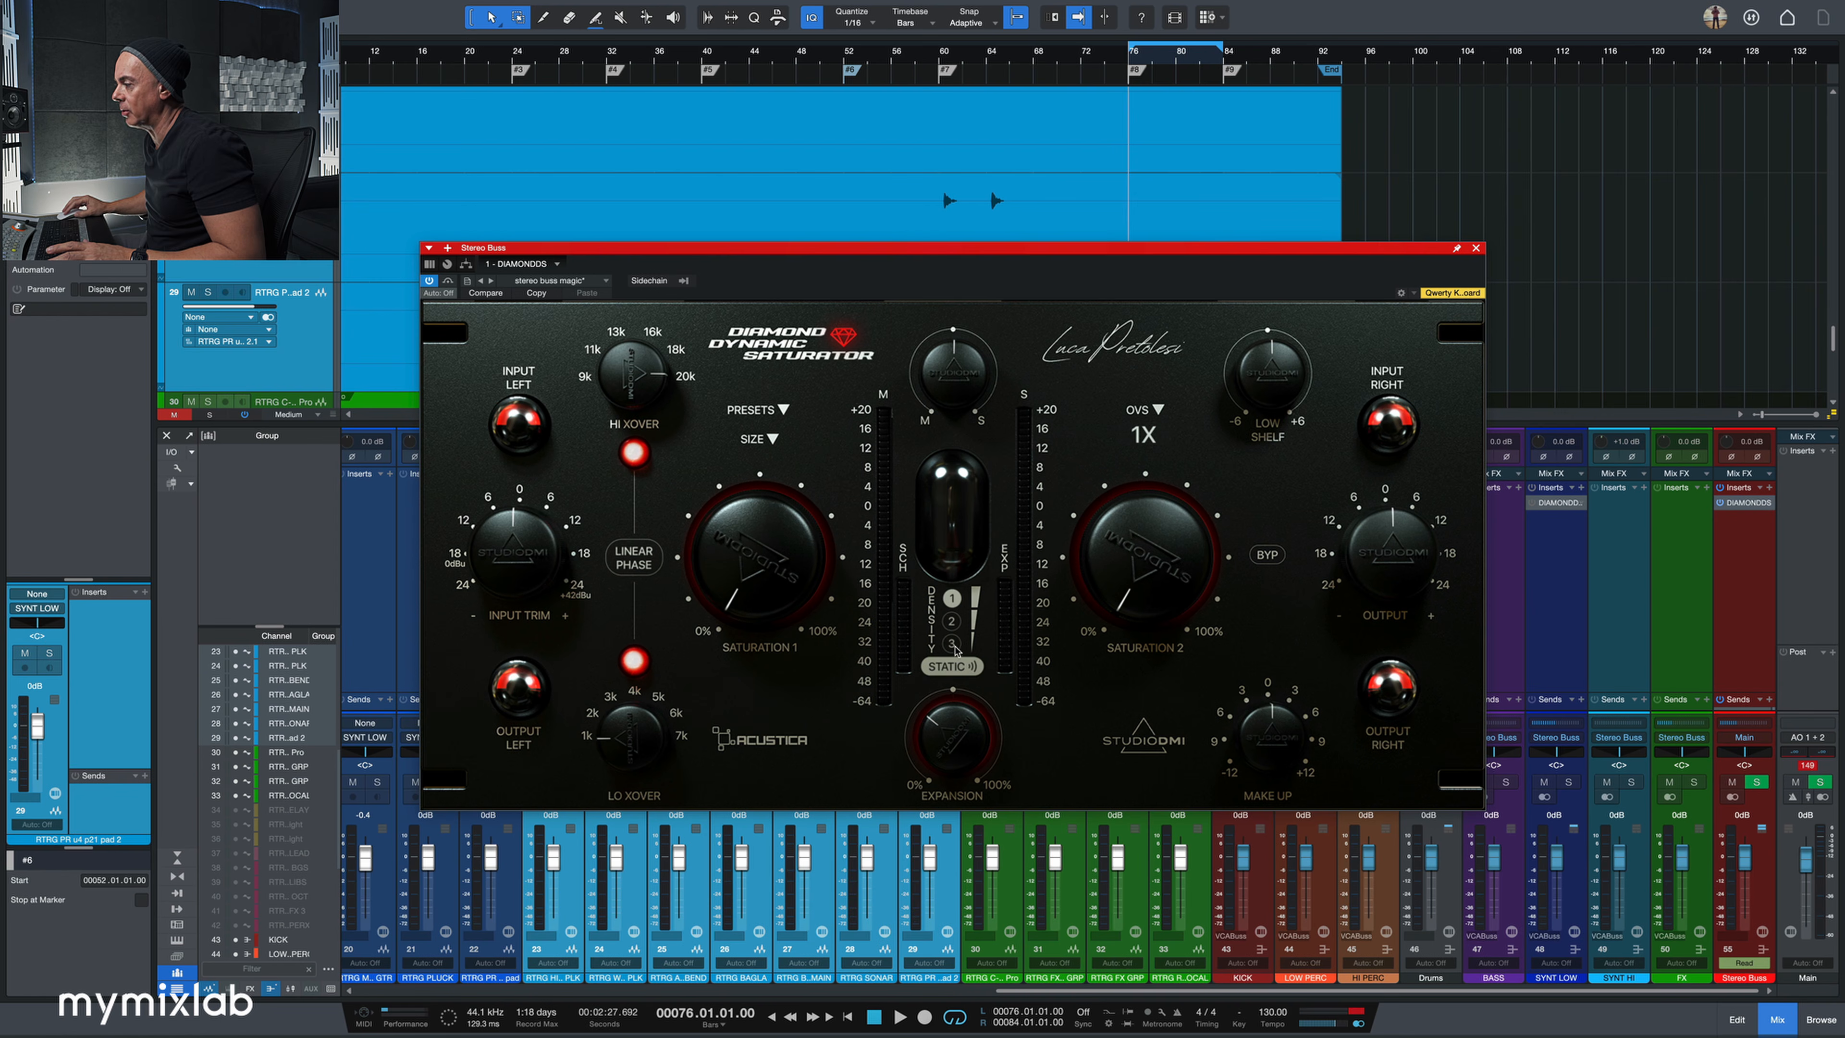
pyautogui.moveTo(940, 775); pyautogui.dragTo(935, 794)
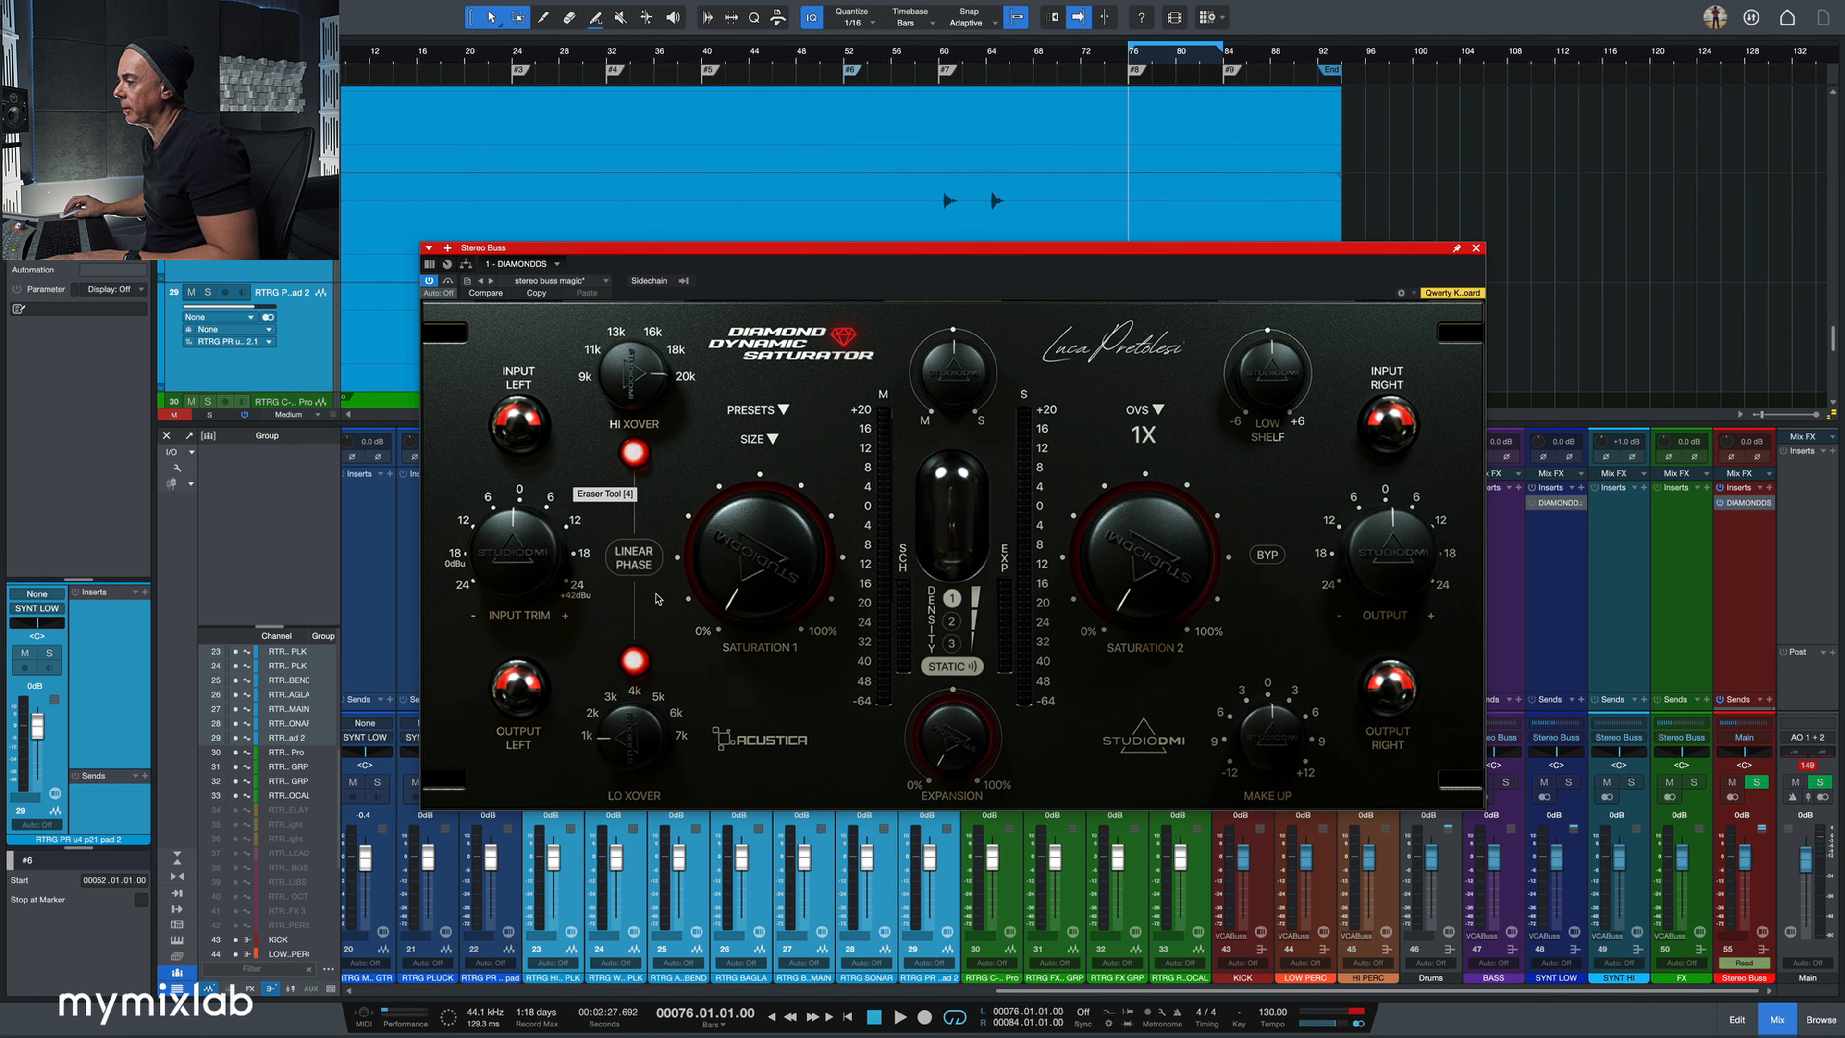
pyautogui.click(634, 560)
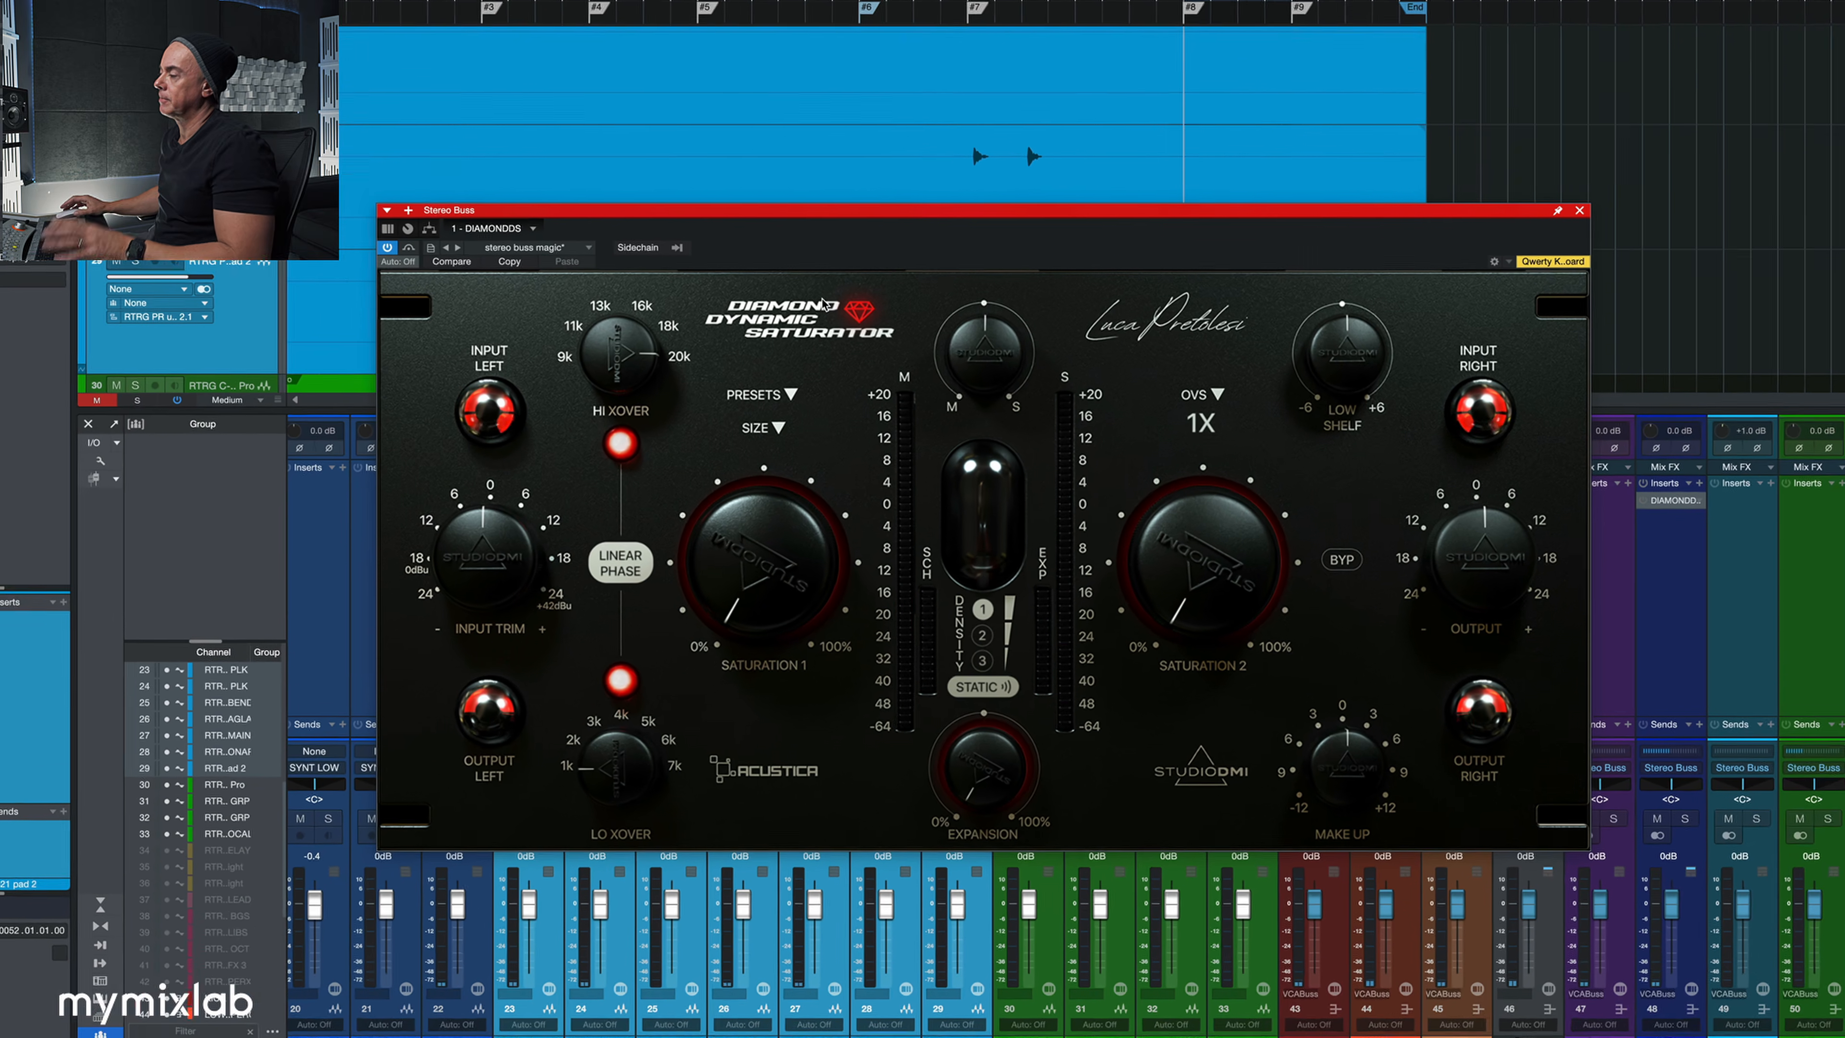
# - During playback, raise Saturation 2 to slightly past its midpoint and lower Make Up to about -5 to compensate
pyautogui.press('space')
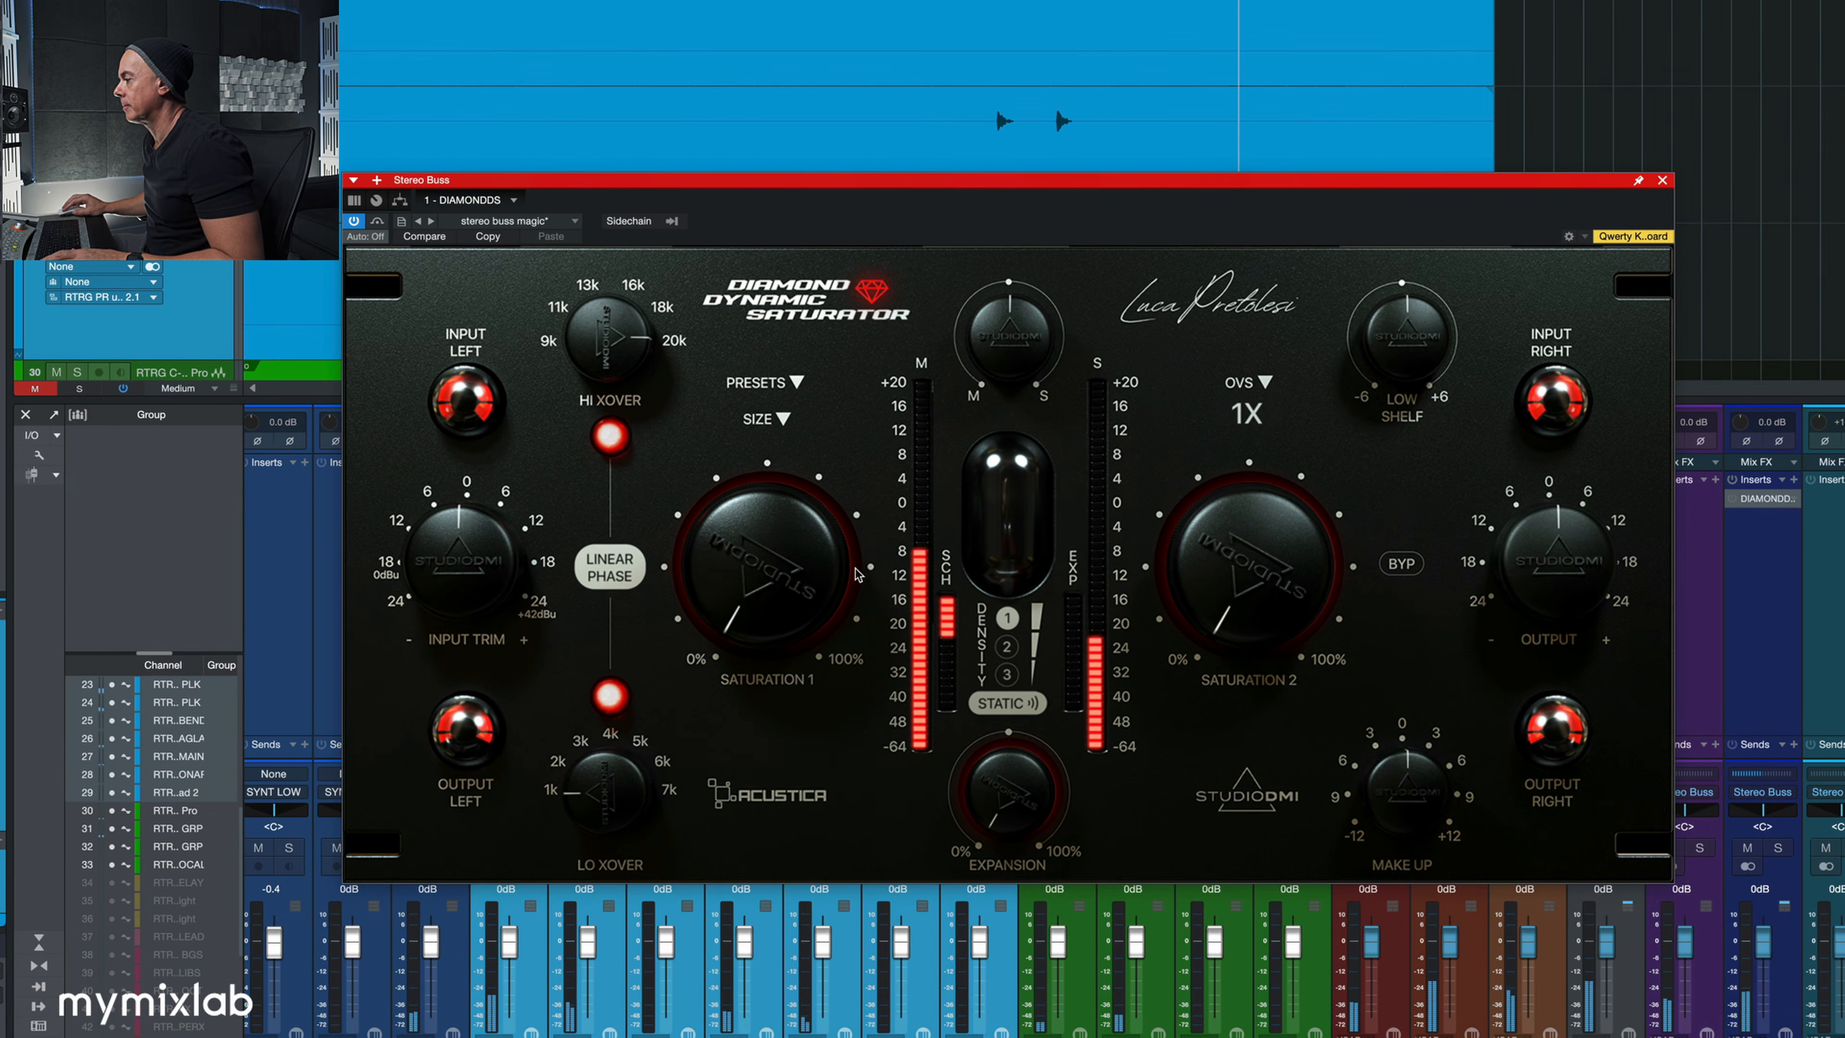
pyautogui.moveTo(1231, 588); pyautogui.dragTo(1237, 543)
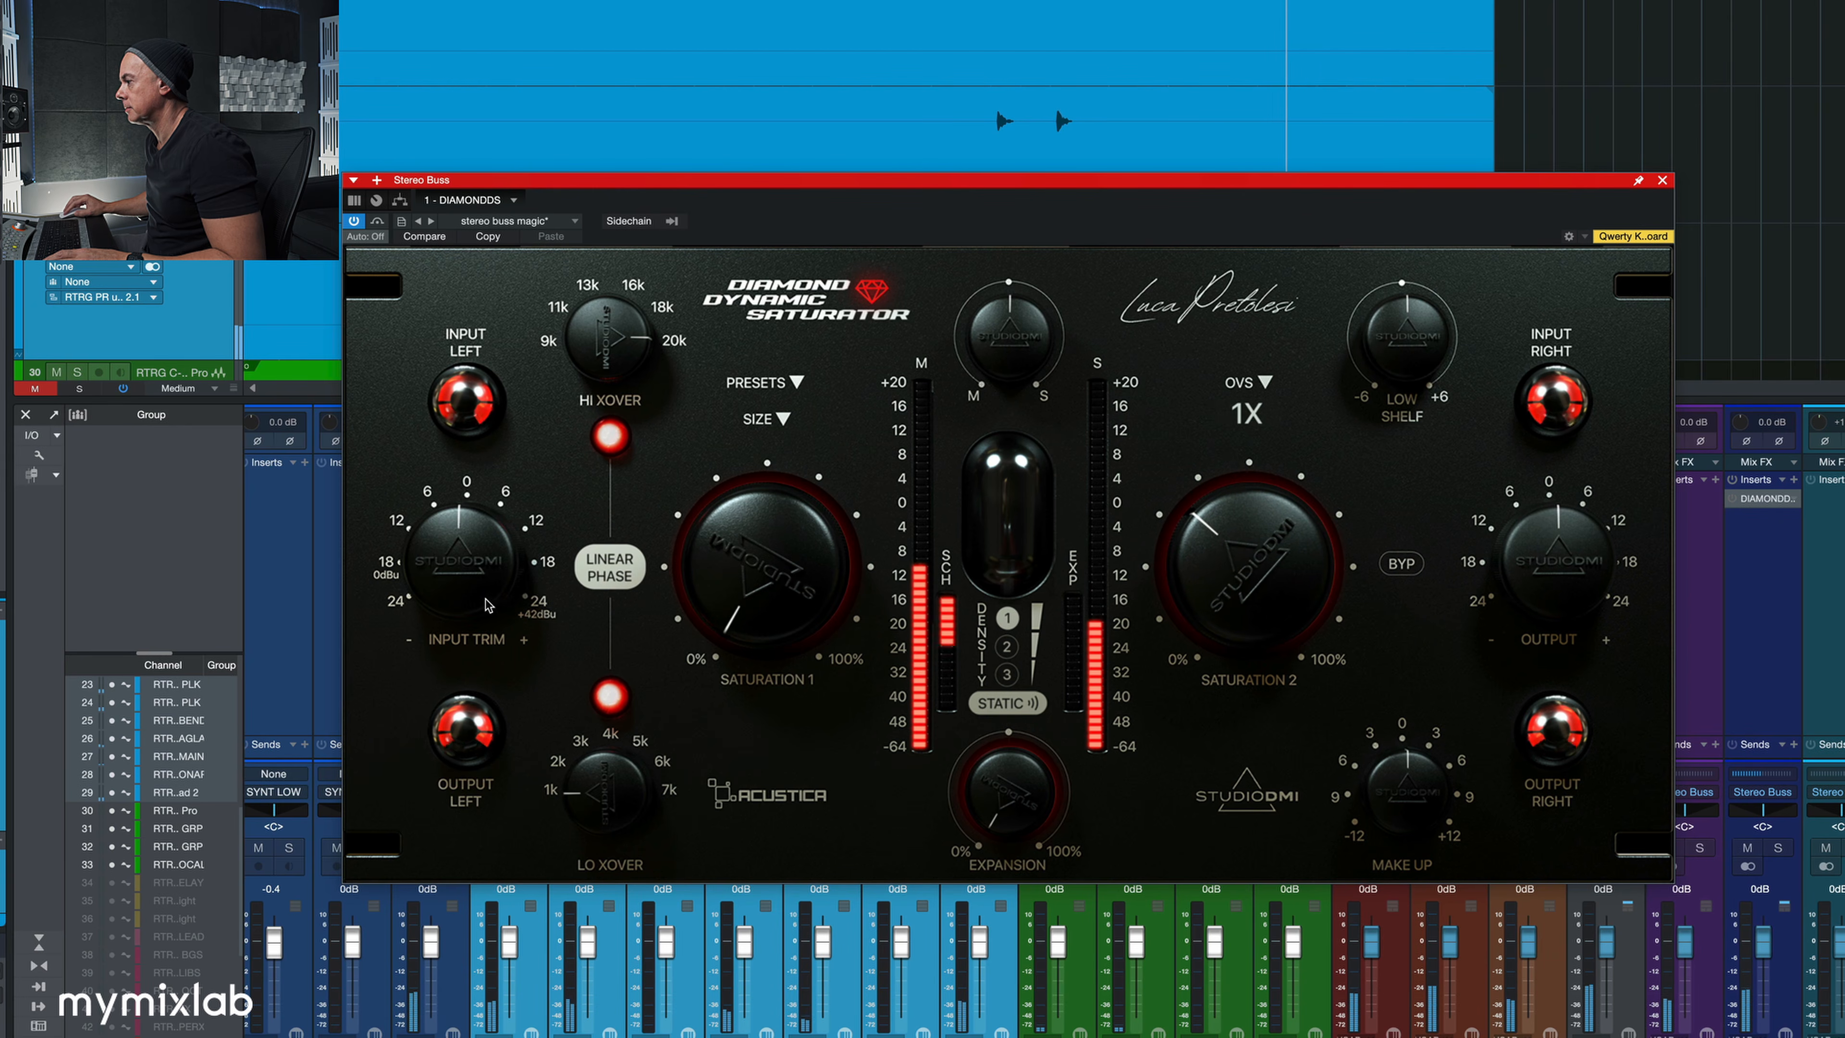
pyautogui.moveTo(1401, 784); pyautogui.dragTo(1401, 794)
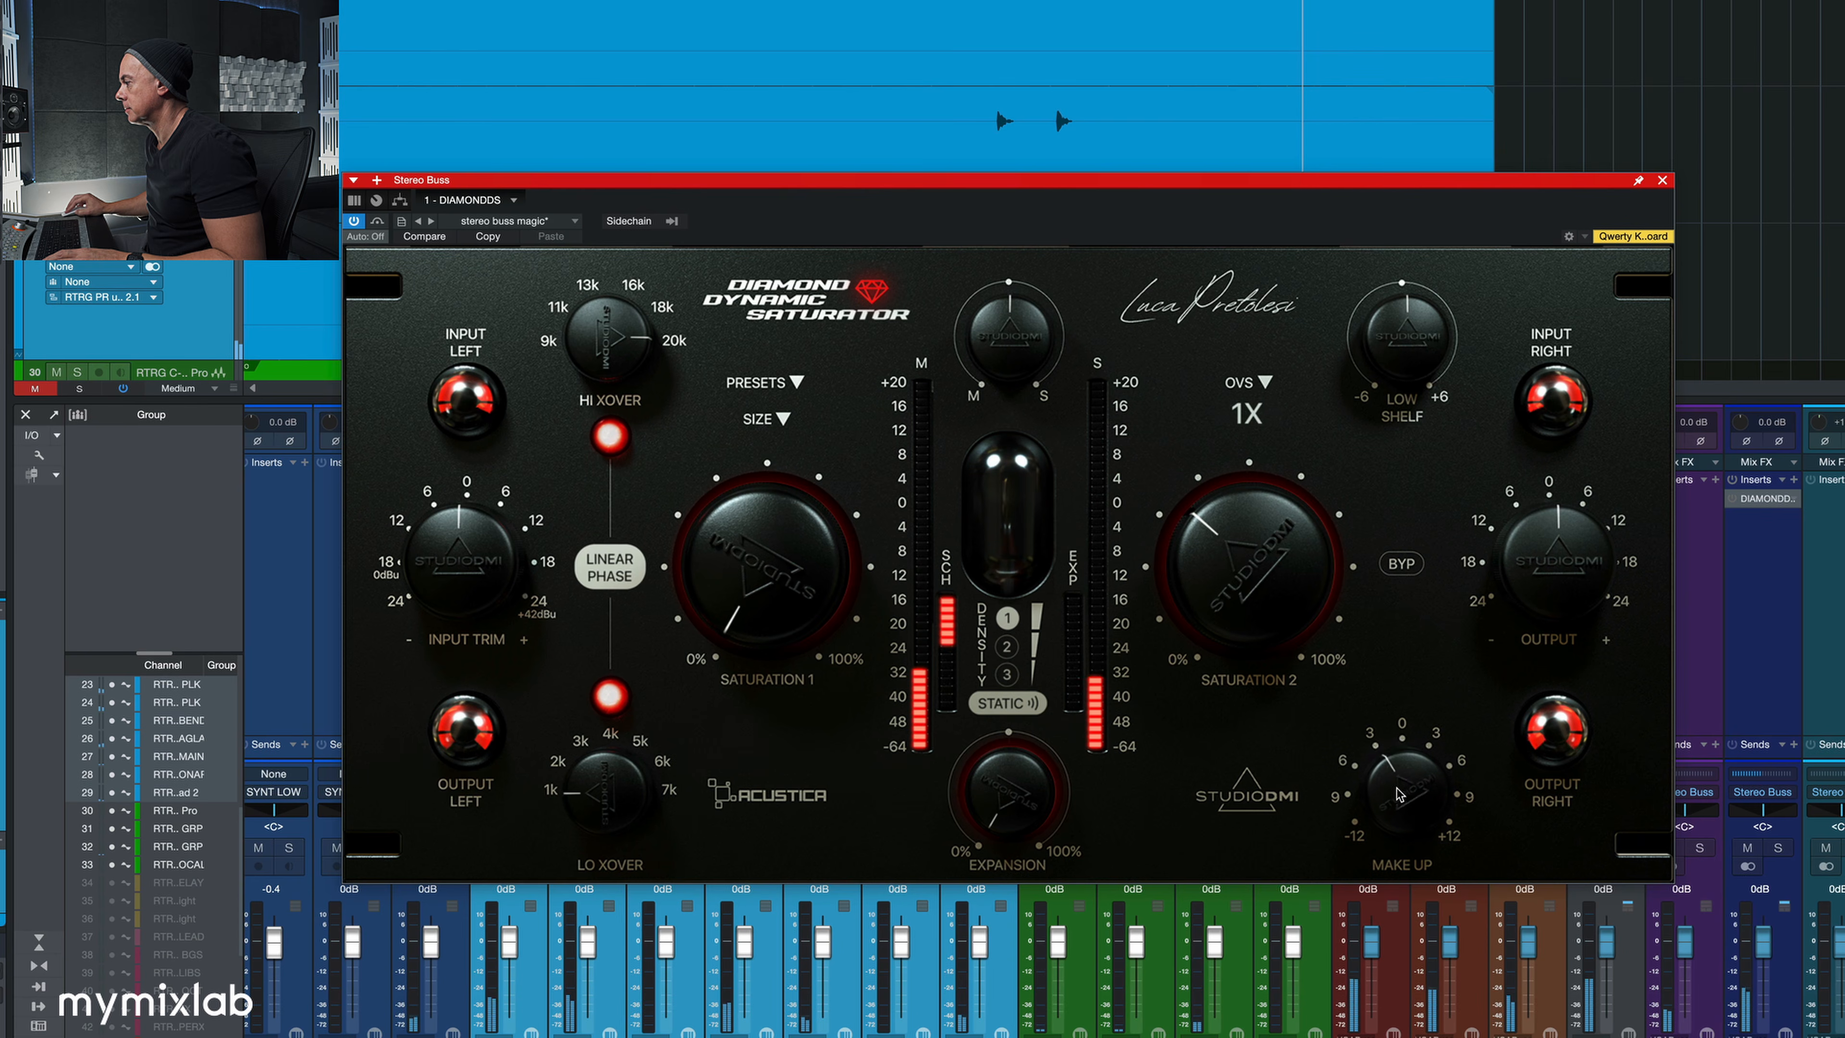
pyautogui.moveTo(1267, 593); pyautogui.dragTo(1274, 571)
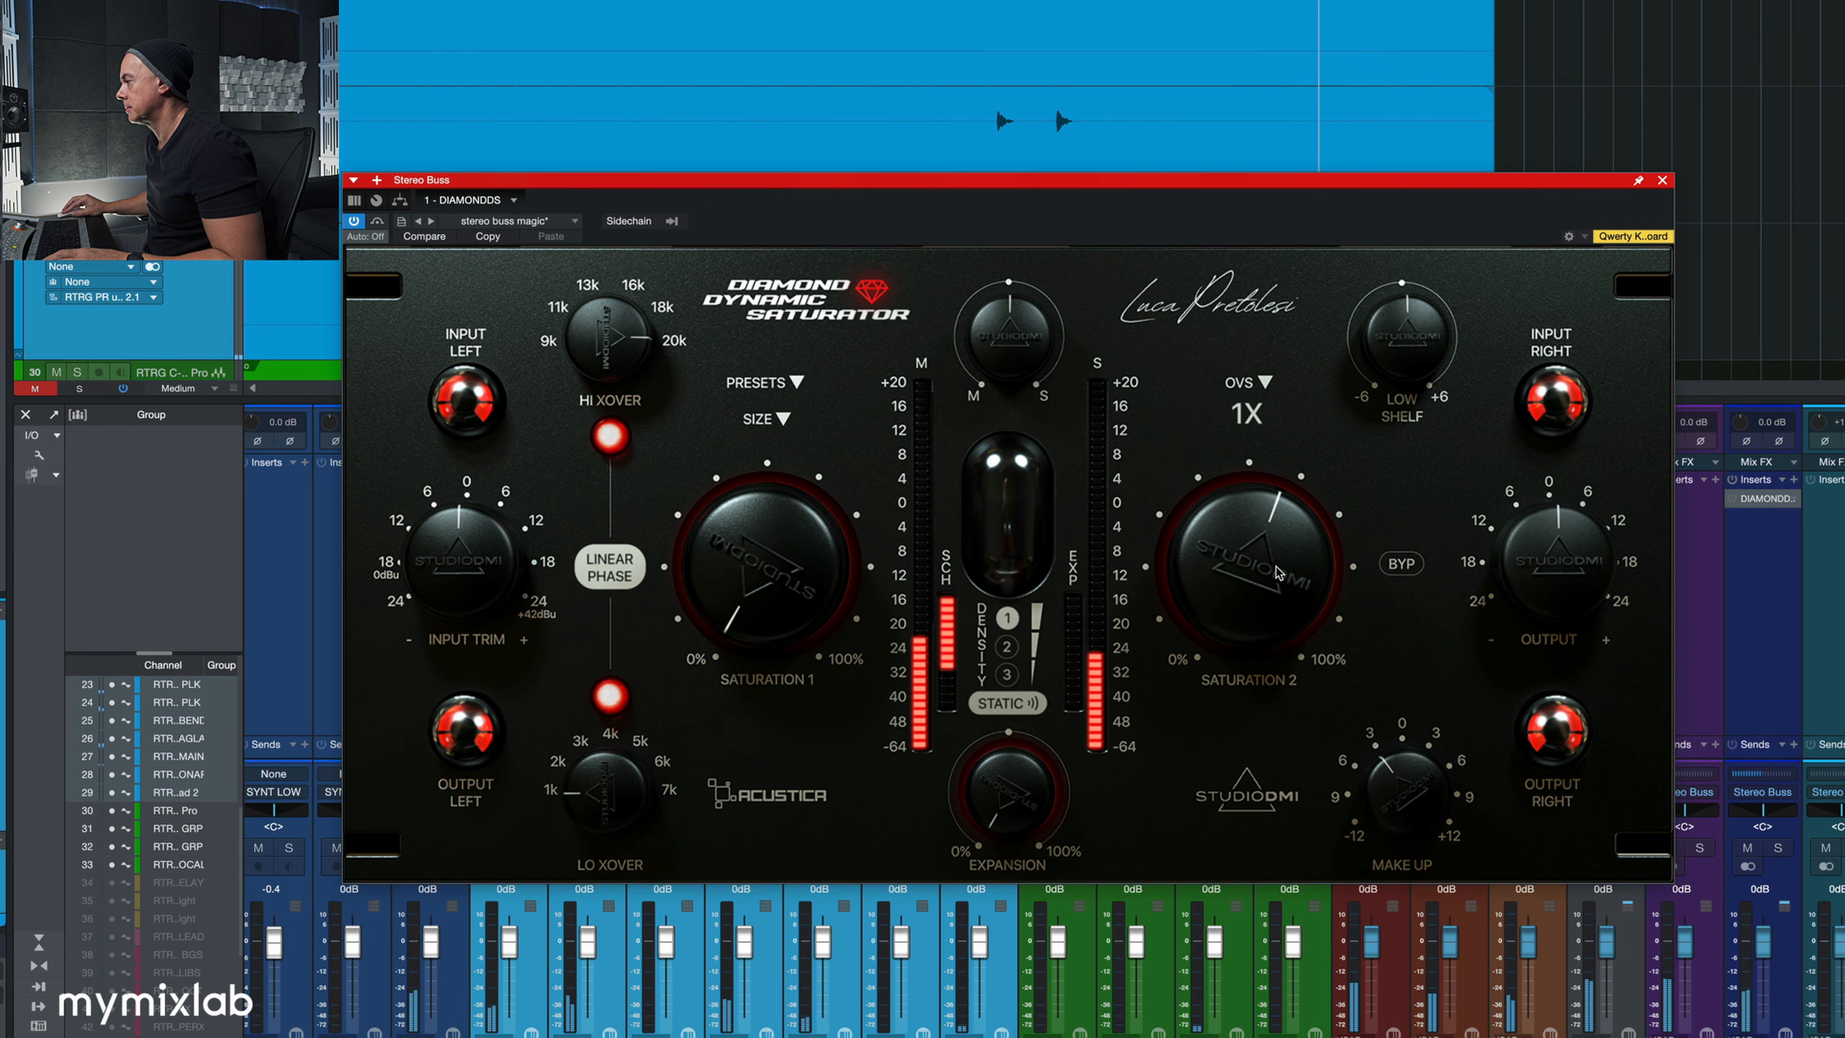
pyautogui.moveTo(1432, 783); pyautogui.dragTo(1431, 788)
pyautogui.moveTo(1309, 624); pyautogui.dragTo(1262, 616)
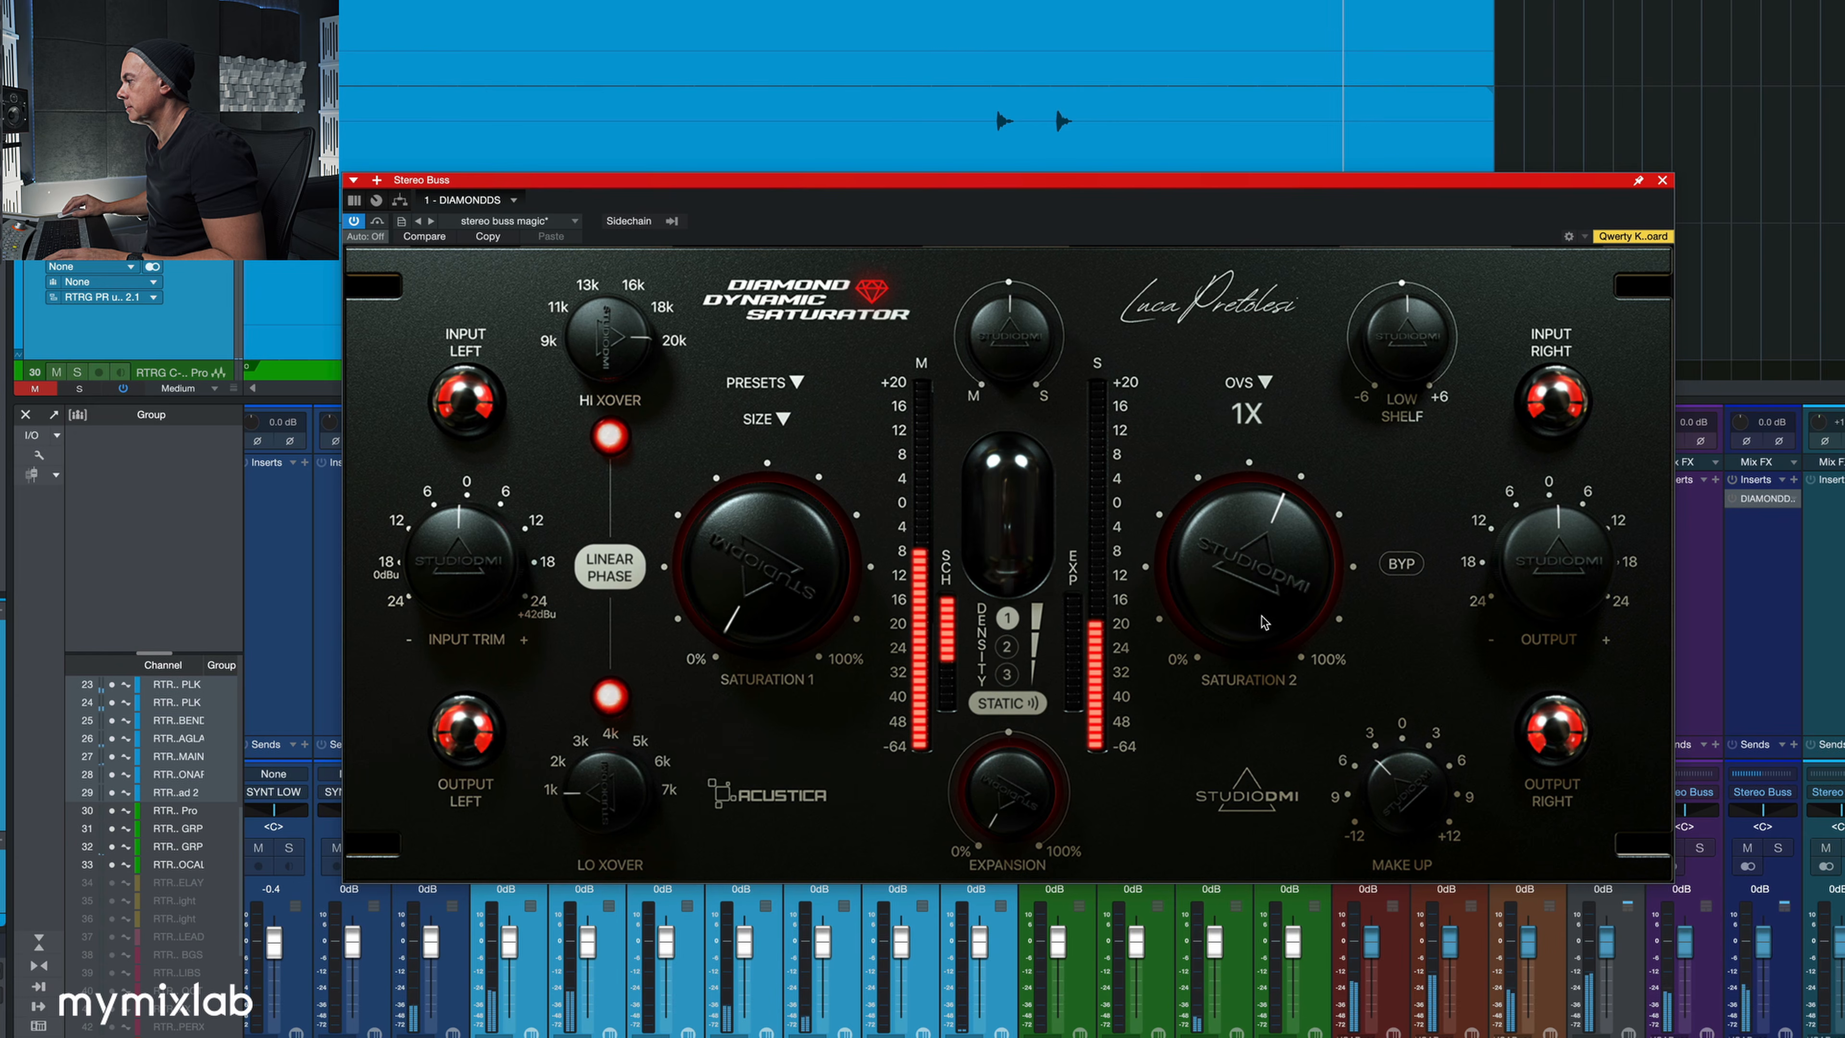
# - Switch off the low crossover and raise Saturation 1 to just past its midpoint
pyautogui.click(608, 696)
pyautogui.moveTo(774, 554); pyautogui.dragTo(784, 482)
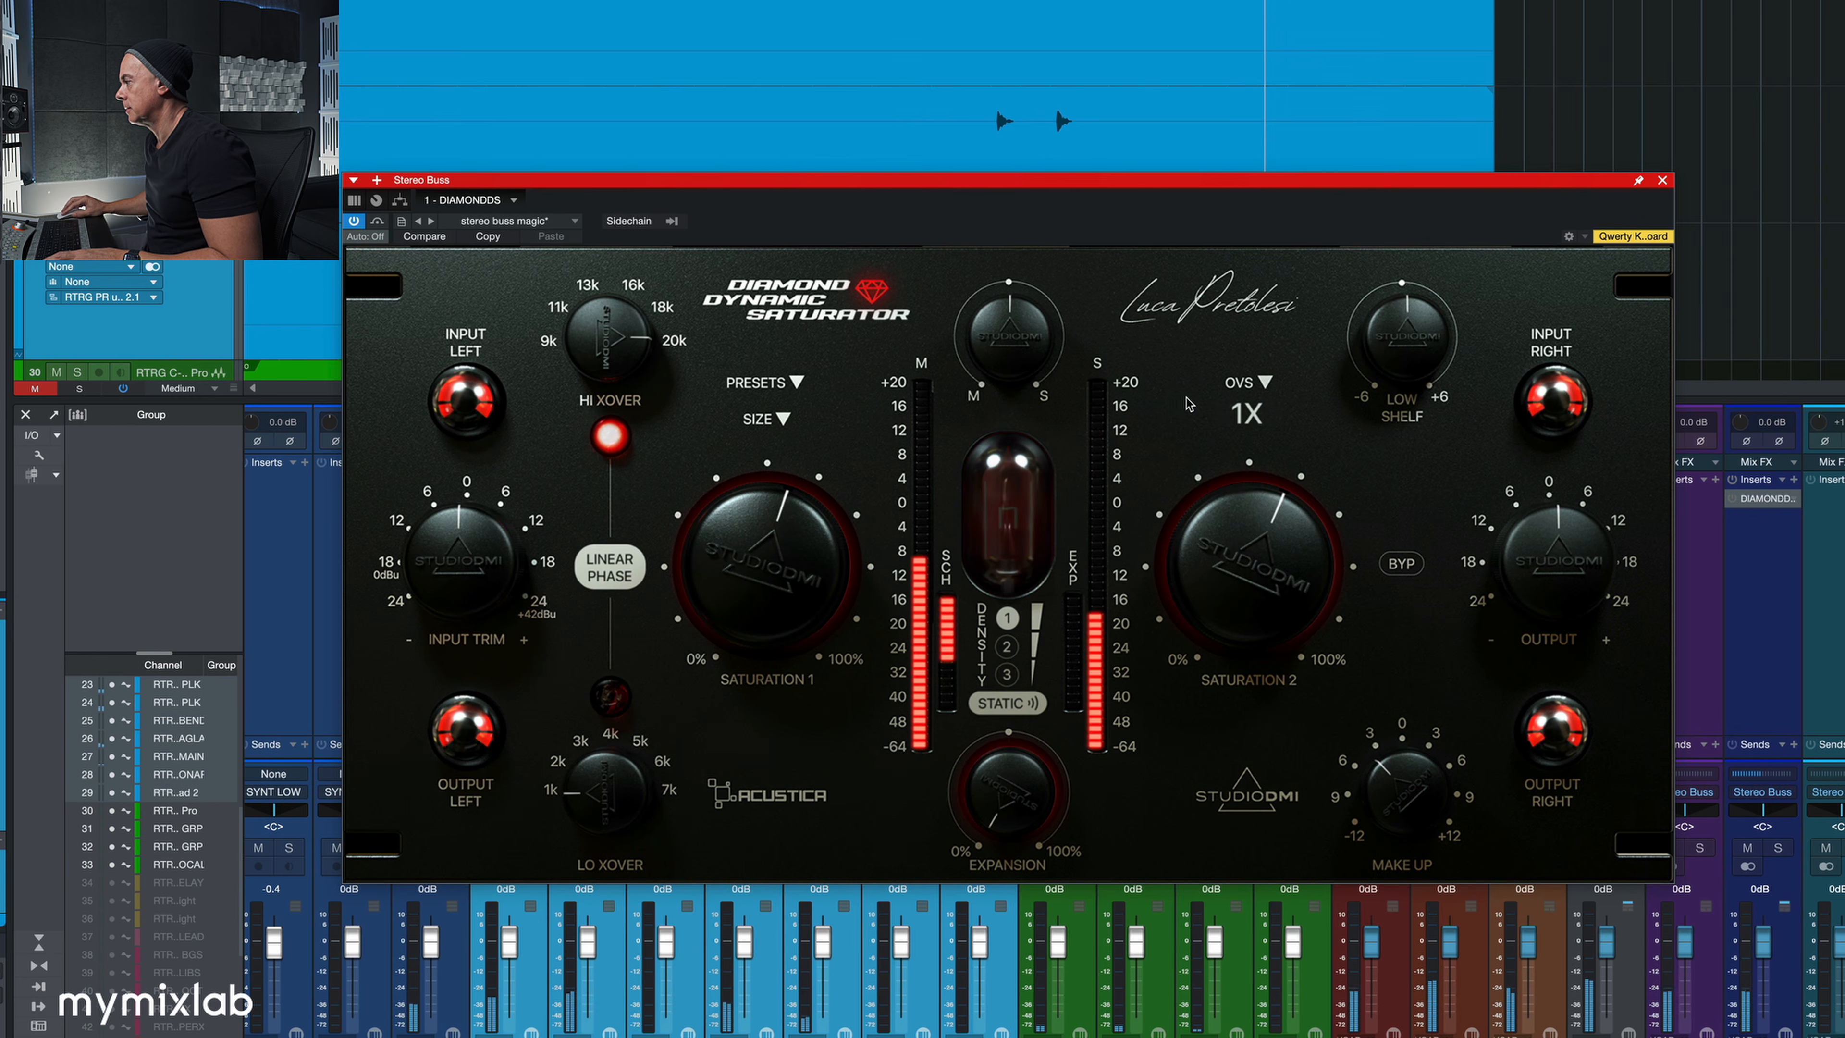
# - Raise Saturation 2 to about two thirds and trim Make Up to about -5
pyautogui.moveTo(1292, 546); pyautogui.dragTo(1292, 538)
pyautogui.moveTo(1349, 378); pyautogui.dragTo(1349, 372)
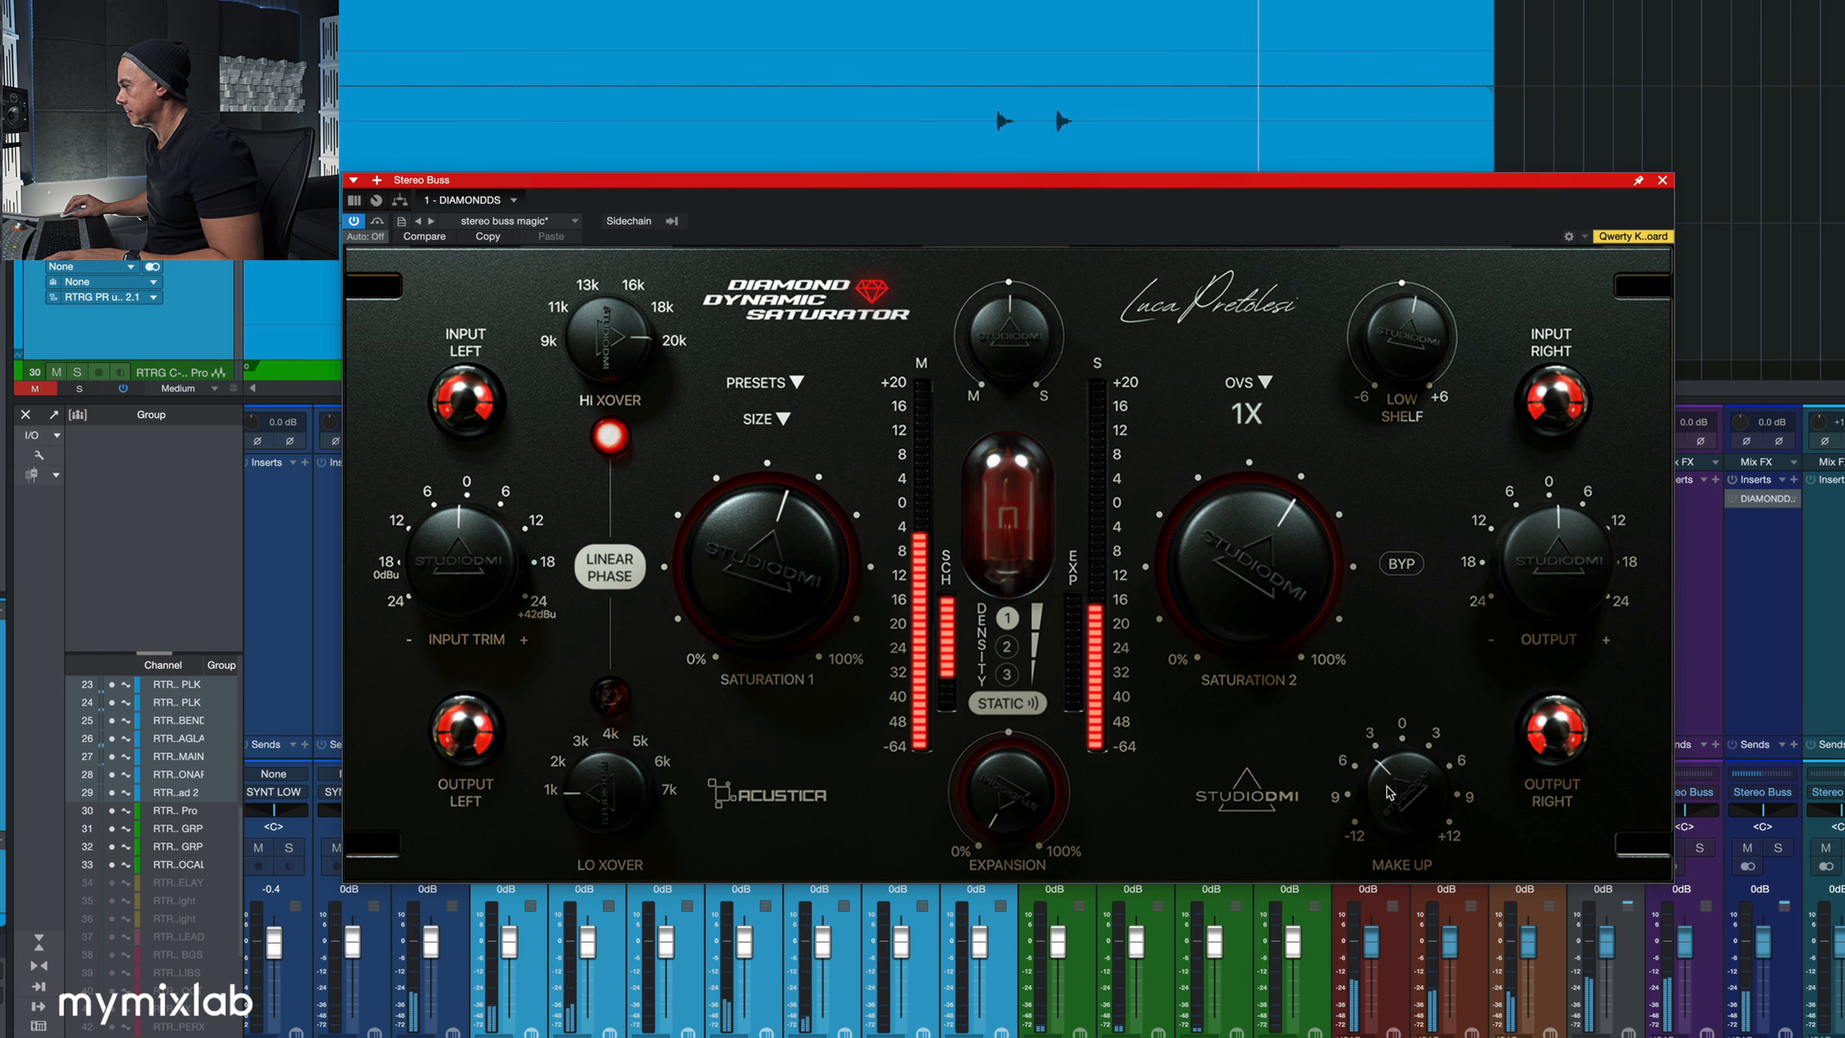
pyautogui.moveTo(1386, 785); pyautogui.dragTo(1385, 790)
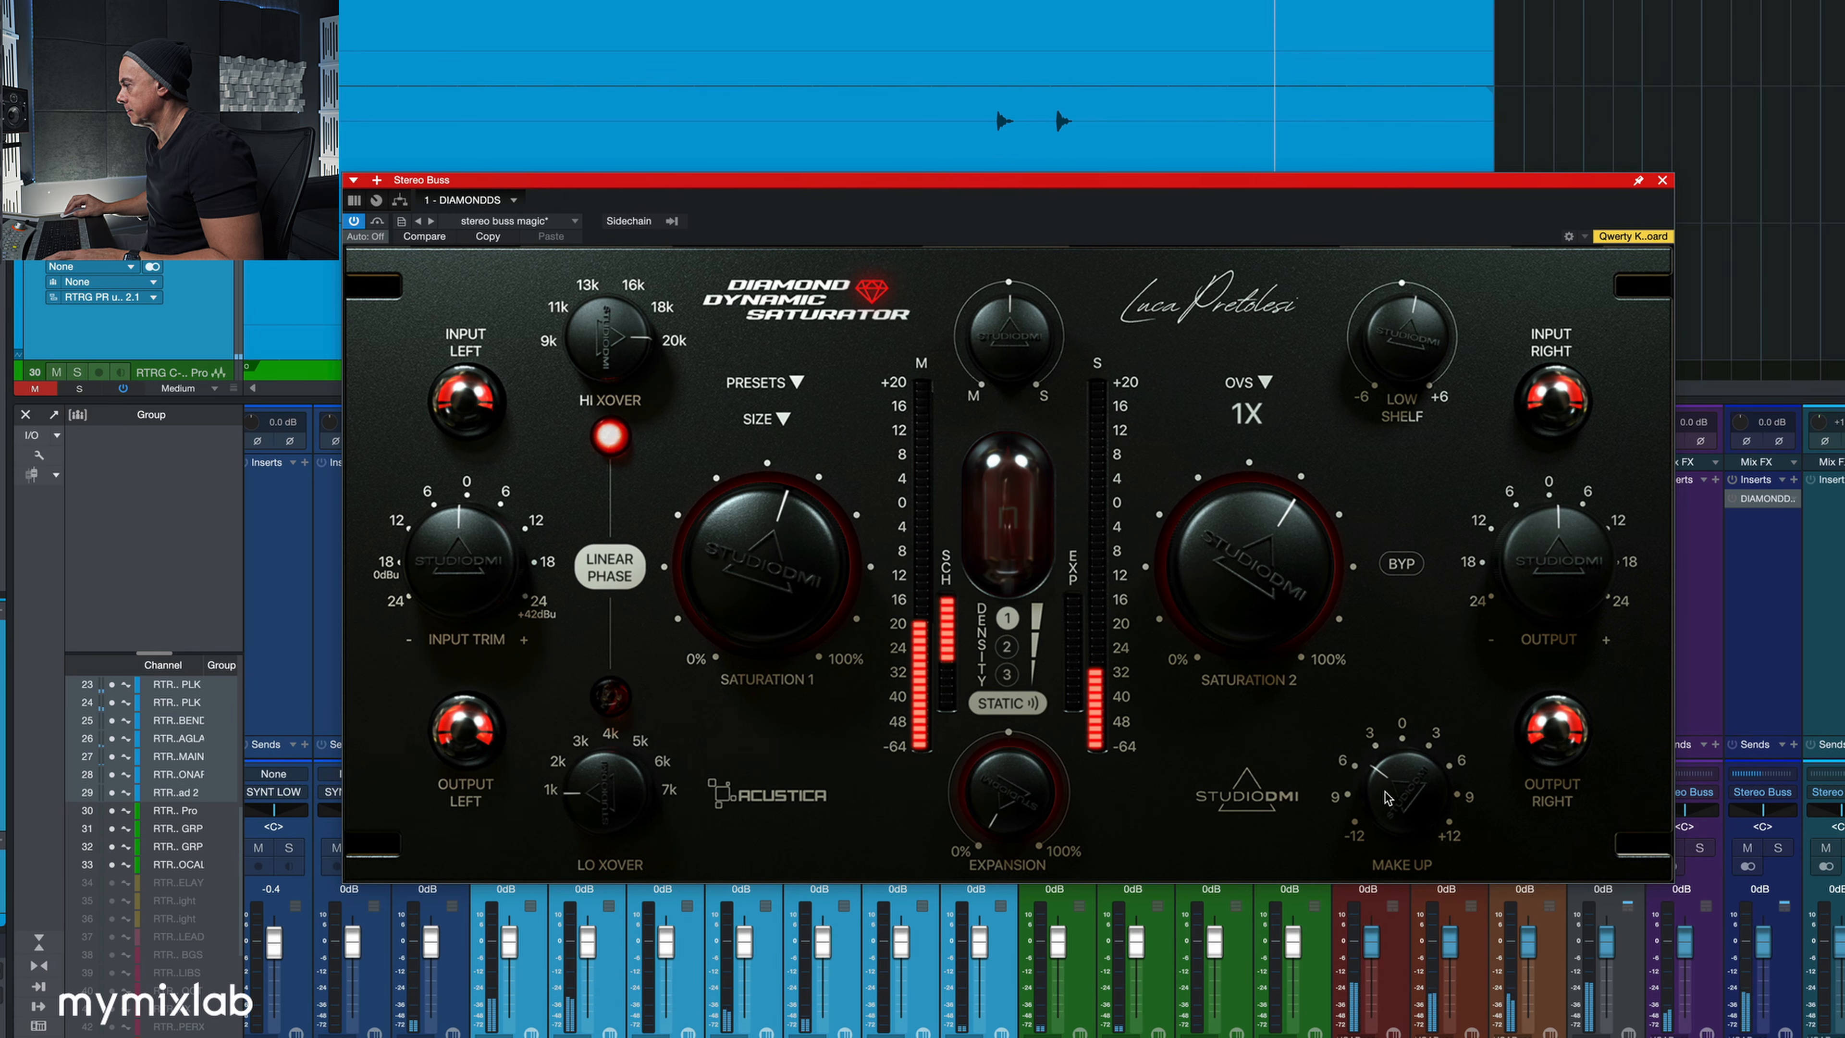
pyautogui.moveTo(1278, 590); pyautogui.dragTo(1279, 605)
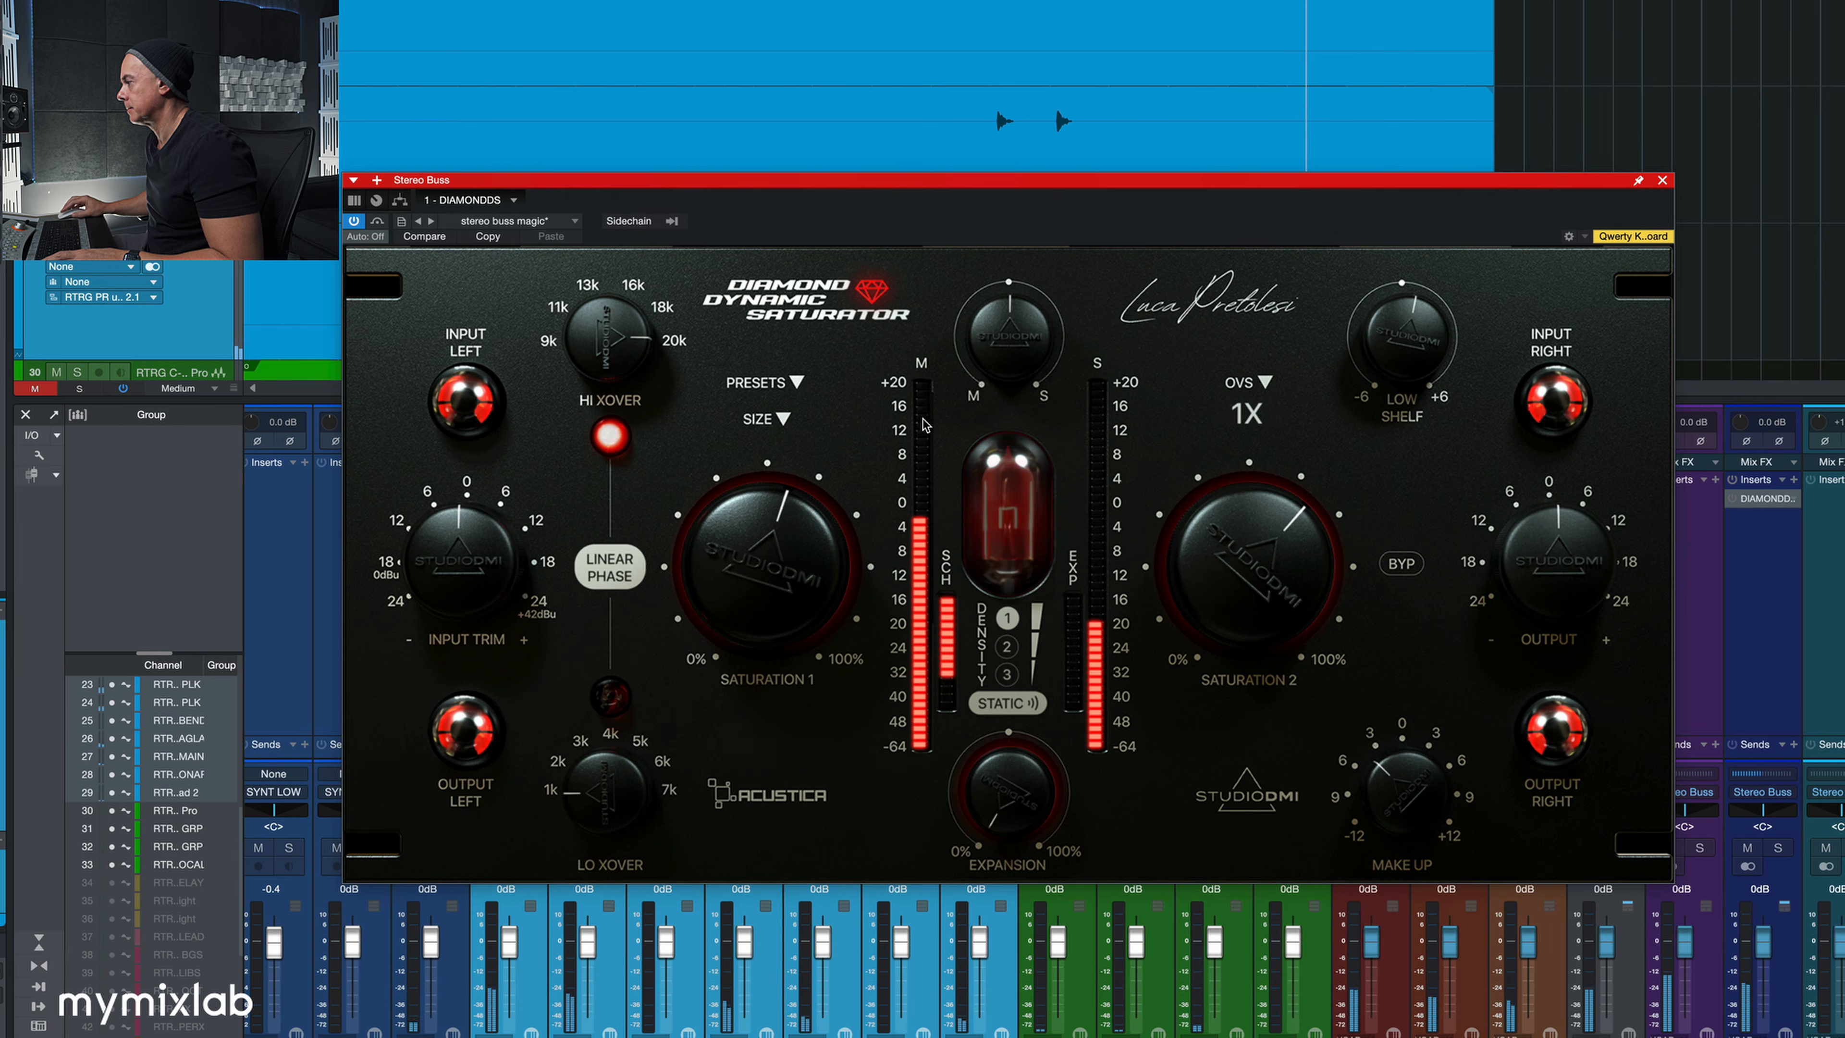
# - Bypass and re-enable the saturation during playback to compare the bus sound with and without it
pyautogui.click(874, 293)
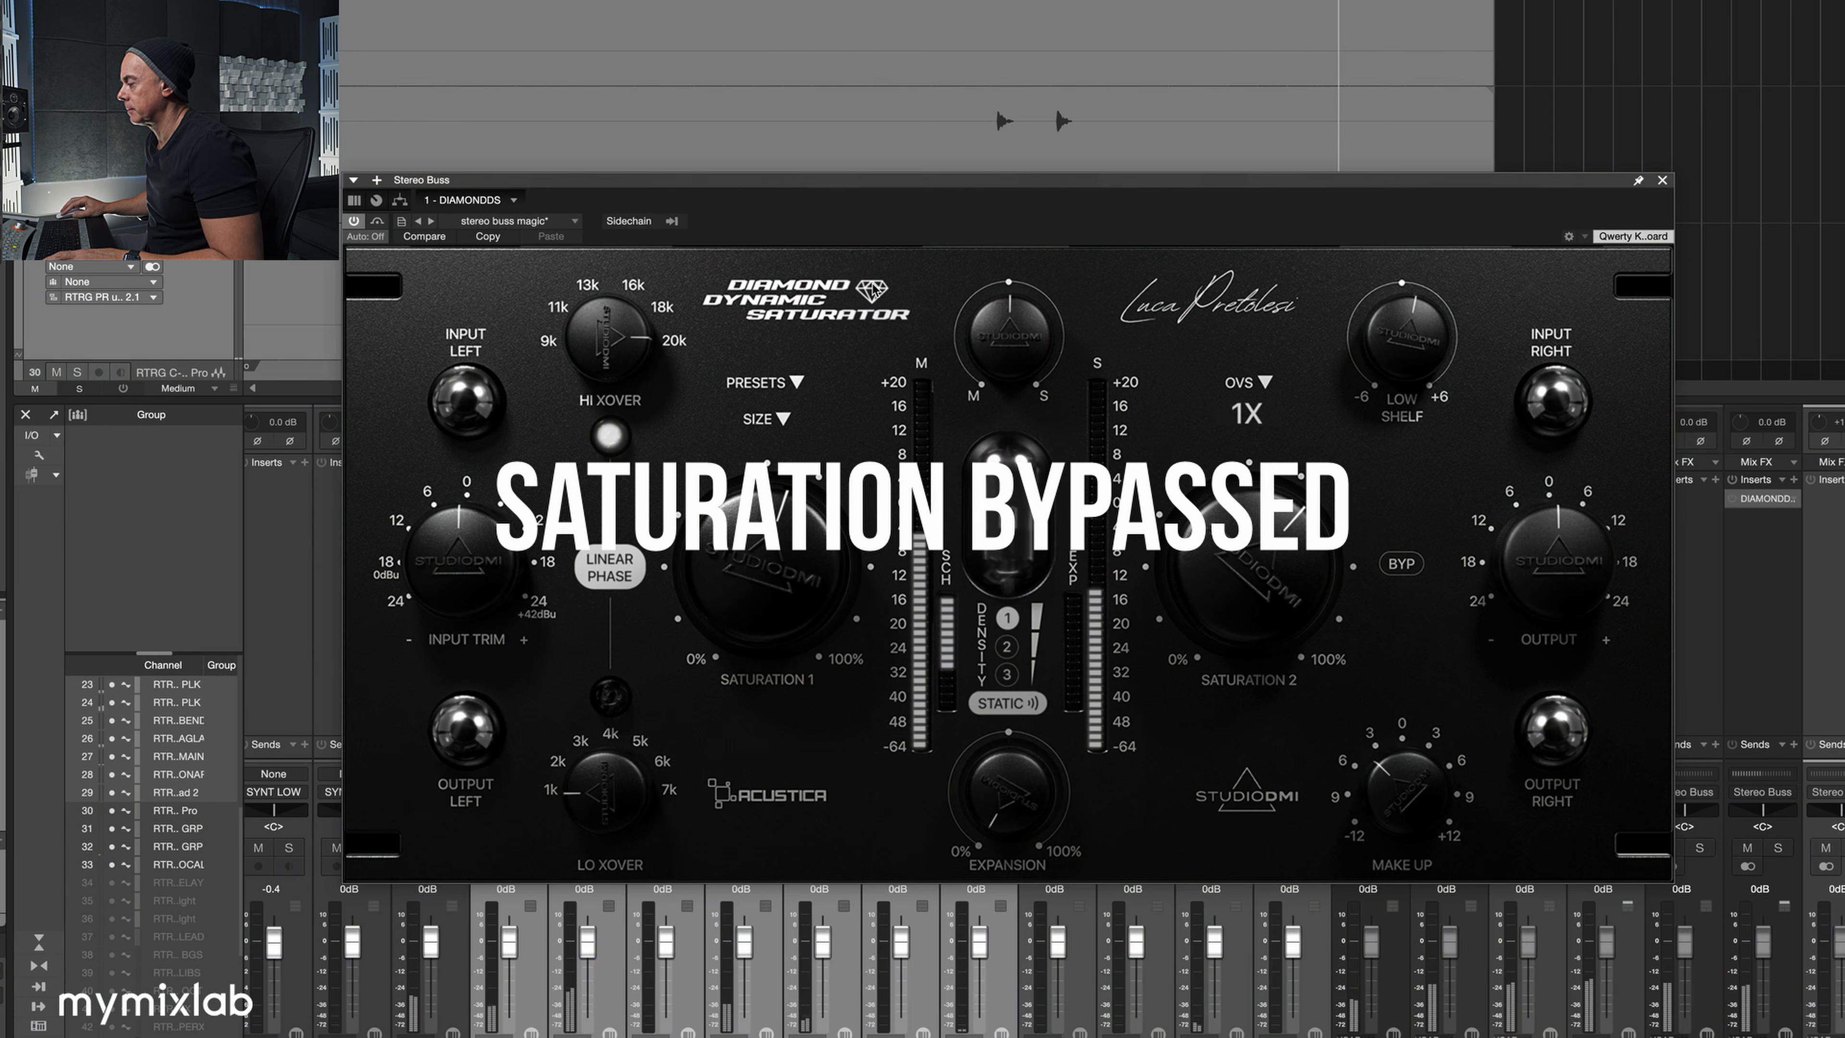
pyautogui.click(864, 289)
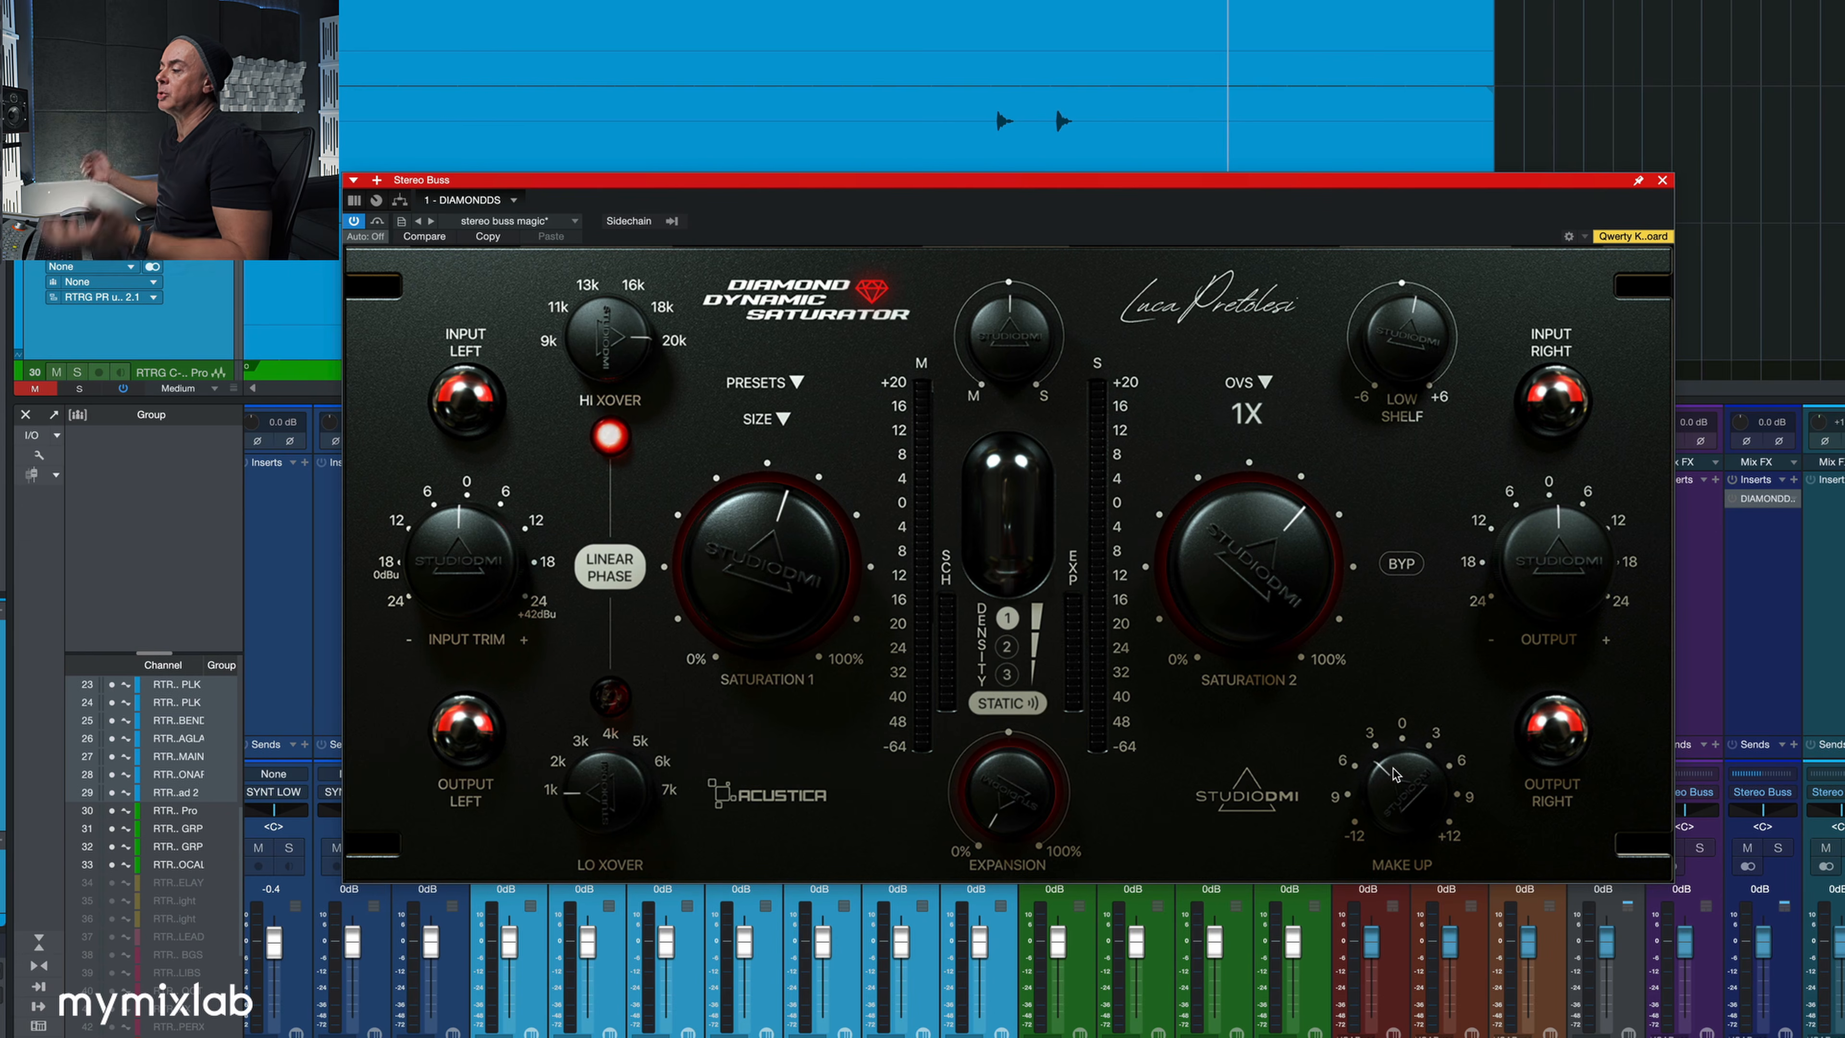
# - Fine-tune the Make Up and Output levels of the Stereo Buss saturator
pyautogui.moveTo(1393, 769)
pyautogui.mouseDown()
pyautogui.moveTo(1388, 832)
pyautogui.moveTo(1394, 777)
pyautogui.mouseUp()
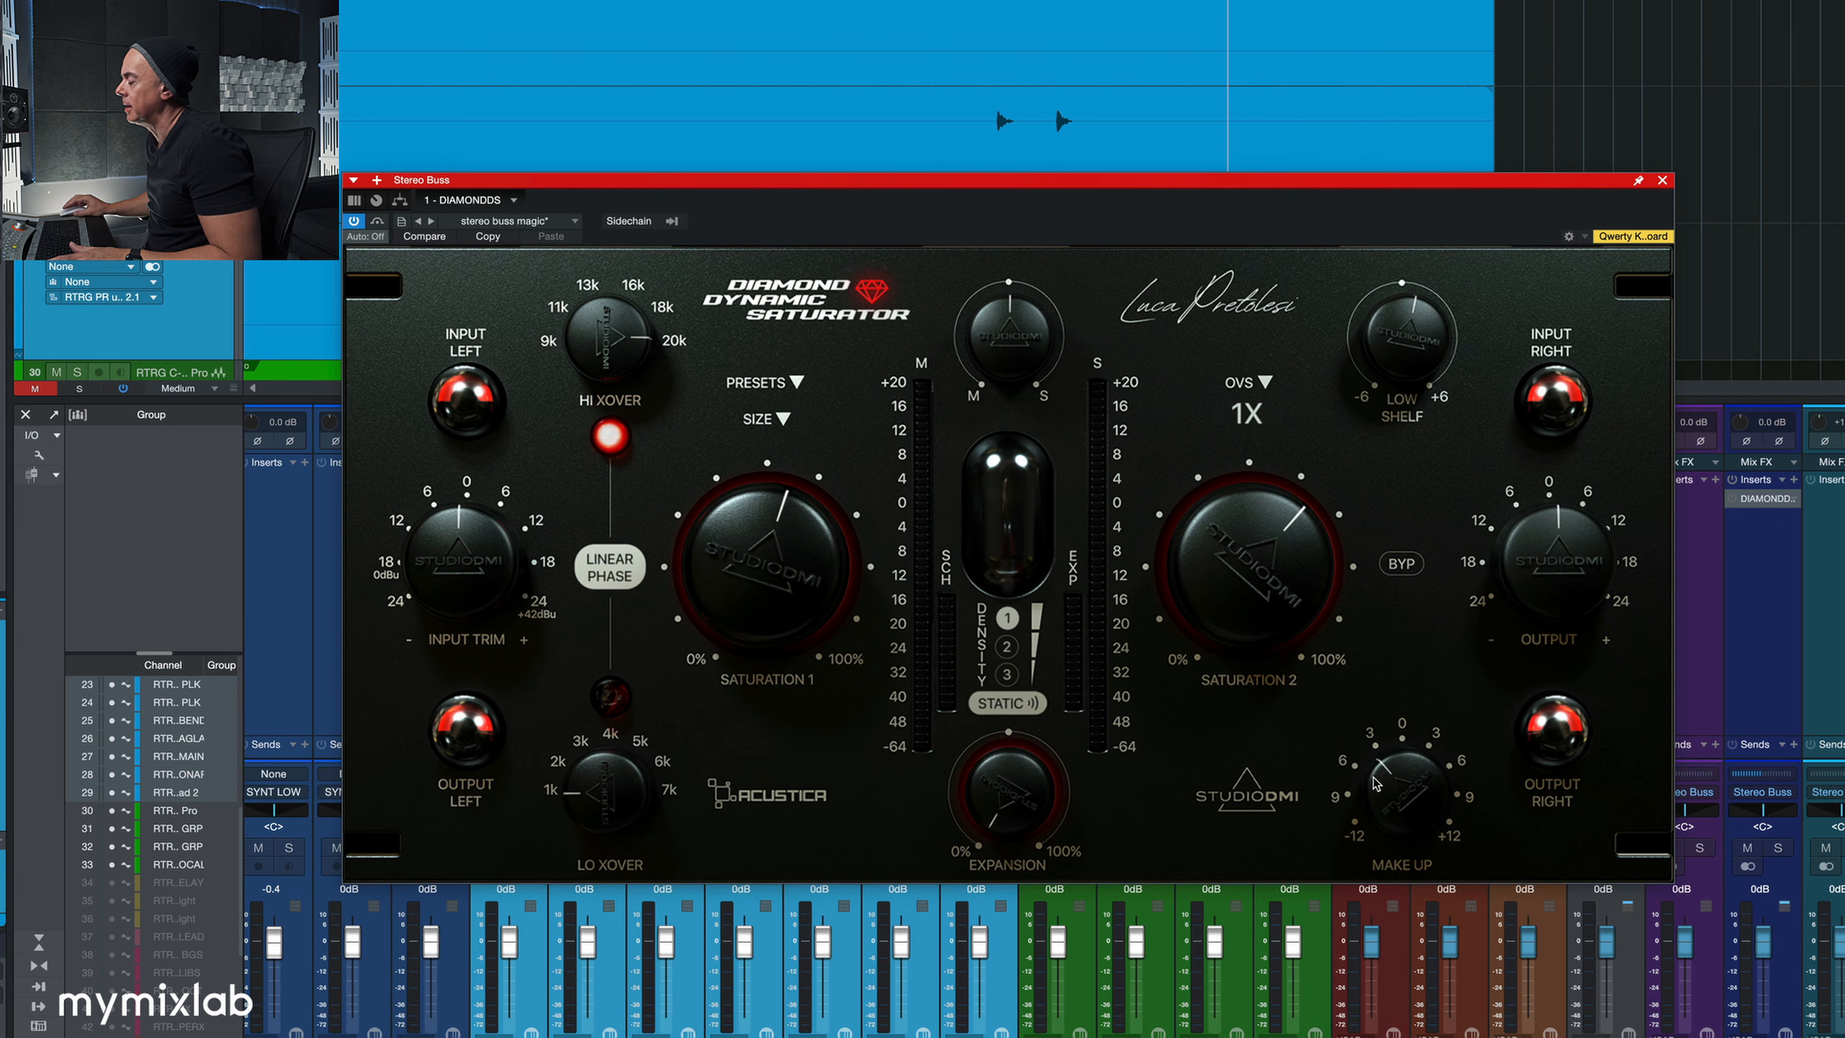
pyautogui.moveTo(1567, 557); pyautogui.dragTo(1571, 550)
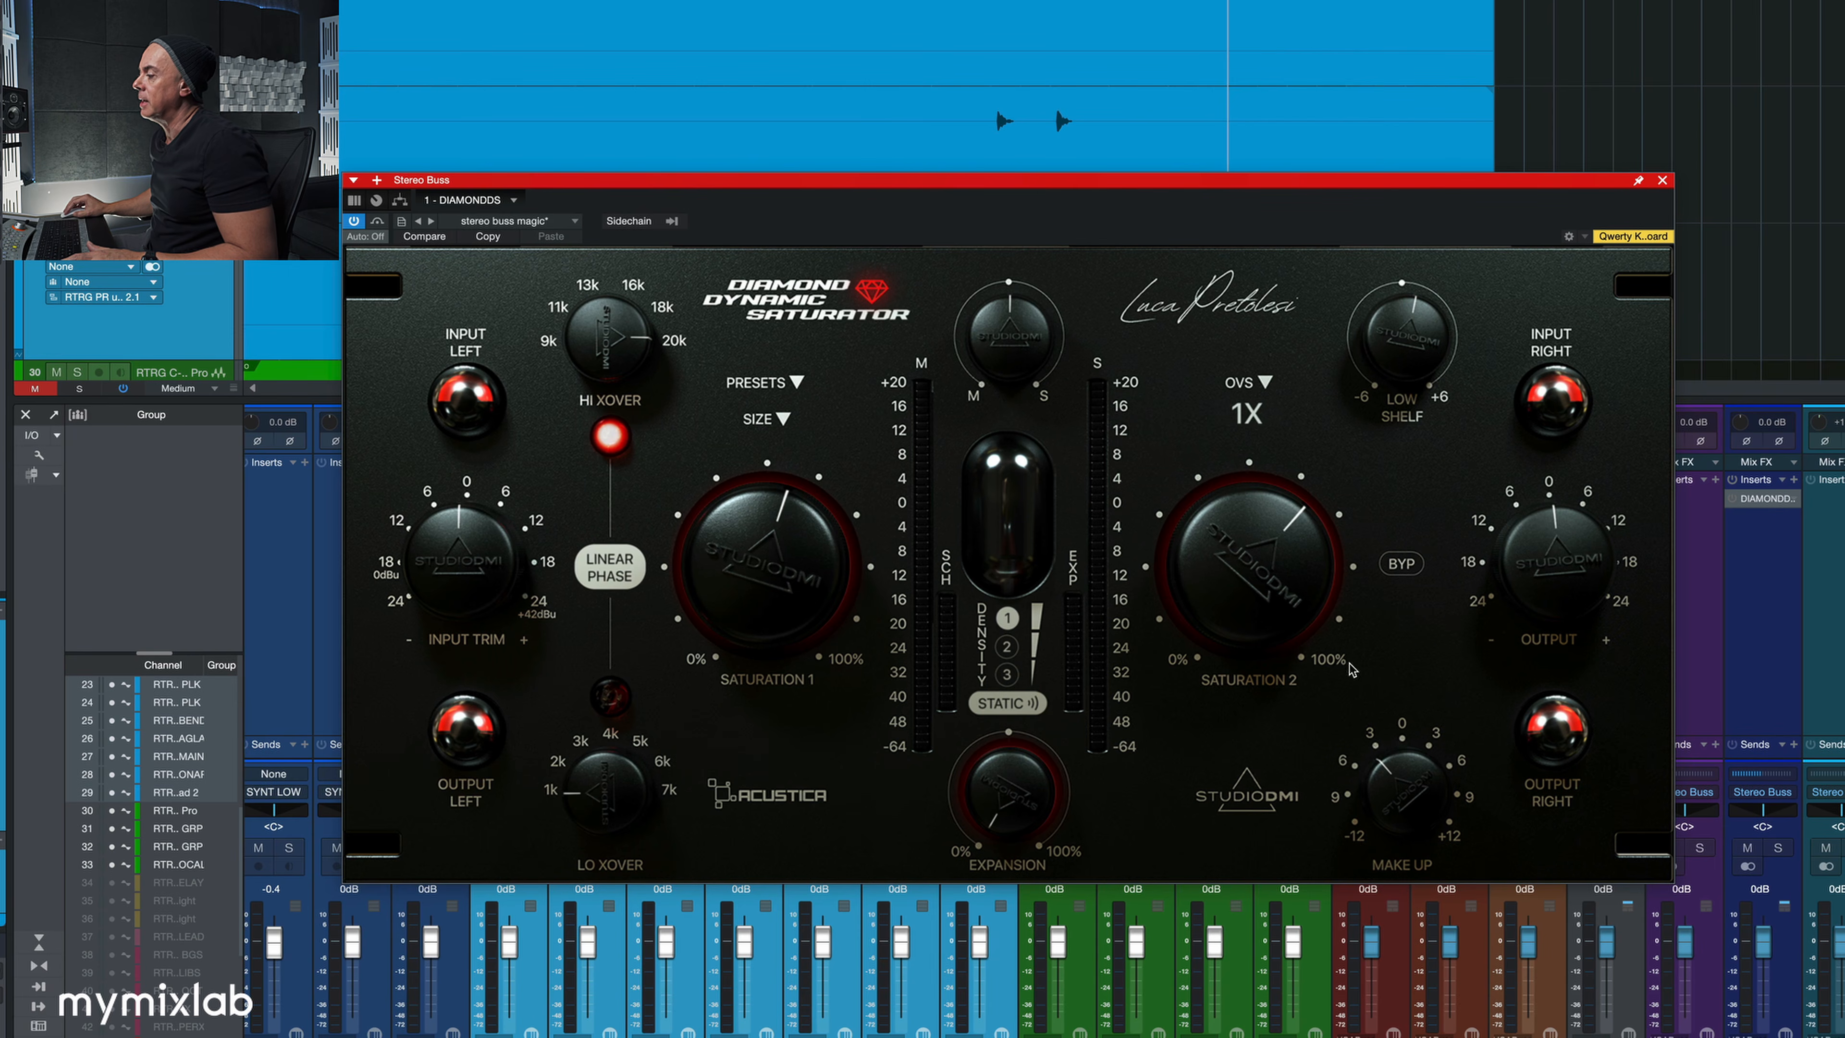
pyautogui.moveTo(1396, 773); pyautogui.dragTo(1398, 772)
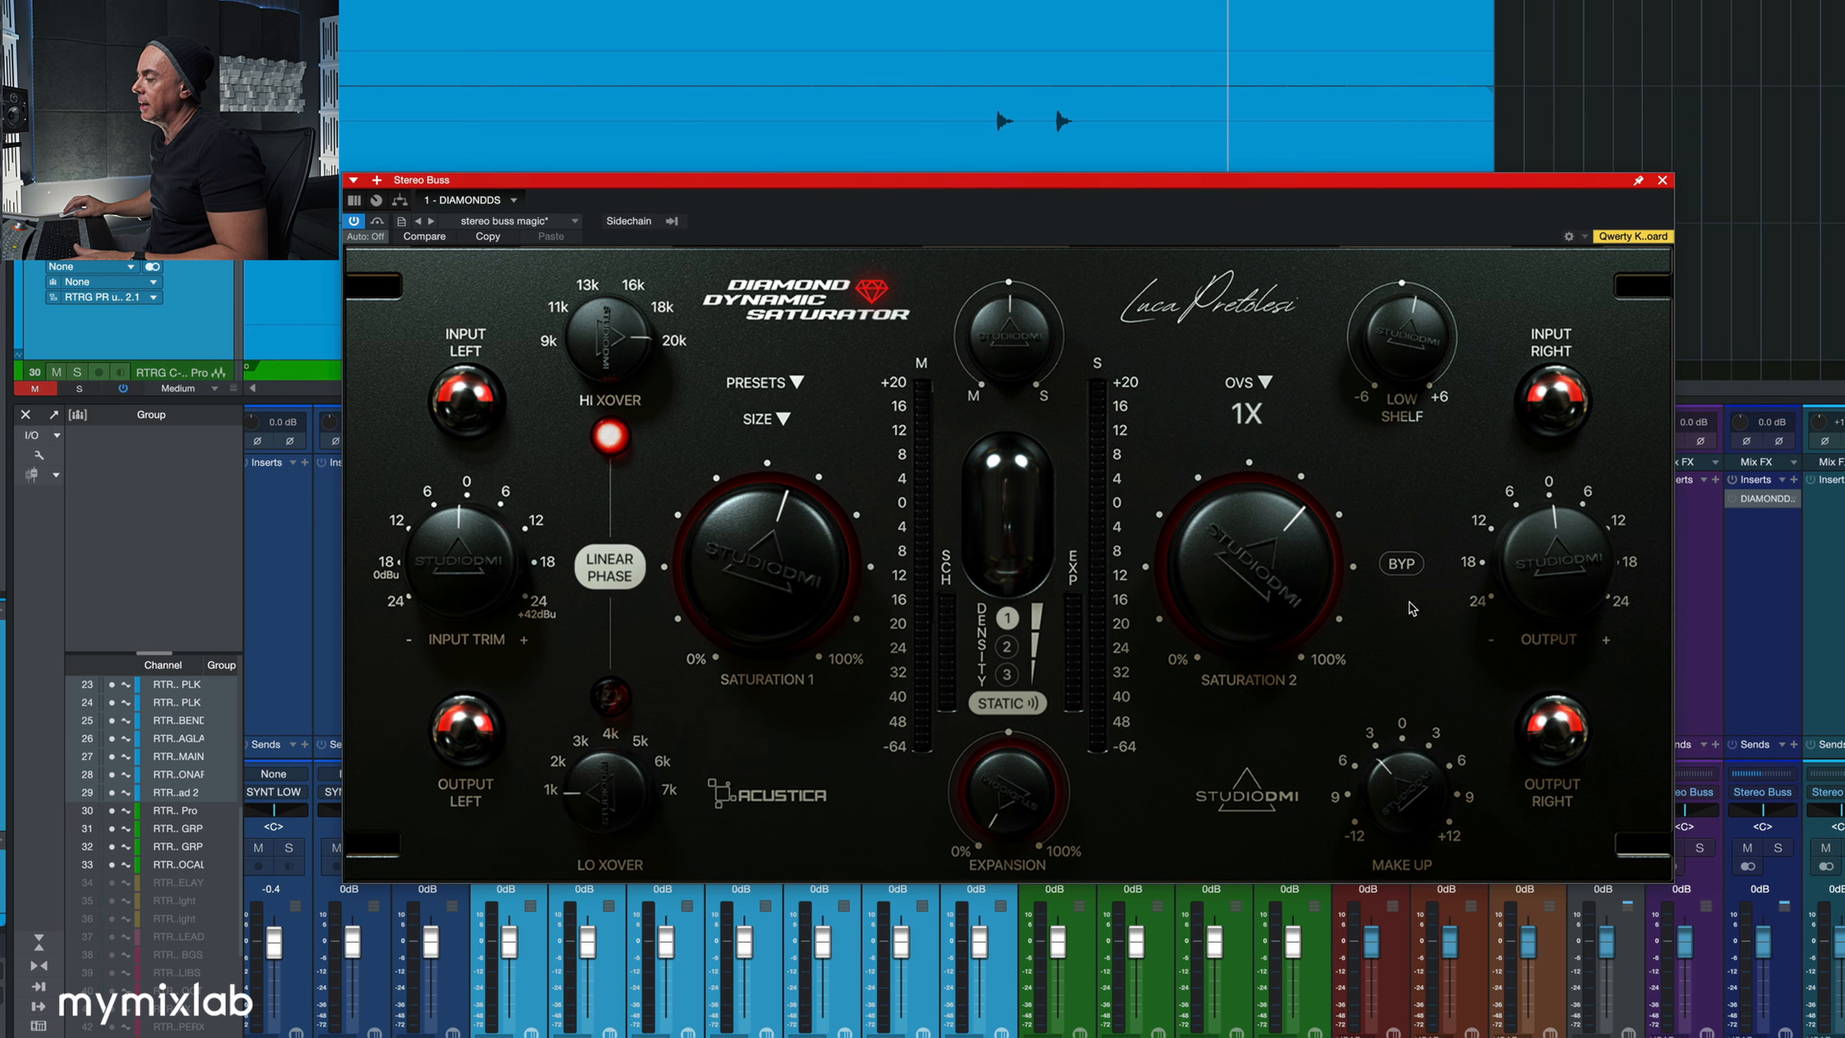
# - Toggle the saturation-only bypass with playback stopped to demonstrate it, leaving the saturation active
pyautogui.click(882, 289)
pyautogui.click(873, 295)
pyautogui.click(870, 299)
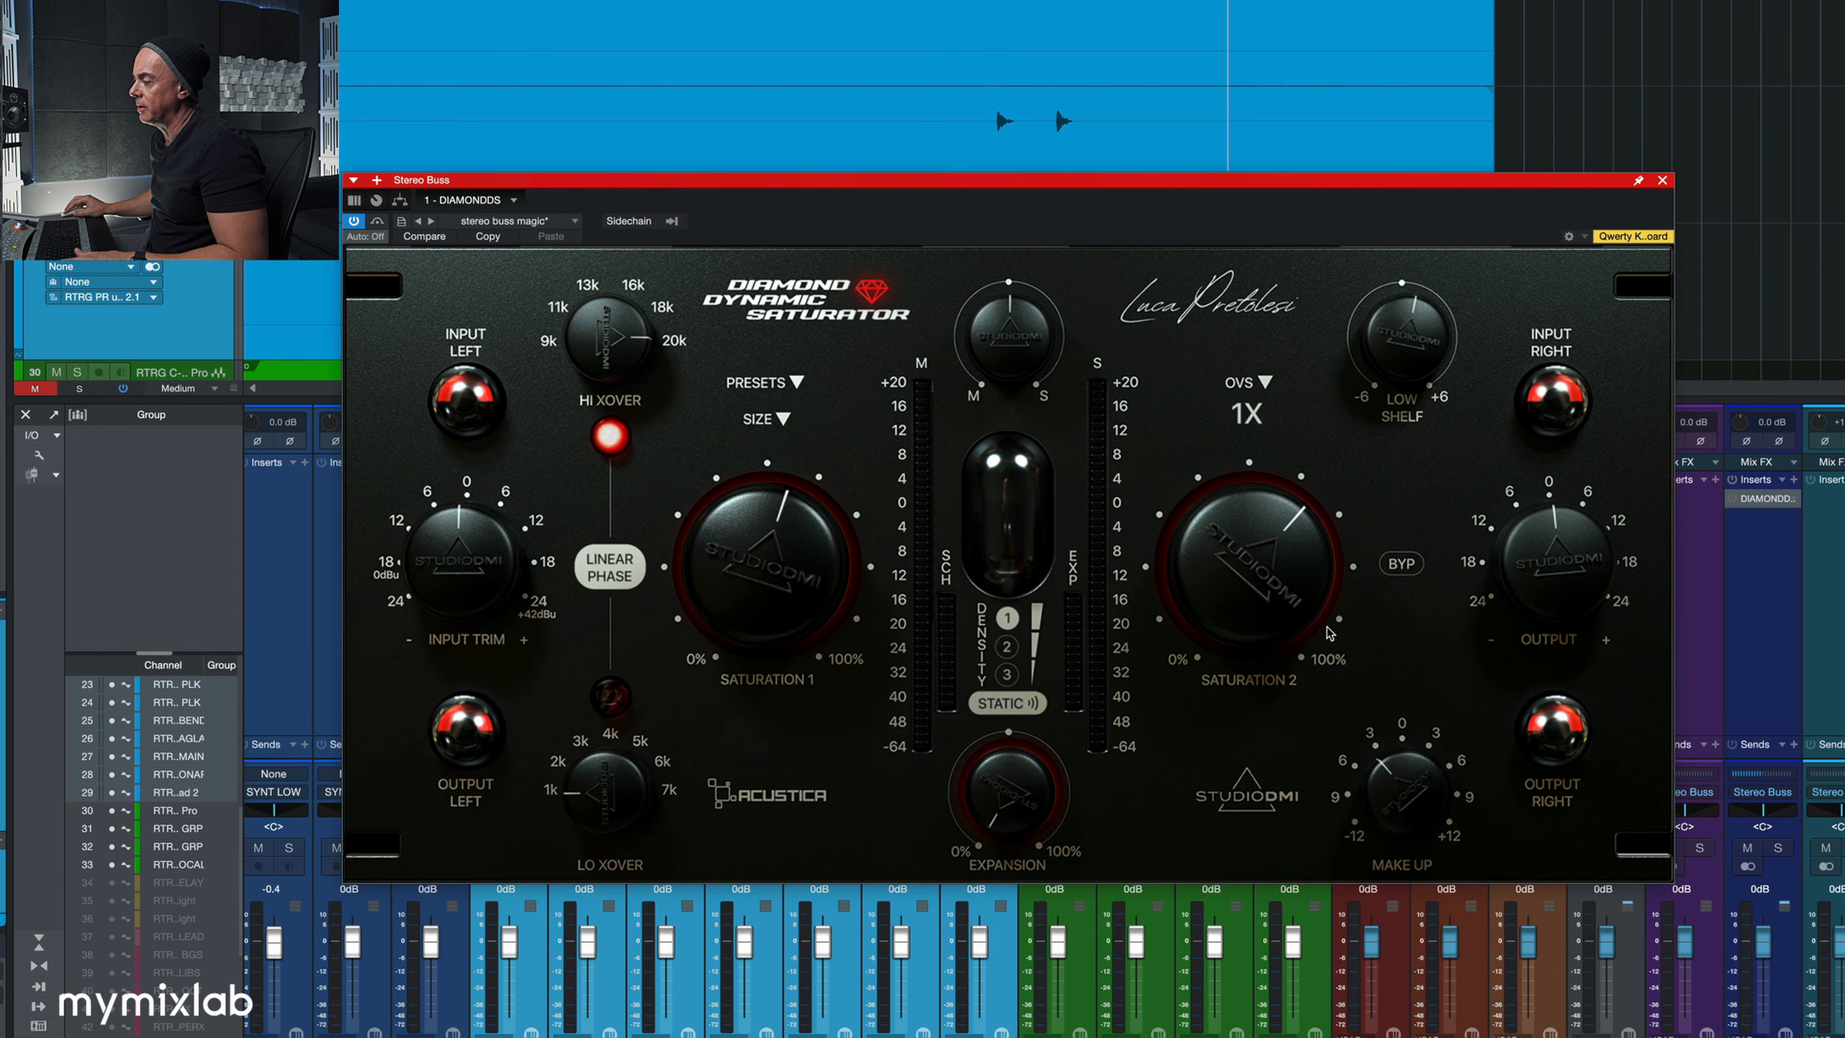
pyautogui.click(872, 292)
pyautogui.click(867, 296)
# - Play the section and toggle the saturator's full bypass to compare processed and unprocessed sound, leaving it active and stopping playback
pyautogui.click(1406, 564)
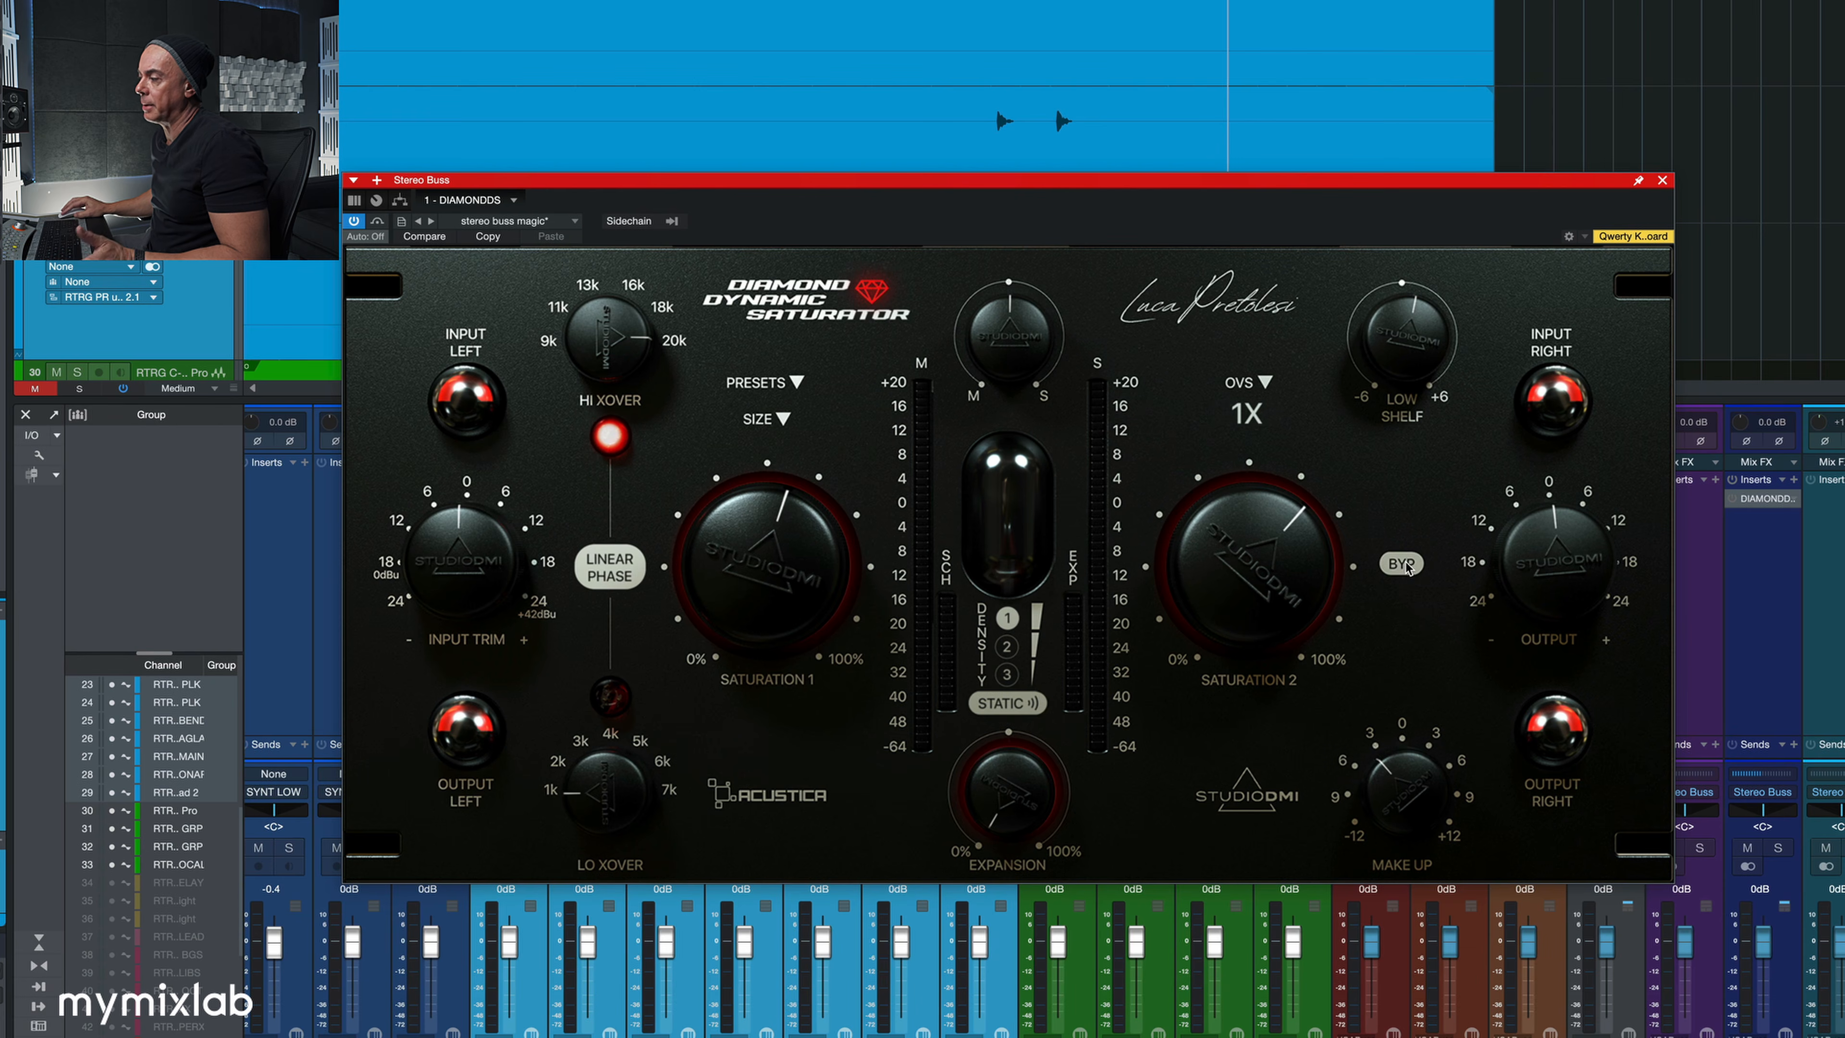
pyautogui.click(1405, 566)
pyautogui.click(1404, 566)
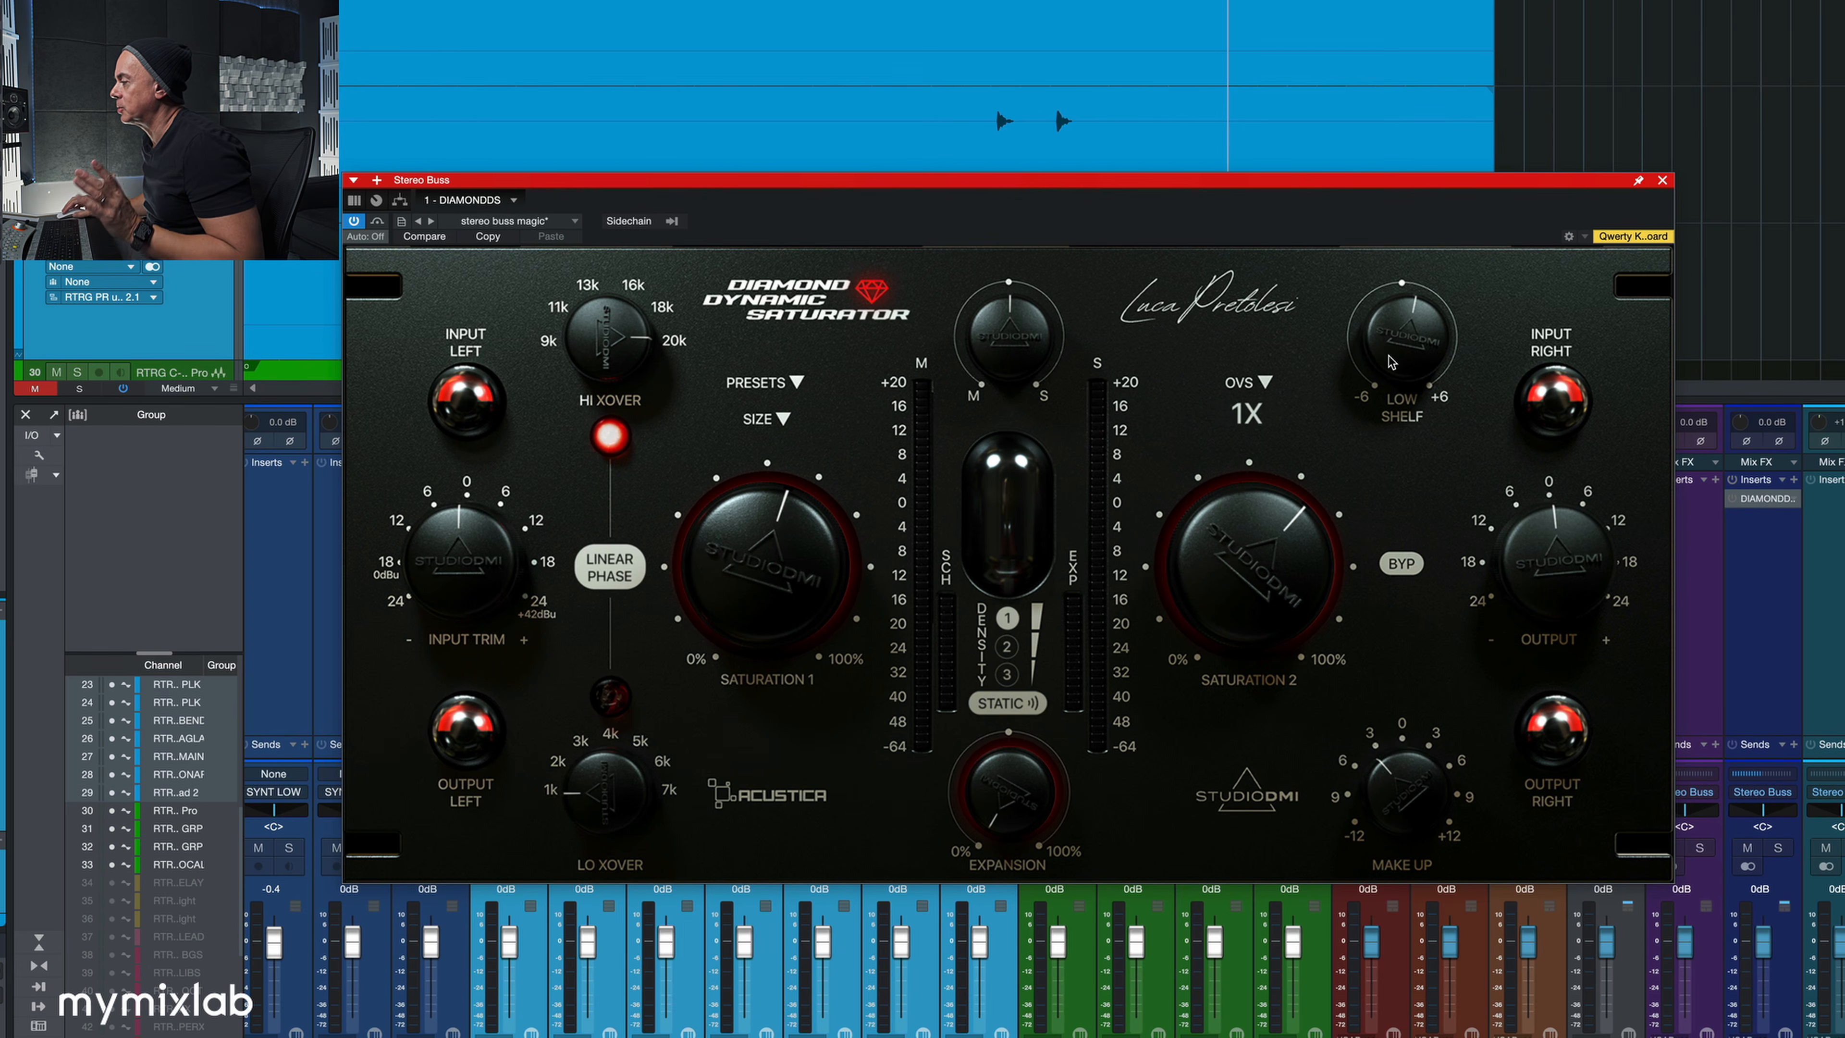
pyautogui.press('space')
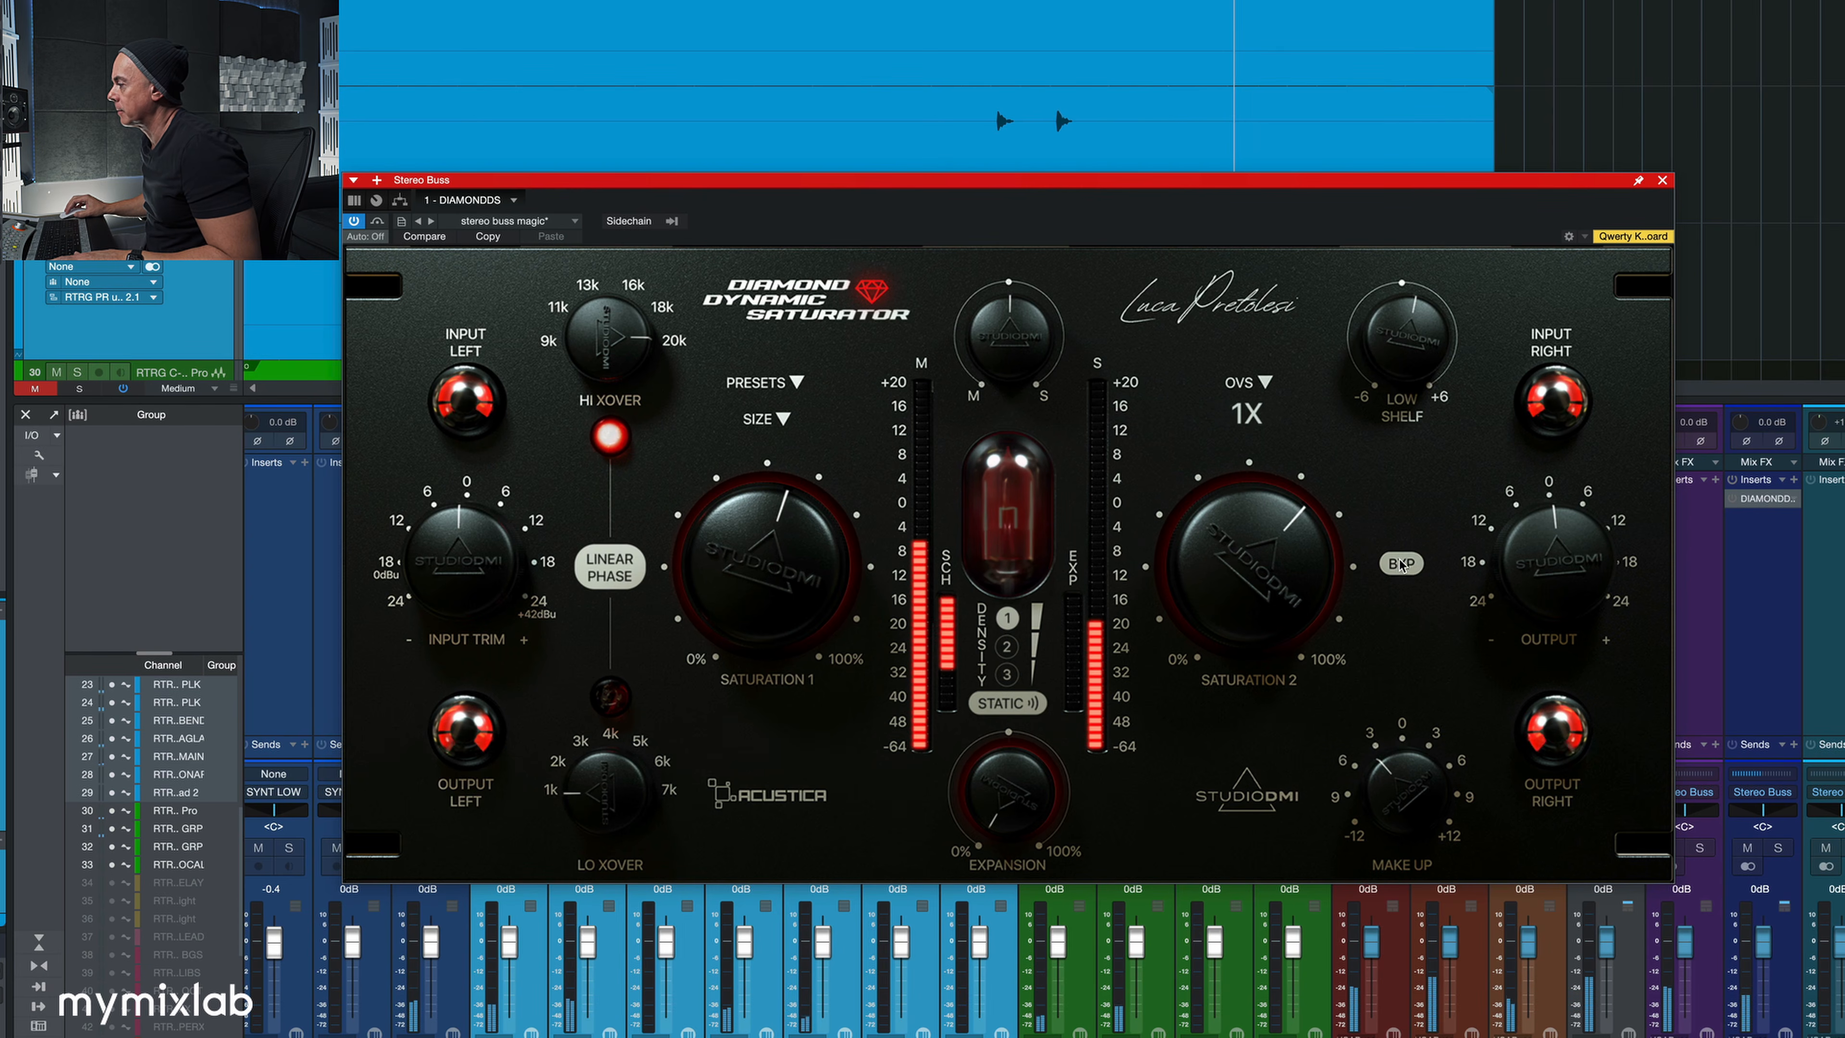
pyautogui.click(1402, 565)
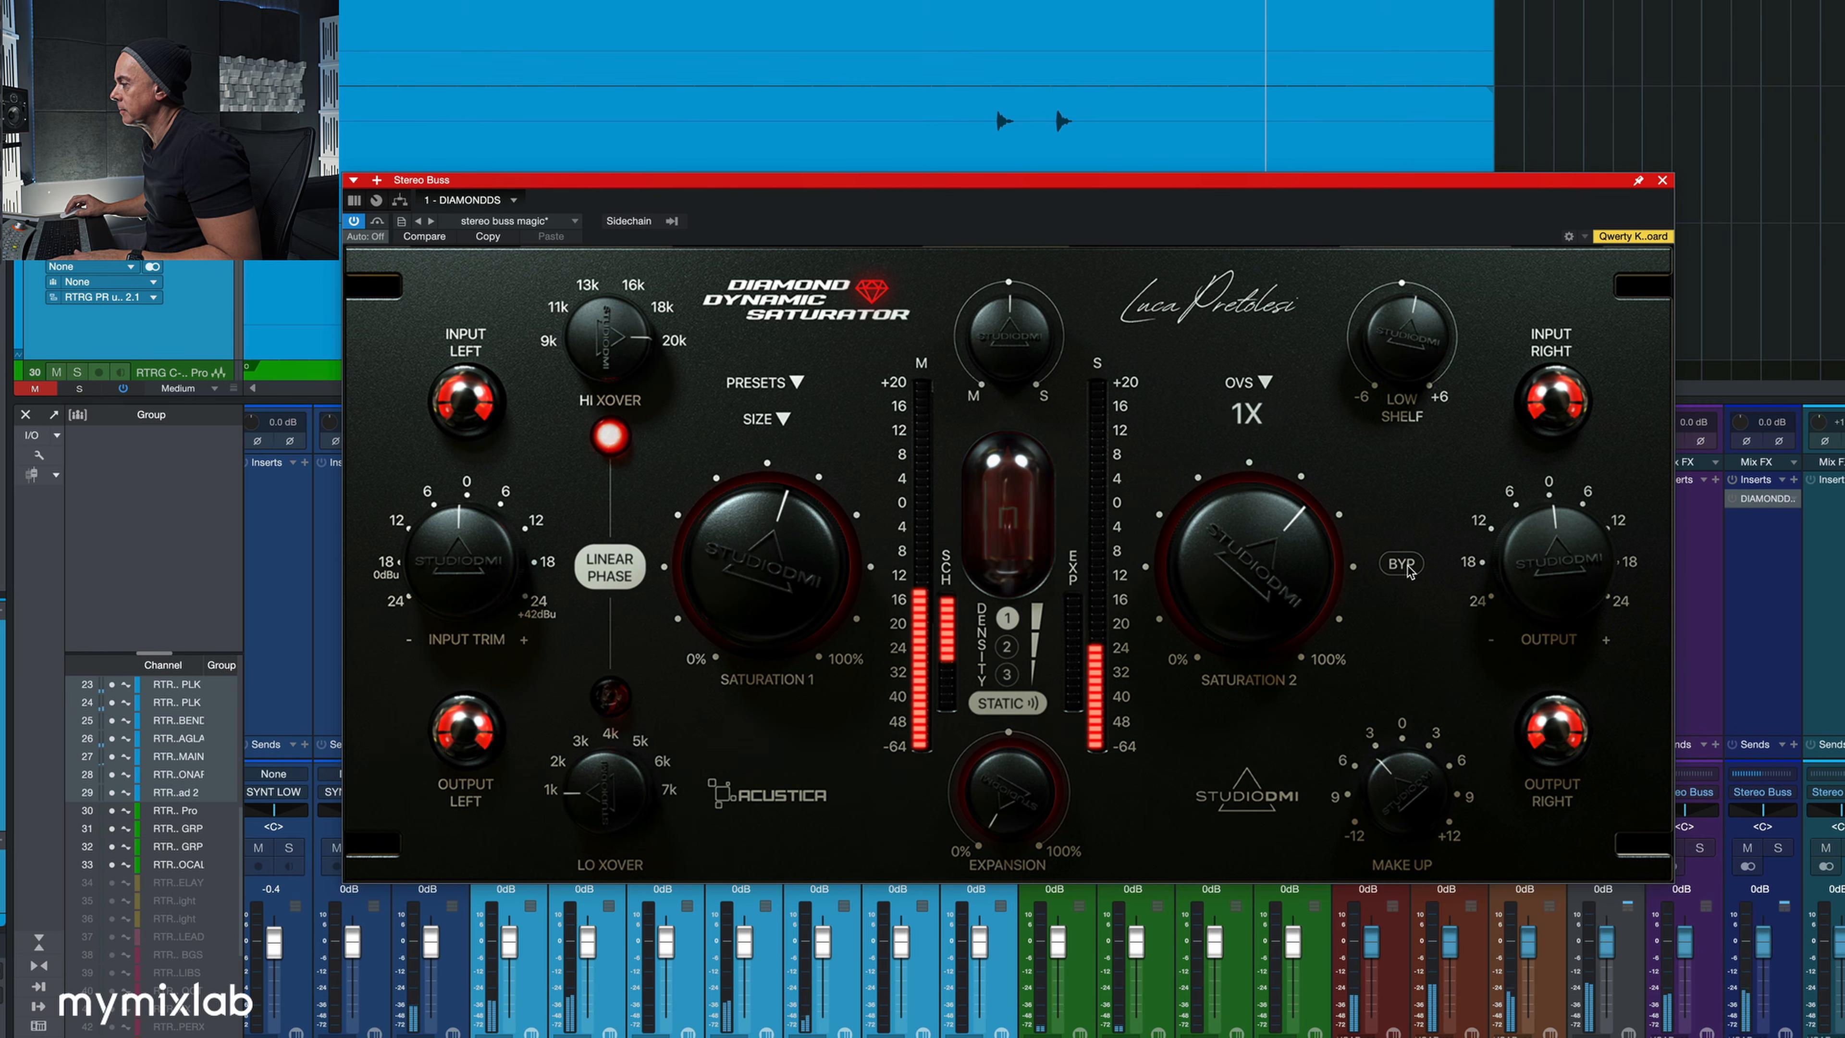
pyautogui.click(1409, 567)
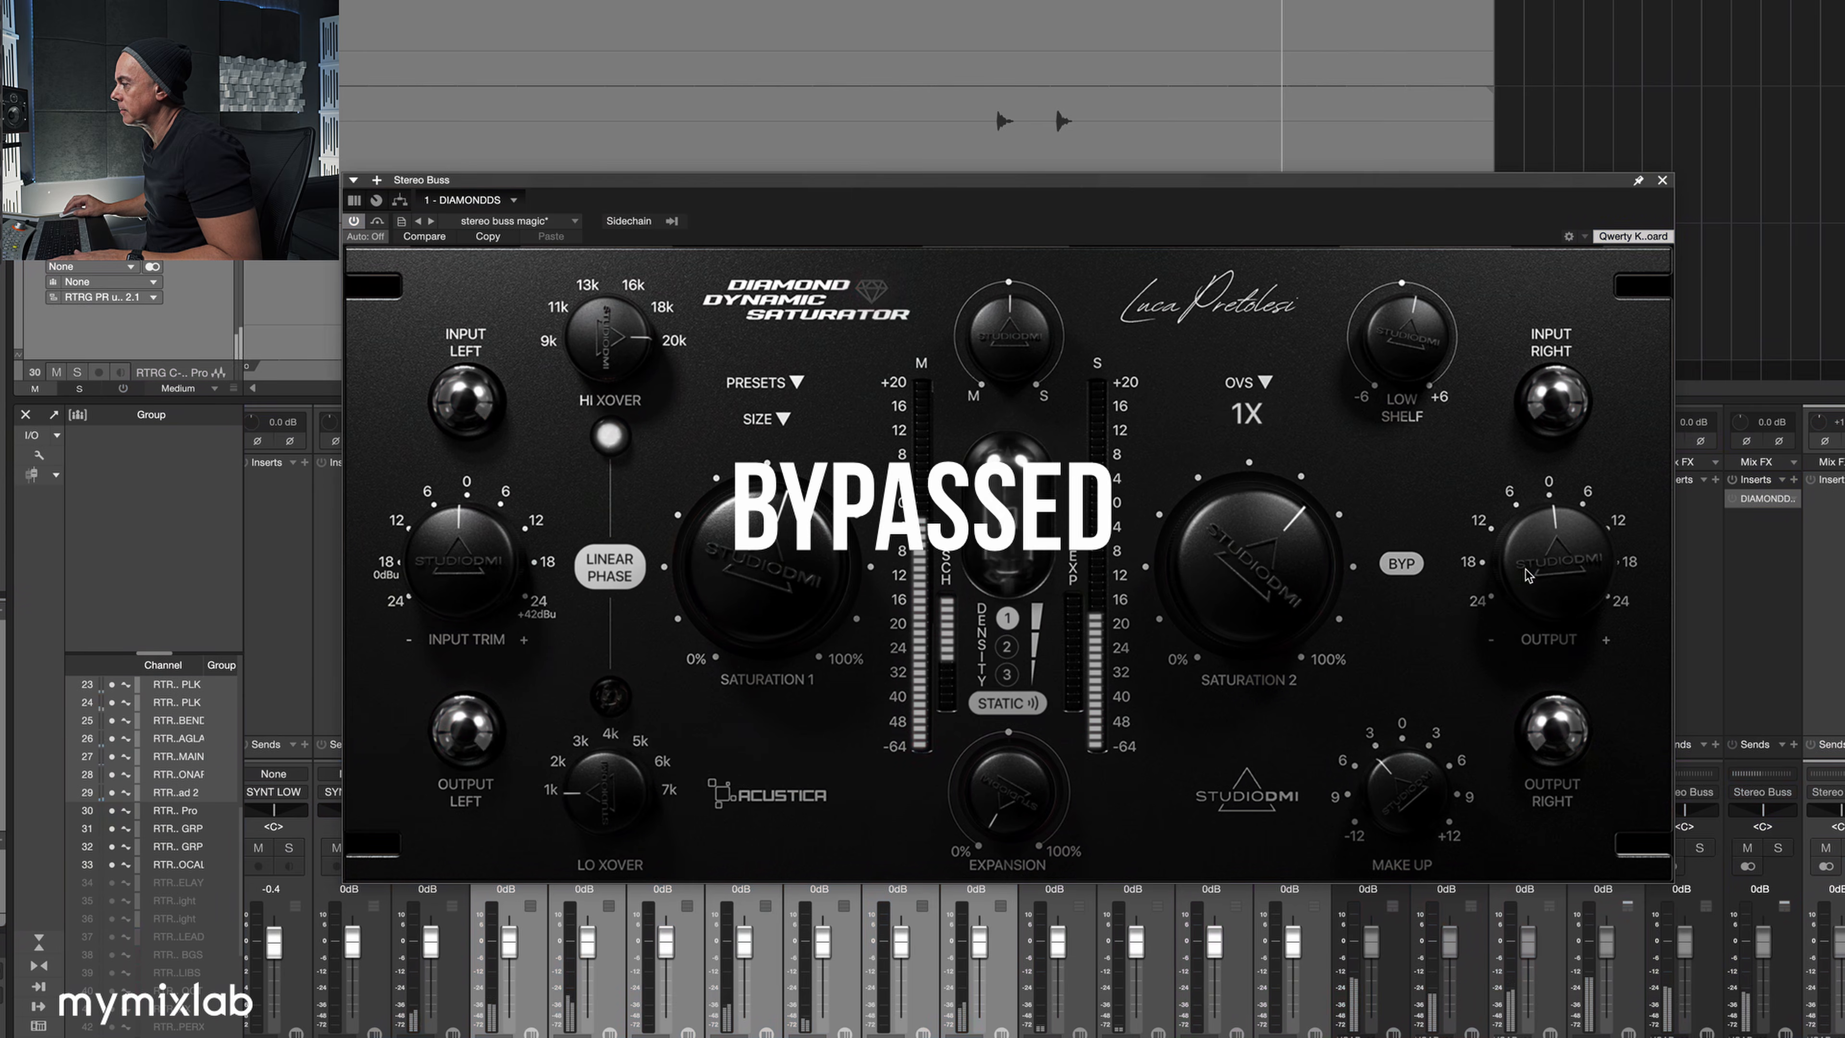
pyautogui.click(1401, 564)
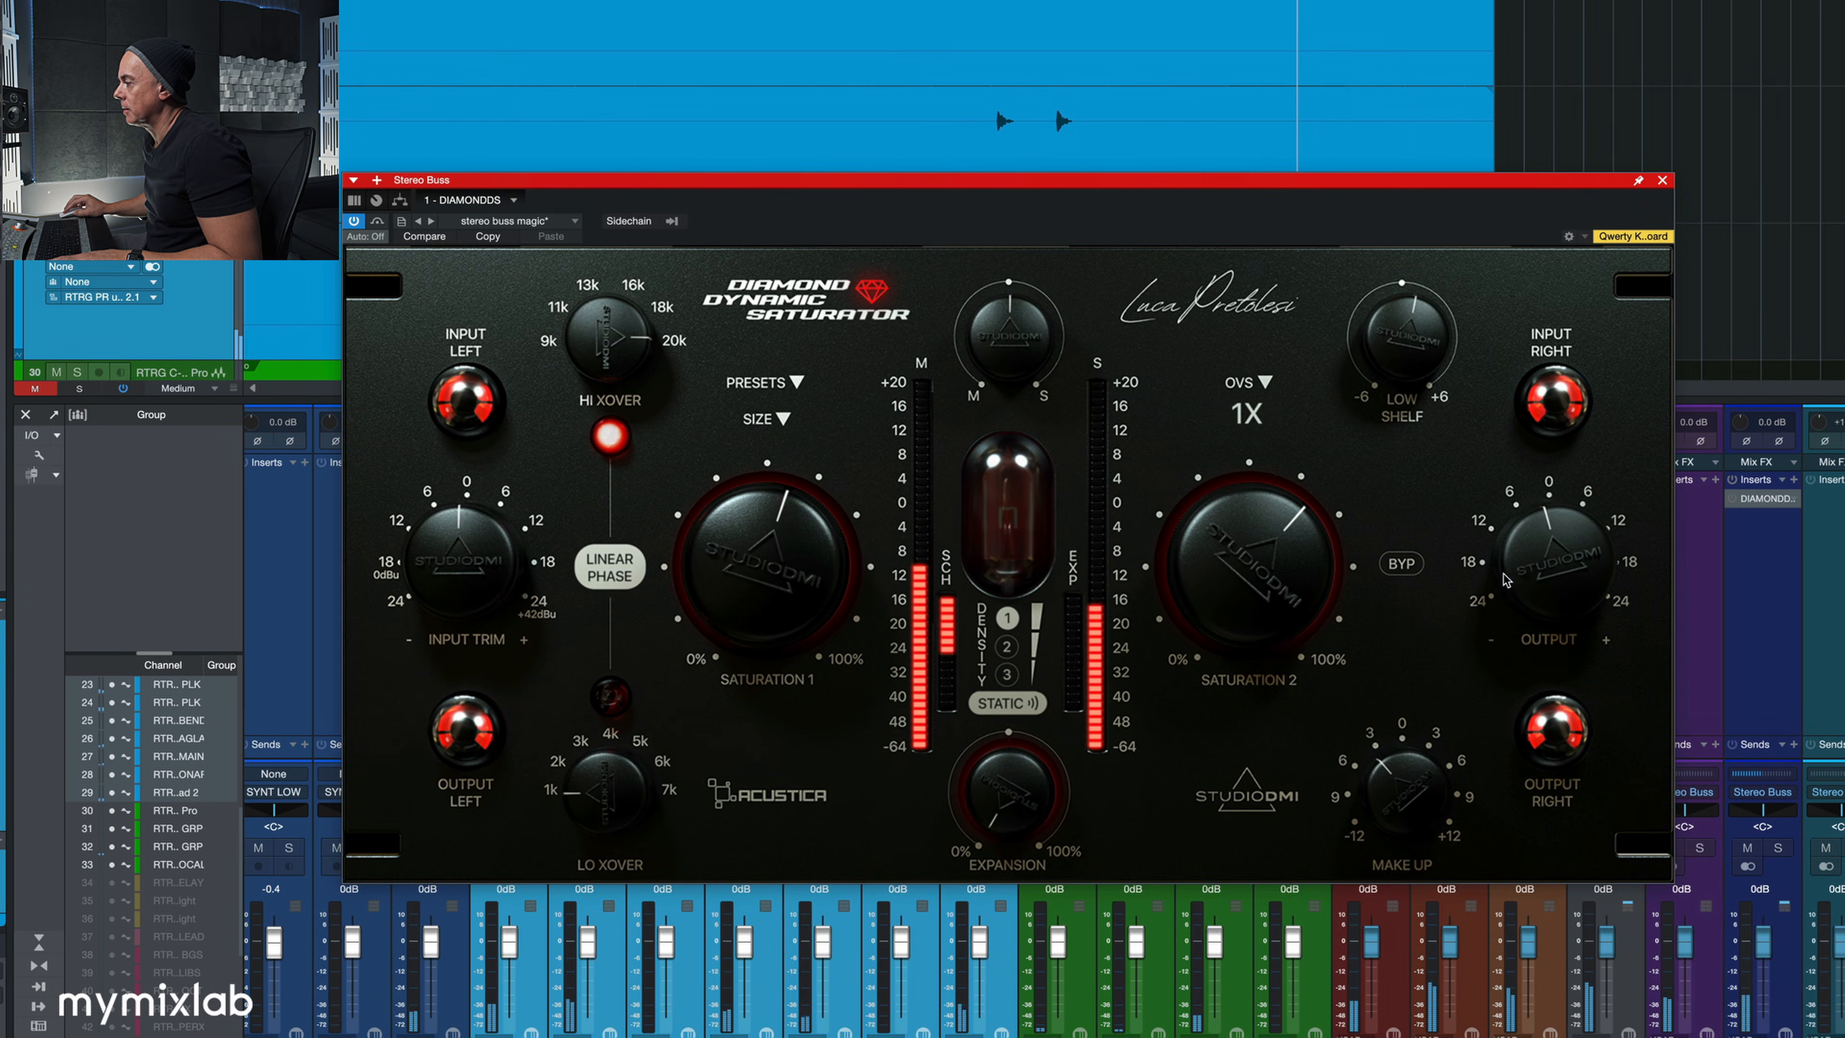
pyautogui.click(1403, 565)
pyautogui.click(1404, 566)
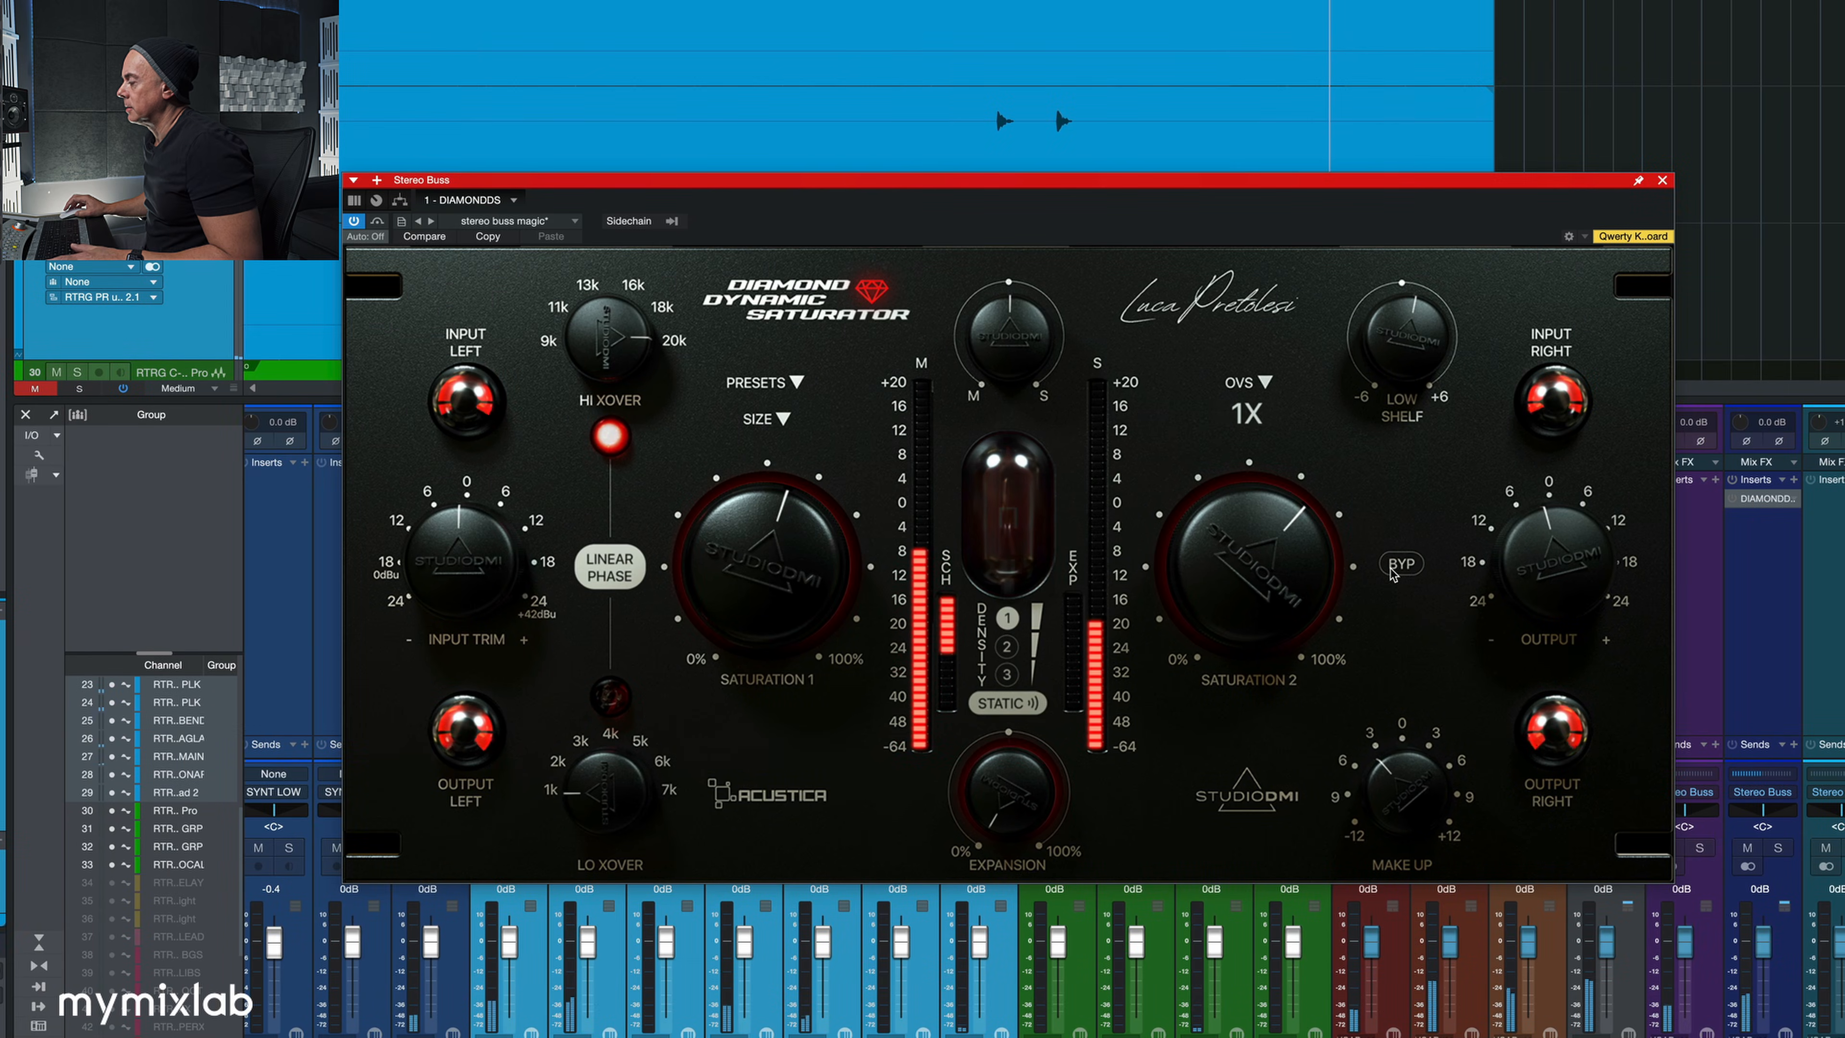
pyautogui.press('space')
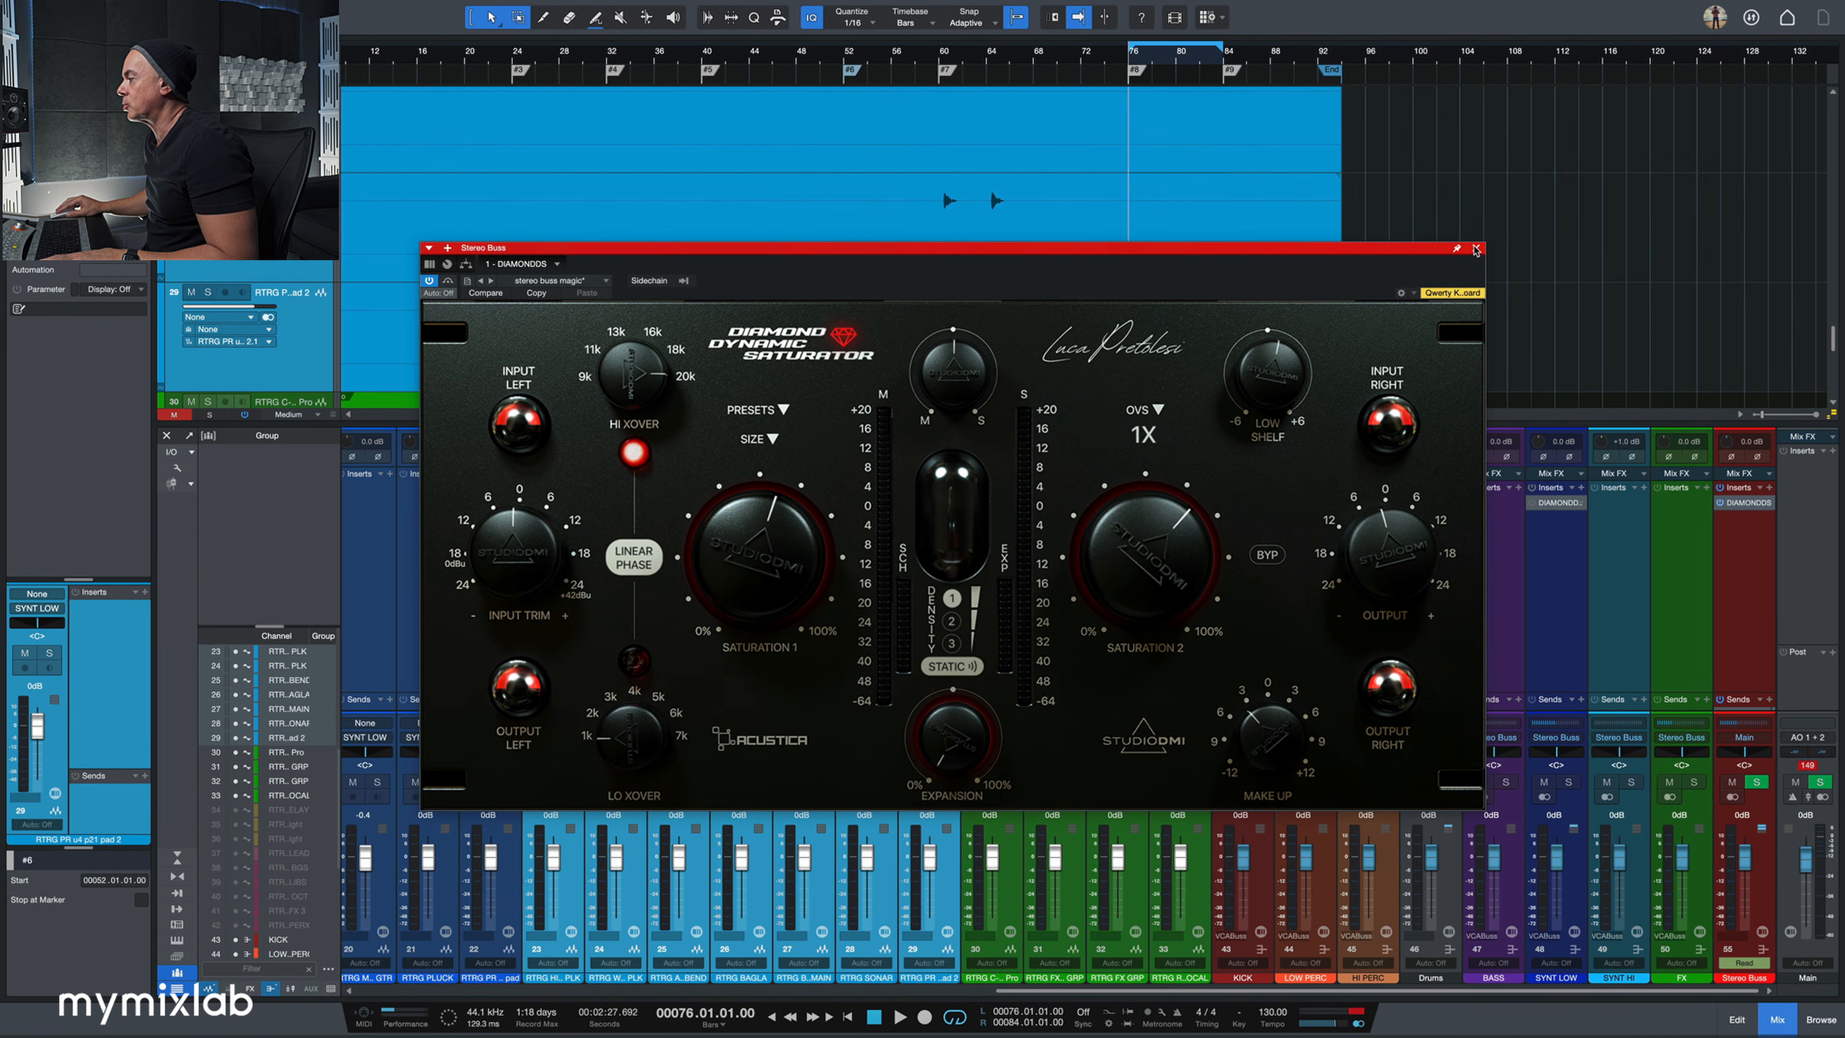
# - Close the Stereo Buss saturator, open the one on the Drums bus, and raise its Hi Xover to about 11k during playback
pyautogui.click(1474, 249)
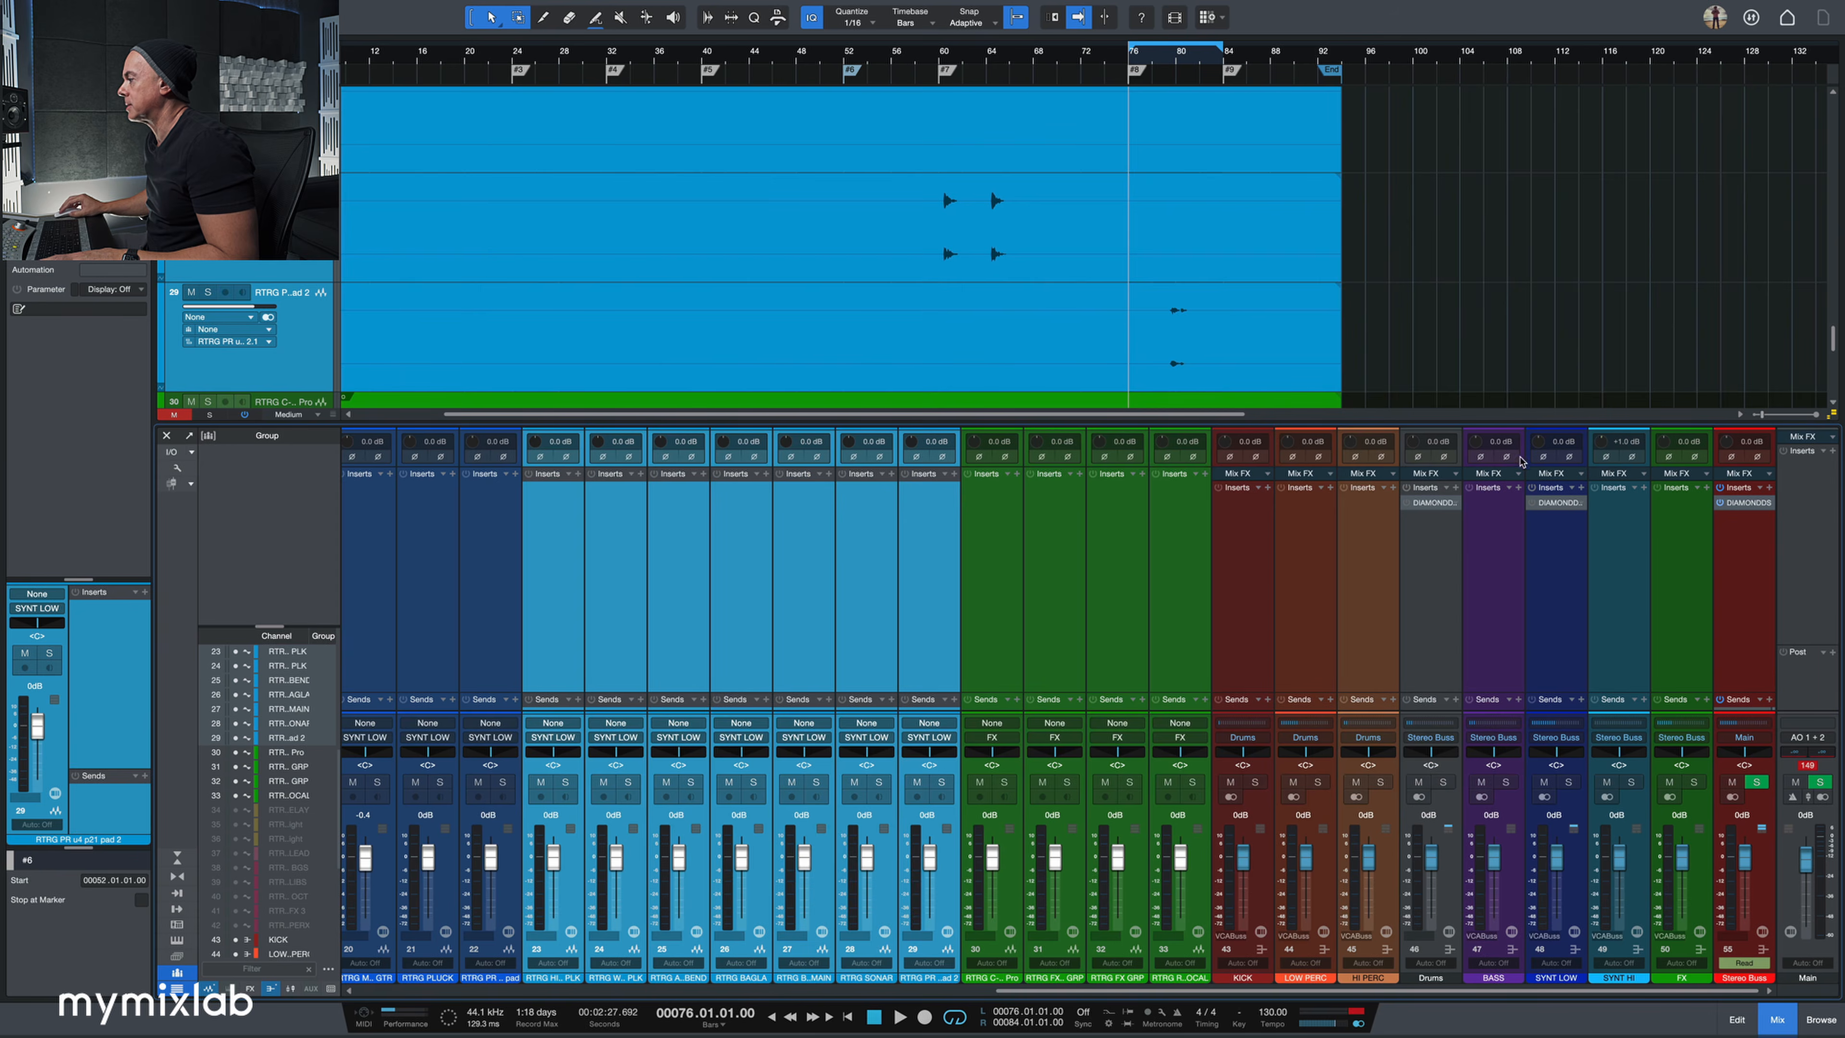
pyautogui.click(1428, 503)
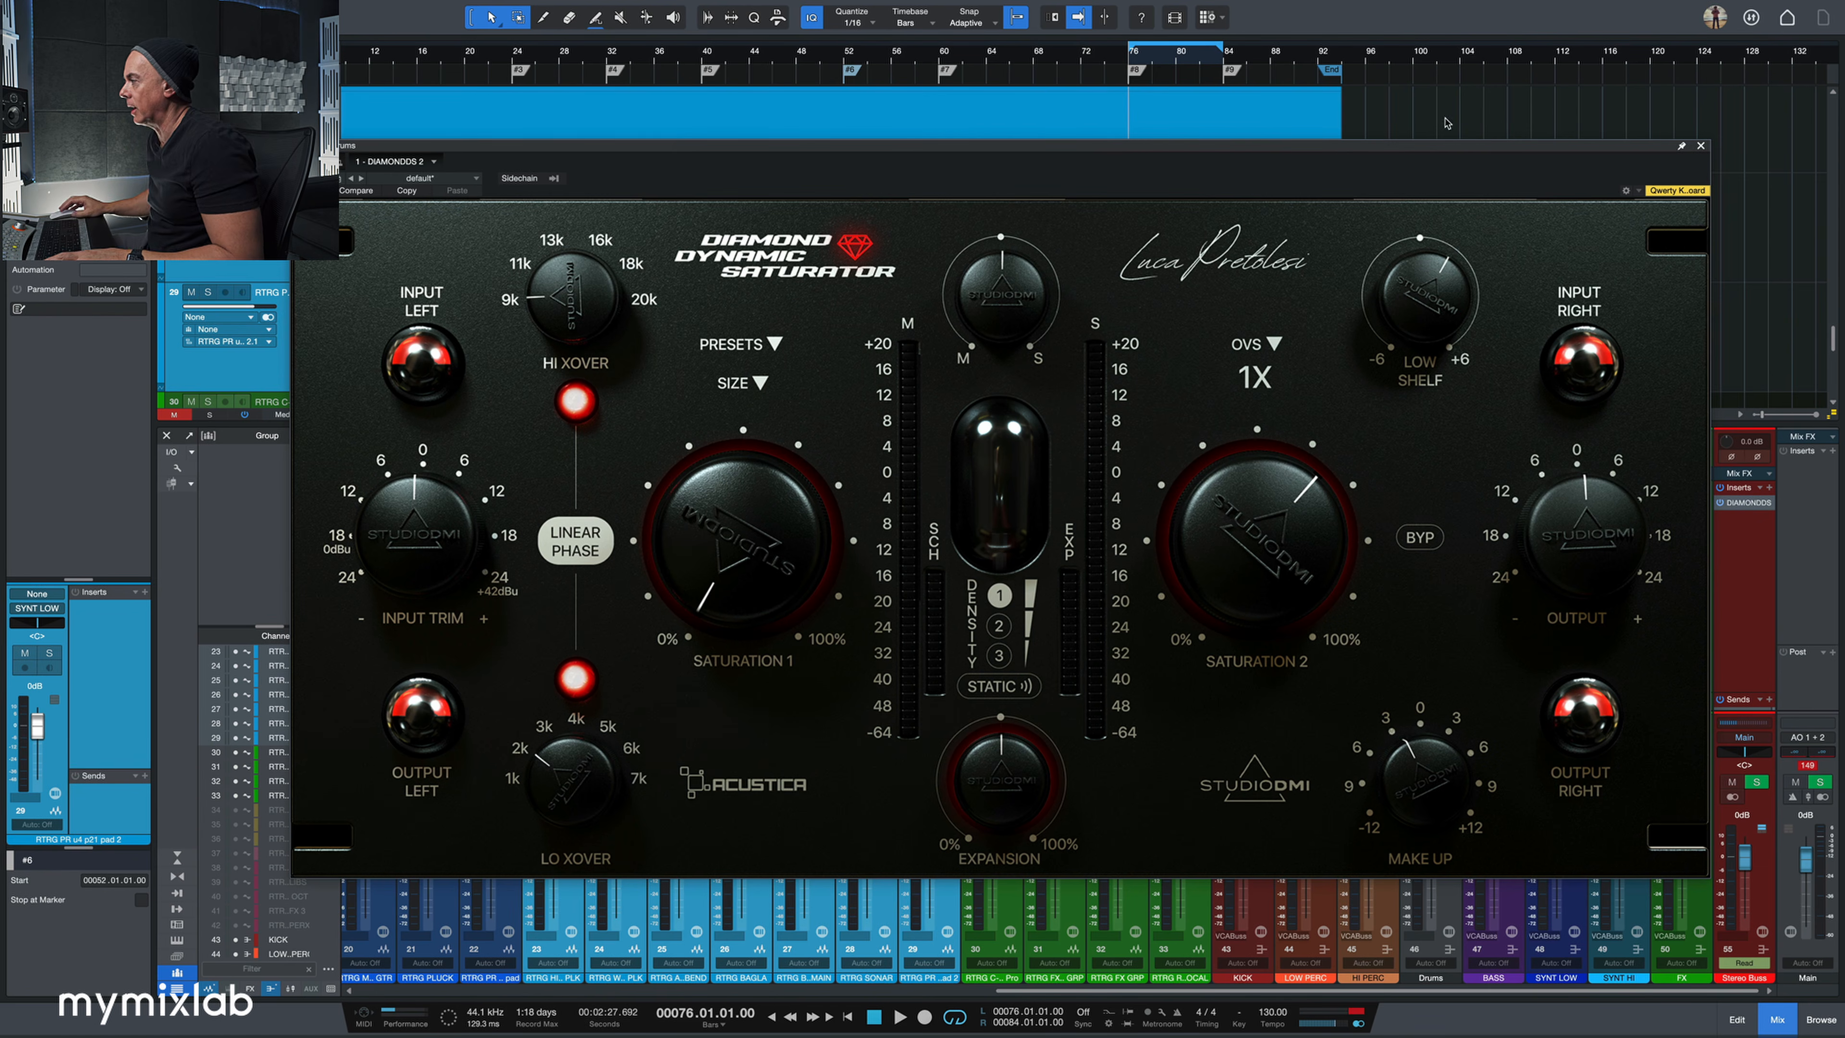
pyautogui.press('space')
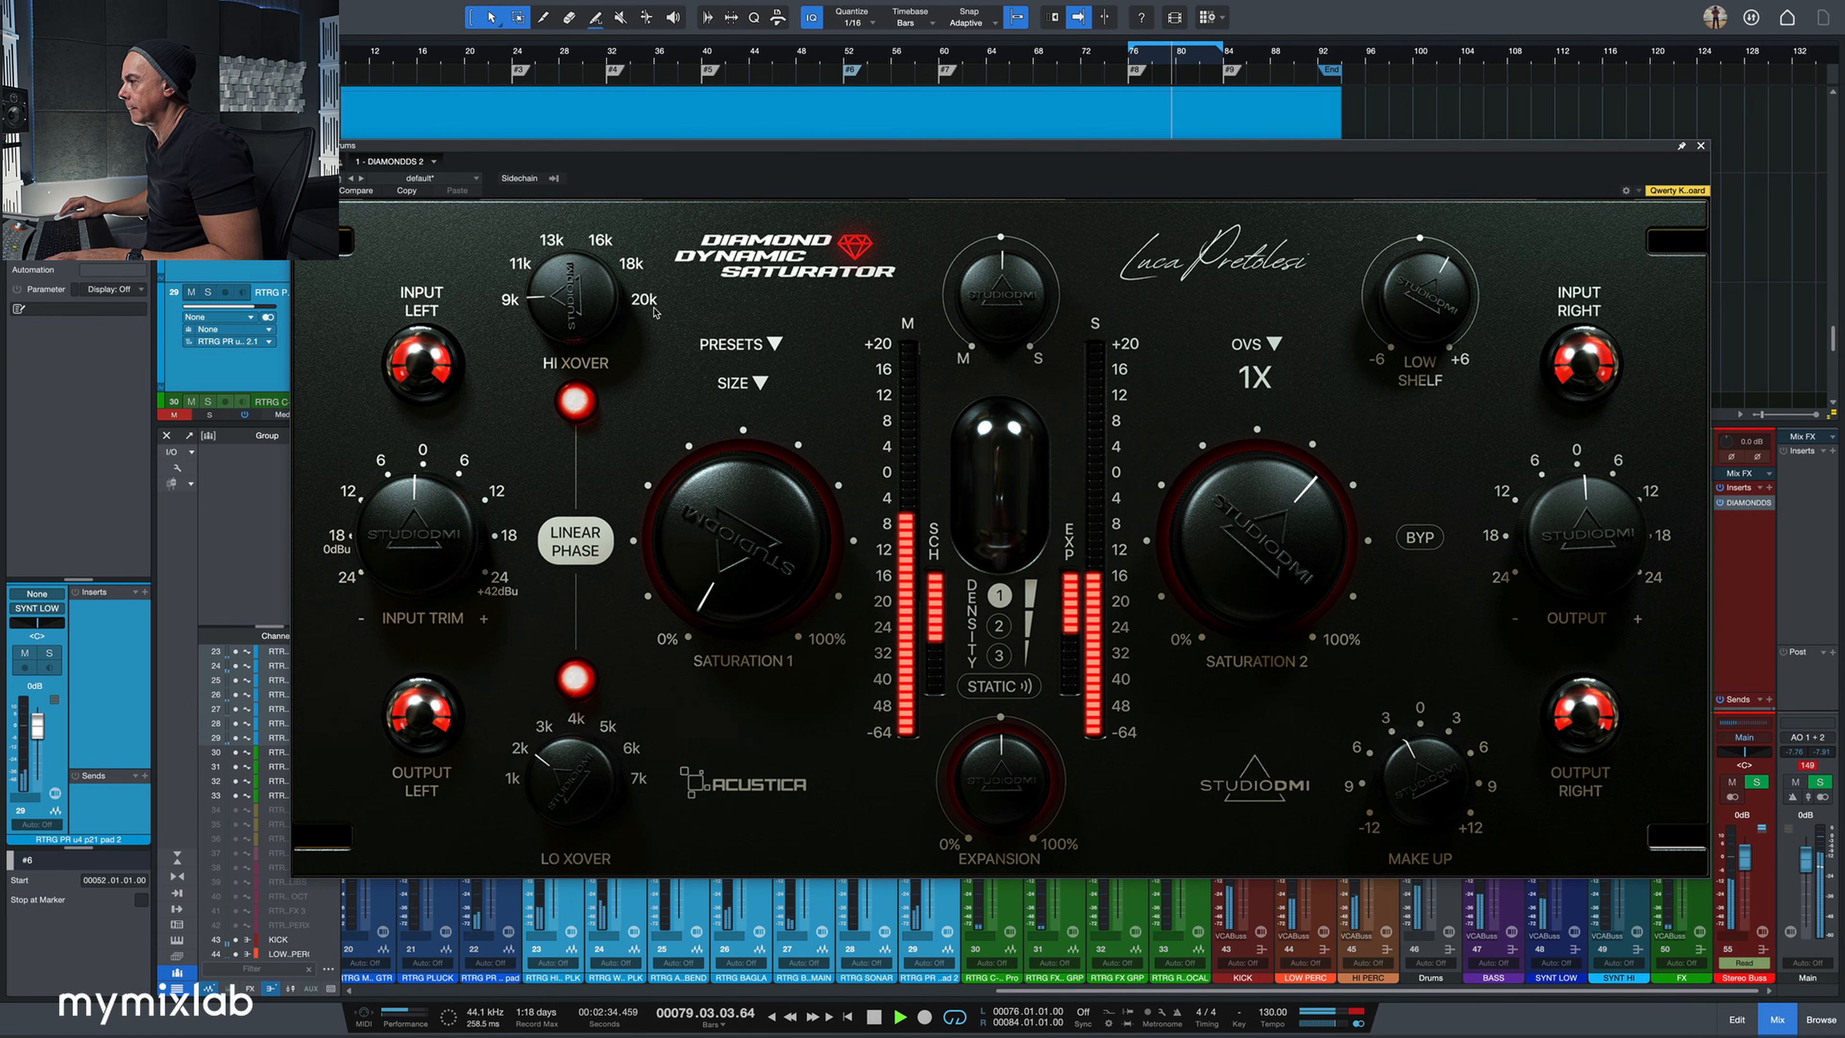
pyautogui.moveTo(573, 299); pyautogui.dragTo(574, 278)
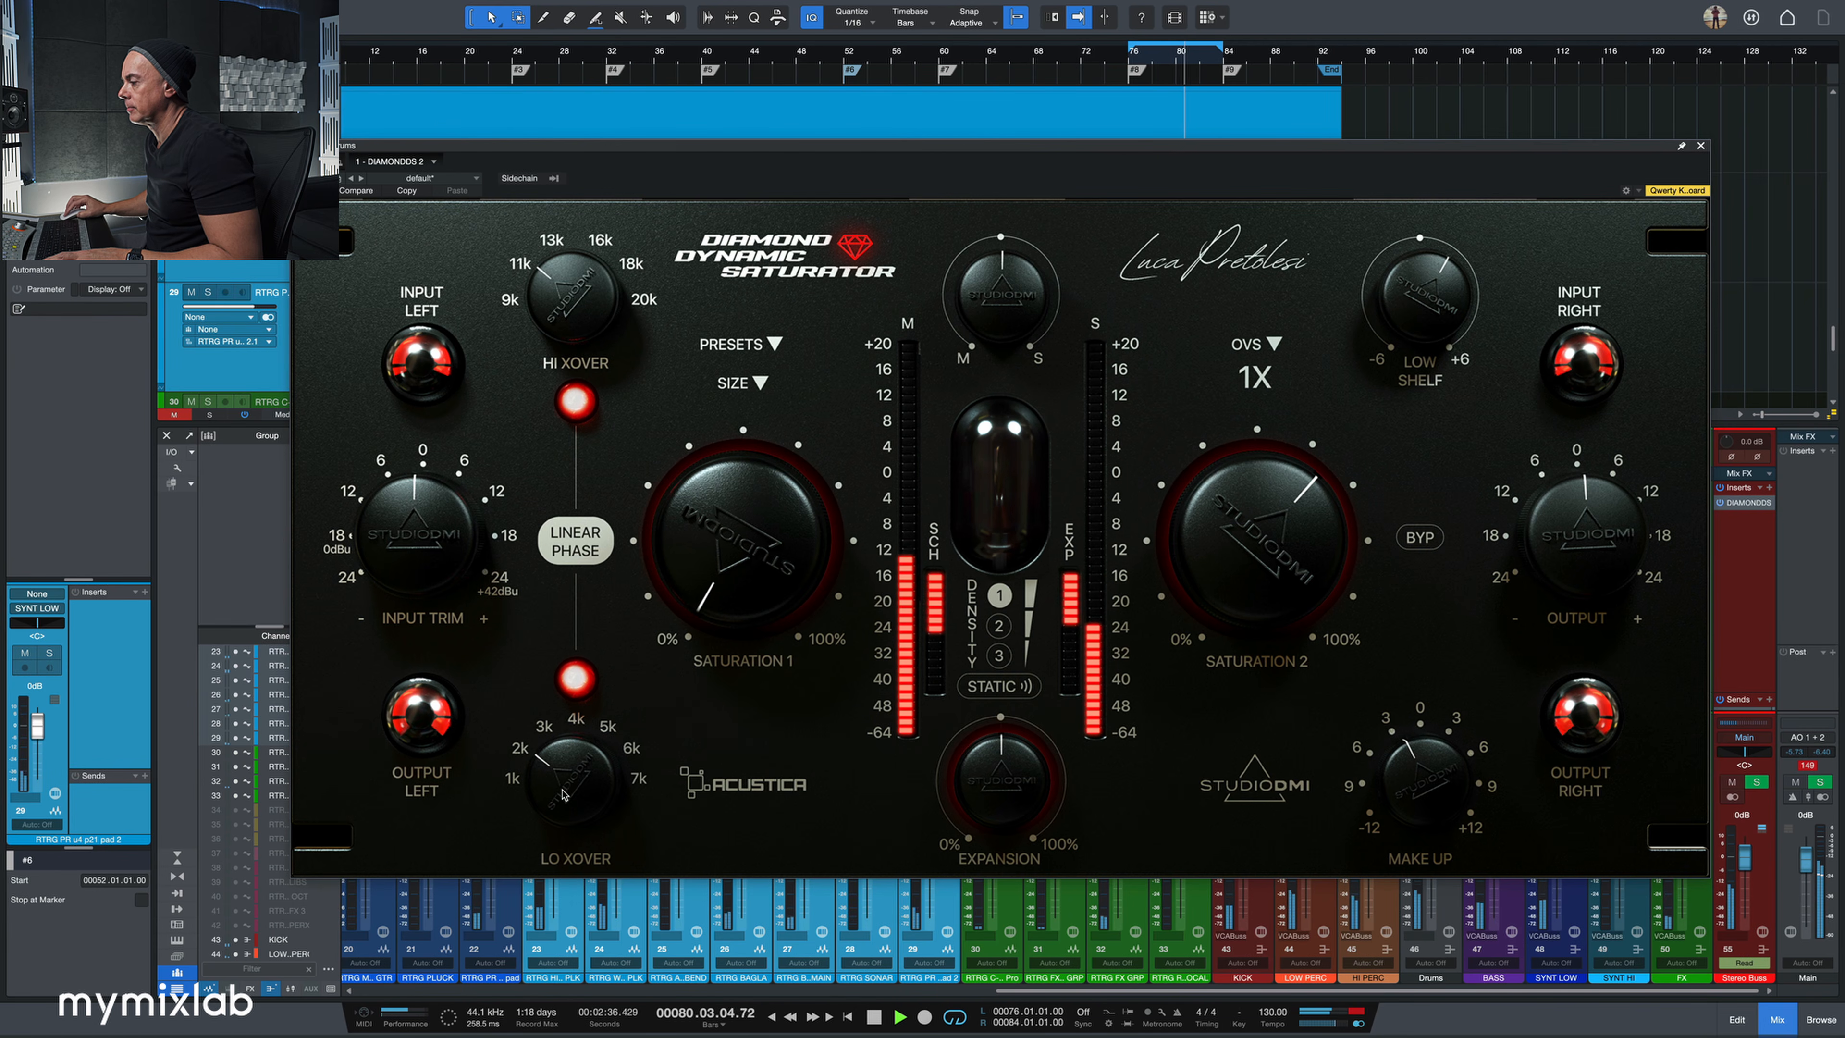
# - Set the Drums saturator's Lo Xover to about 3k and Hi Xover to about 9k, and raise Saturation 1 and Saturation 2
pyautogui.moveTo(564, 794); pyautogui.dragTo(565, 784)
pyautogui.moveTo(742, 583); pyautogui.dragTo(768, 494)
pyautogui.moveTo(1259, 585)
pyautogui.mouseDown()
pyautogui.moveTo(1258, 547)
pyautogui.moveTo(1256, 562)
pyautogui.mouseUp()
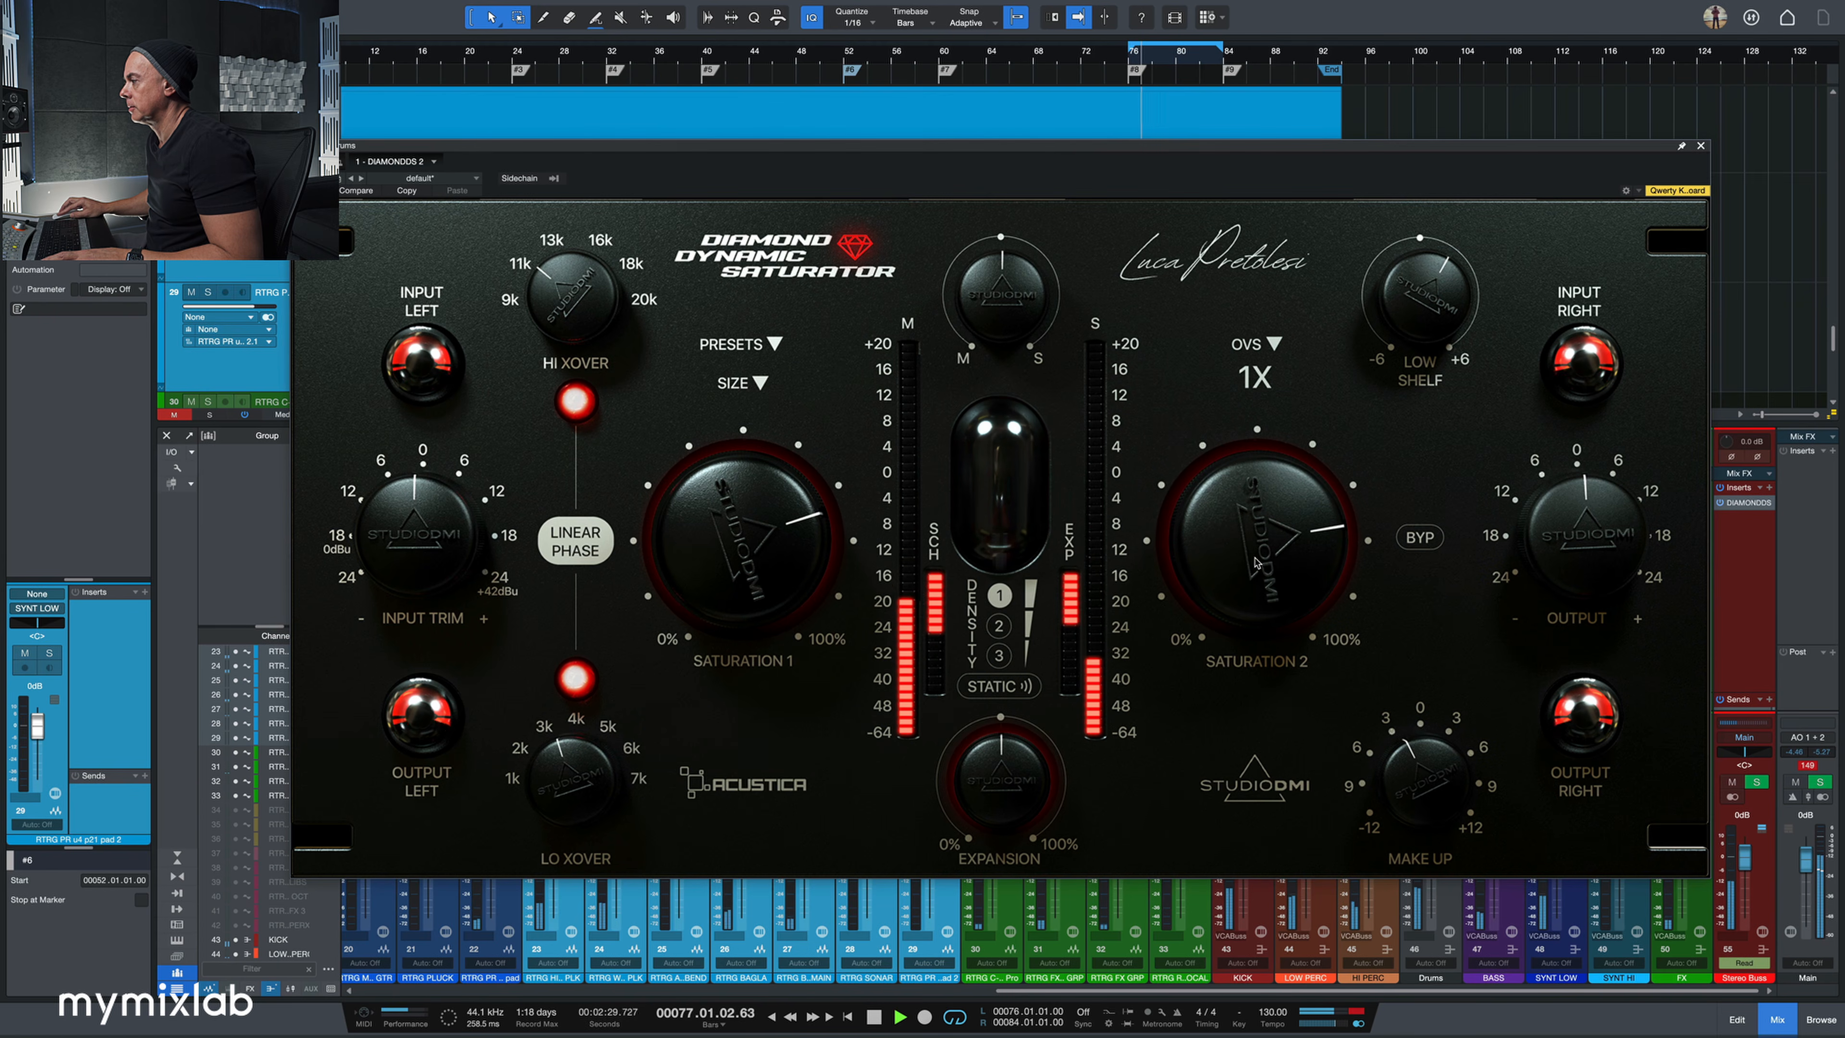
pyautogui.moveTo(573, 298); pyautogui.dragTo(575, 320)
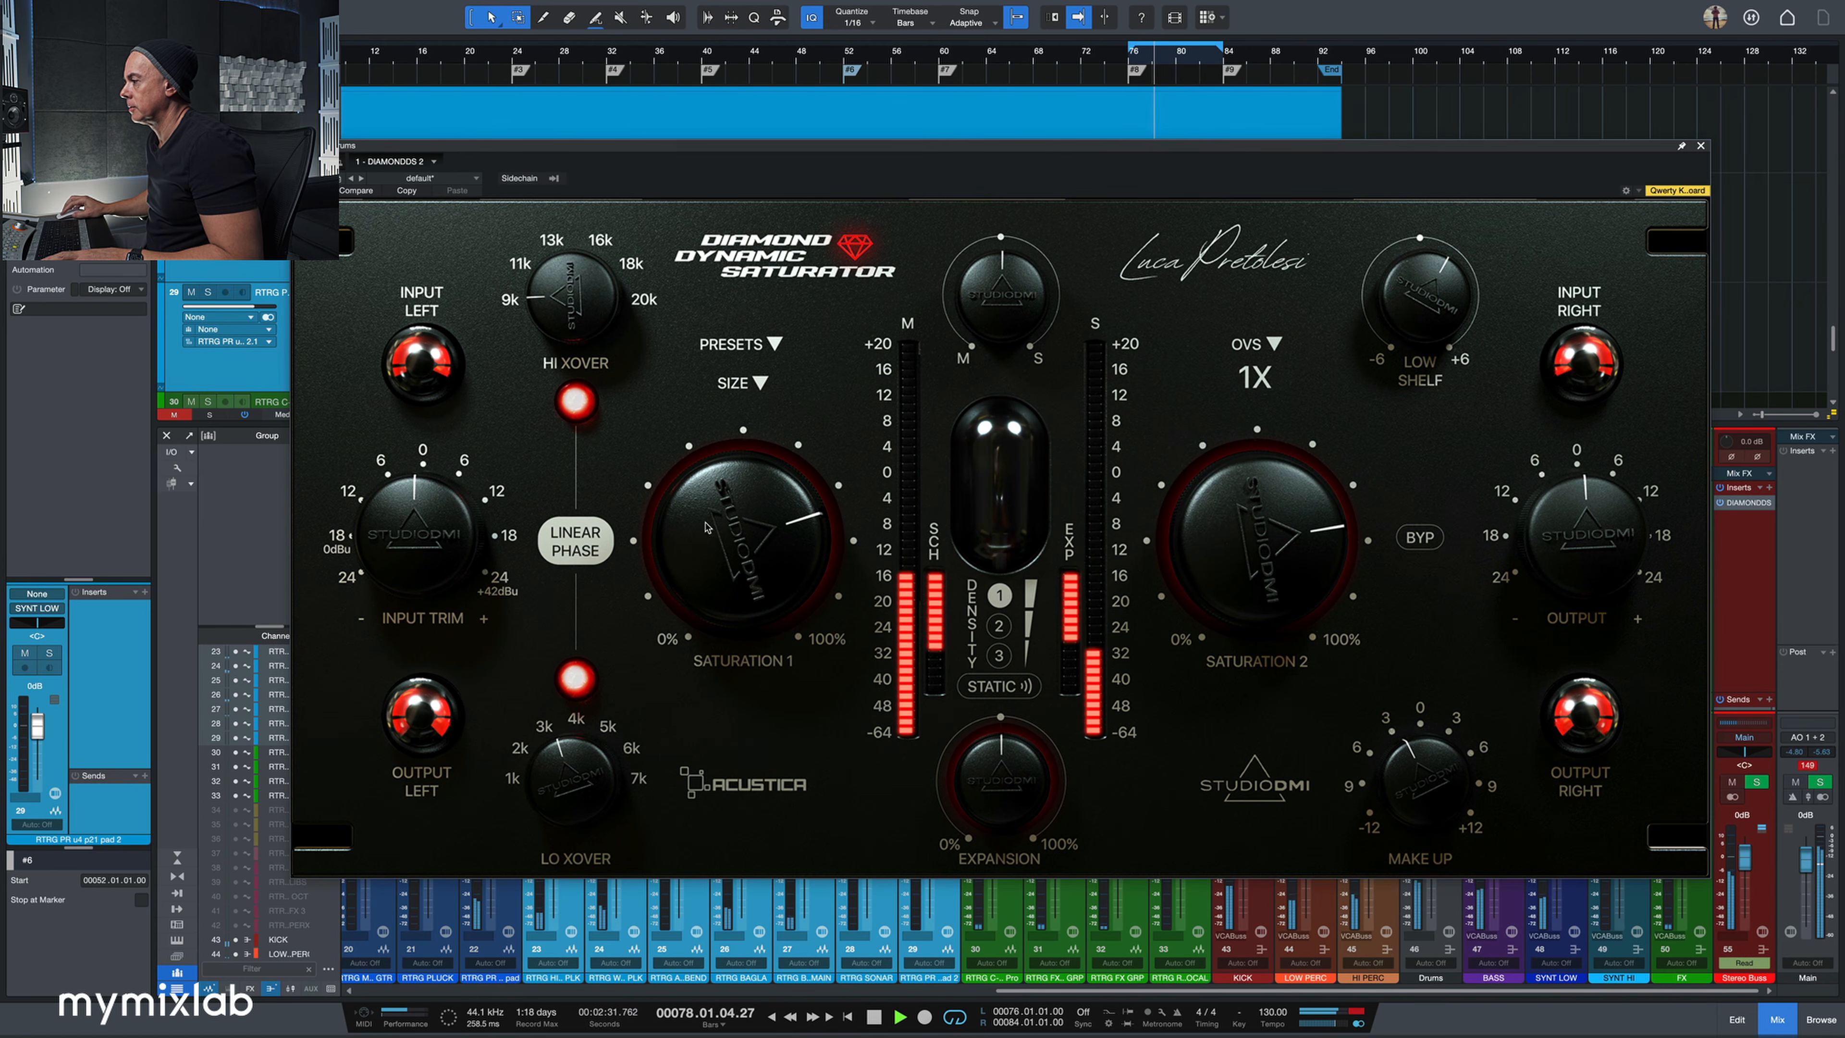
# - Fine-tune the Low Shelf during playback, stop playback, and settle Expansion slightly lower
pyautogui.moveTo(1427, 317); pyautogui.dragTo(1428, 320)
pyautogui.moveTo(996, 790)
pyautogui.mouseDown()
pyautogui.moveTo(998, 824)
pyautogui.moveTo(996, 807)
pyautogui.mouseUp()
pyautogui.press('space')
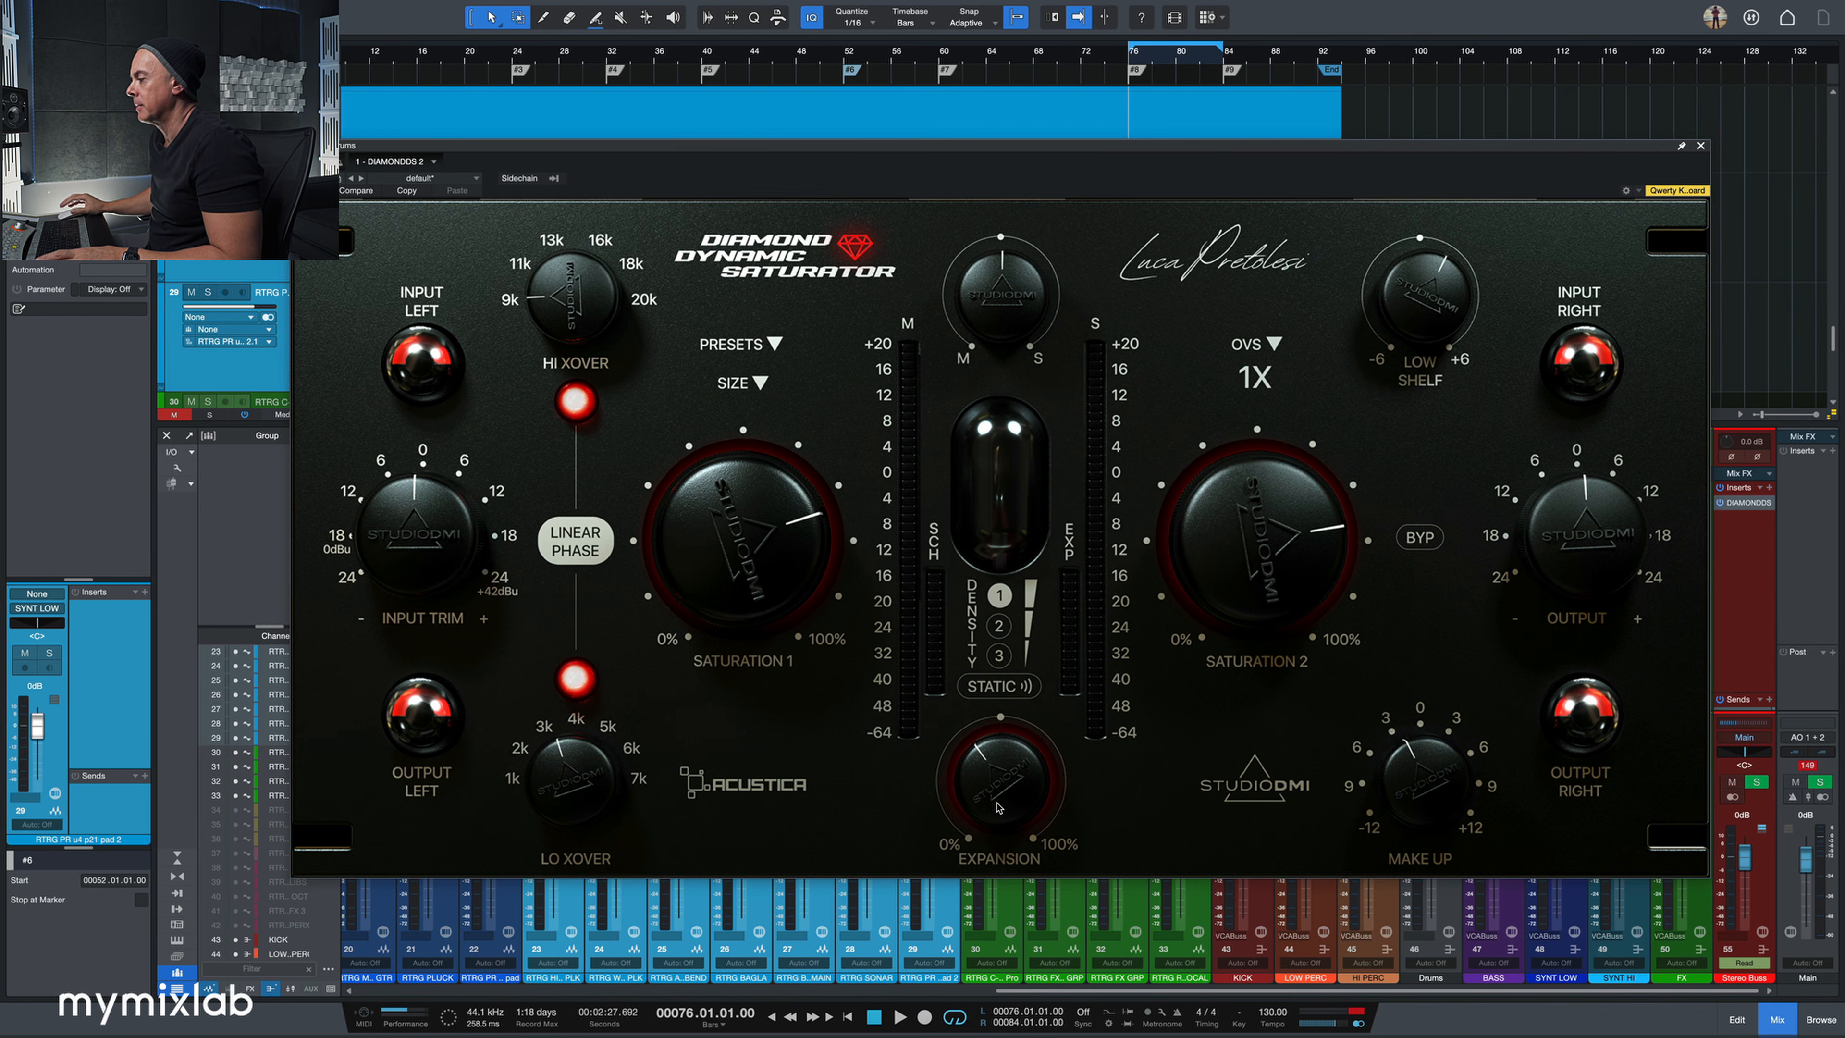
pyautogui.moveTo(998, 807); pyautogui.dragTo(1001, 799)
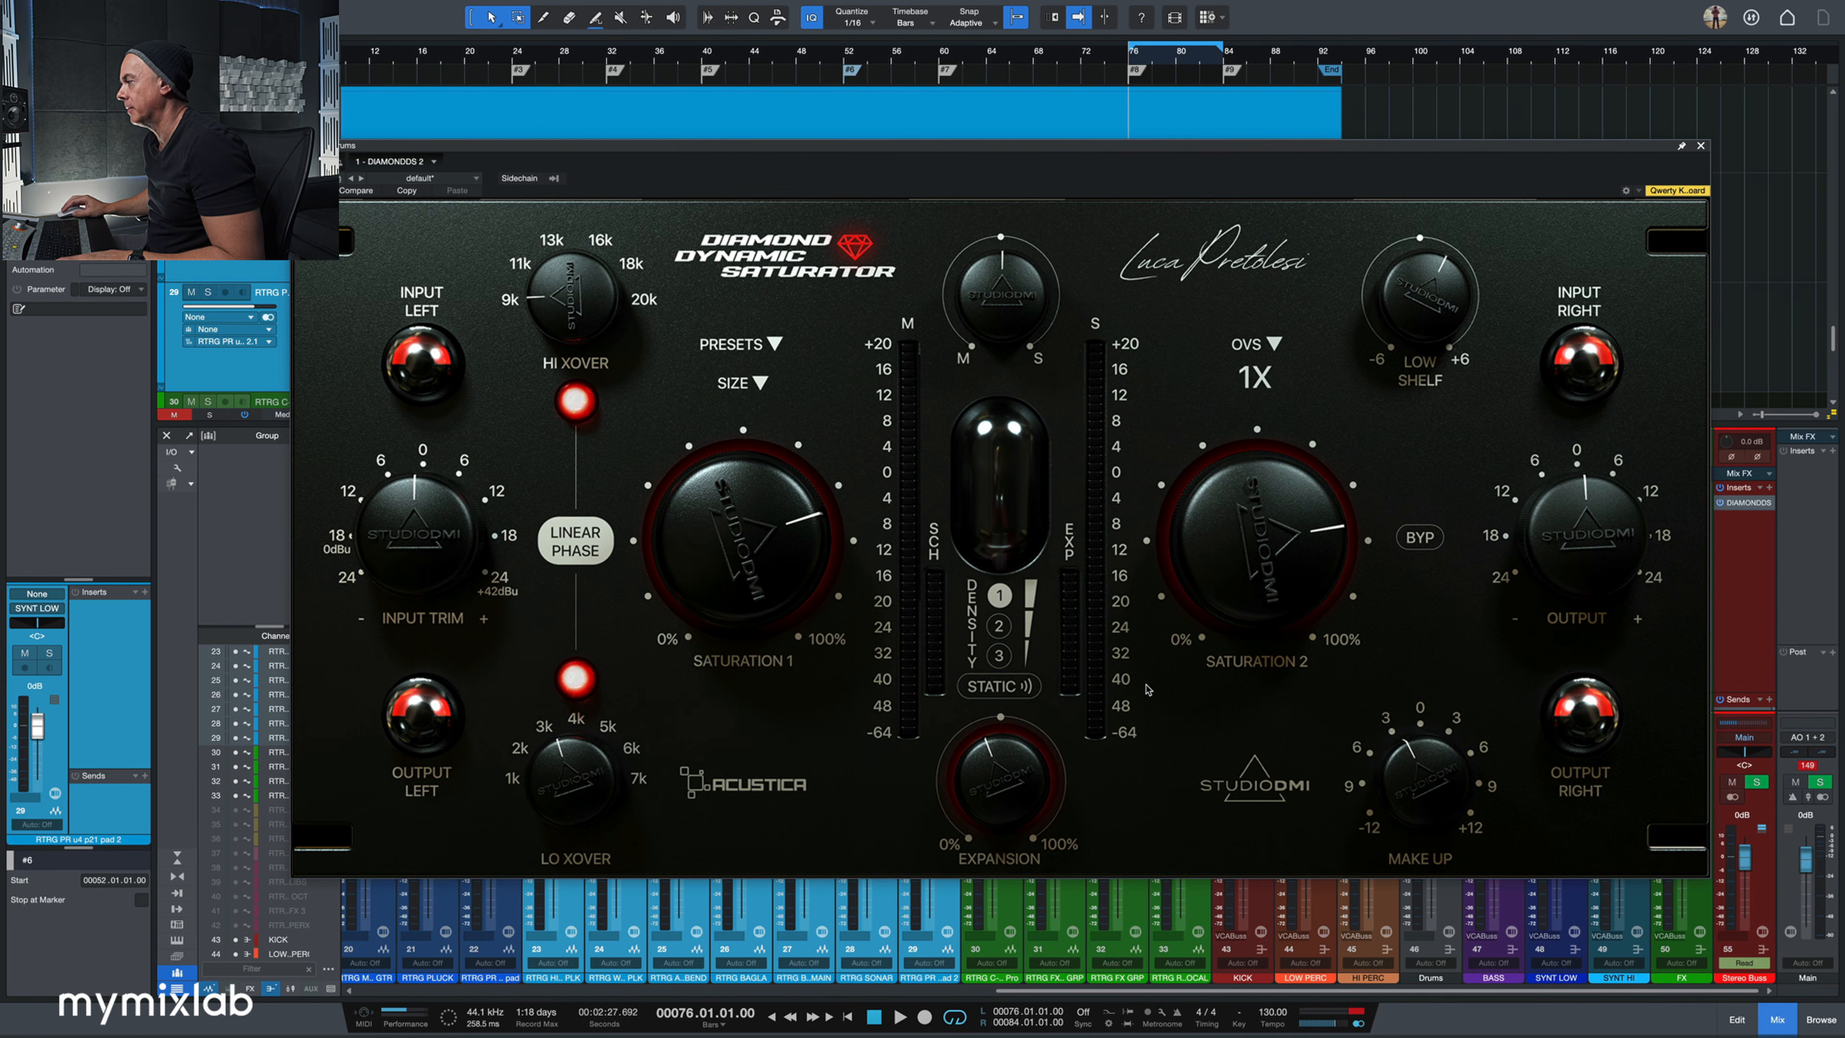
# - Sweep the mid/side control to demonstrate it, leaving the balance well toward M
pyautogui.moveTo(1020, 302); pyautogui.dragTo(1009, 330)
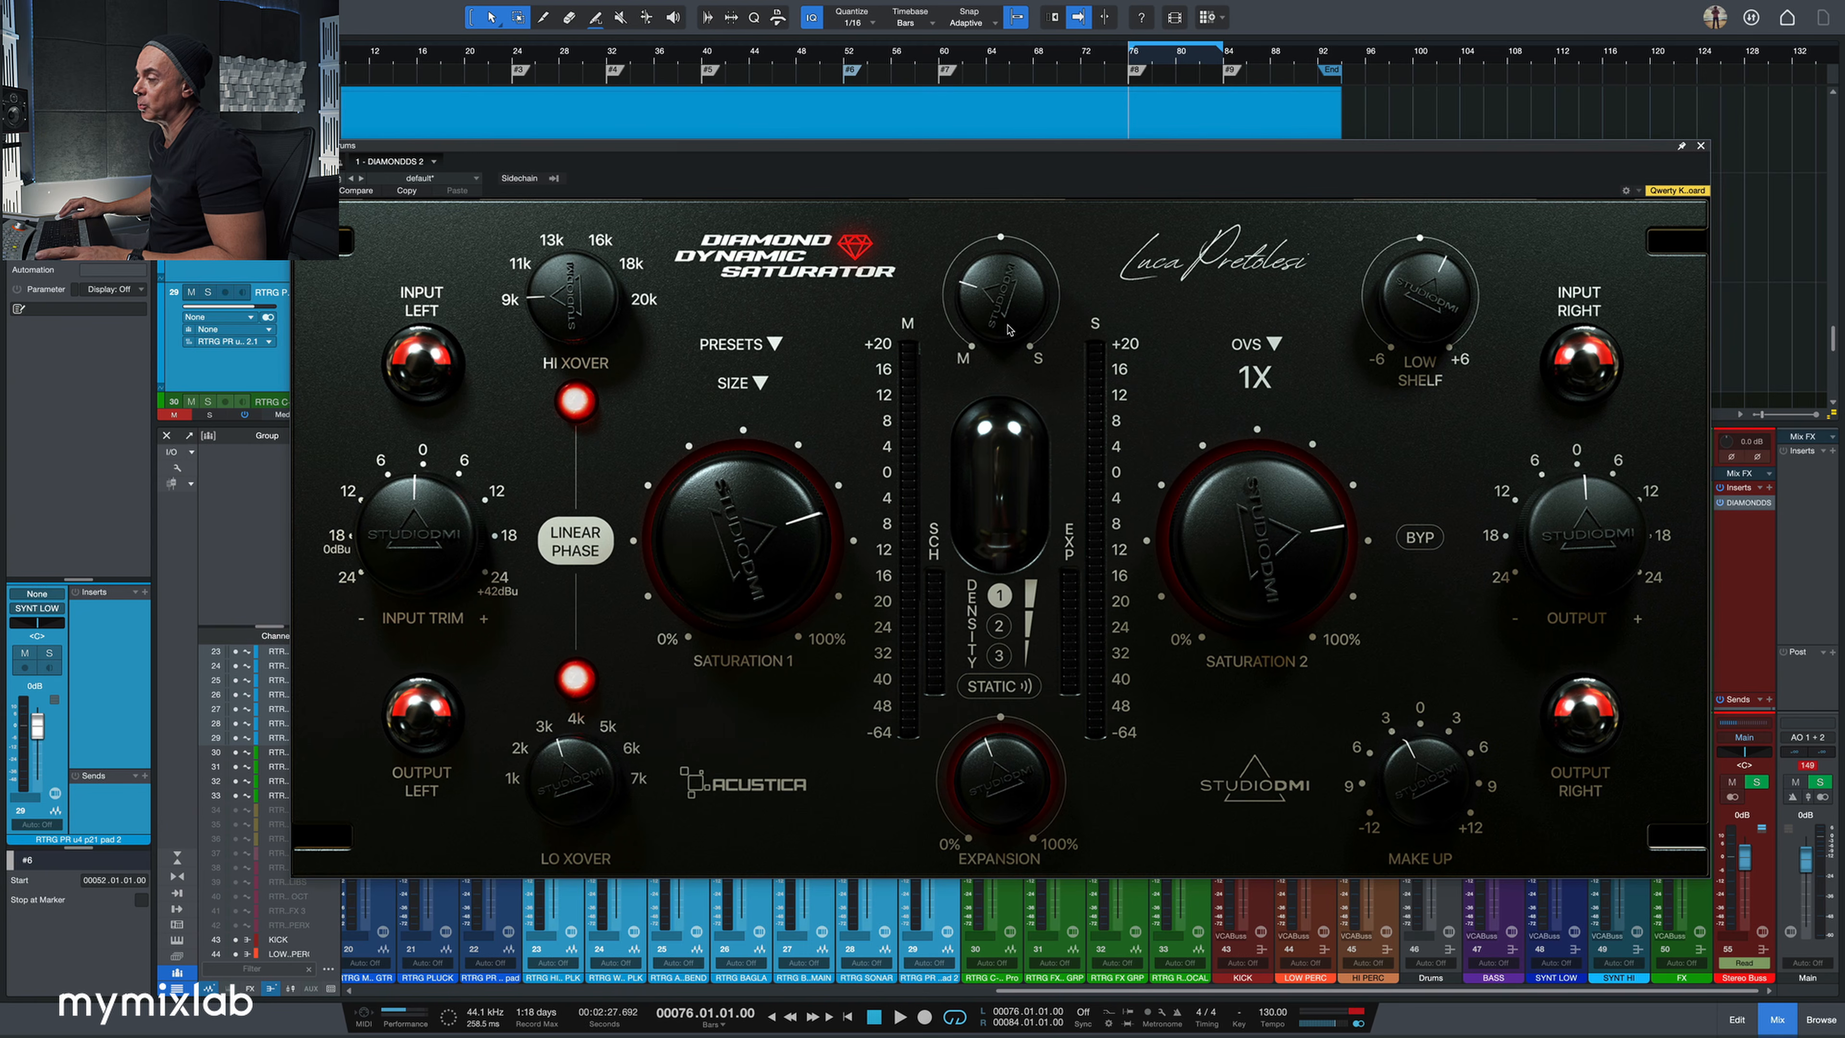
pyautogui.moveTo(1008, 329)
pyautogui.mouseDown()
pyautogui.moveTo(1009, 289)
pyautogui.moveTo(1000, 328)
pyautogui.mouseUp()
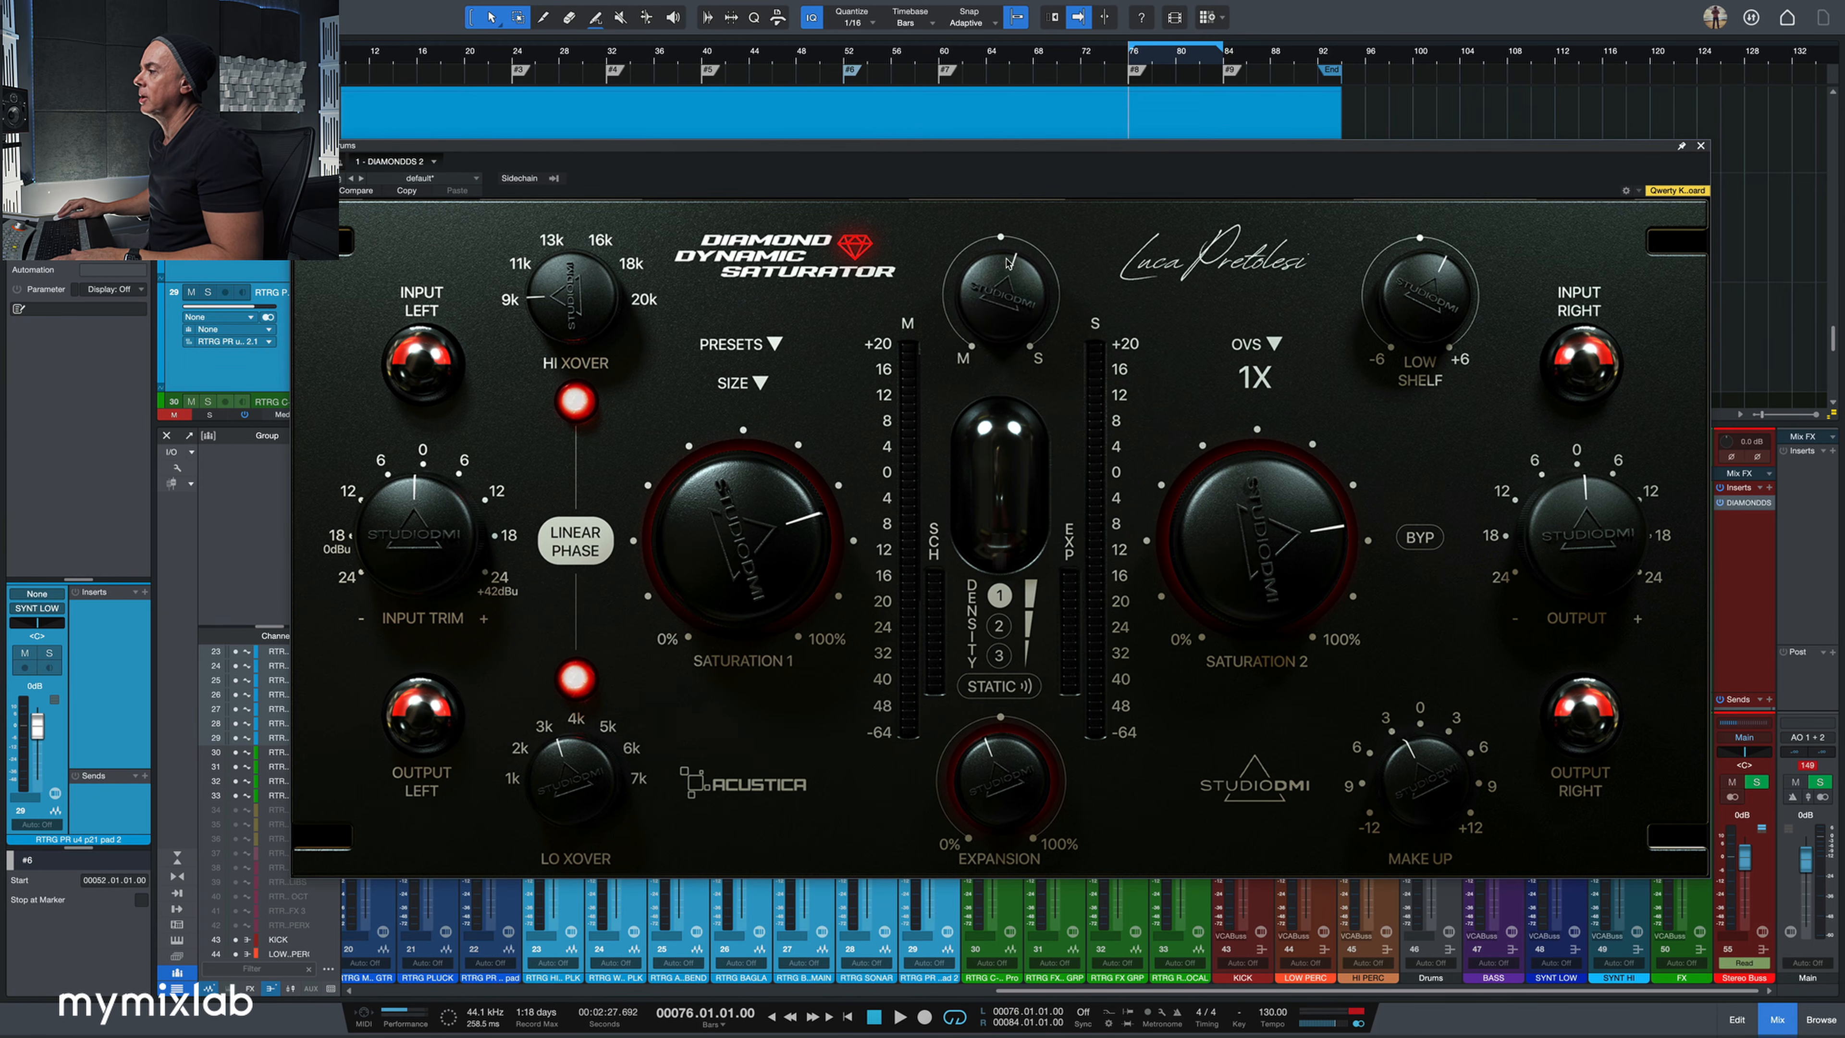
pyautogui.moveTo(998, 301); pyautogui.dragTo(999, 291)
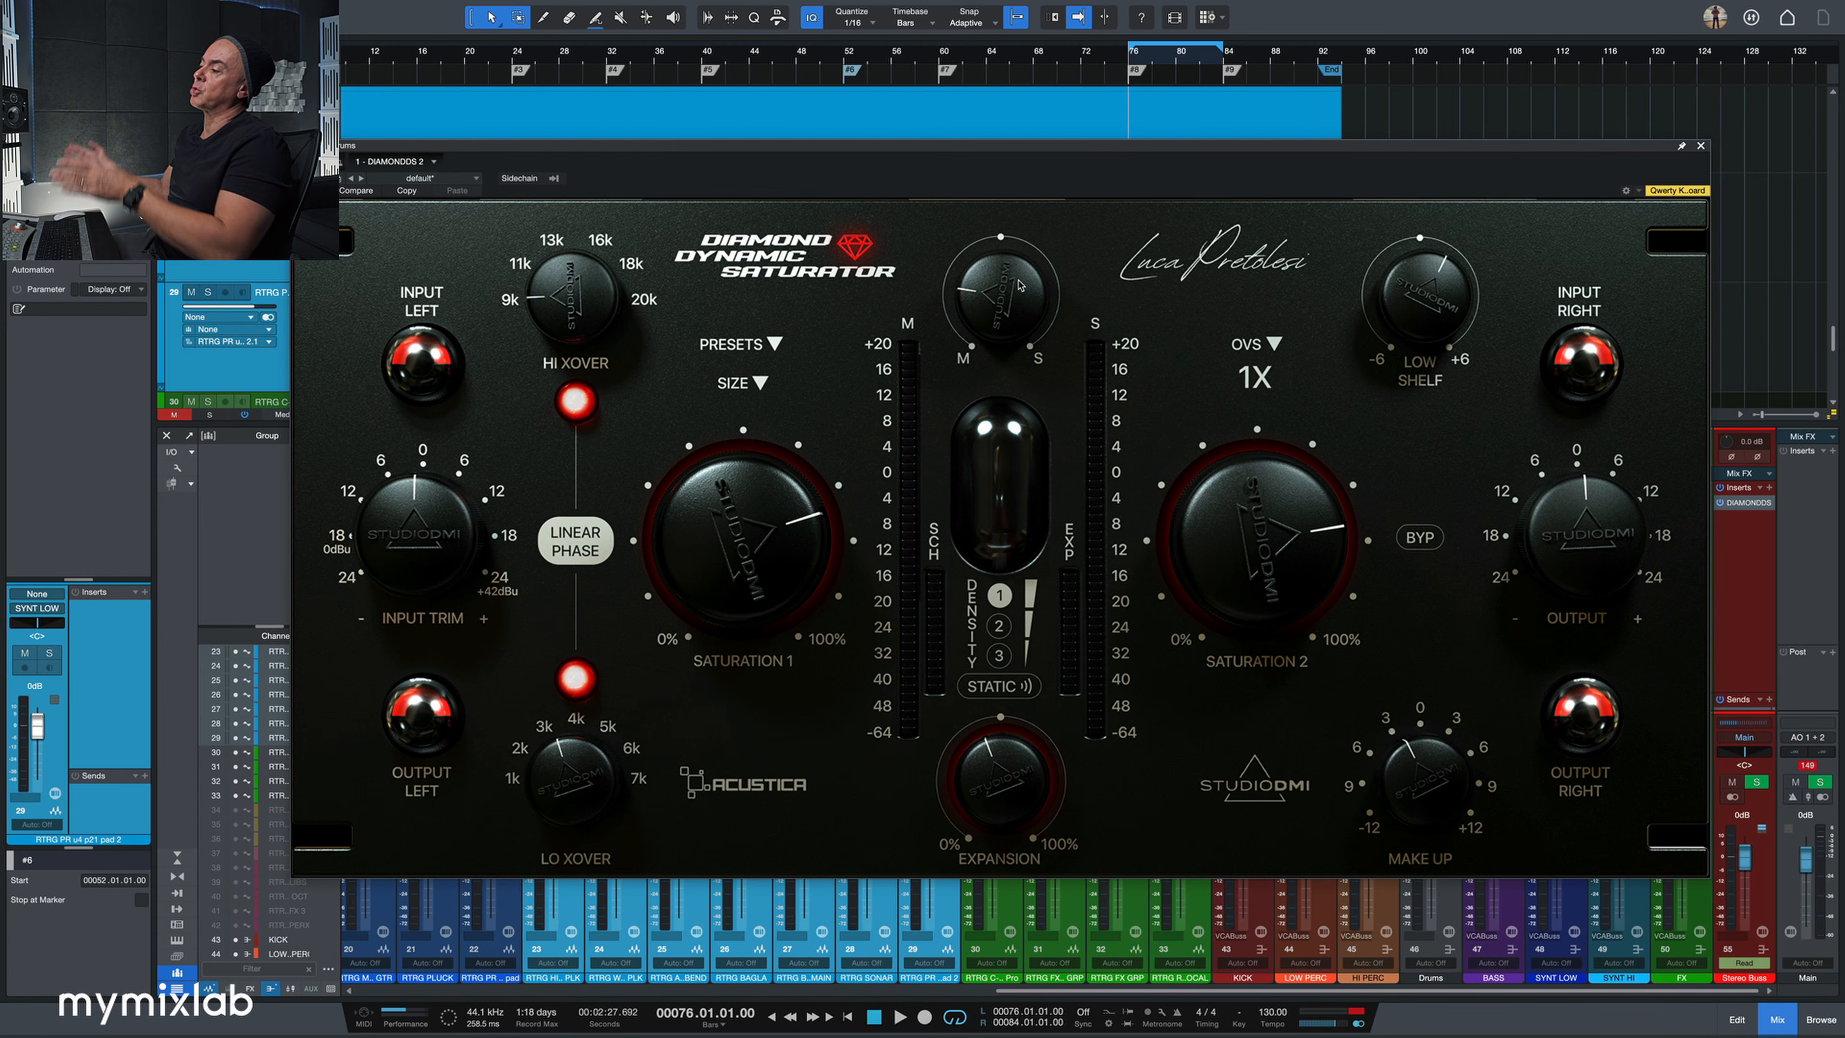
pyautogui.moveTo(1020, 291)
pyautogui.mouseDown()
pyautogui.moveTo(1030, 207)
pyautogui.moveTo(1003, 306)
pyautogui.moveTo(1035, 323)
pyautogui.mouseUp()
# - Play the section and fine-tune Saturation 2 to a higher amount on the Drums saturator
pyautogui.press('space')
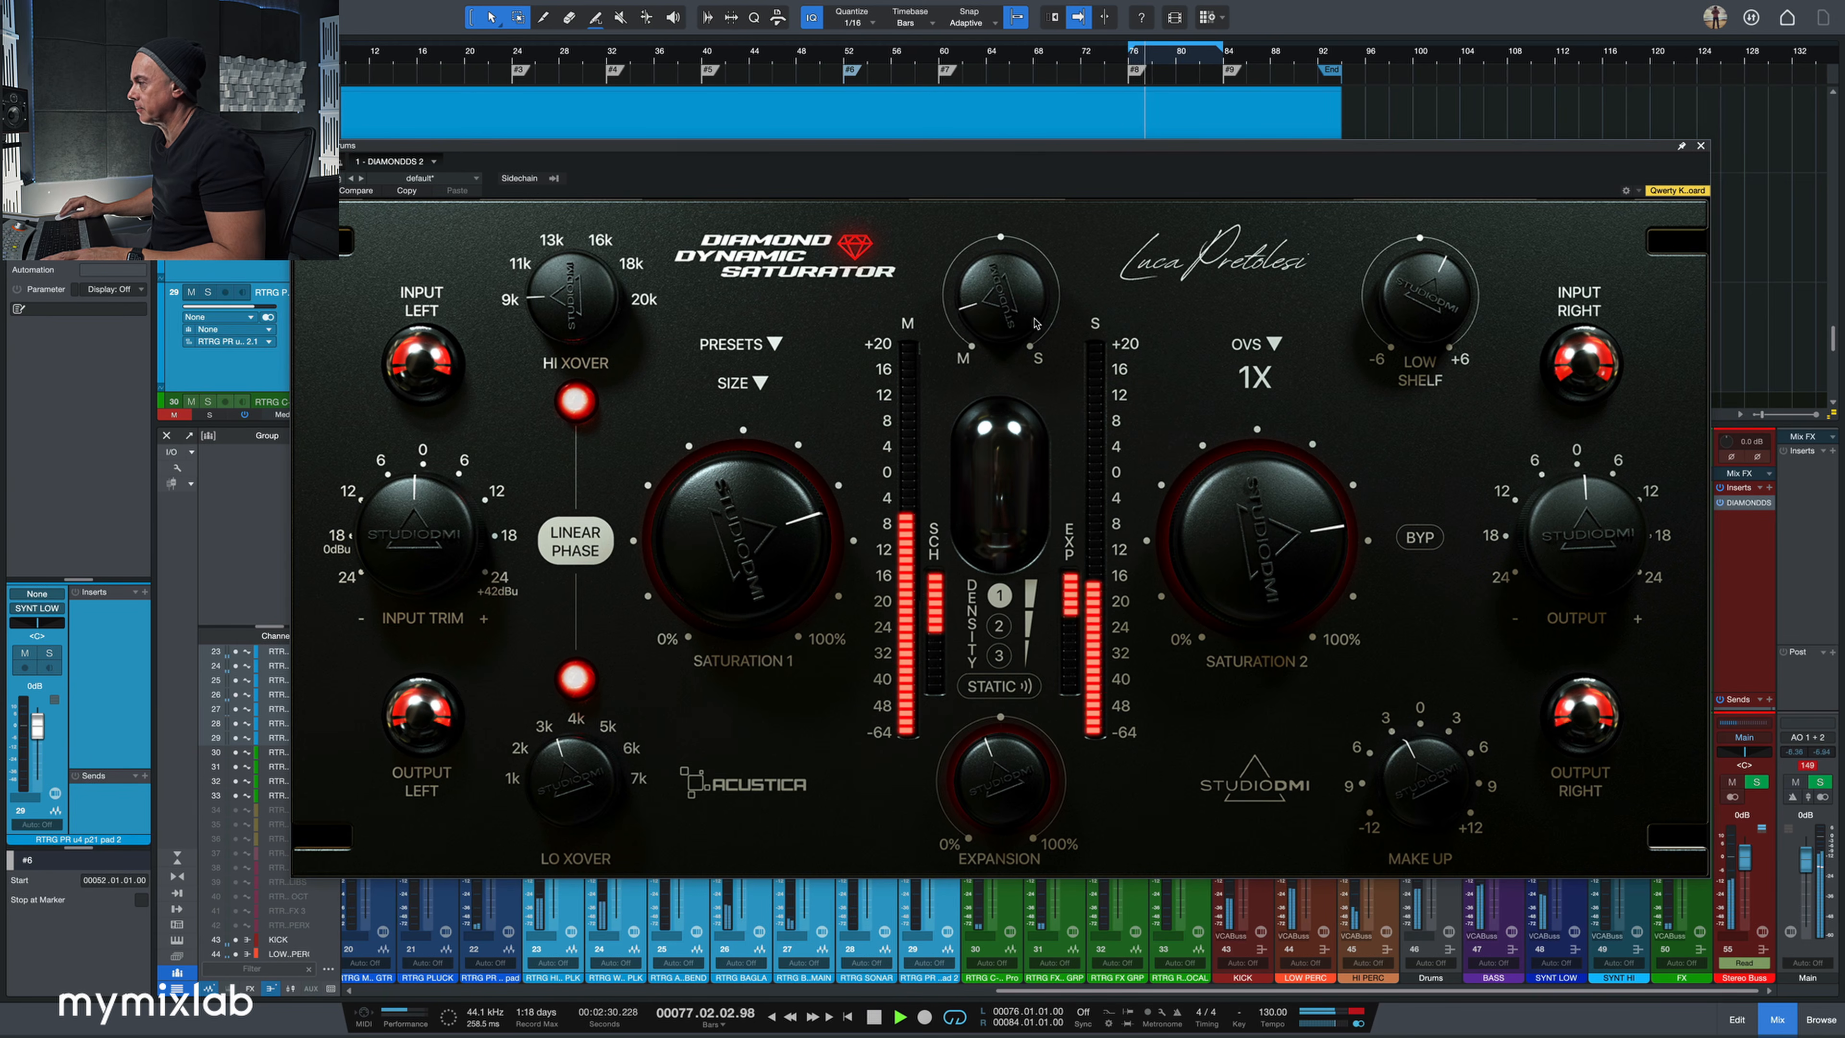
pyautogui.moveTo(1259, 596); pyautogui.dragTo(1260, 580)
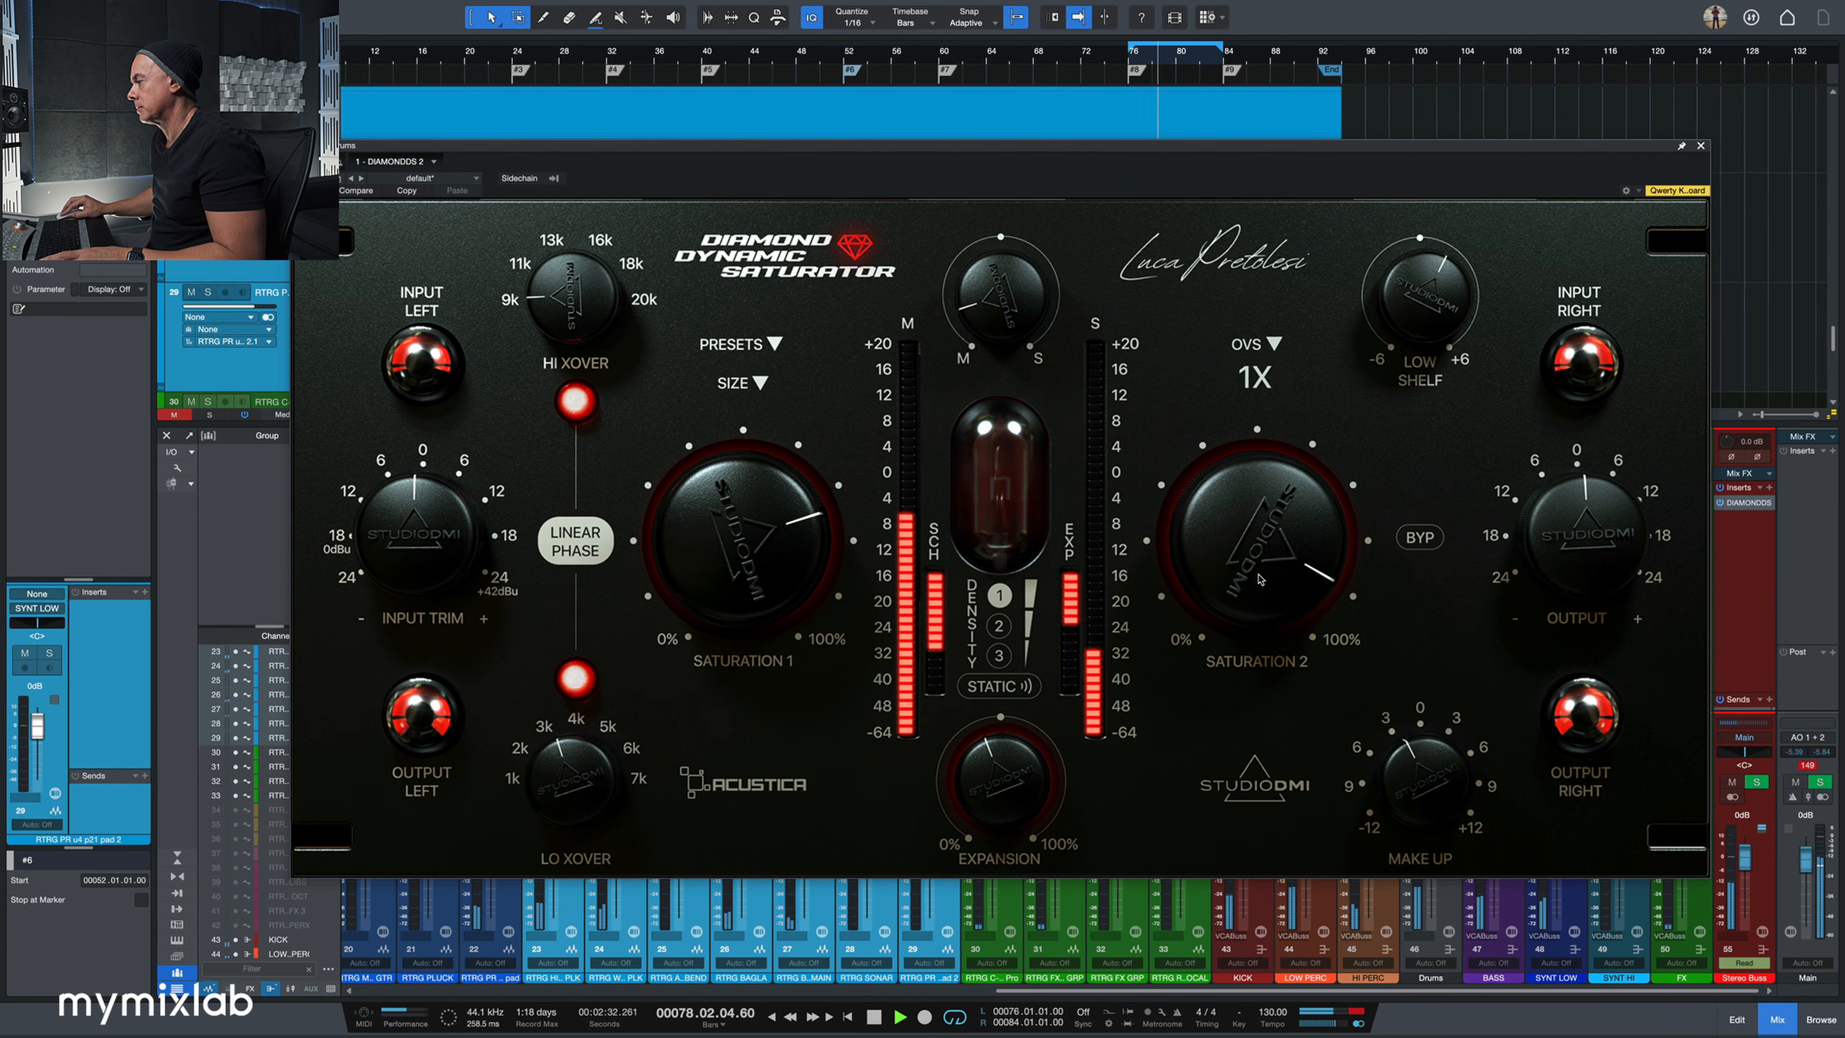
pyautogui.press('space')
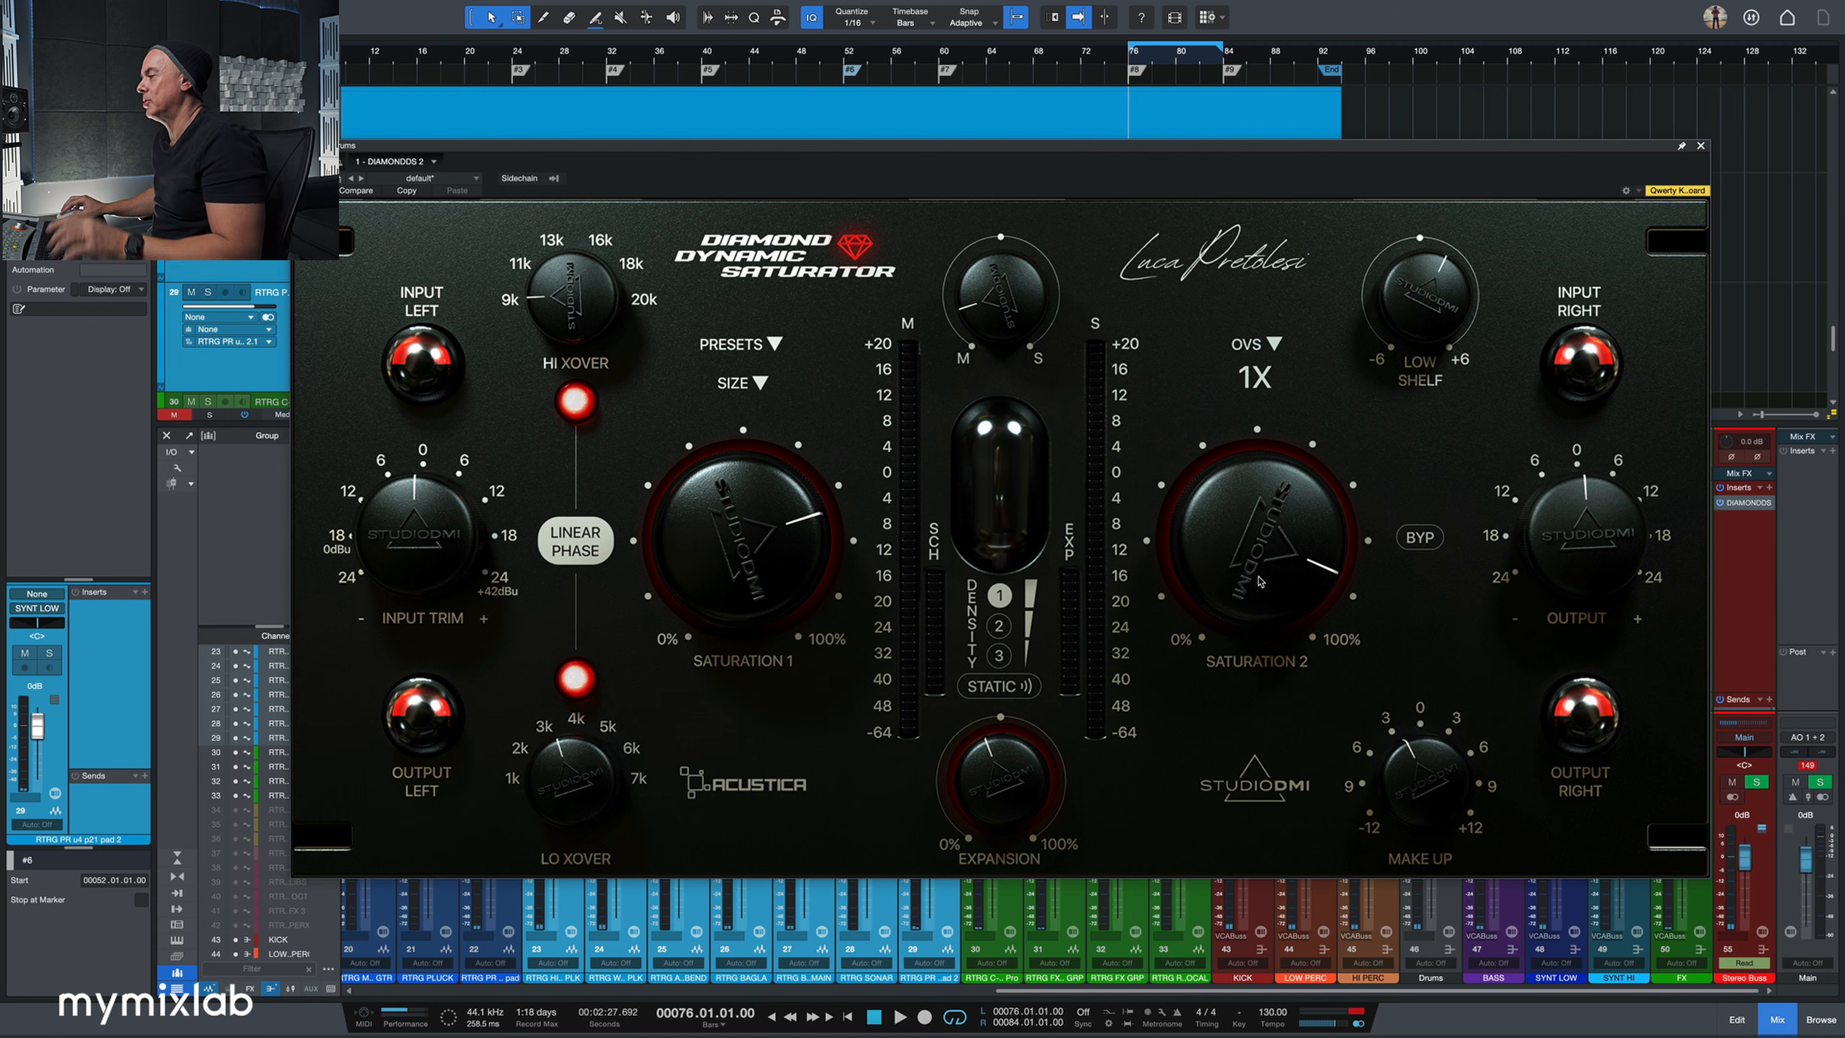
pyautogui.press('space')
pyautogui.moveTo(1259, 580)
pyautogui.mouseDown()
pyautogui.moveTo(1254, 688)
pyautogui.moveTo(1257, 580)
pyautogui.mouseUp()
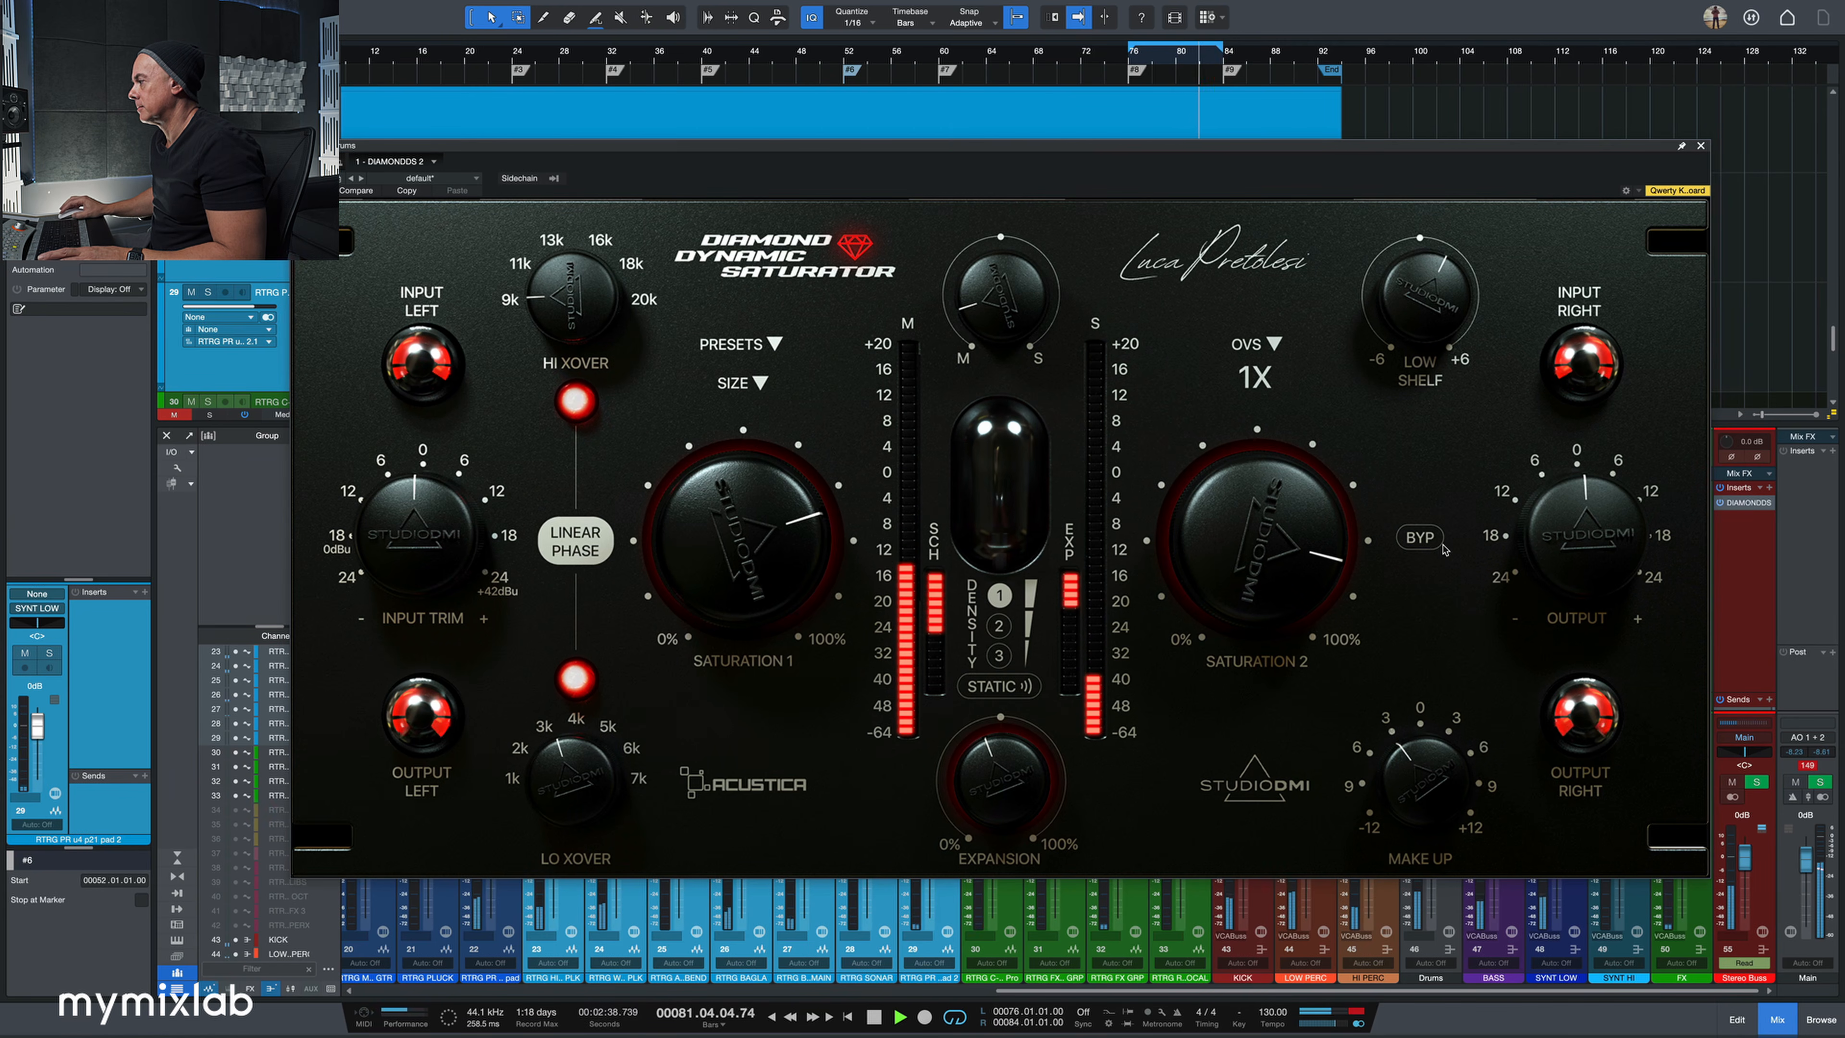
# - Toggle the Drums saturator's bypass during playback to compare, raising Saturation 2 slightly between comparisons and leaving the saturator active
pyautogui.click(1425, 541)
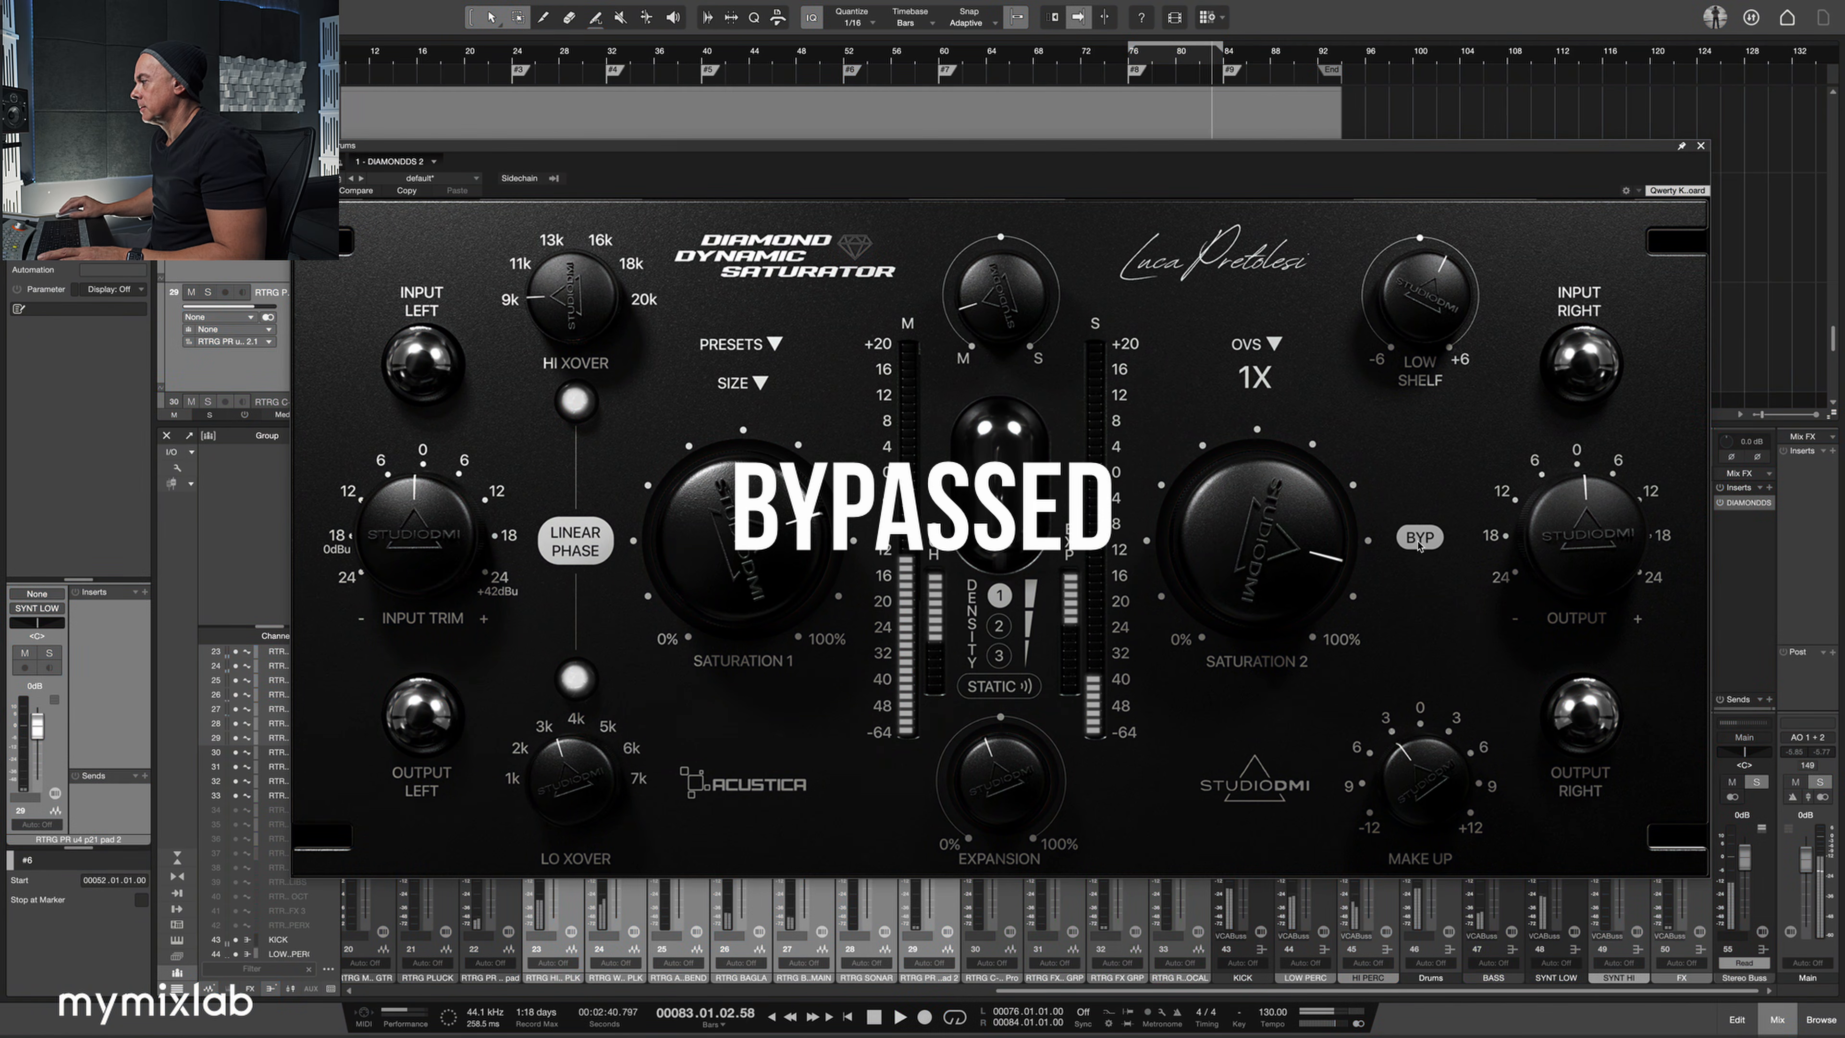
pyautogui.click(1418, 539)
pyautogui.moveTo(1301, 602); pyautogui.dragTo(1298, 590)
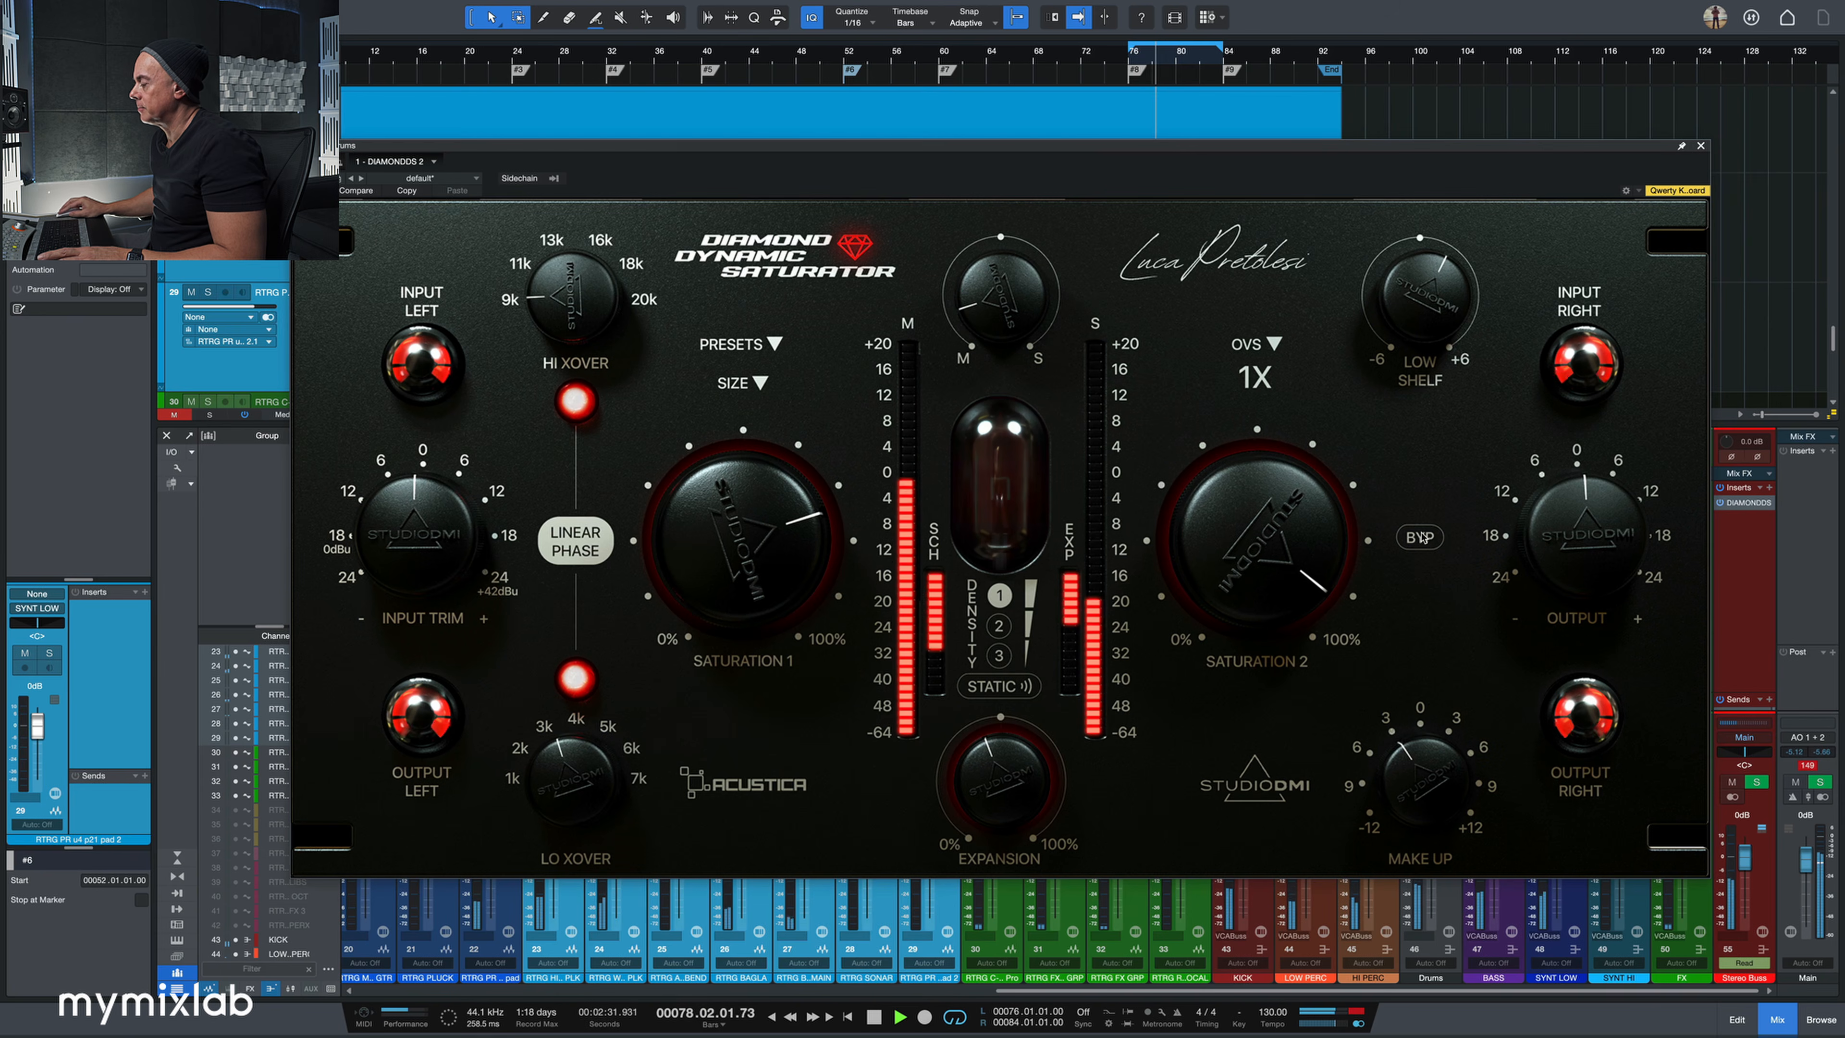
pyautogui.click(1420, 538)
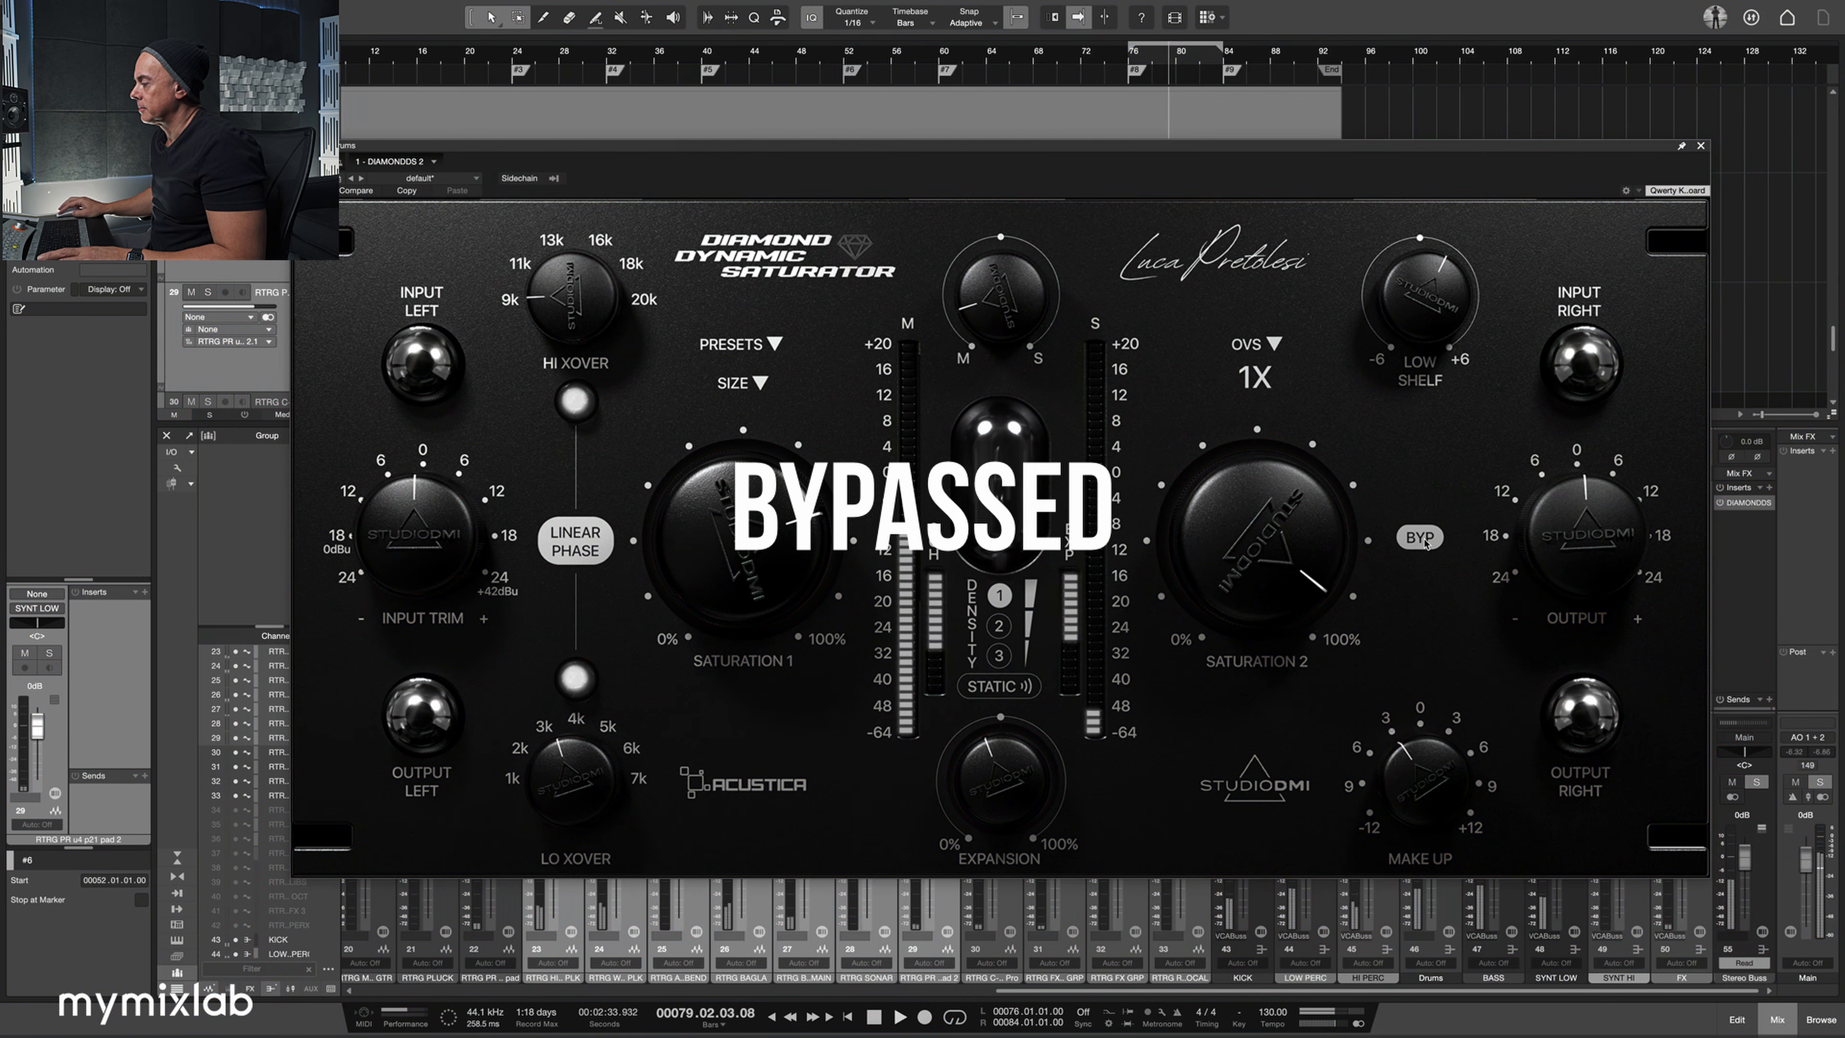
pyautogui.click(1424, 542)
# - Raise the Low Shelf slightly, compare against bypass once more, leave the saturator active, and stop playback
pyautogui.moveTo(1412, 302)
pyautogui.mouseDown()
pyautogui.moveTo(1411, 319)
pyautogui.moveTo(1425, 256)
pyautogui.moveTo(1419, 303)
pyautogui.mouseUp()
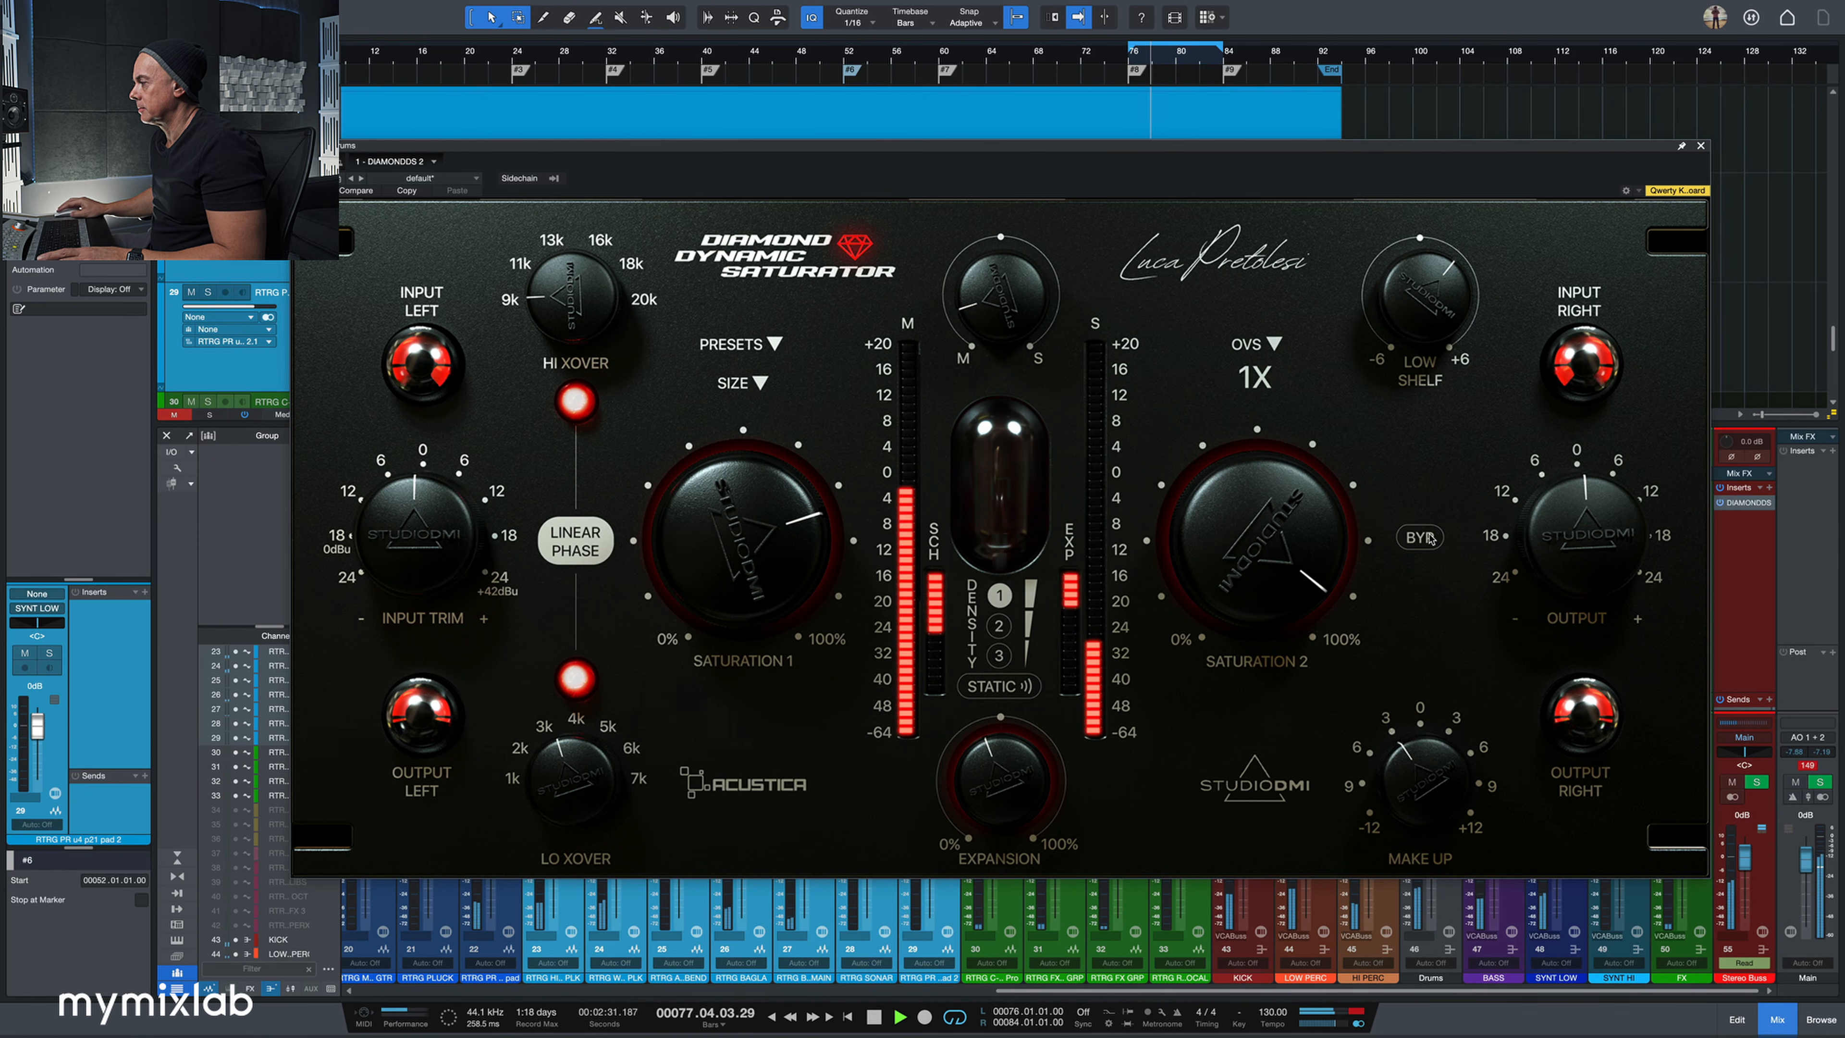
pyautogui.click(1424, 539)
pyautogui.click(1423, 539)
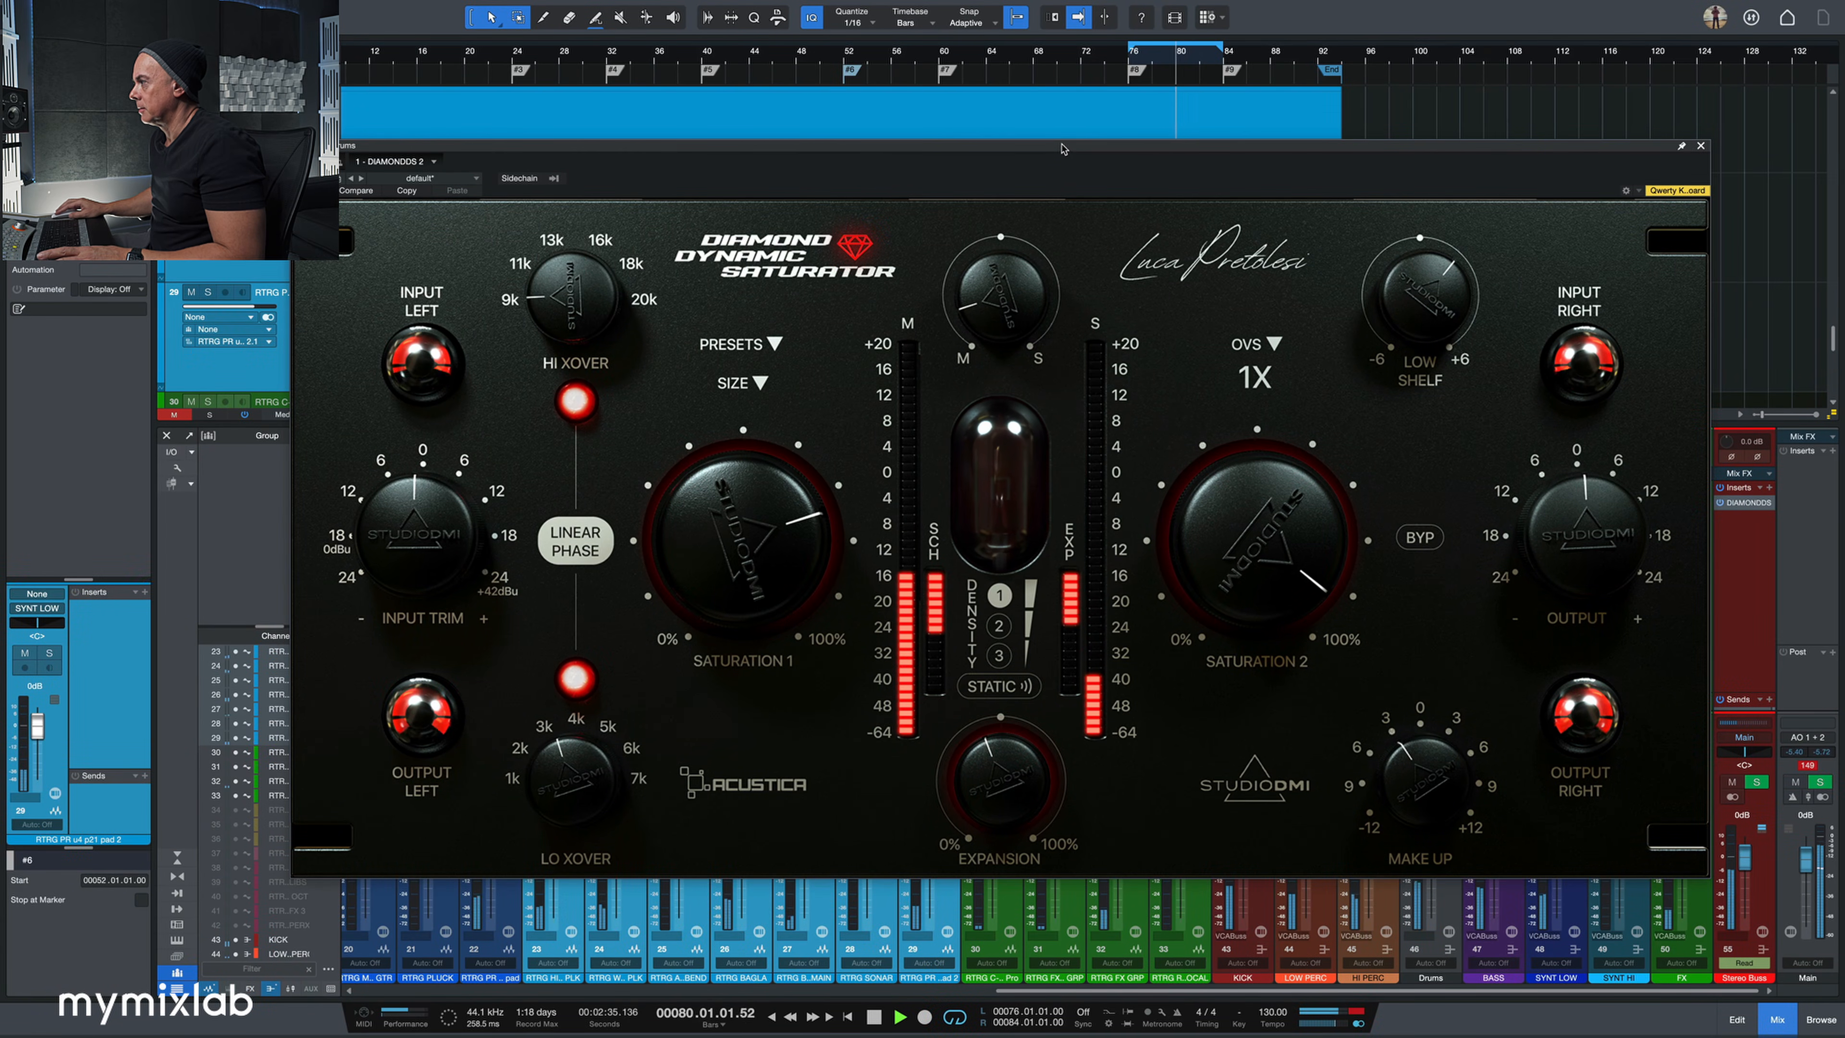
pyautogui.press('space')
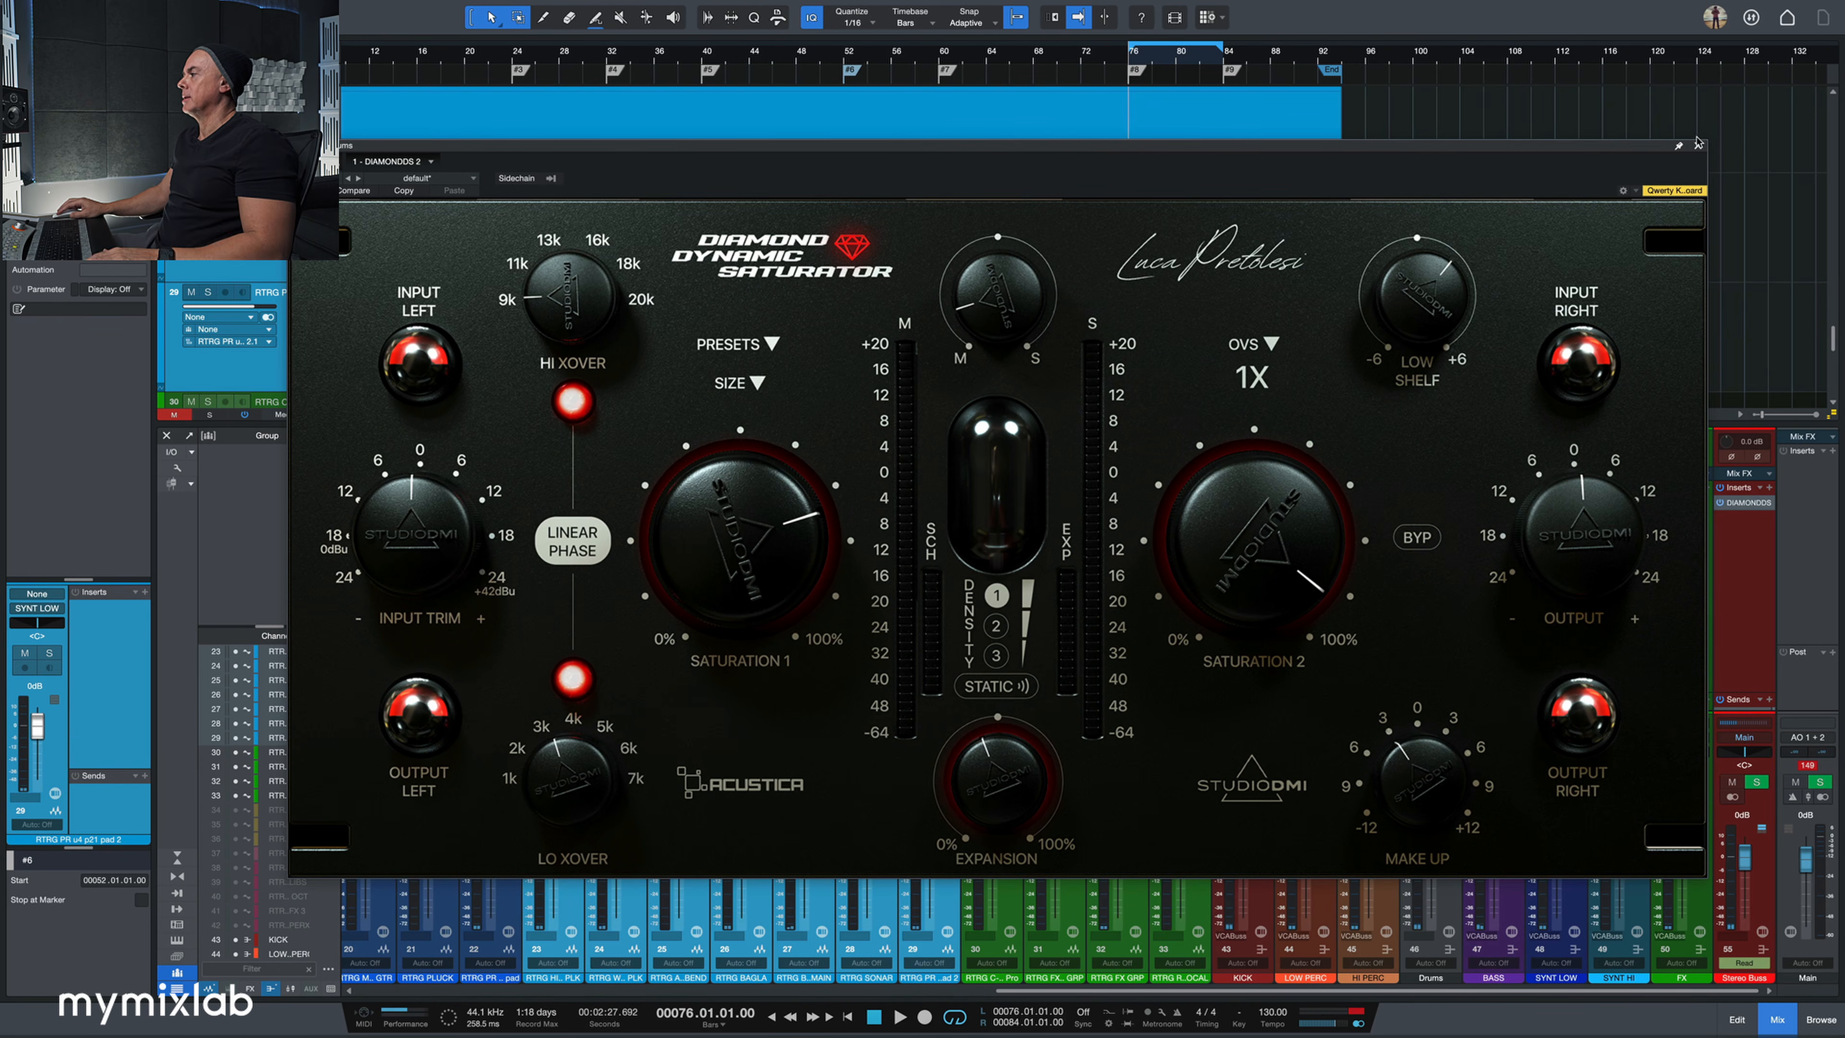
# - Close the Drums saturator, review the Stereo Buss and Drums saturator settings in turn, and close both
pyautogui.click(1697, 145)
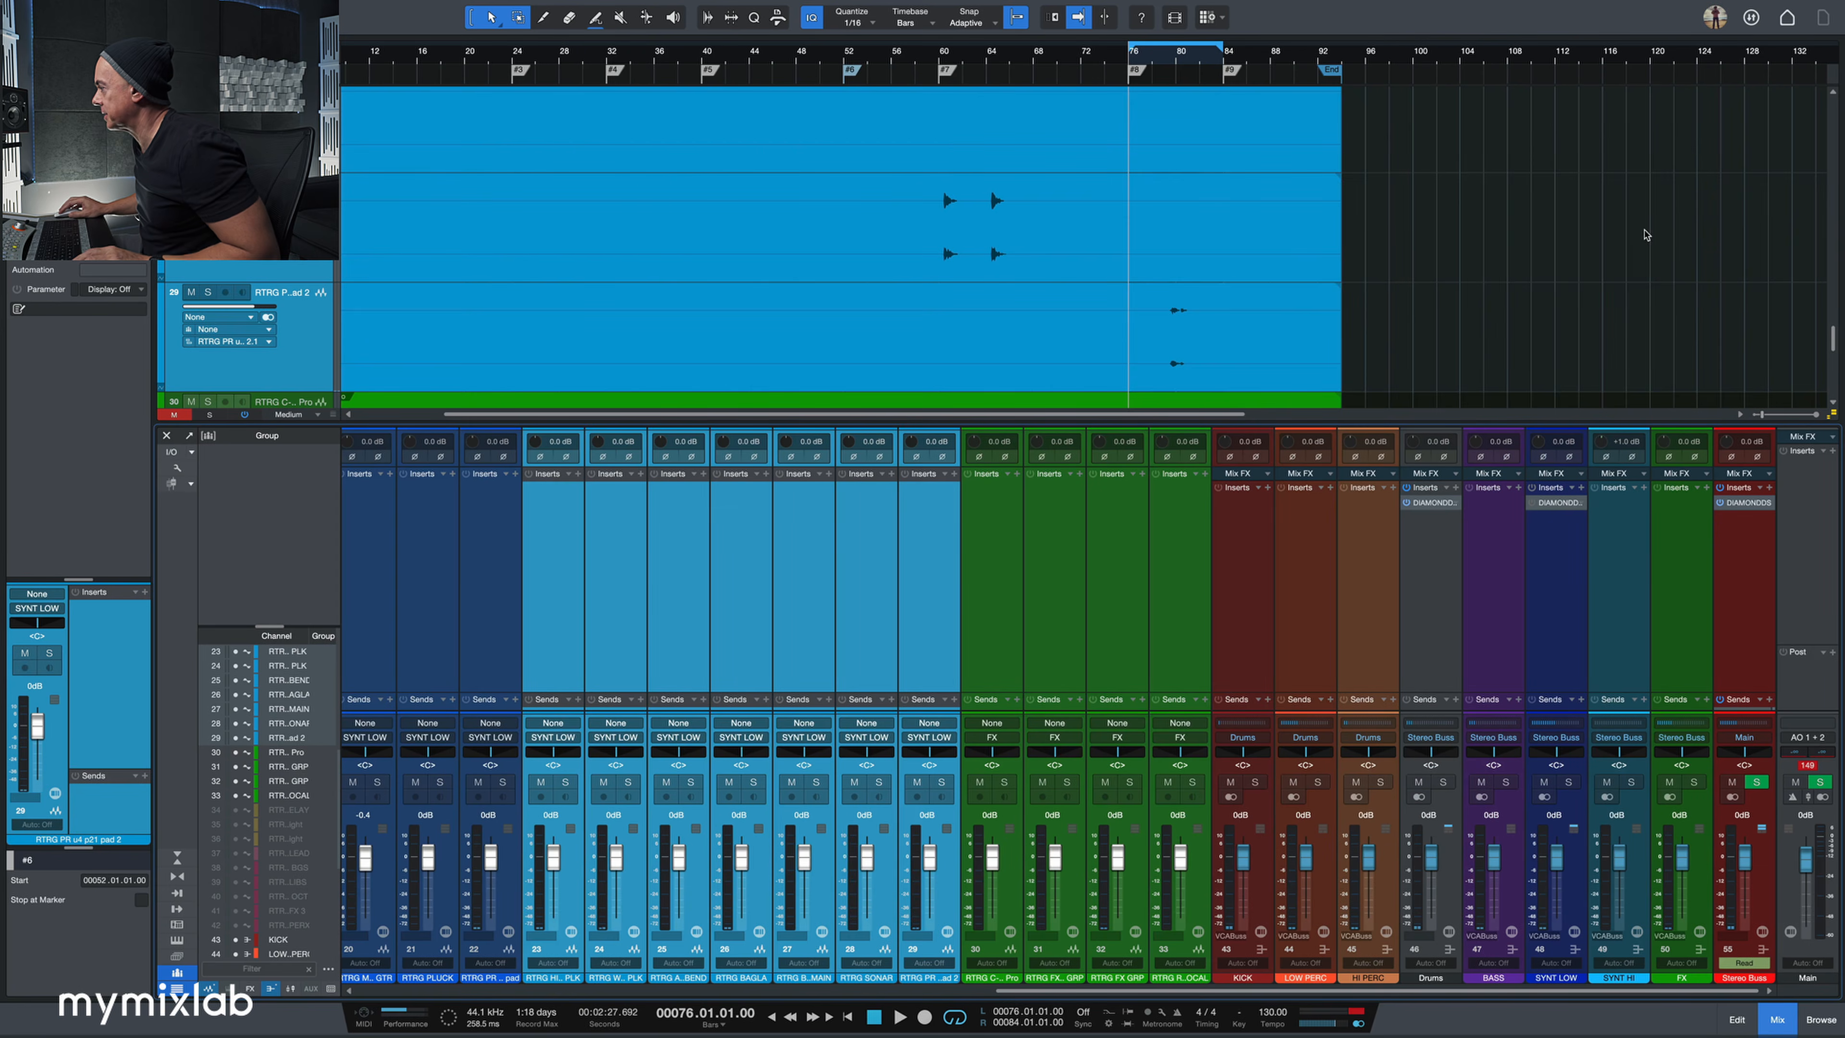
pyautogui.click(1745, 503)
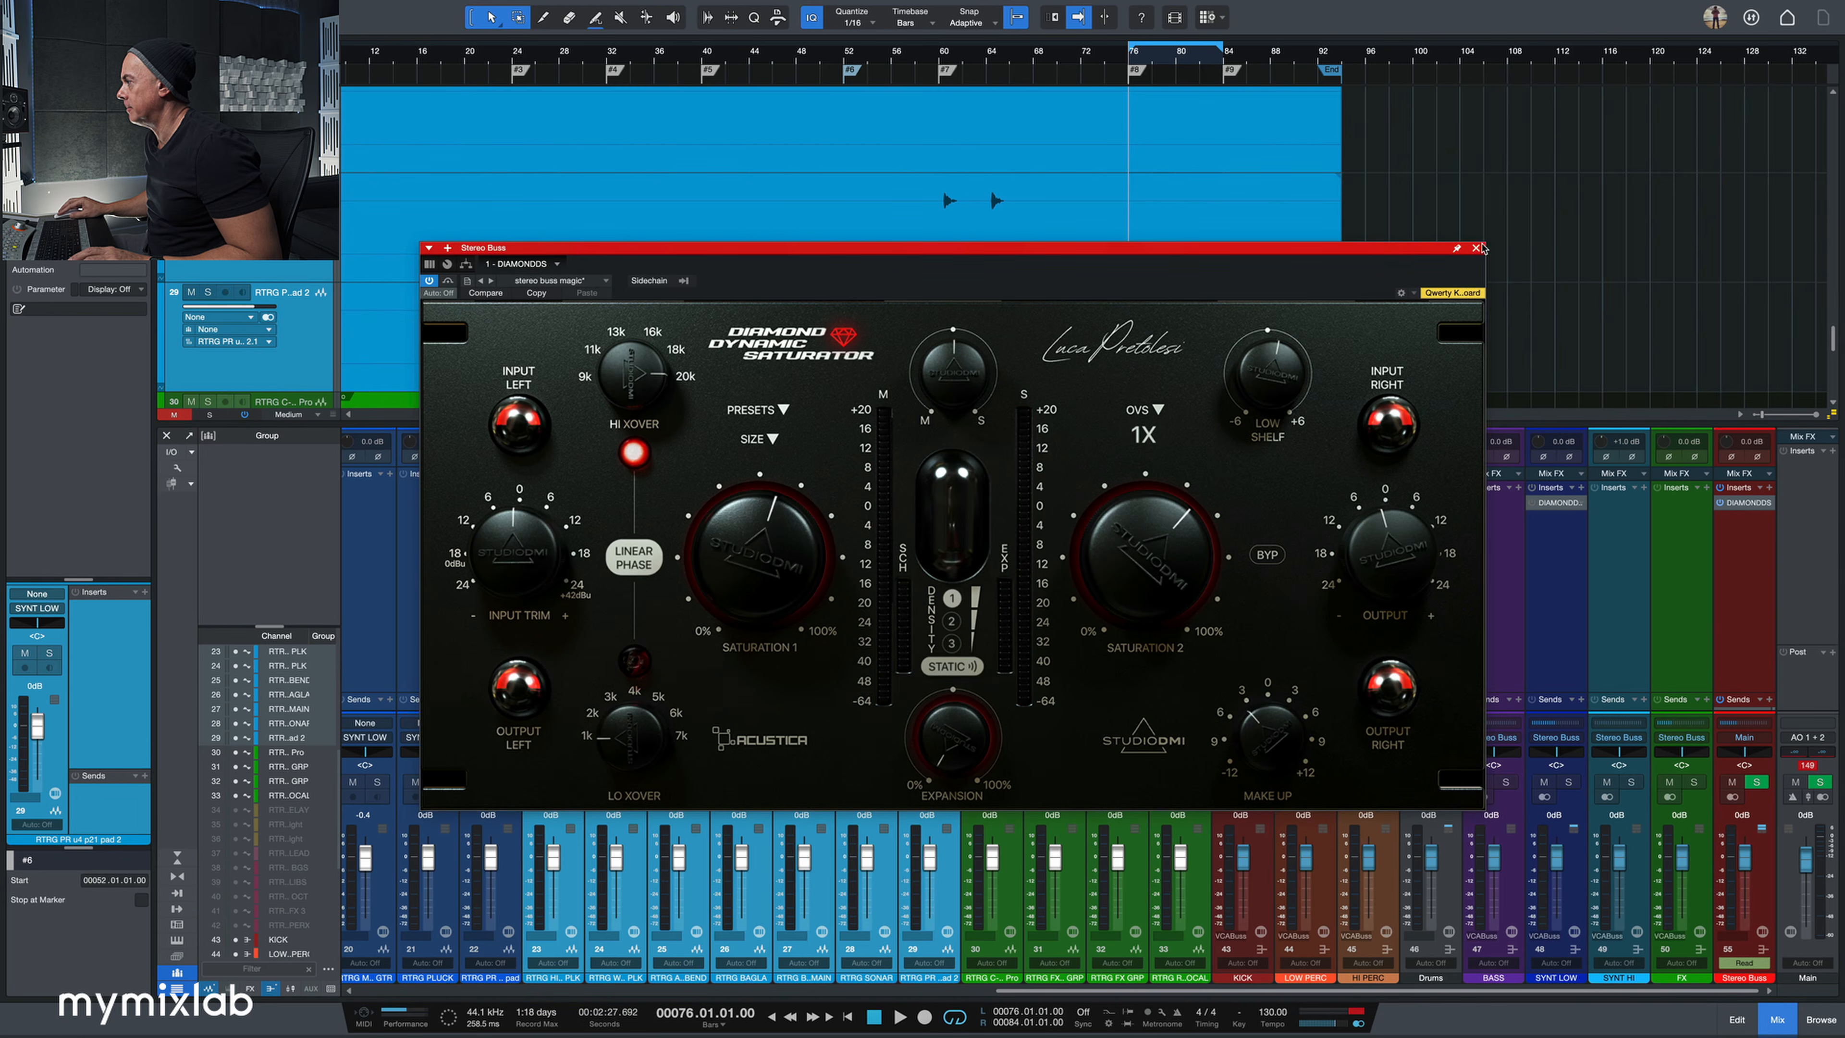
pyautogui.click(1476, 248)
pyautogui.click(1426, 502)
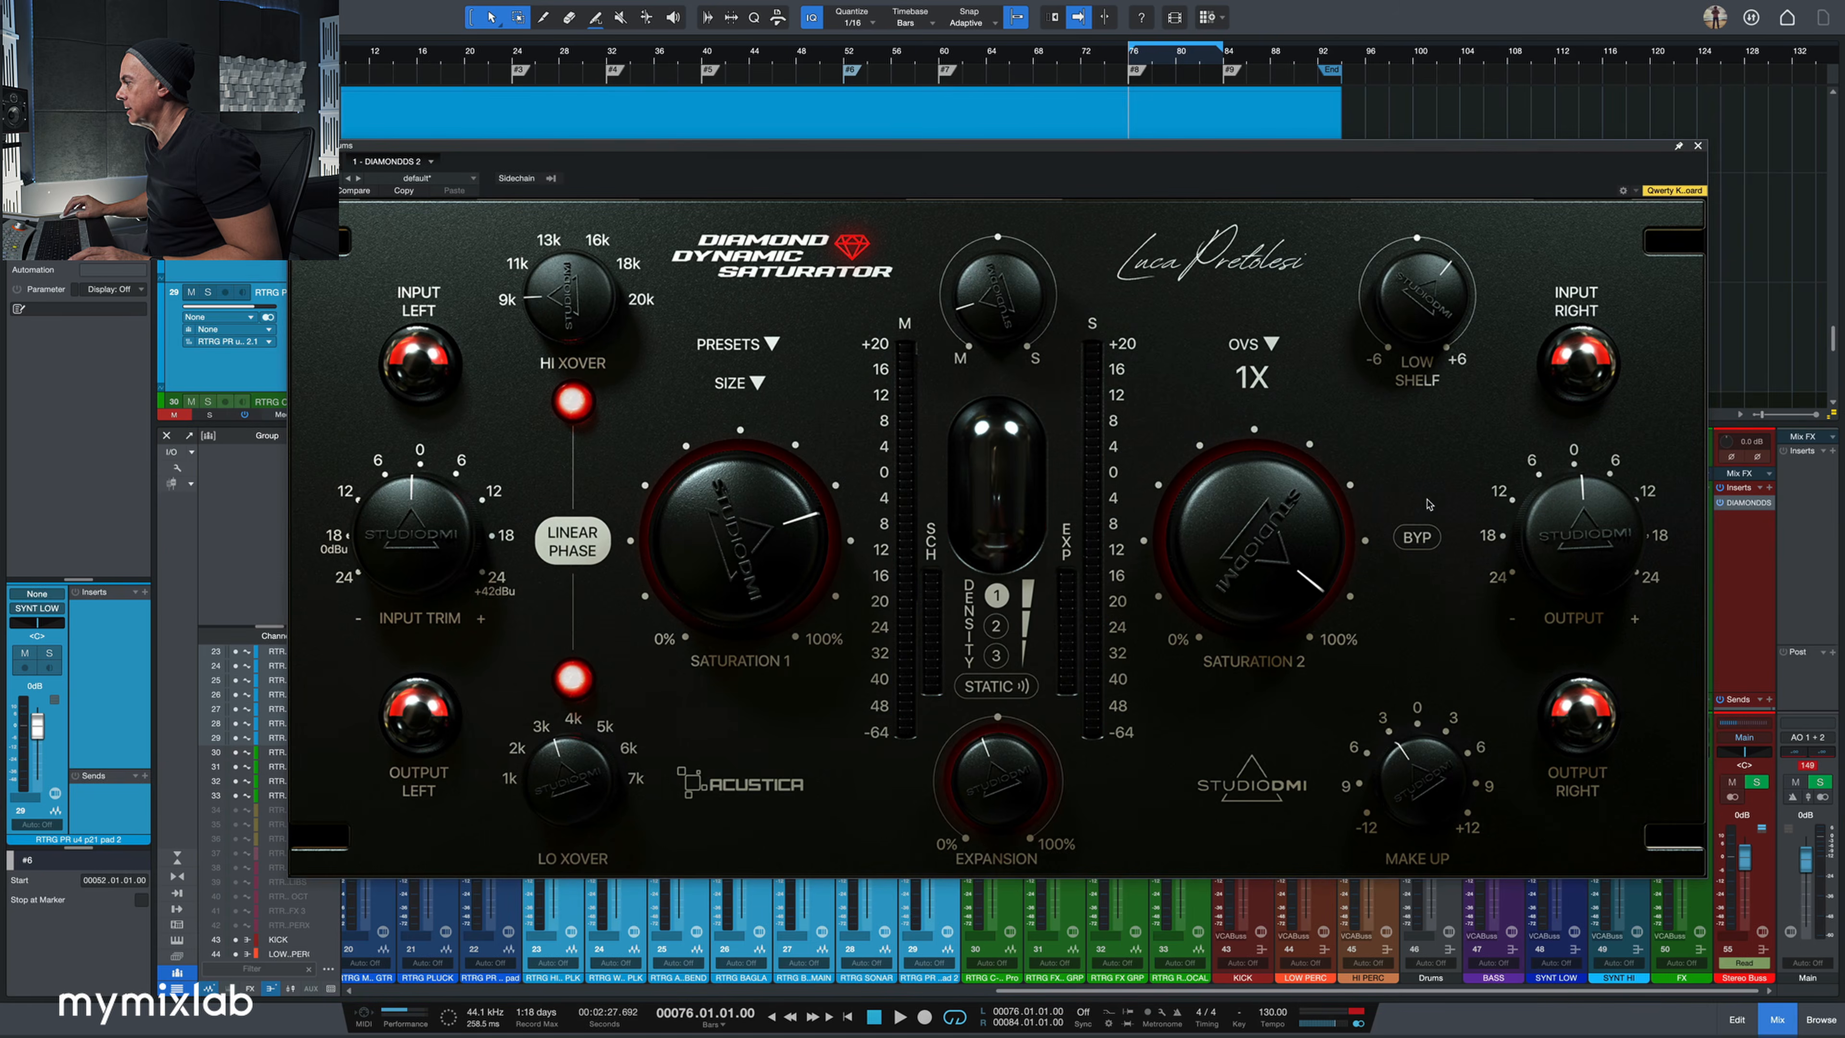
pyautogui.click(1698, 147)
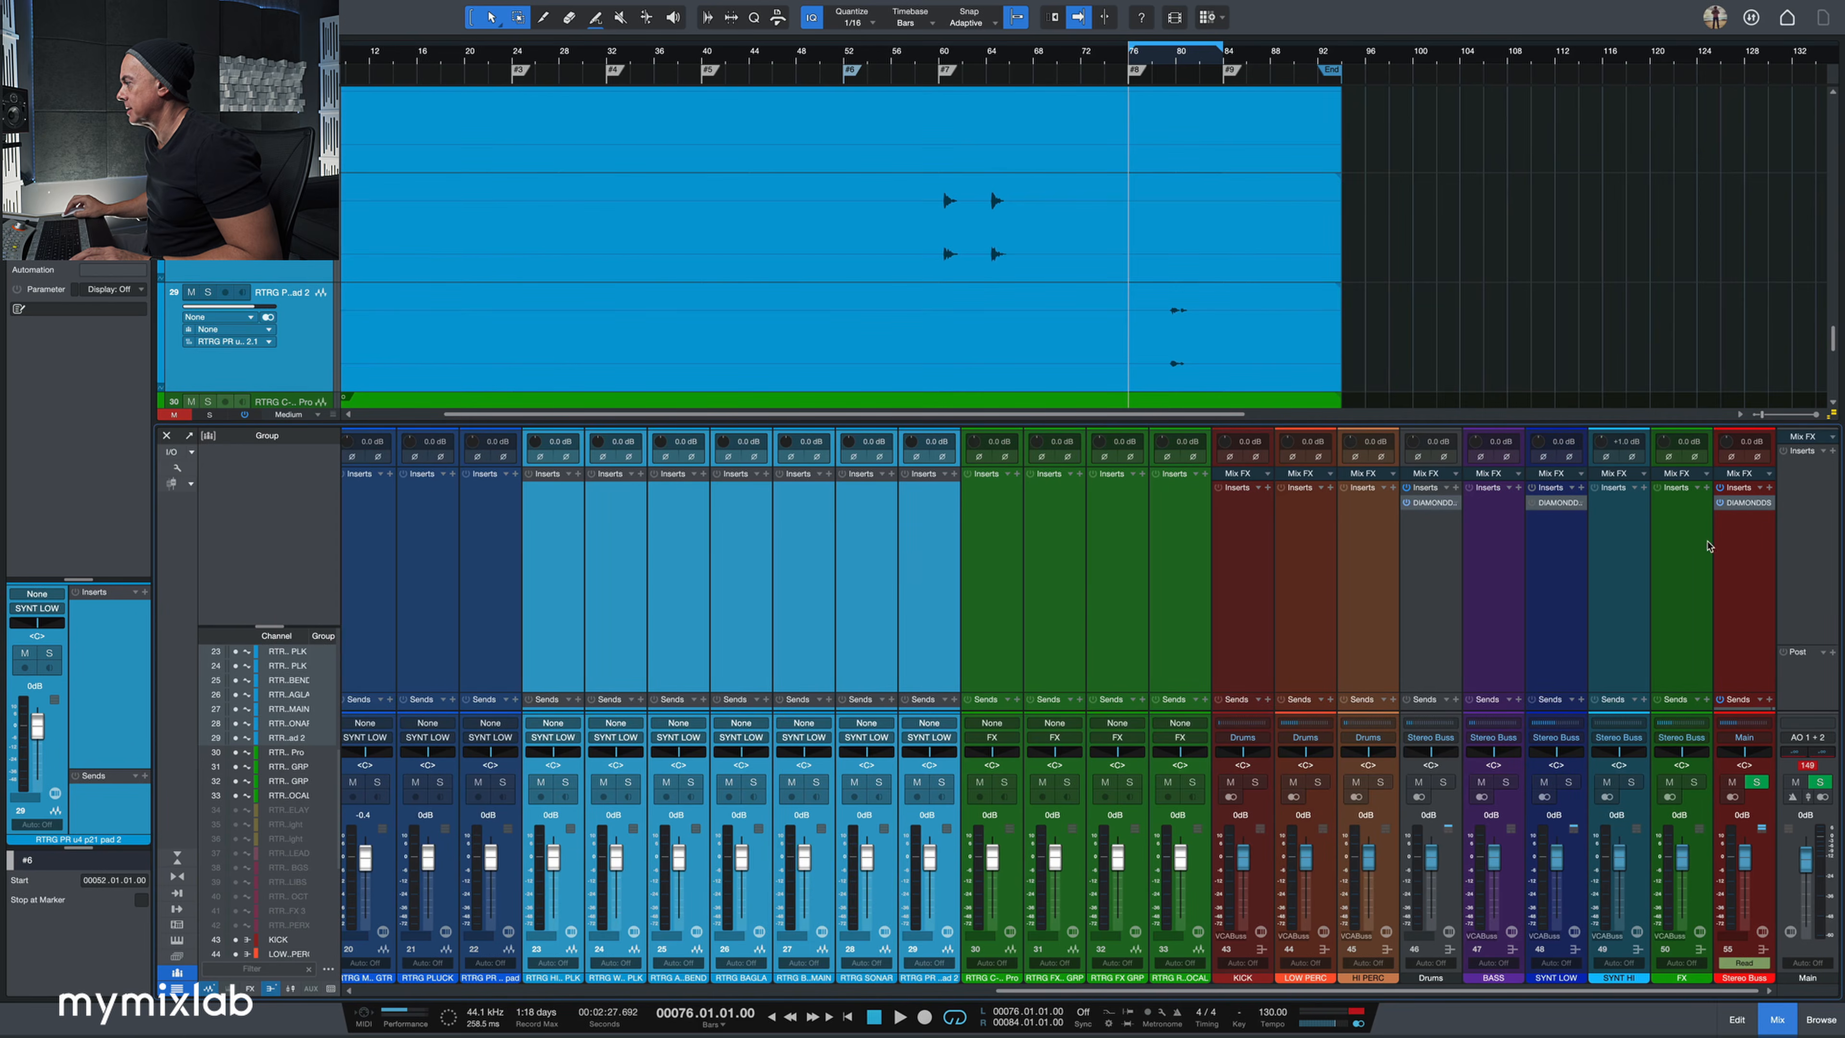
# - Select the Drums through Stereo Buss channels, toggle the bypass of their inserts together during playback to compare, and stop playback
pyautogui.click(1728, 541)
pyautogui.keyDown('shift'); pyautogui.click(1452, 564); pyautogui.keyUp('shift')
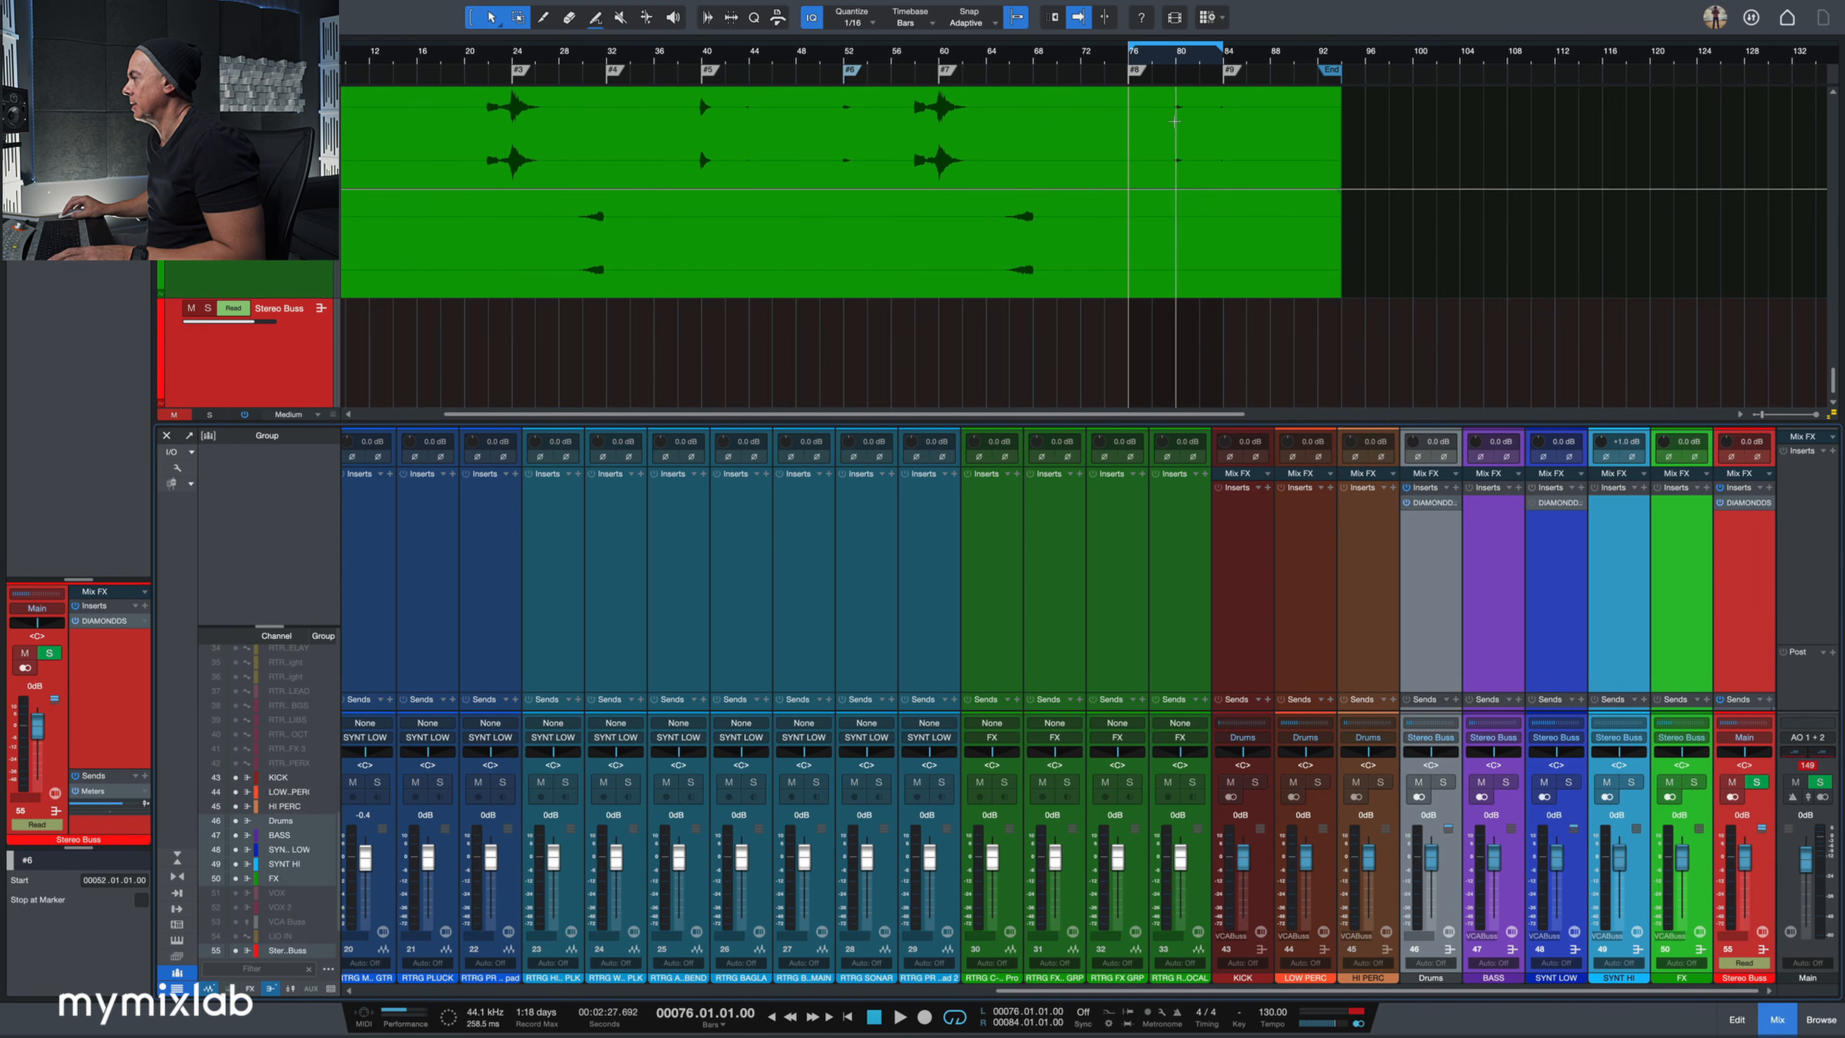
pyautogui.press('space')
pyautogui.click(1406, 488)
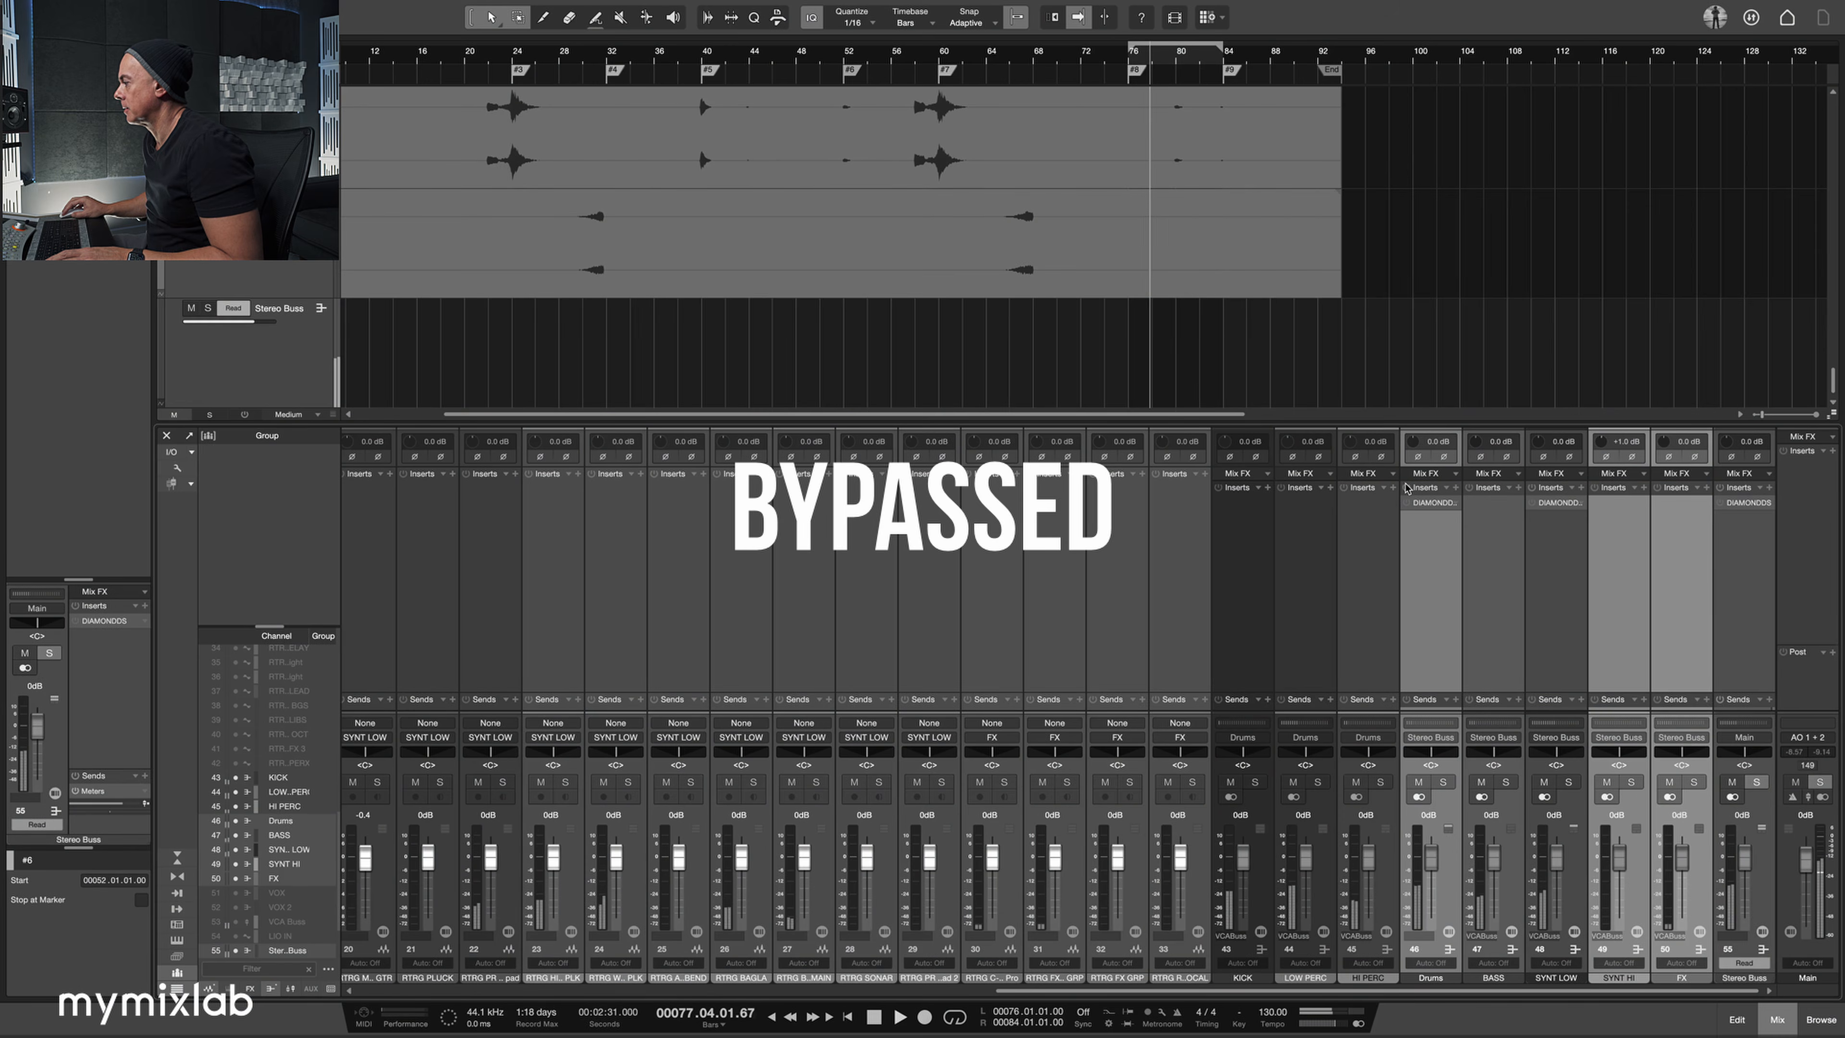
pyautogui.press('space')
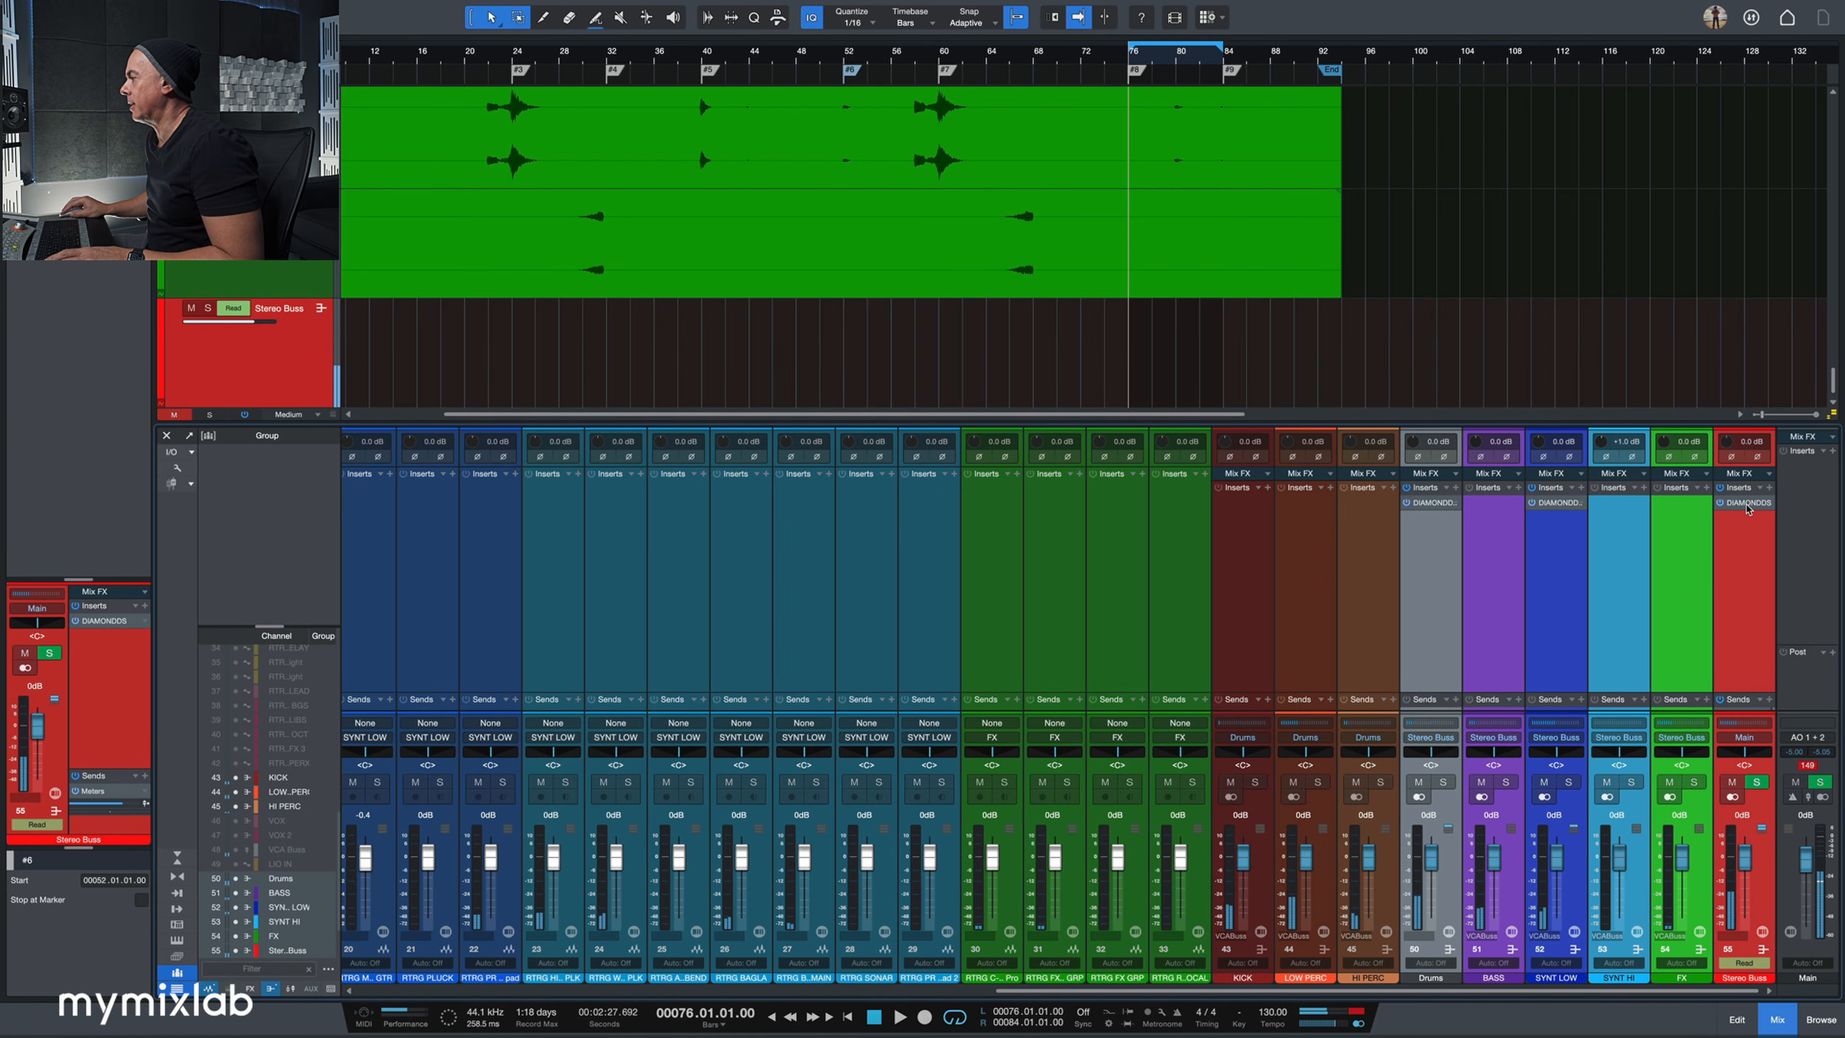
# - Play the section while viewing the Stereo Buss and SYNT LOW saturators, moving the plug-in window clear of the bus inserts
pyautogui.click(1747, 503)
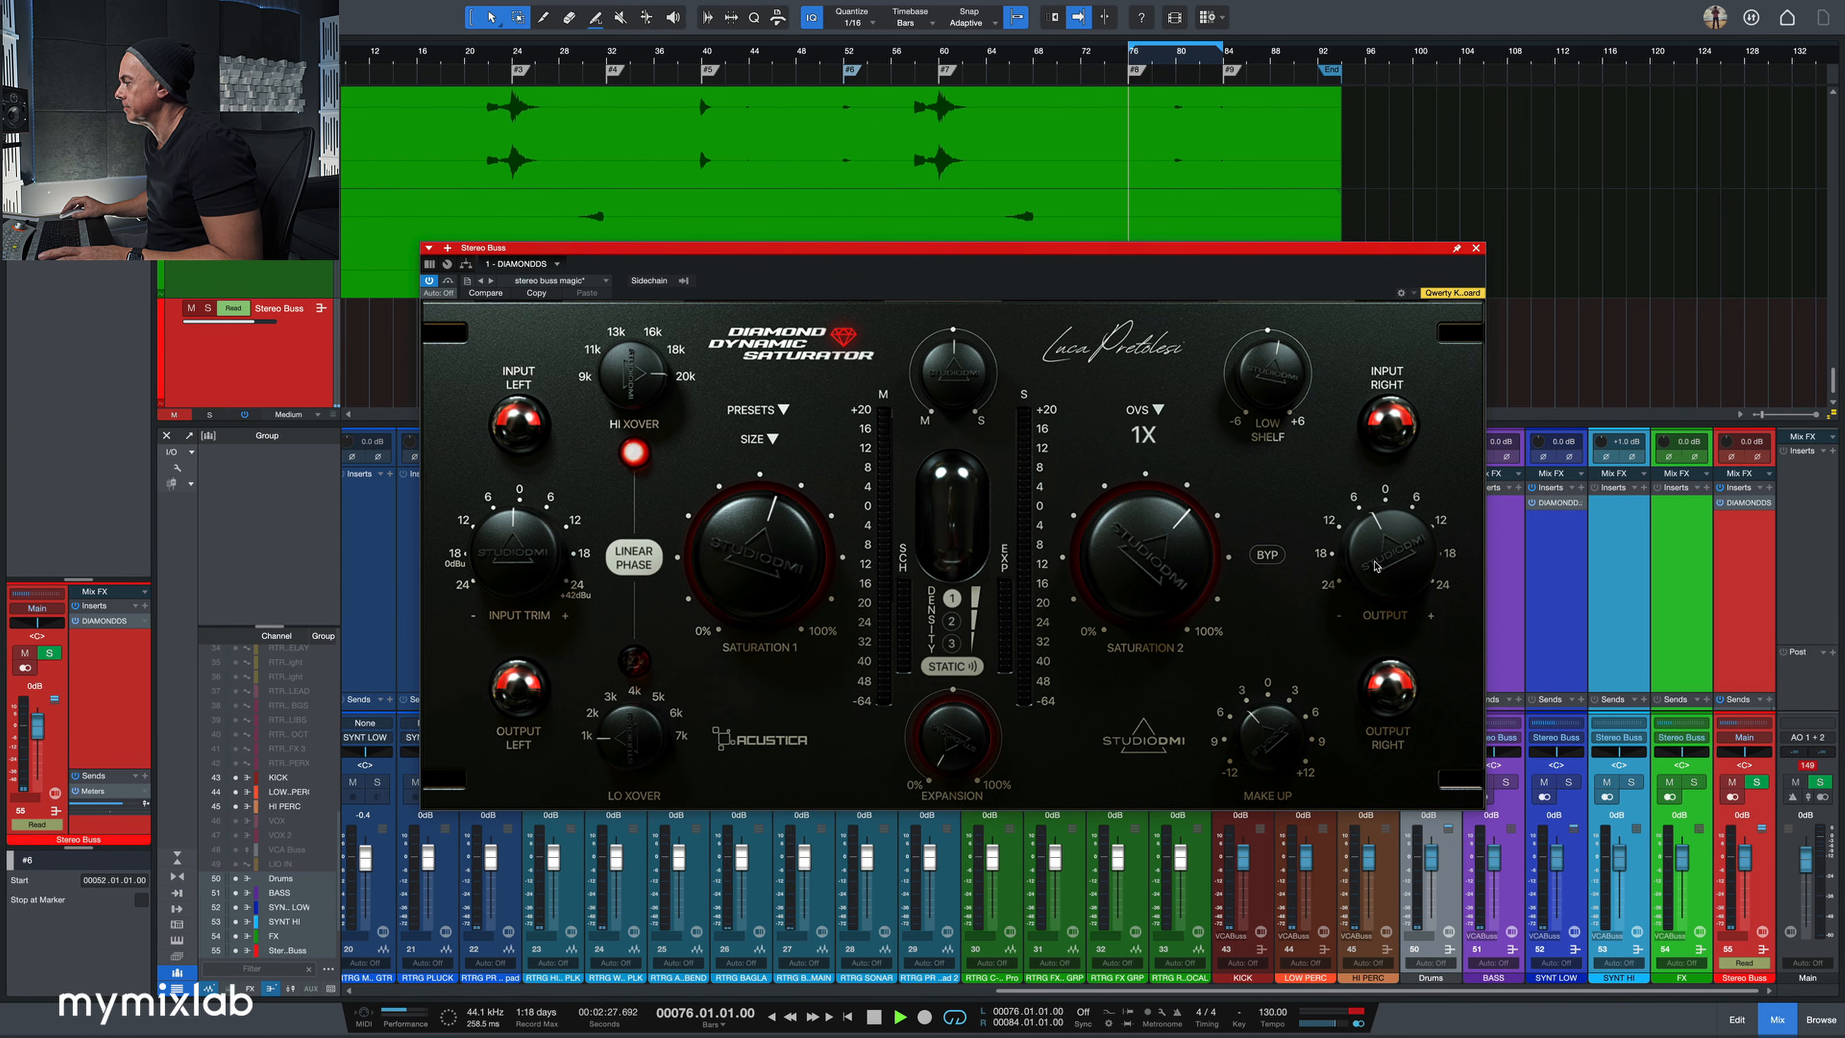
pyautogui.press('space')
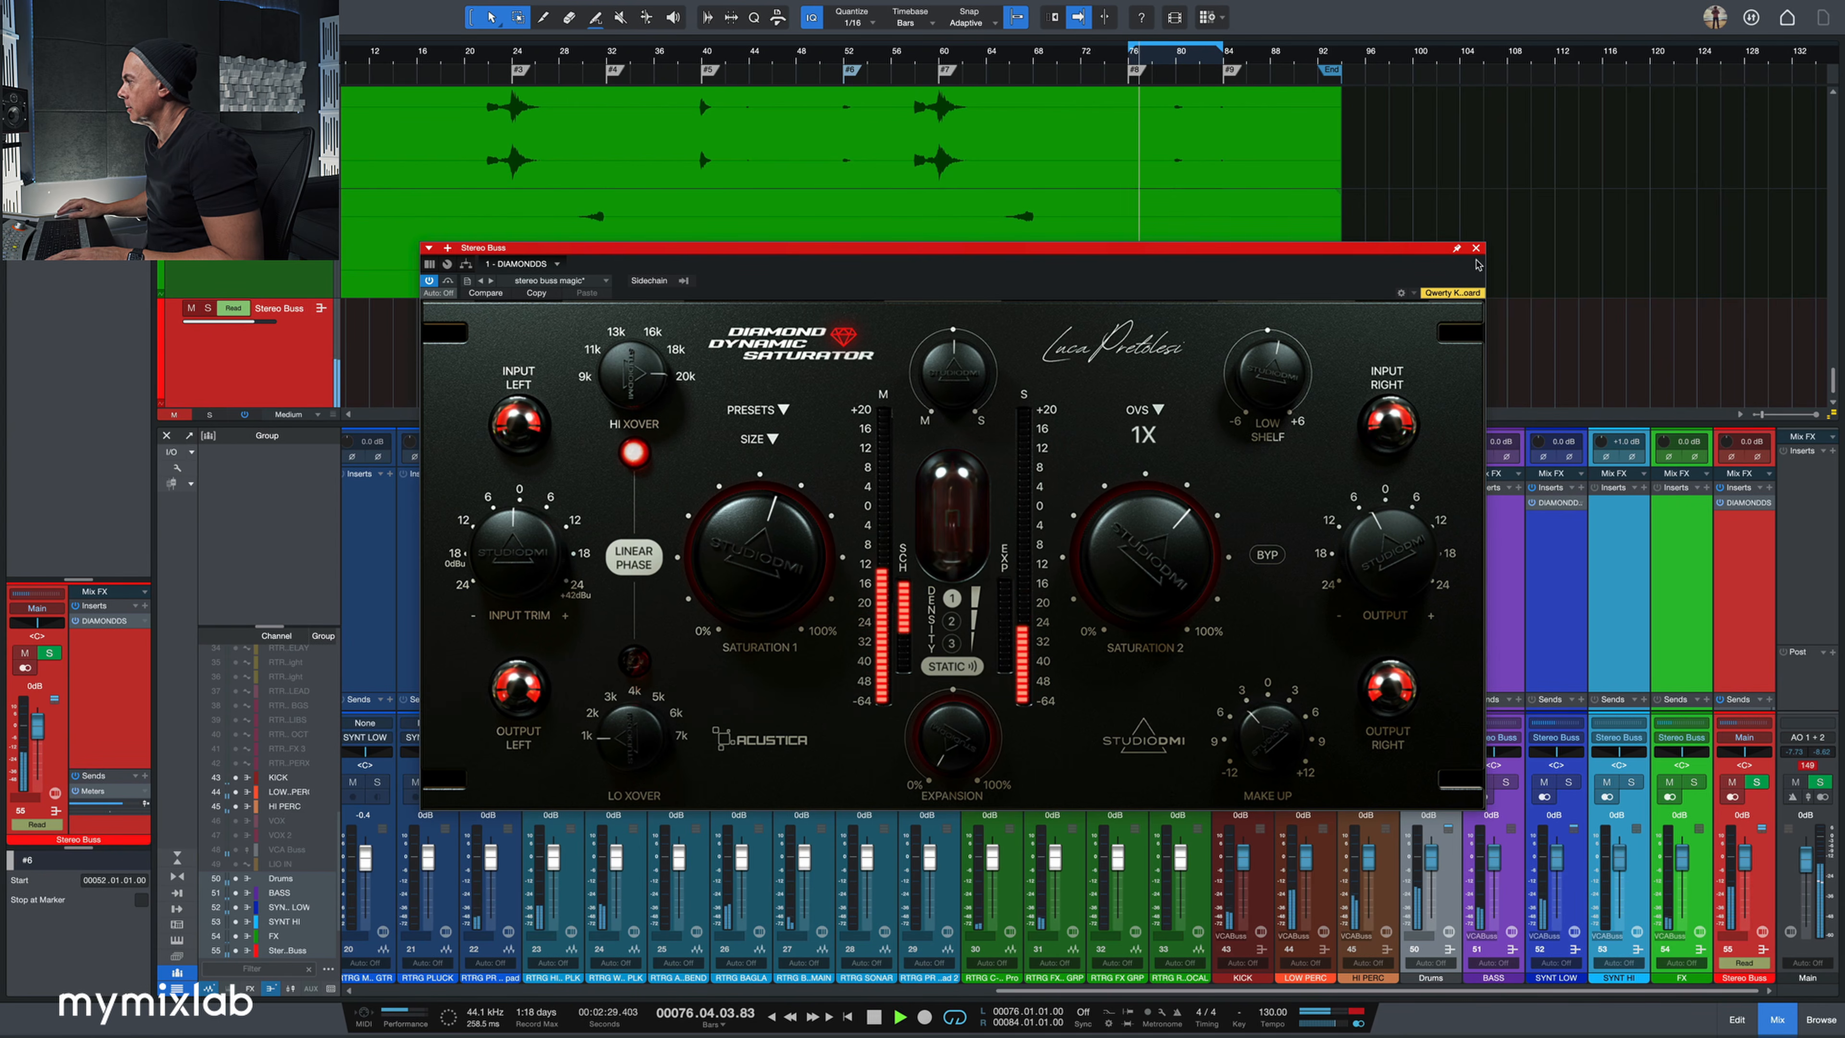
pyautogui.moveTo(1365, 244); pyautogui.dragTo(1255, 235)
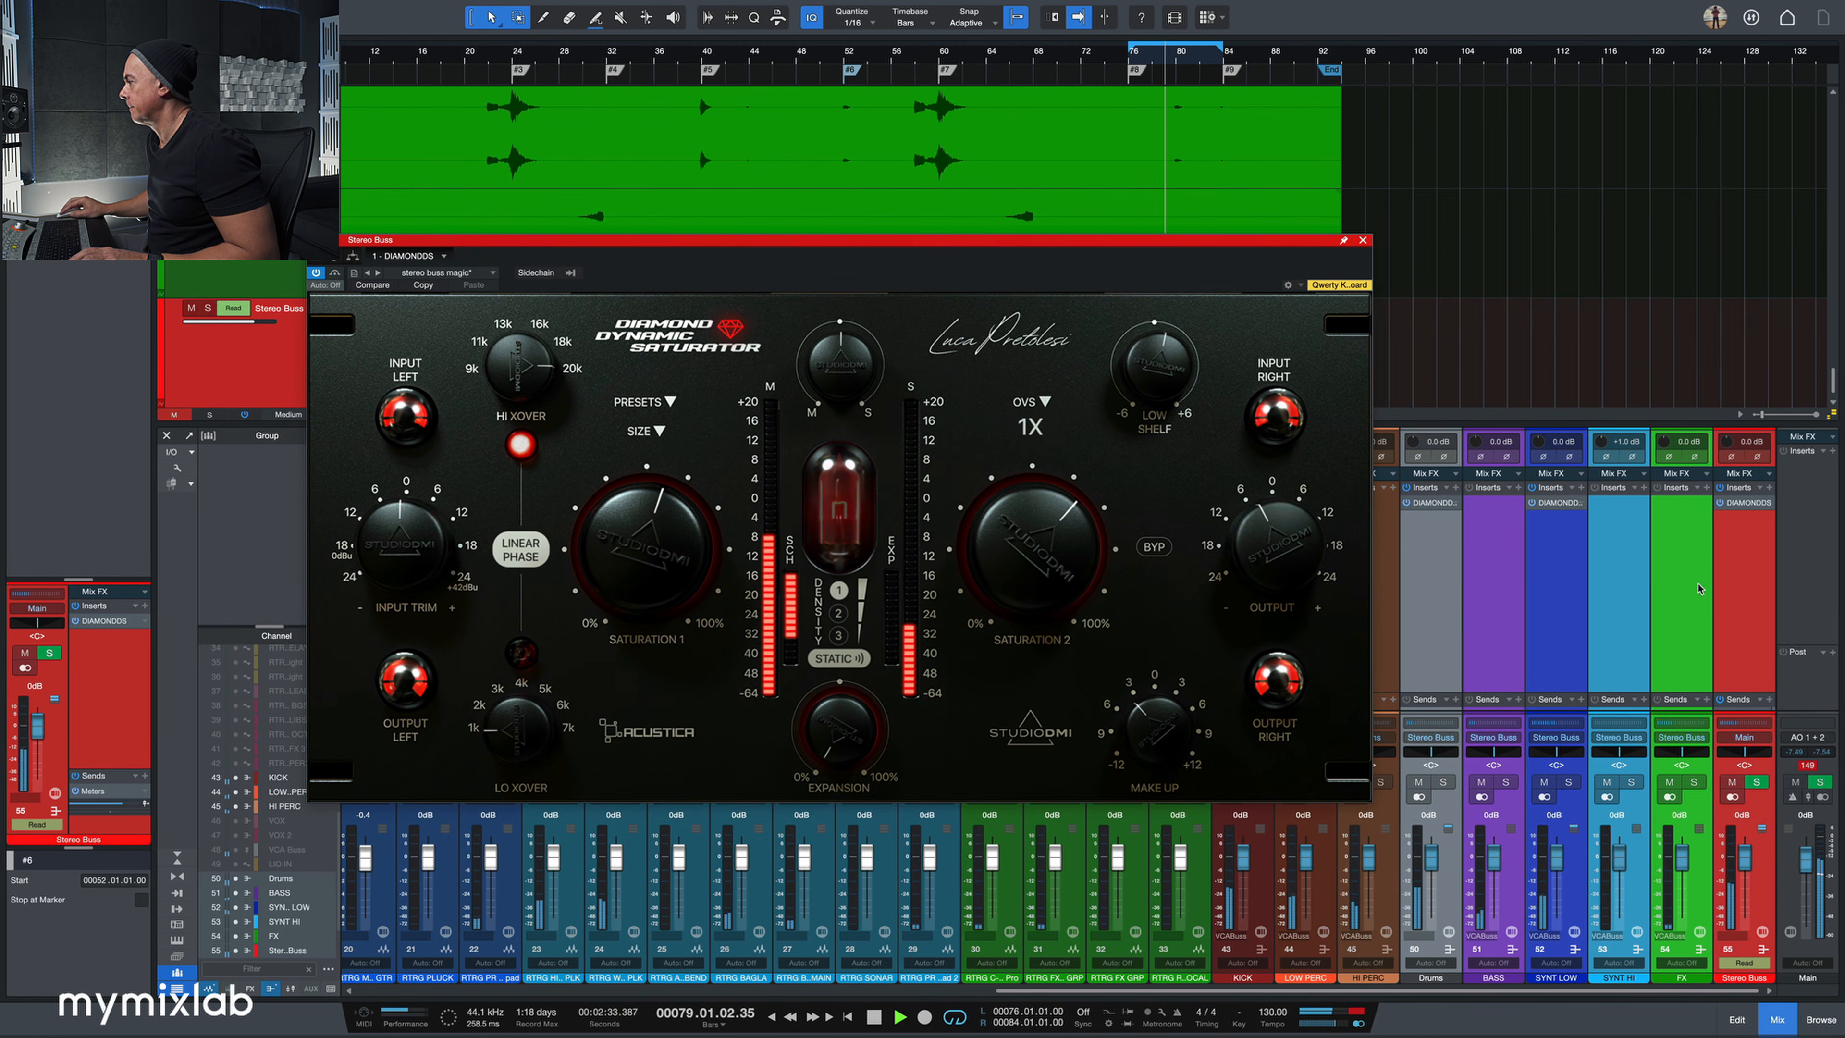
pyautogui.click(1531, 504)
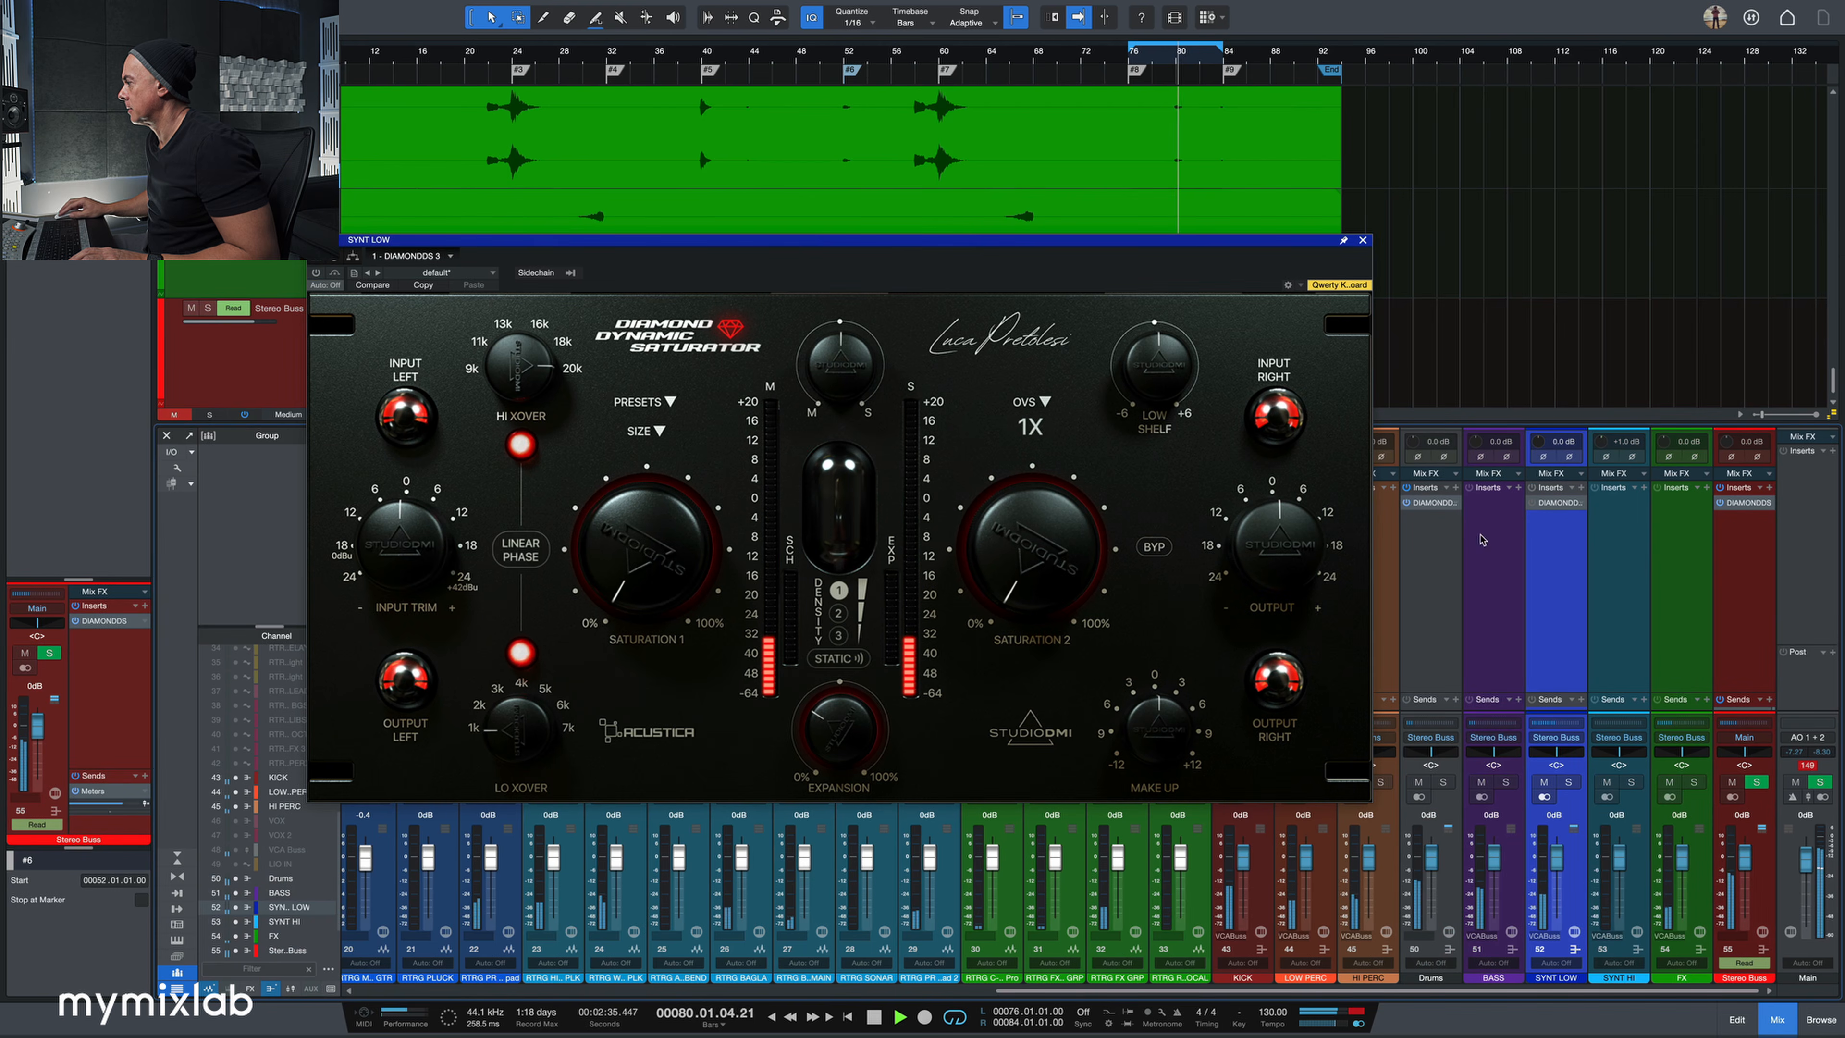
pyautogui.click(1747, 502)
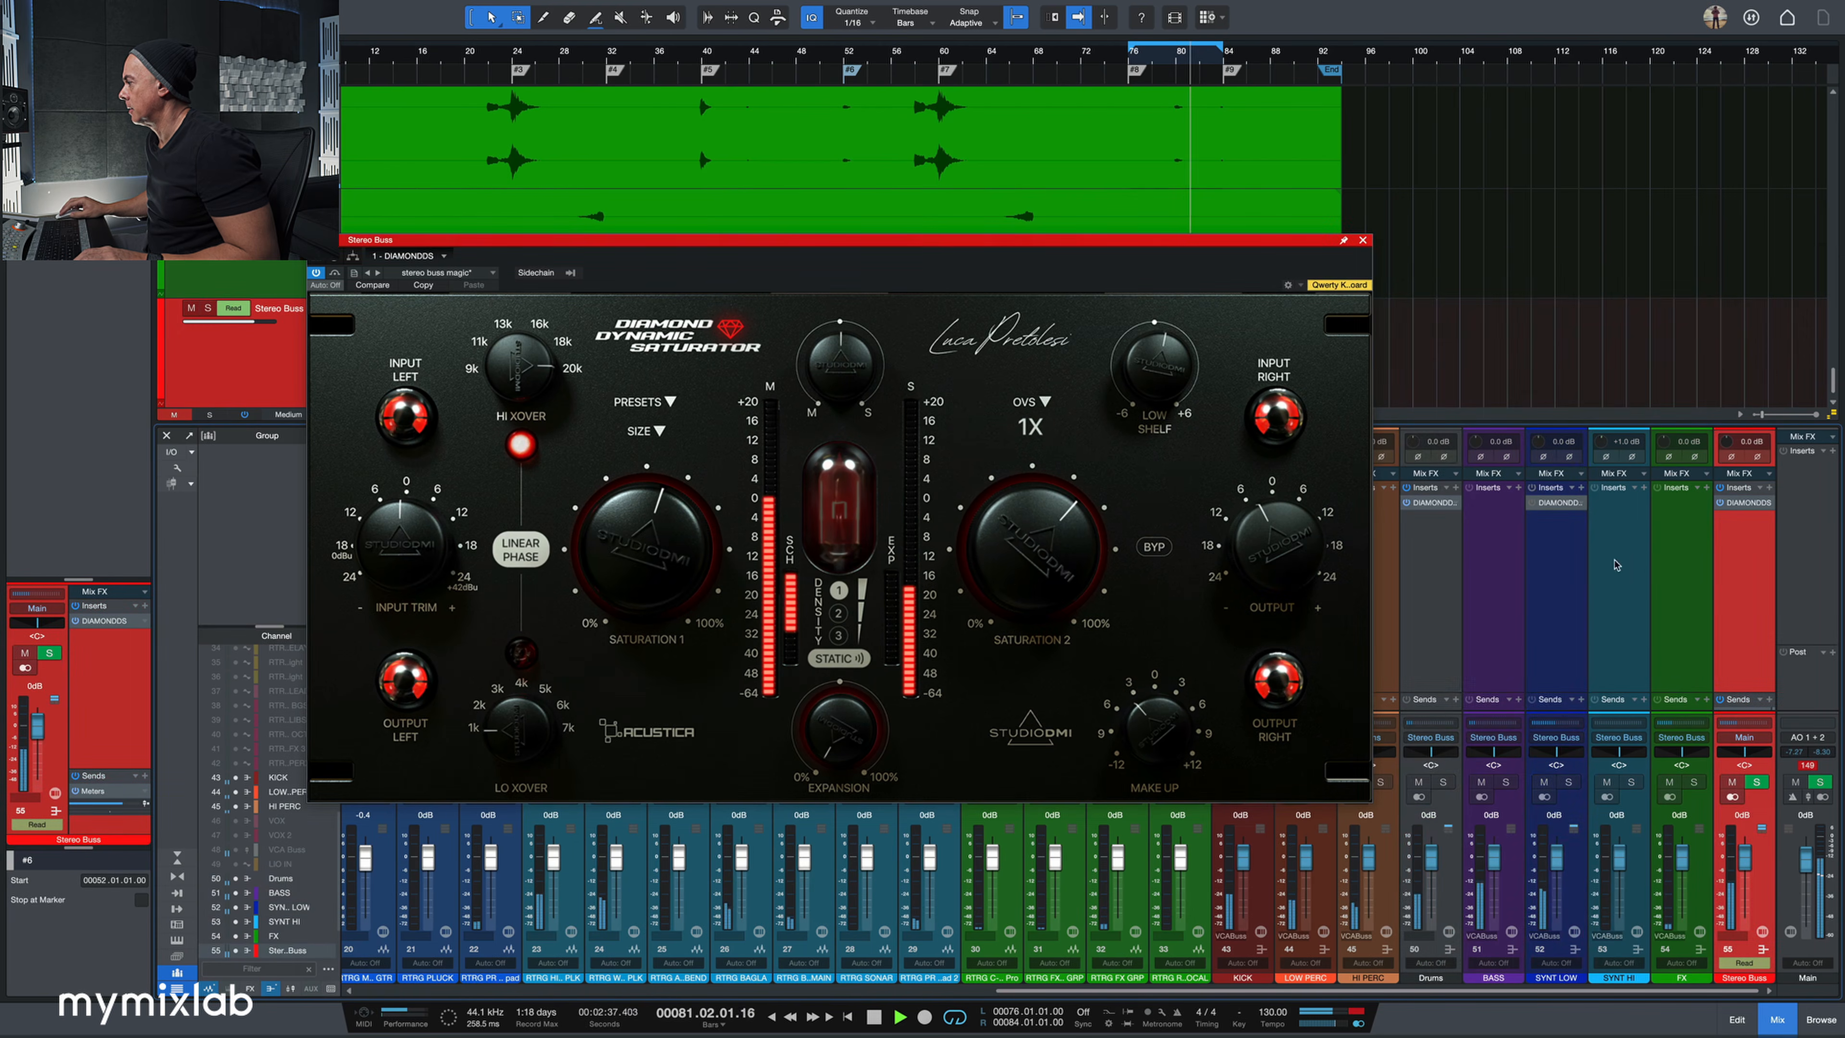
# - Open the Drums saturator, move its window below the bus inserts, compare the saturators against bypass during playback, and stop playback
pyautogui.click(1434, 503)
pyautogui.moveTo(1548, 243); pyautogui.dragTo(1584, 561)
pyautogui.click(1406, 502)
pyautogui.press('space')
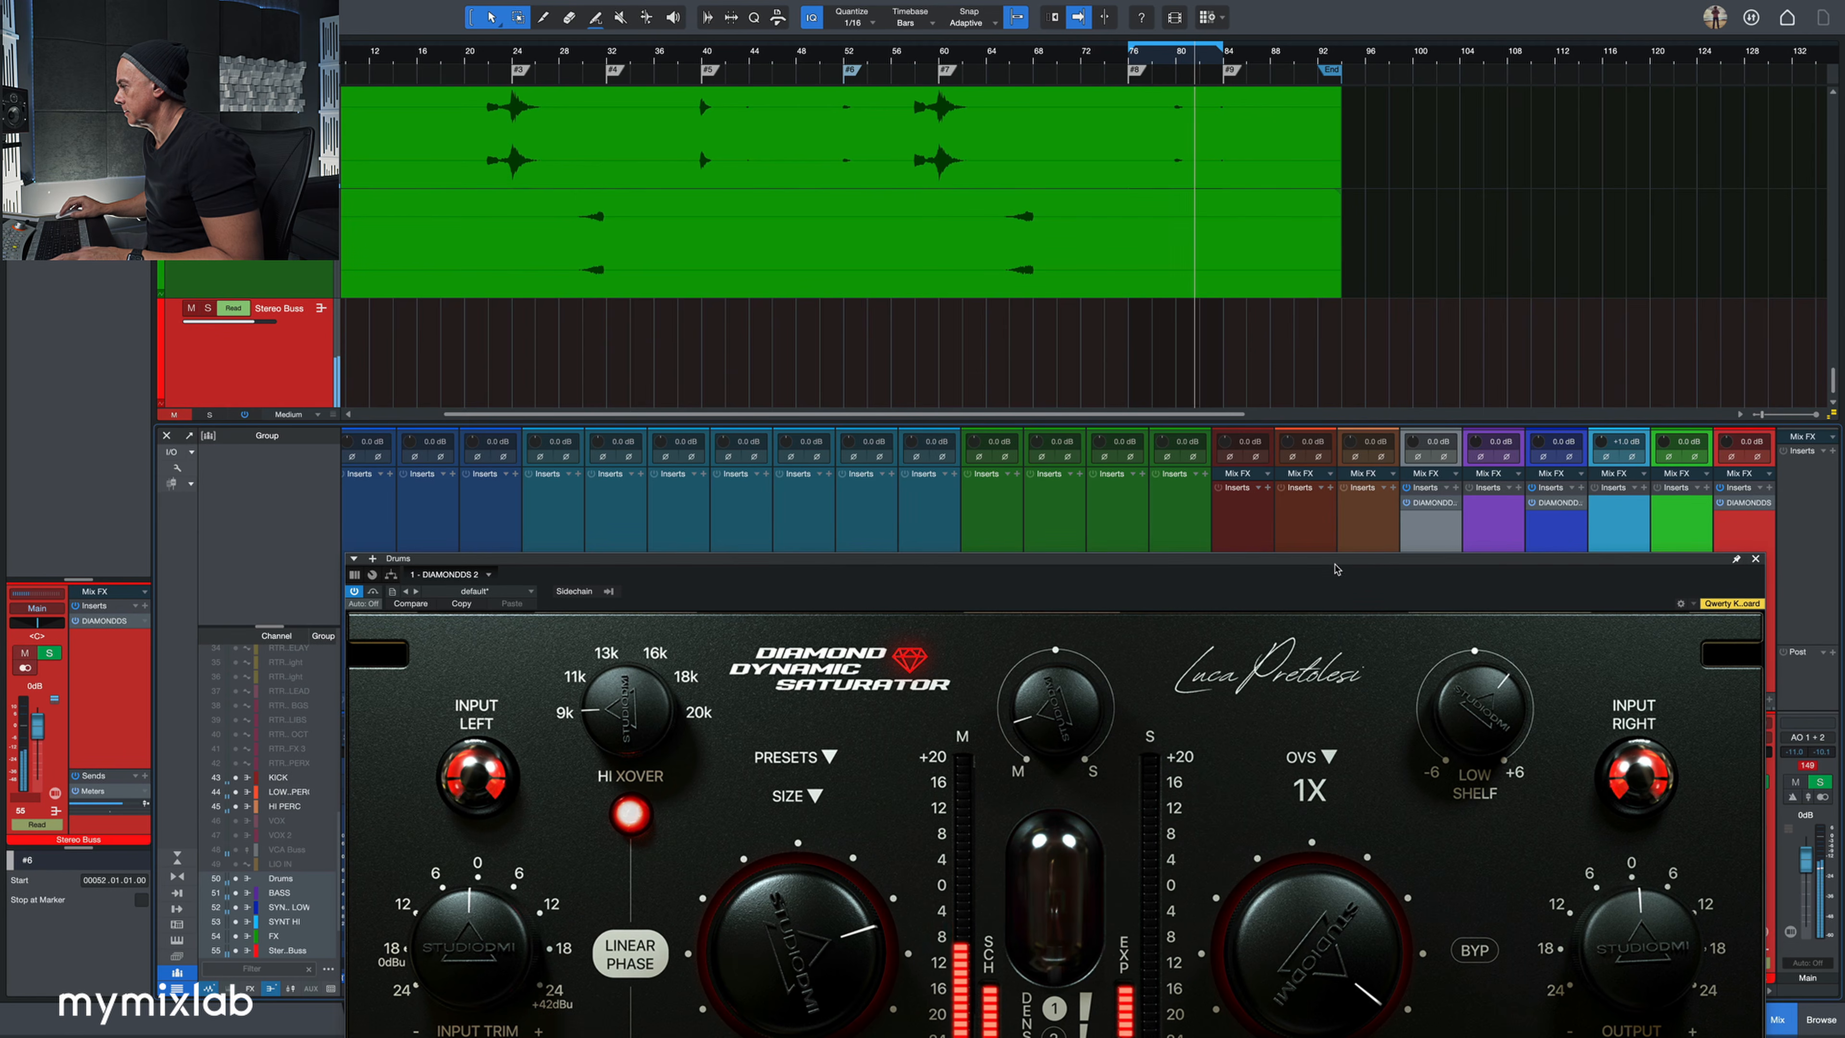
pyautogui.press('space')
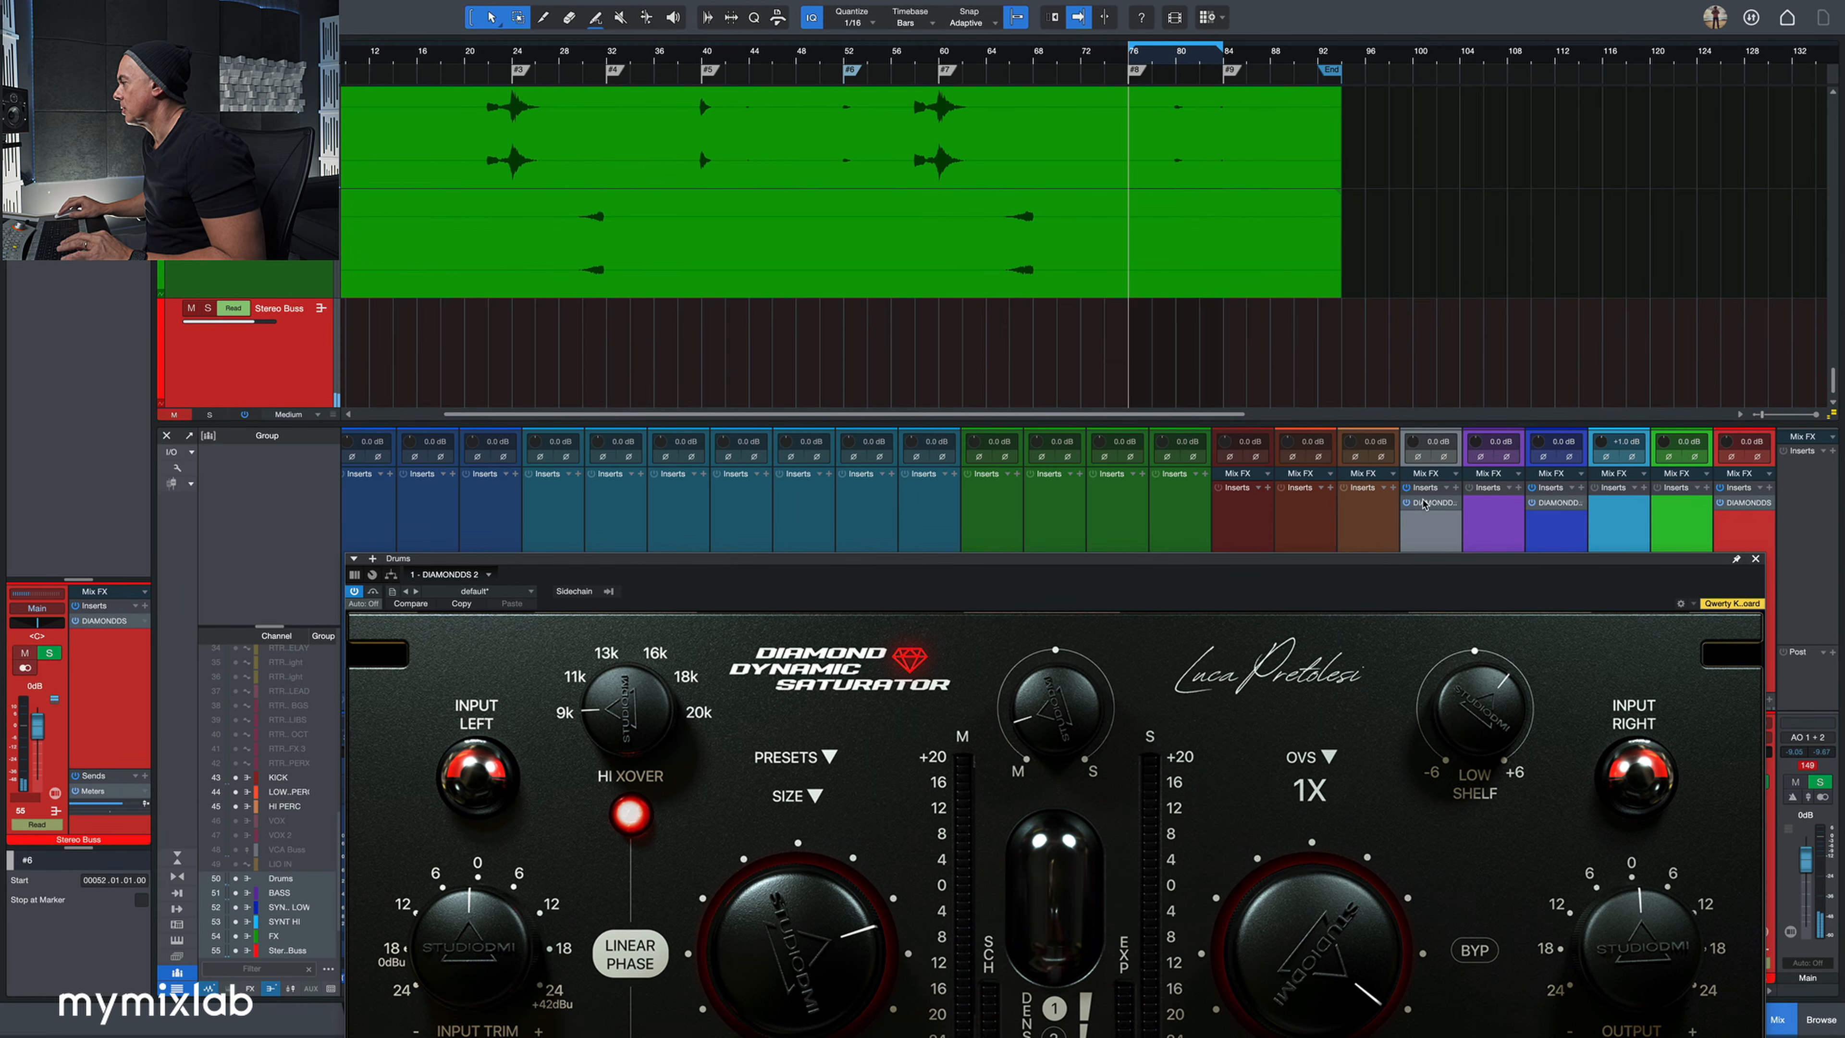
# - Bring the whole Drums saturator back into view, set its oversampling to 4X, and return Density to 1
pyautogui.moveTo(1358, 557); pyautogui.dragTo(1353, 116)
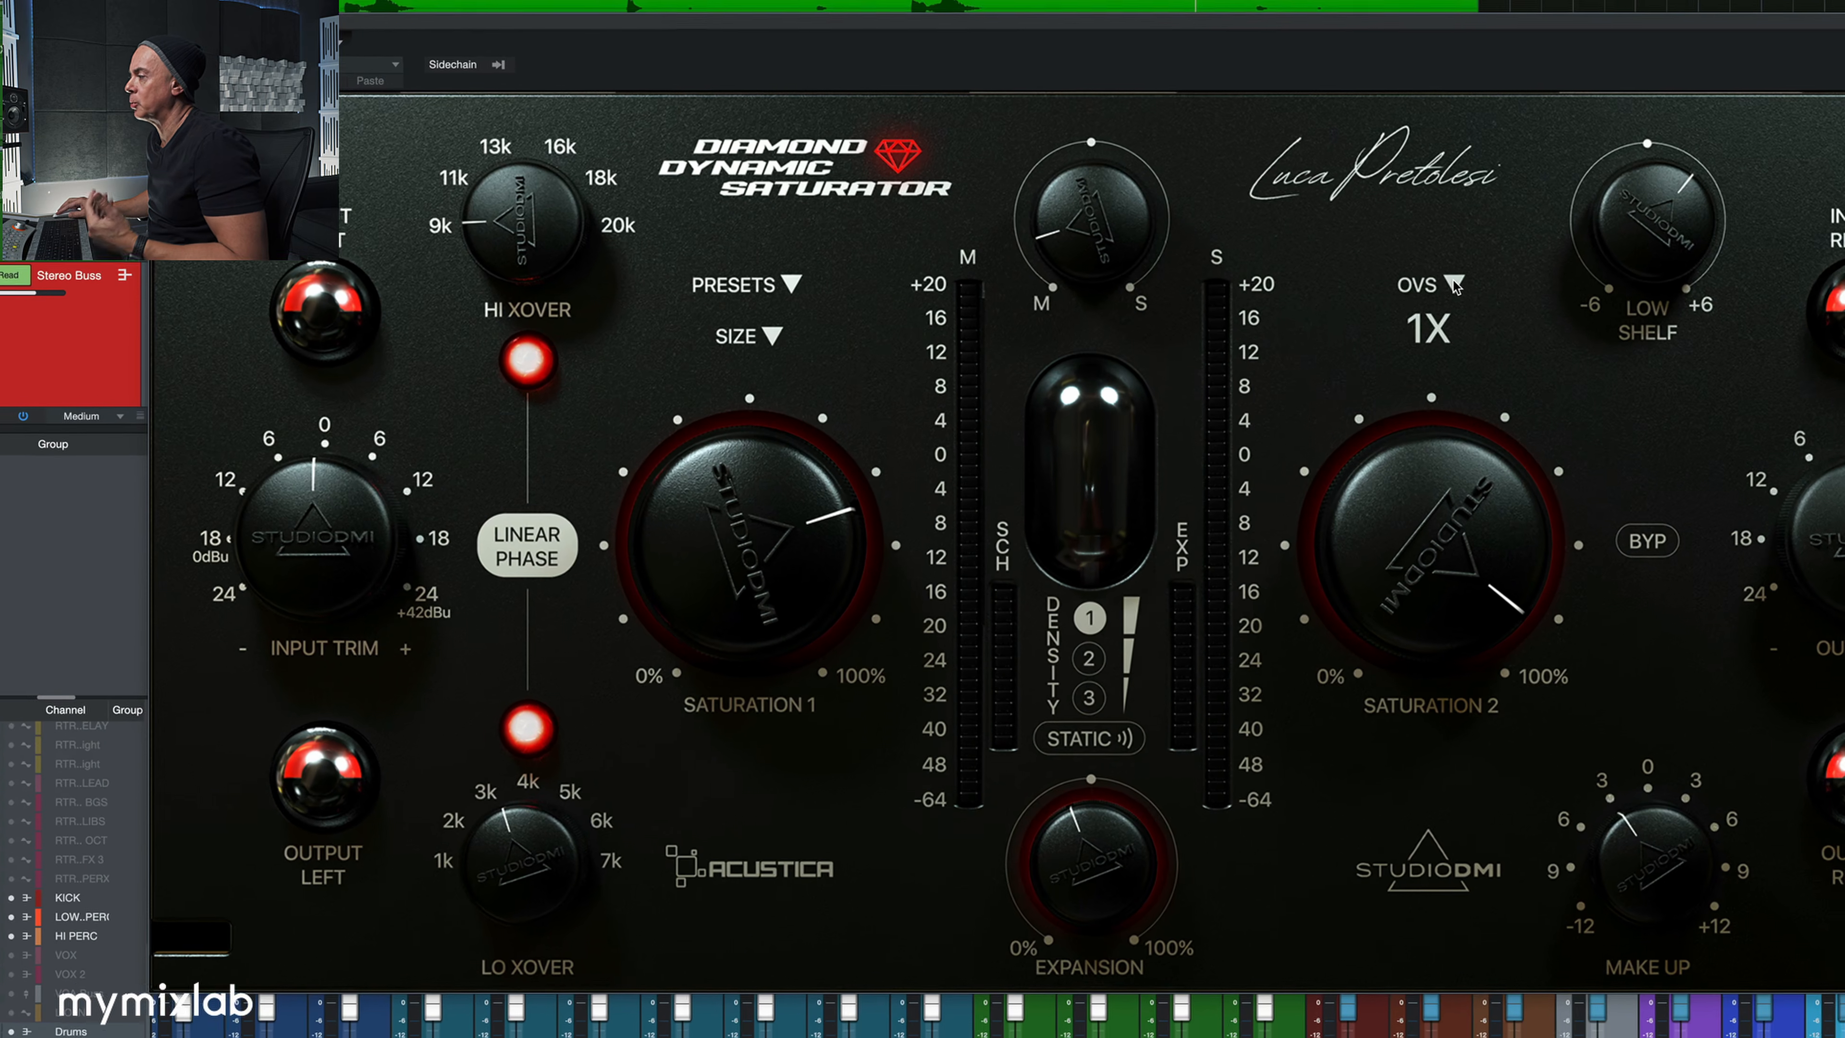
pyautogui.click(1322, 316)
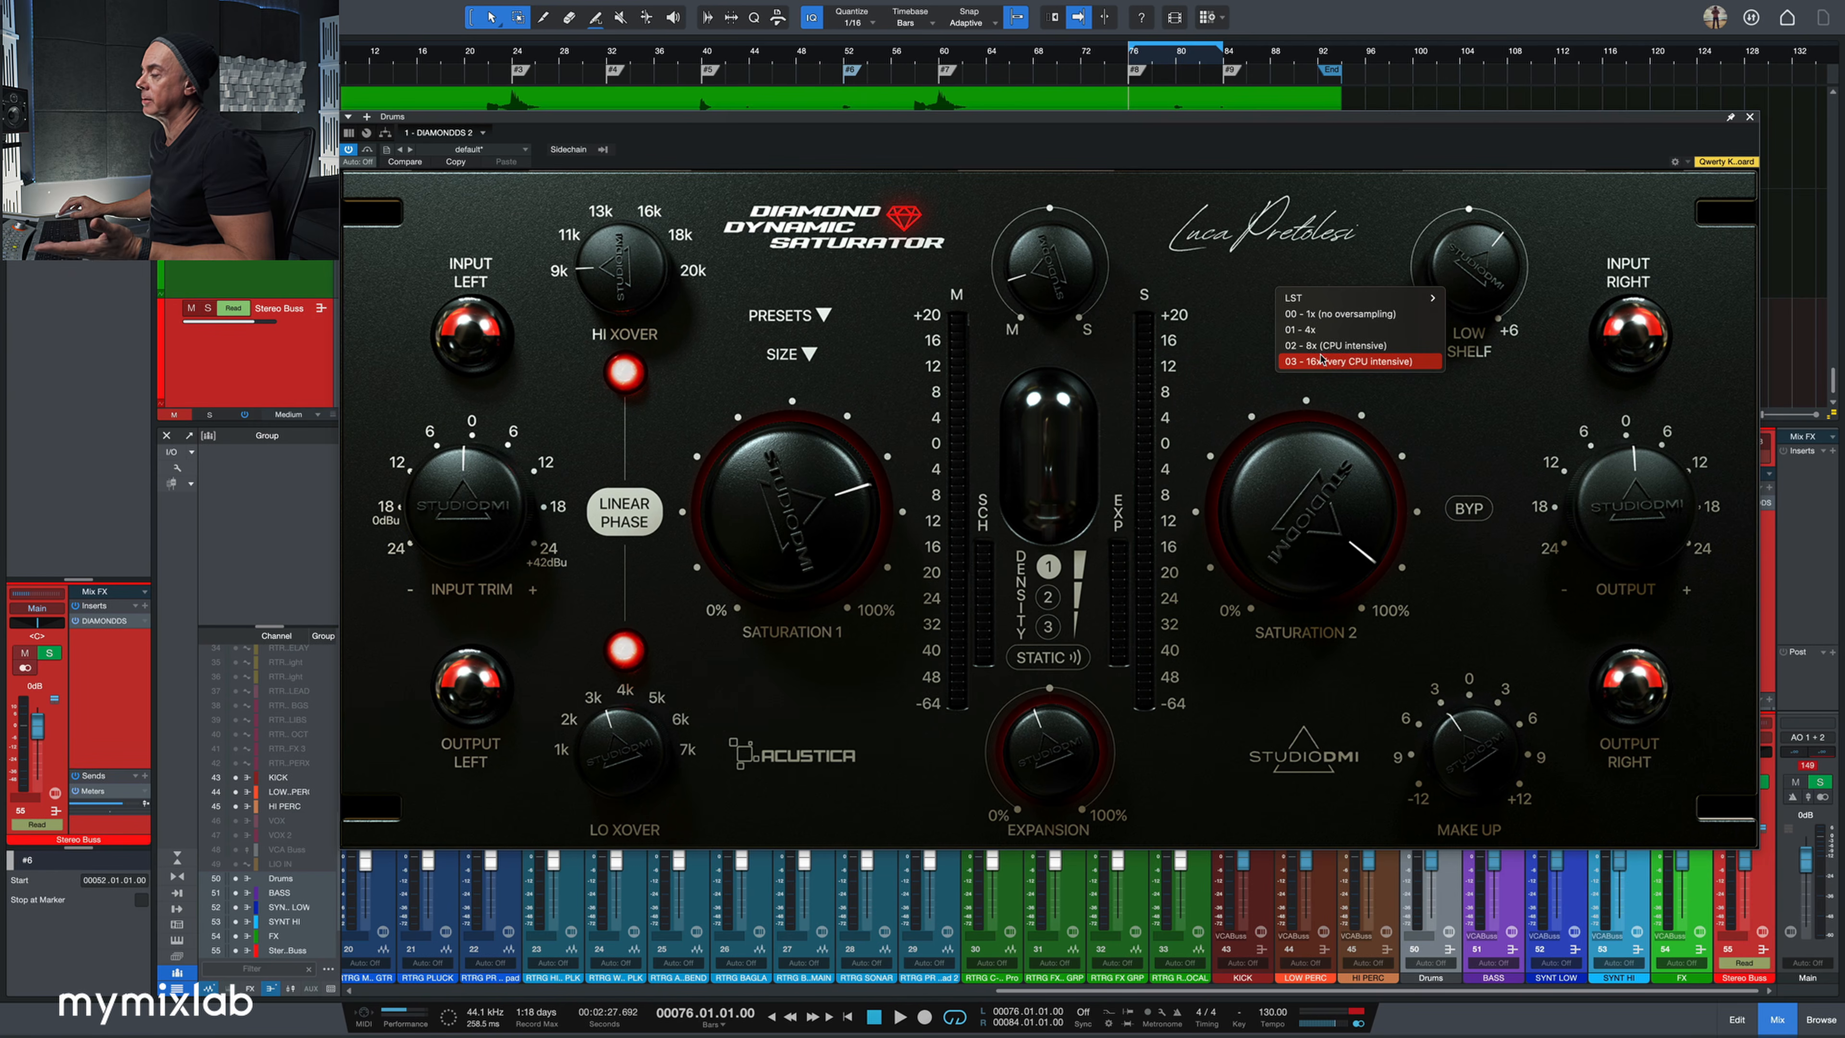
pyautogui.click(1432, 301)
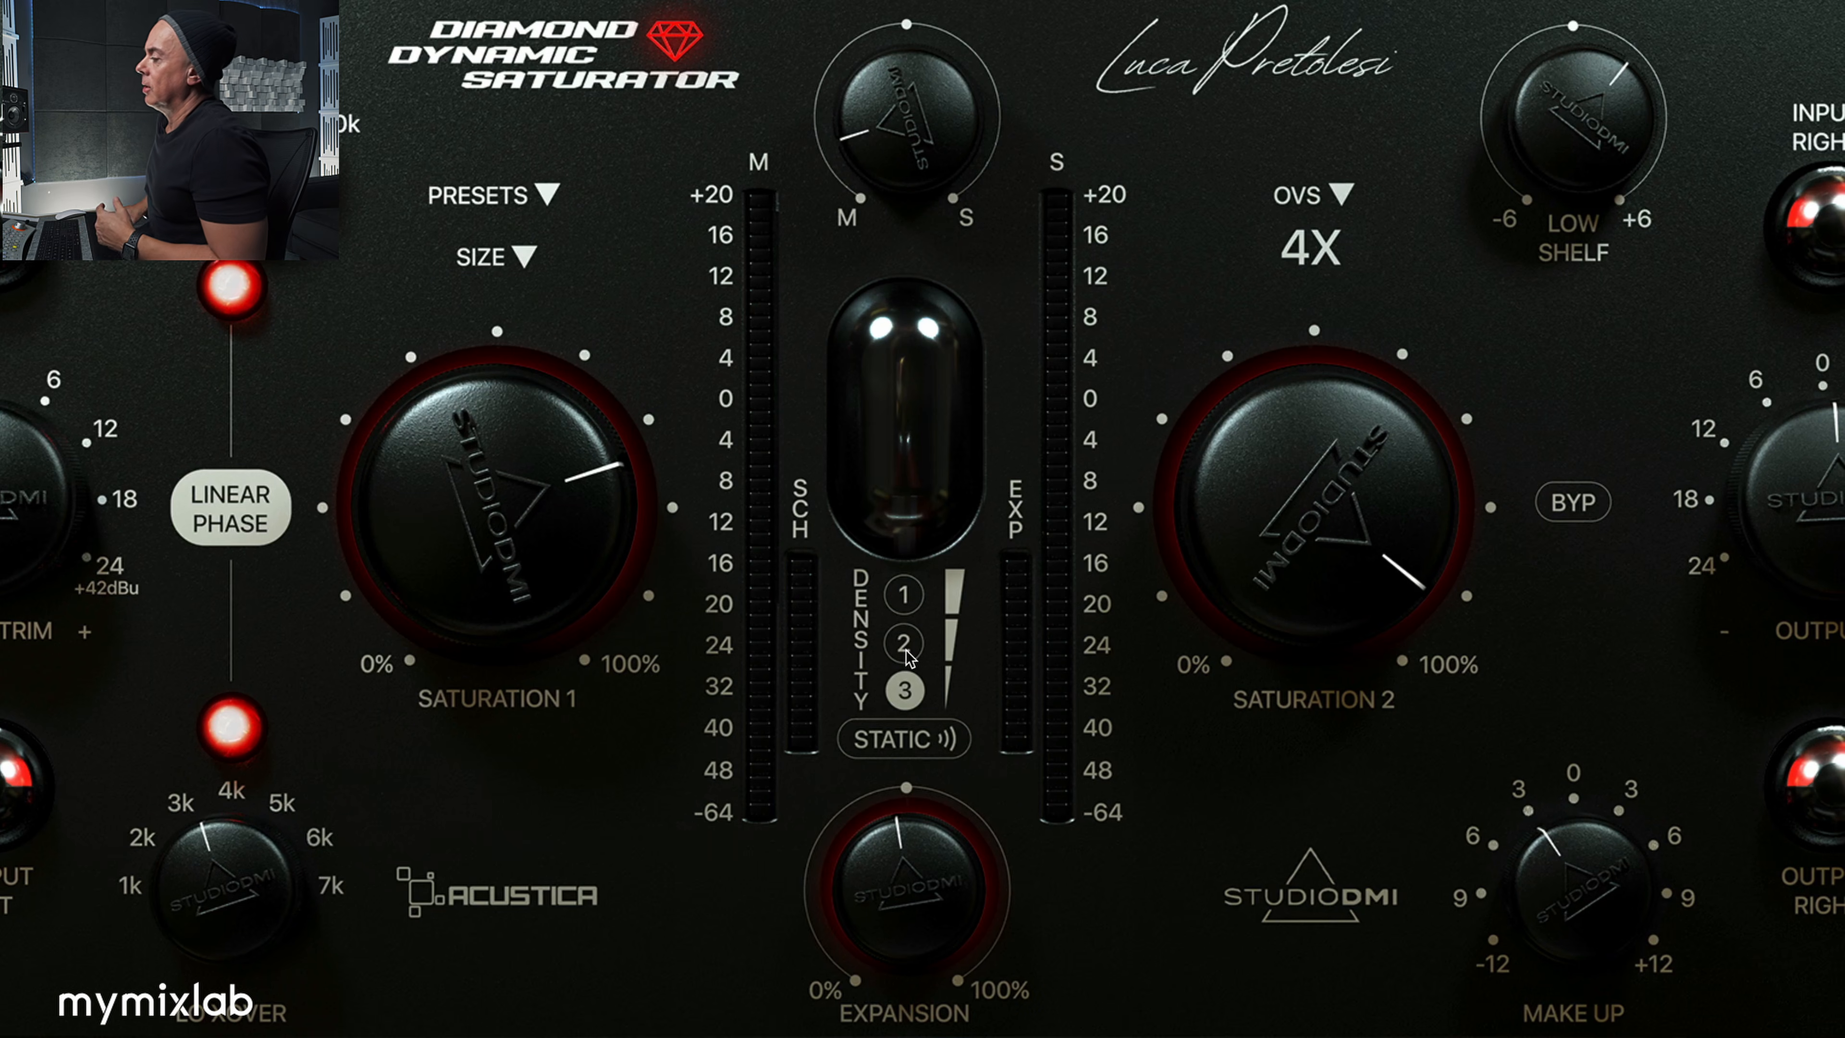
pyautogui.click(906, 602)
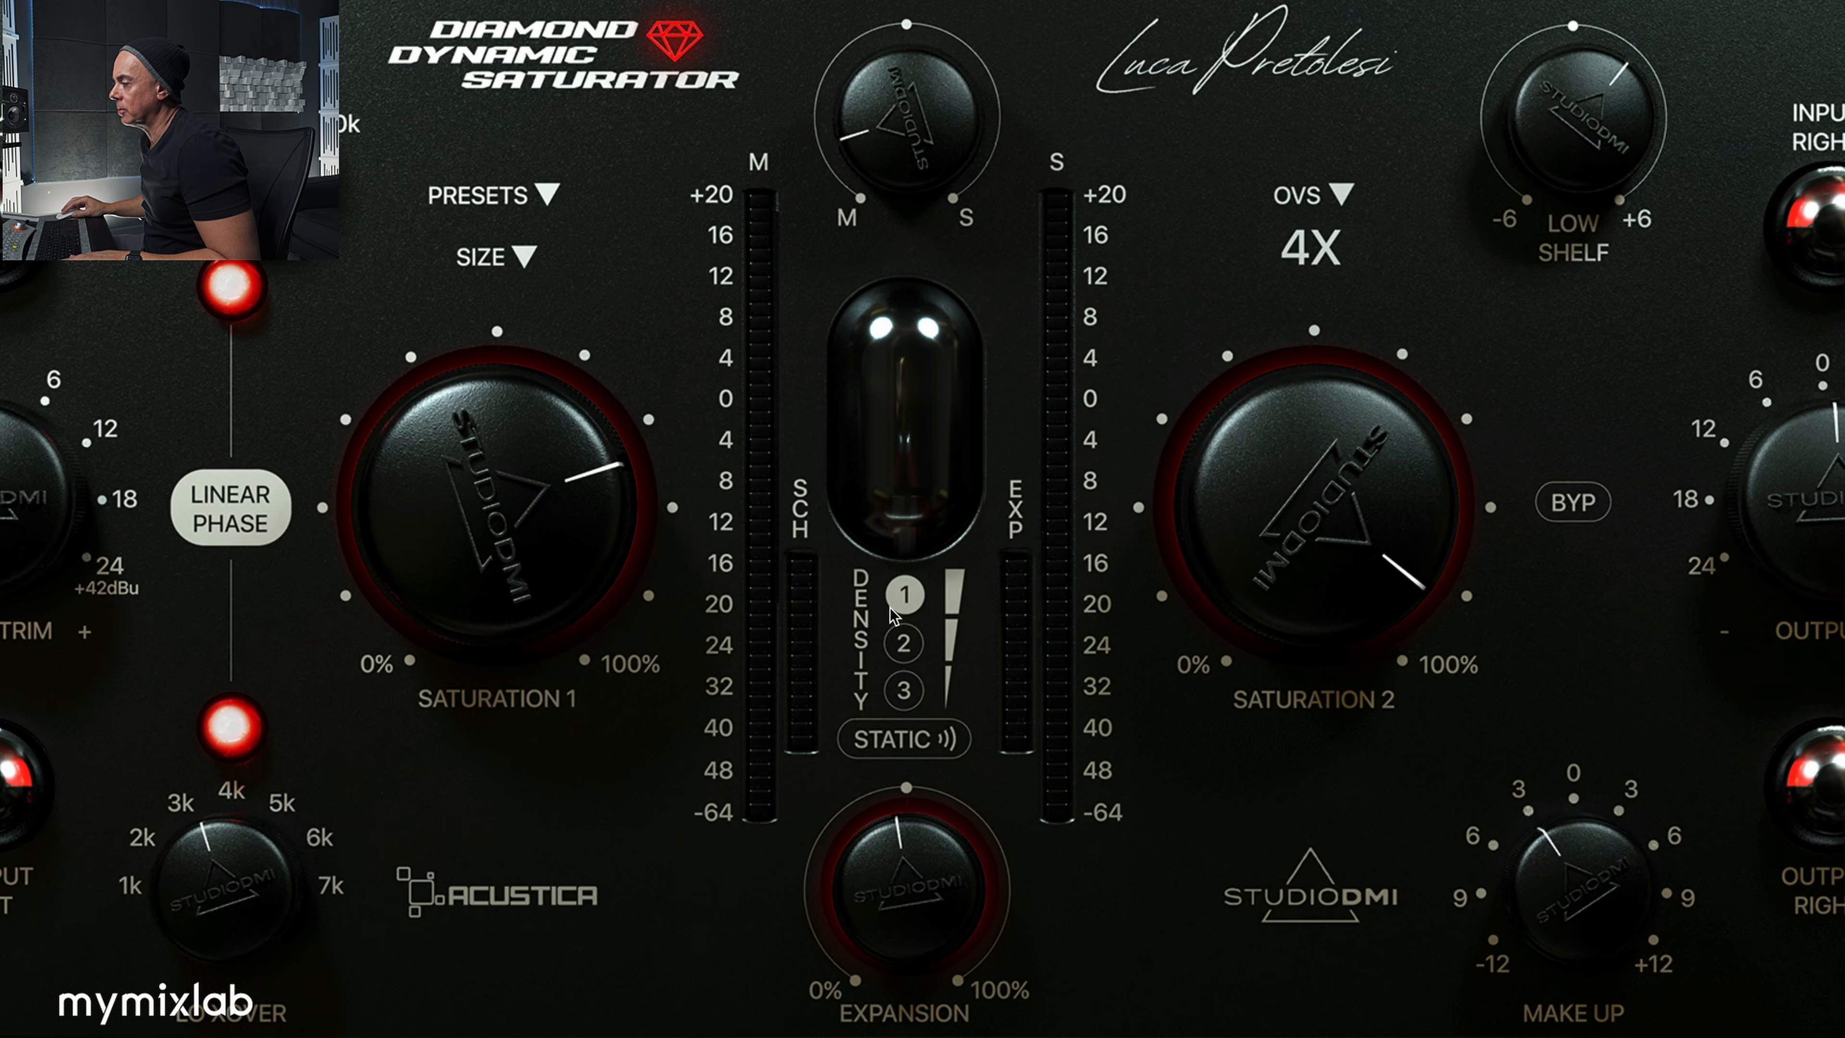
# - Switch the Drums saturator's Density through settings 2 and 3 and back to 1
pyautogui.click(904, 642)
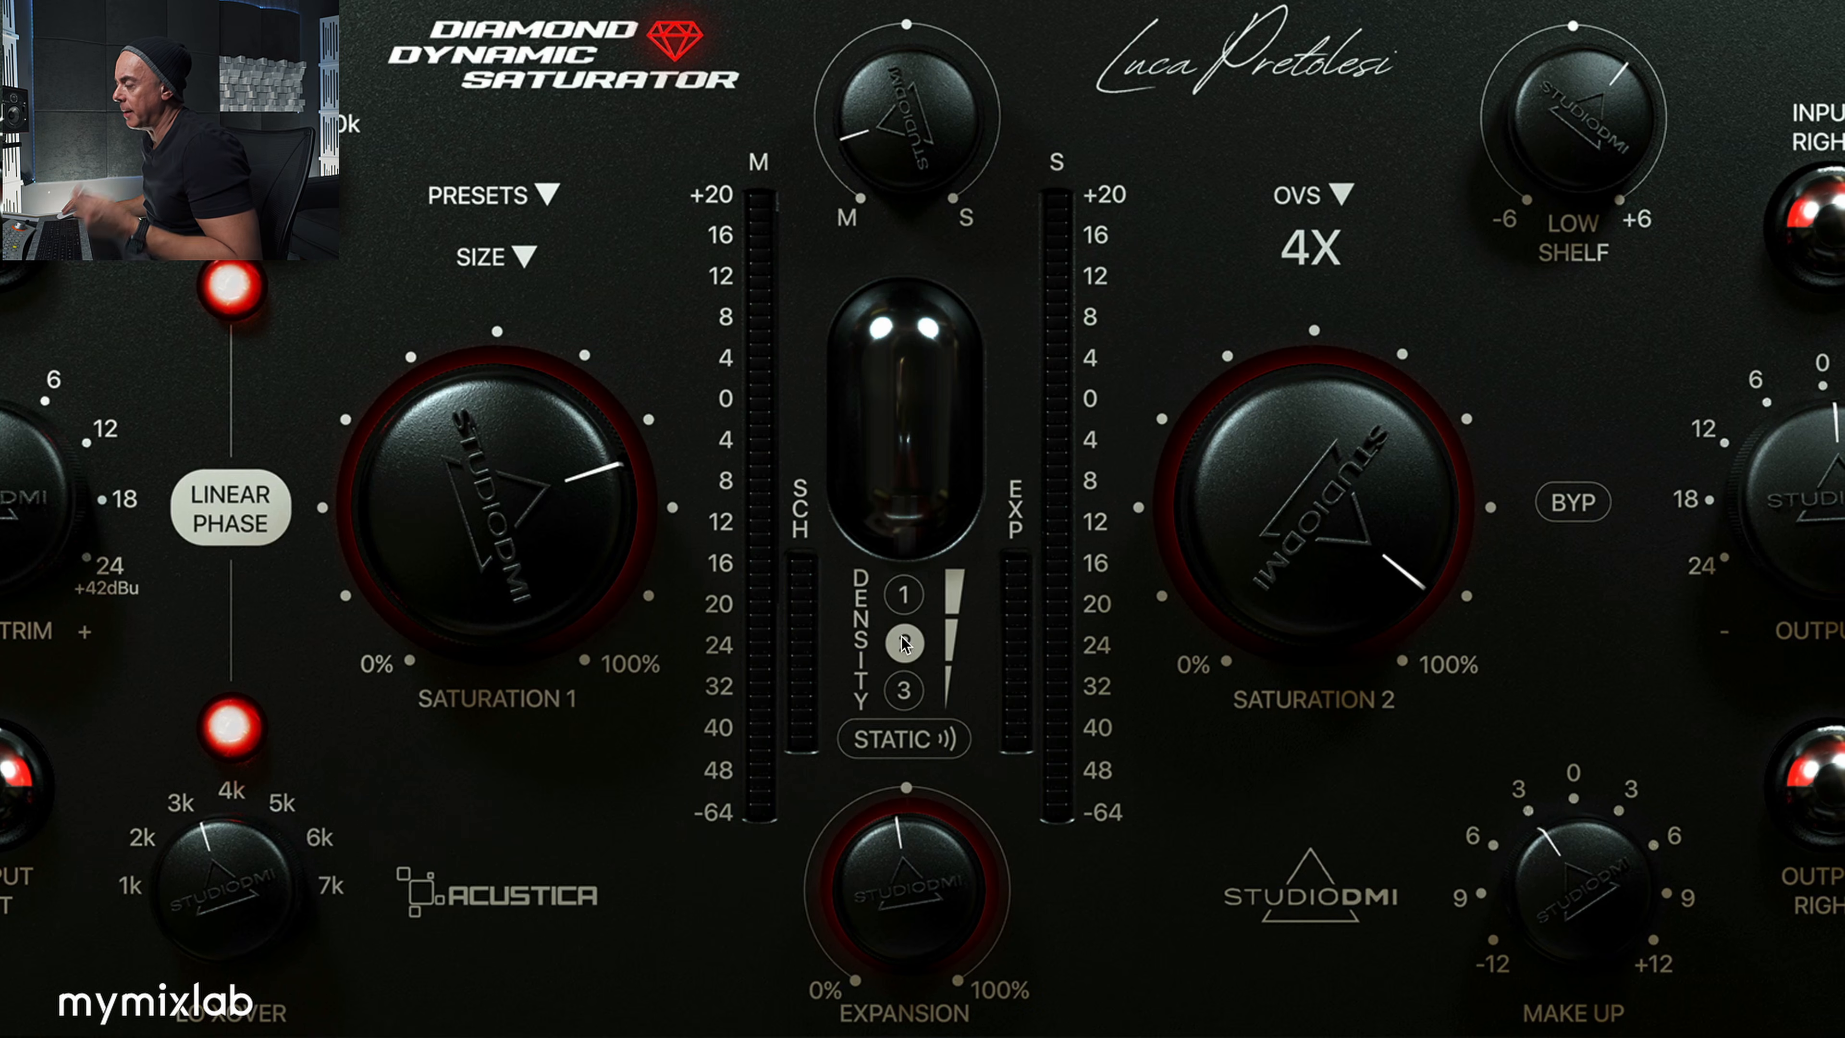
pyautogui.click(902, 691)
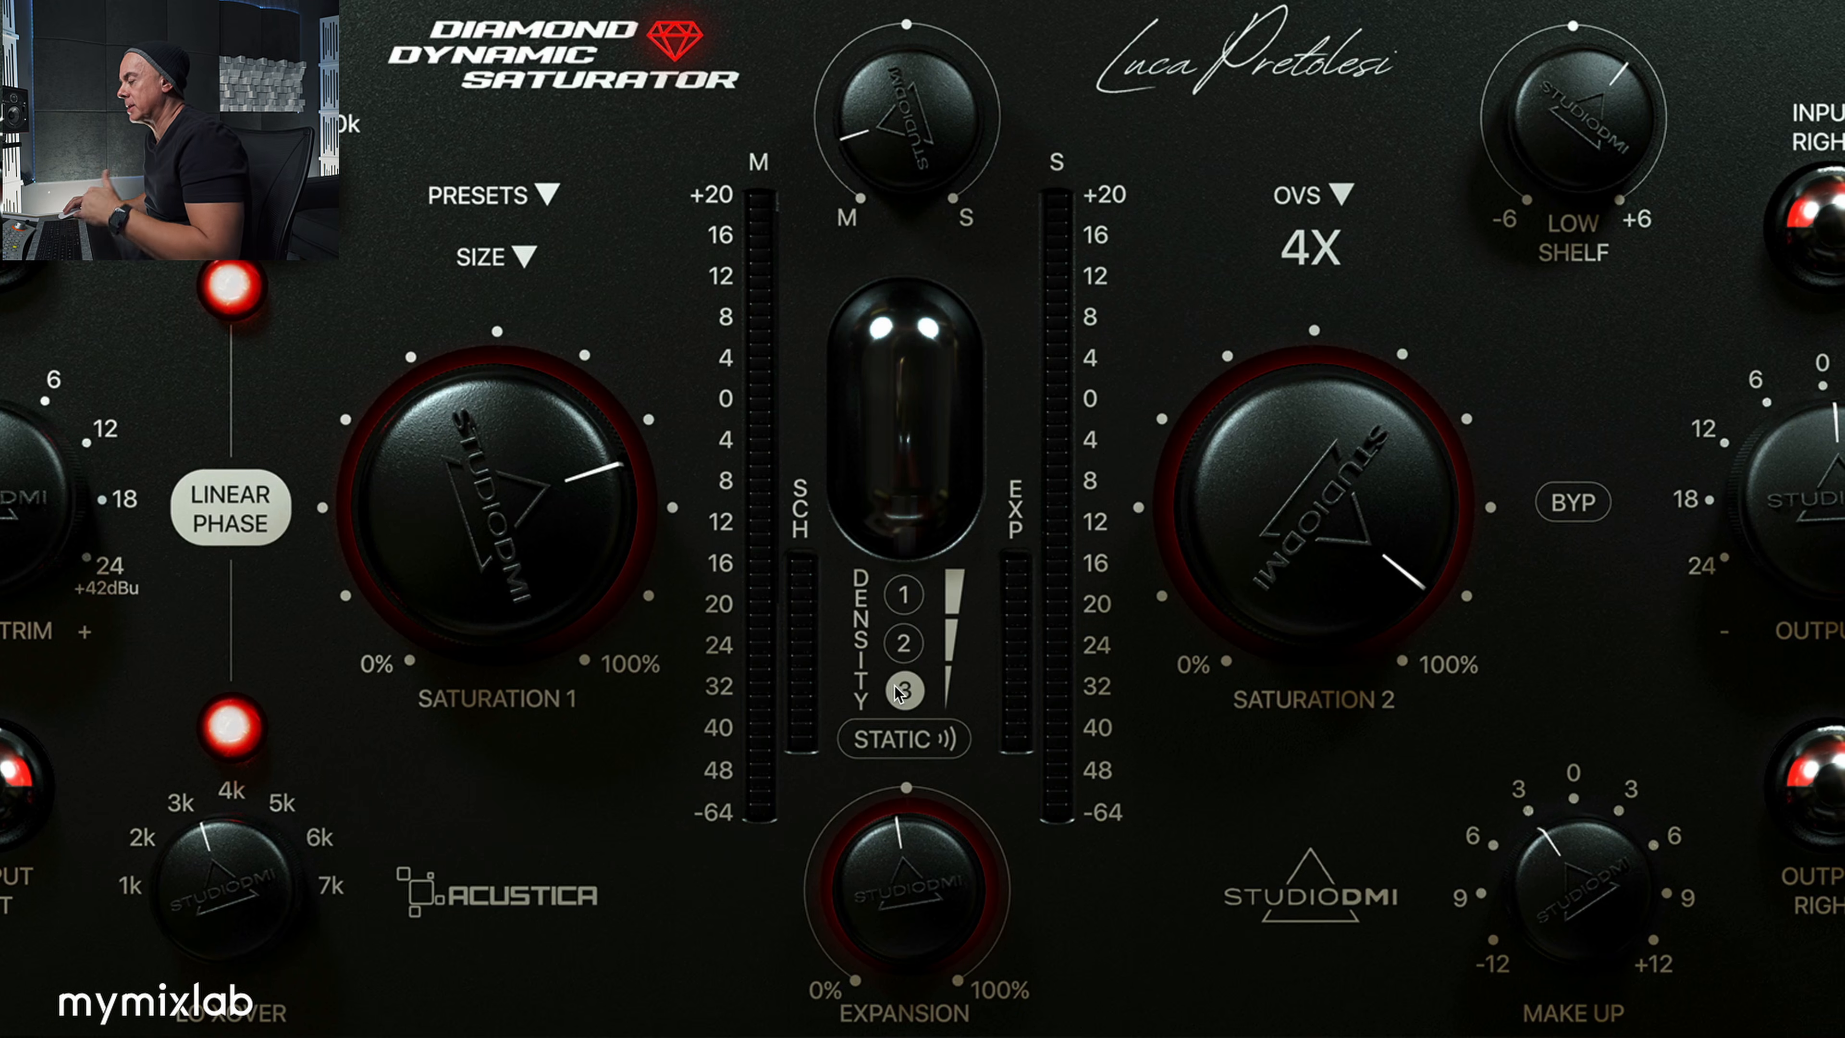
pyautogui.click(904, 596)
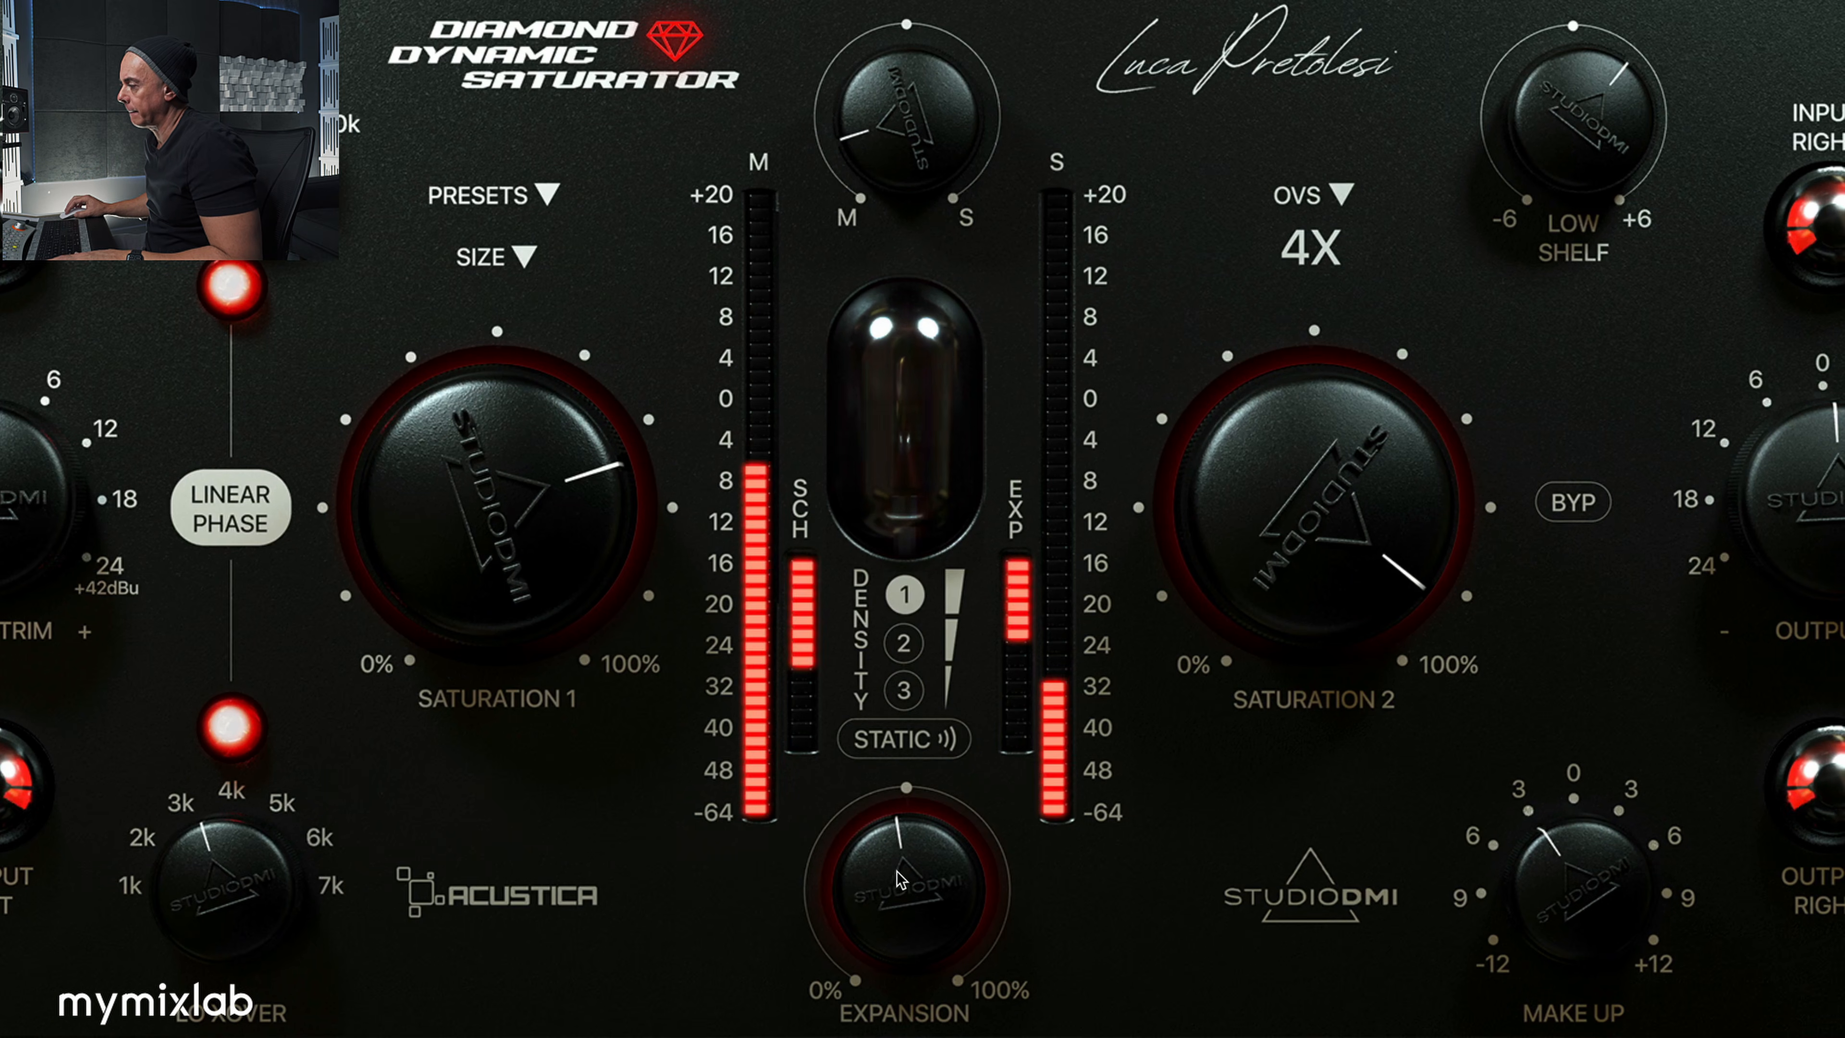
# - Audition small Expansion changes around mid-scale with Density 1 and 2, try Density 3 and 2, and return to Density 1
pyautogui.moveTo(897, 870); pyautogui.dragTo(900, 865)
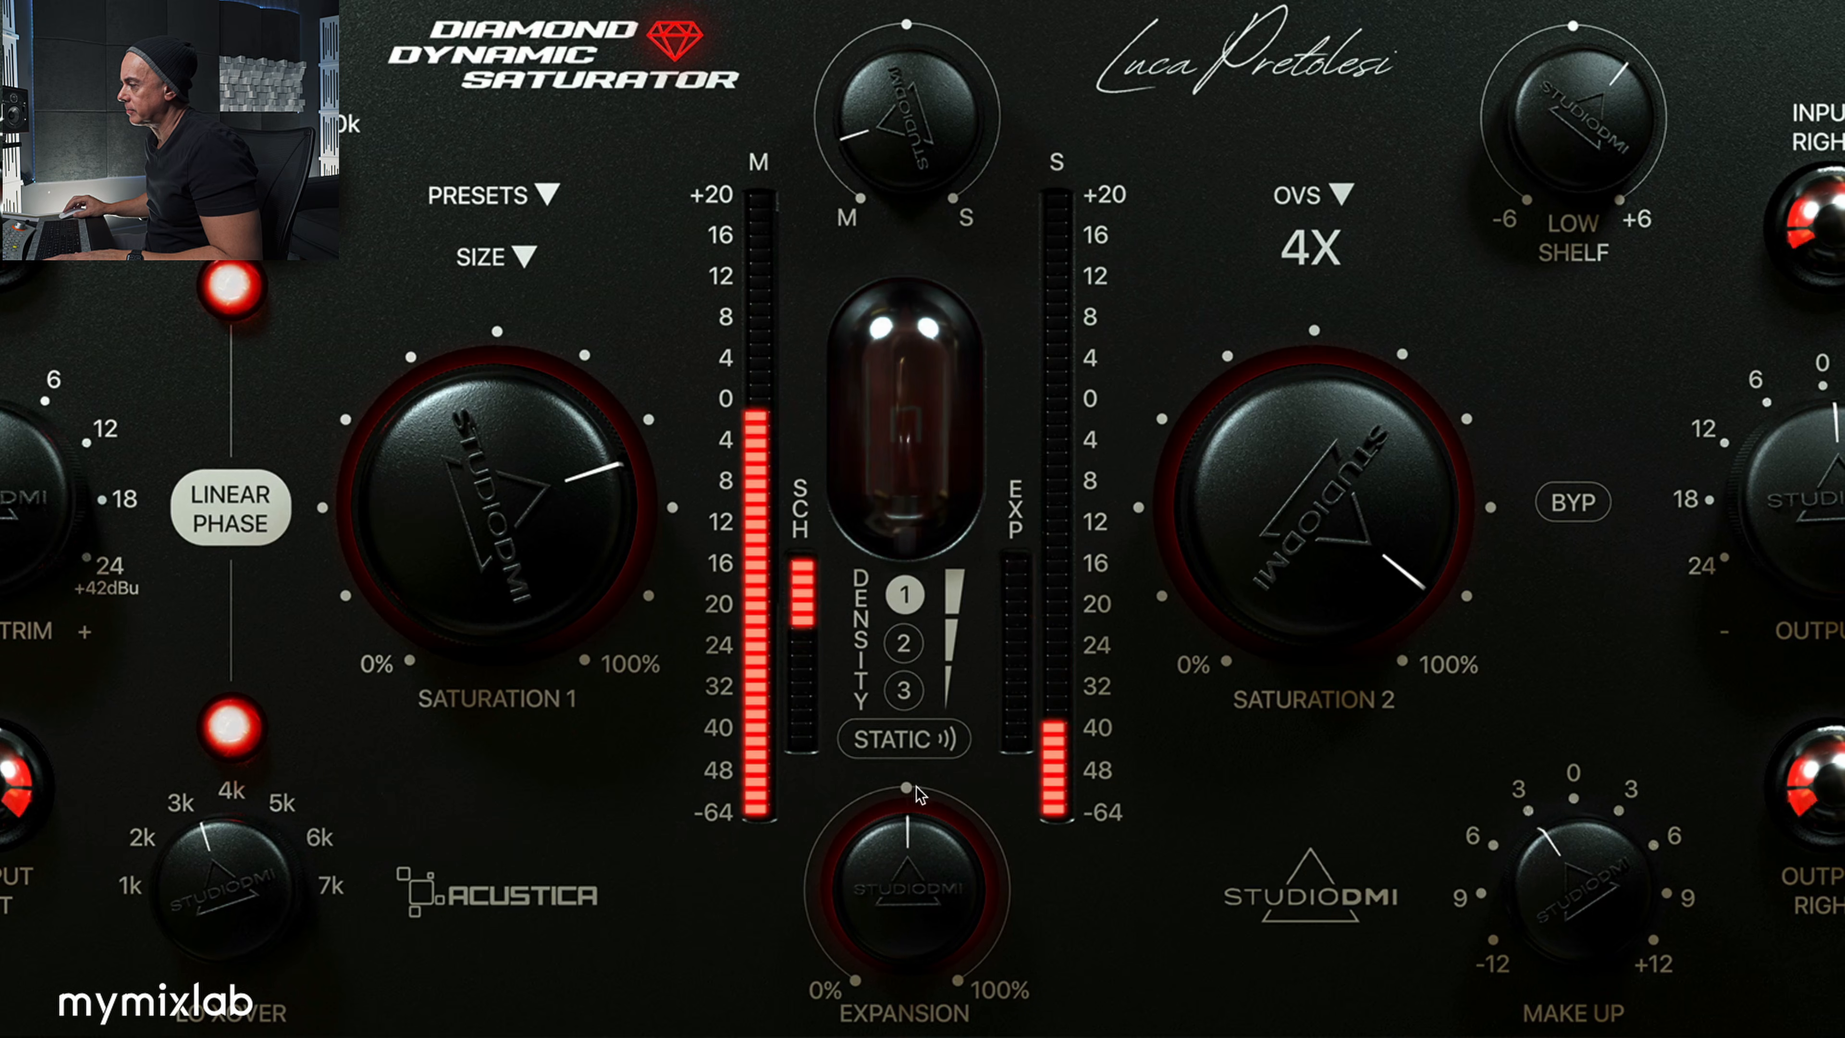
pyautogui.click(904, 647)
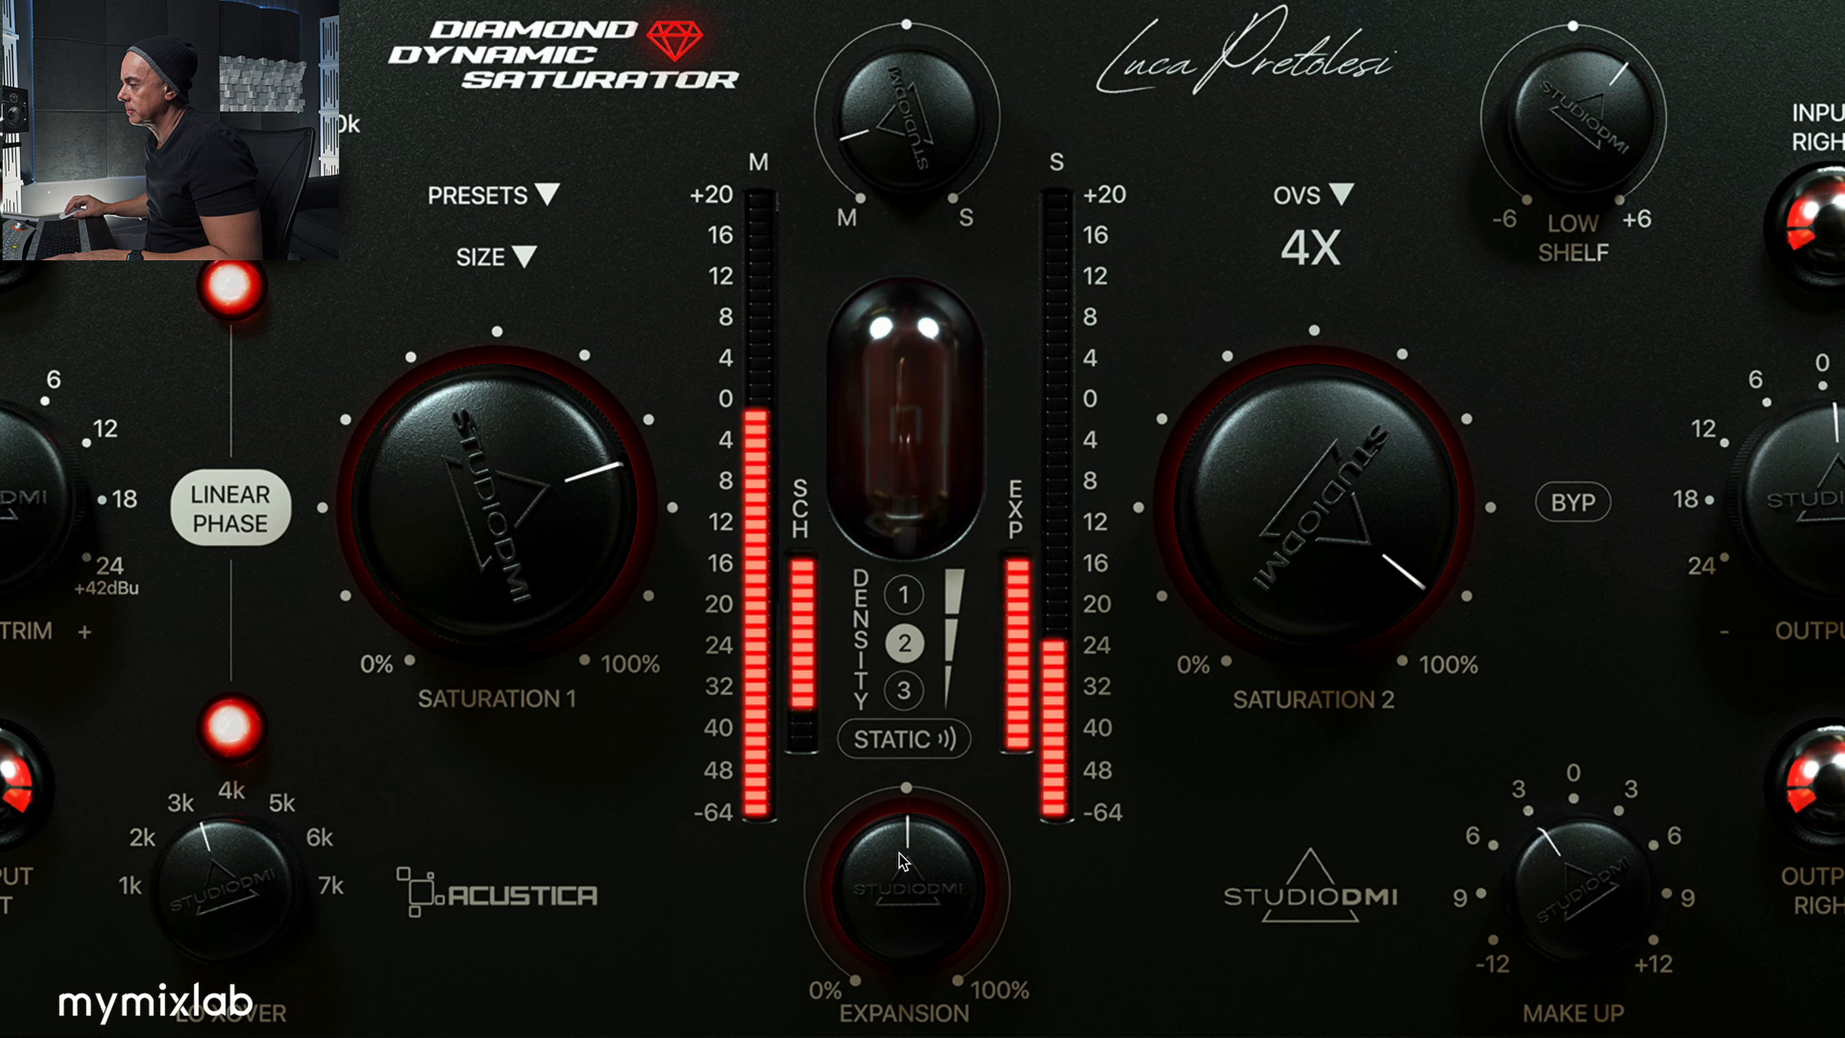
pyautogui.moveTo(902, 865); pyautogui.dragTo(902, 870)
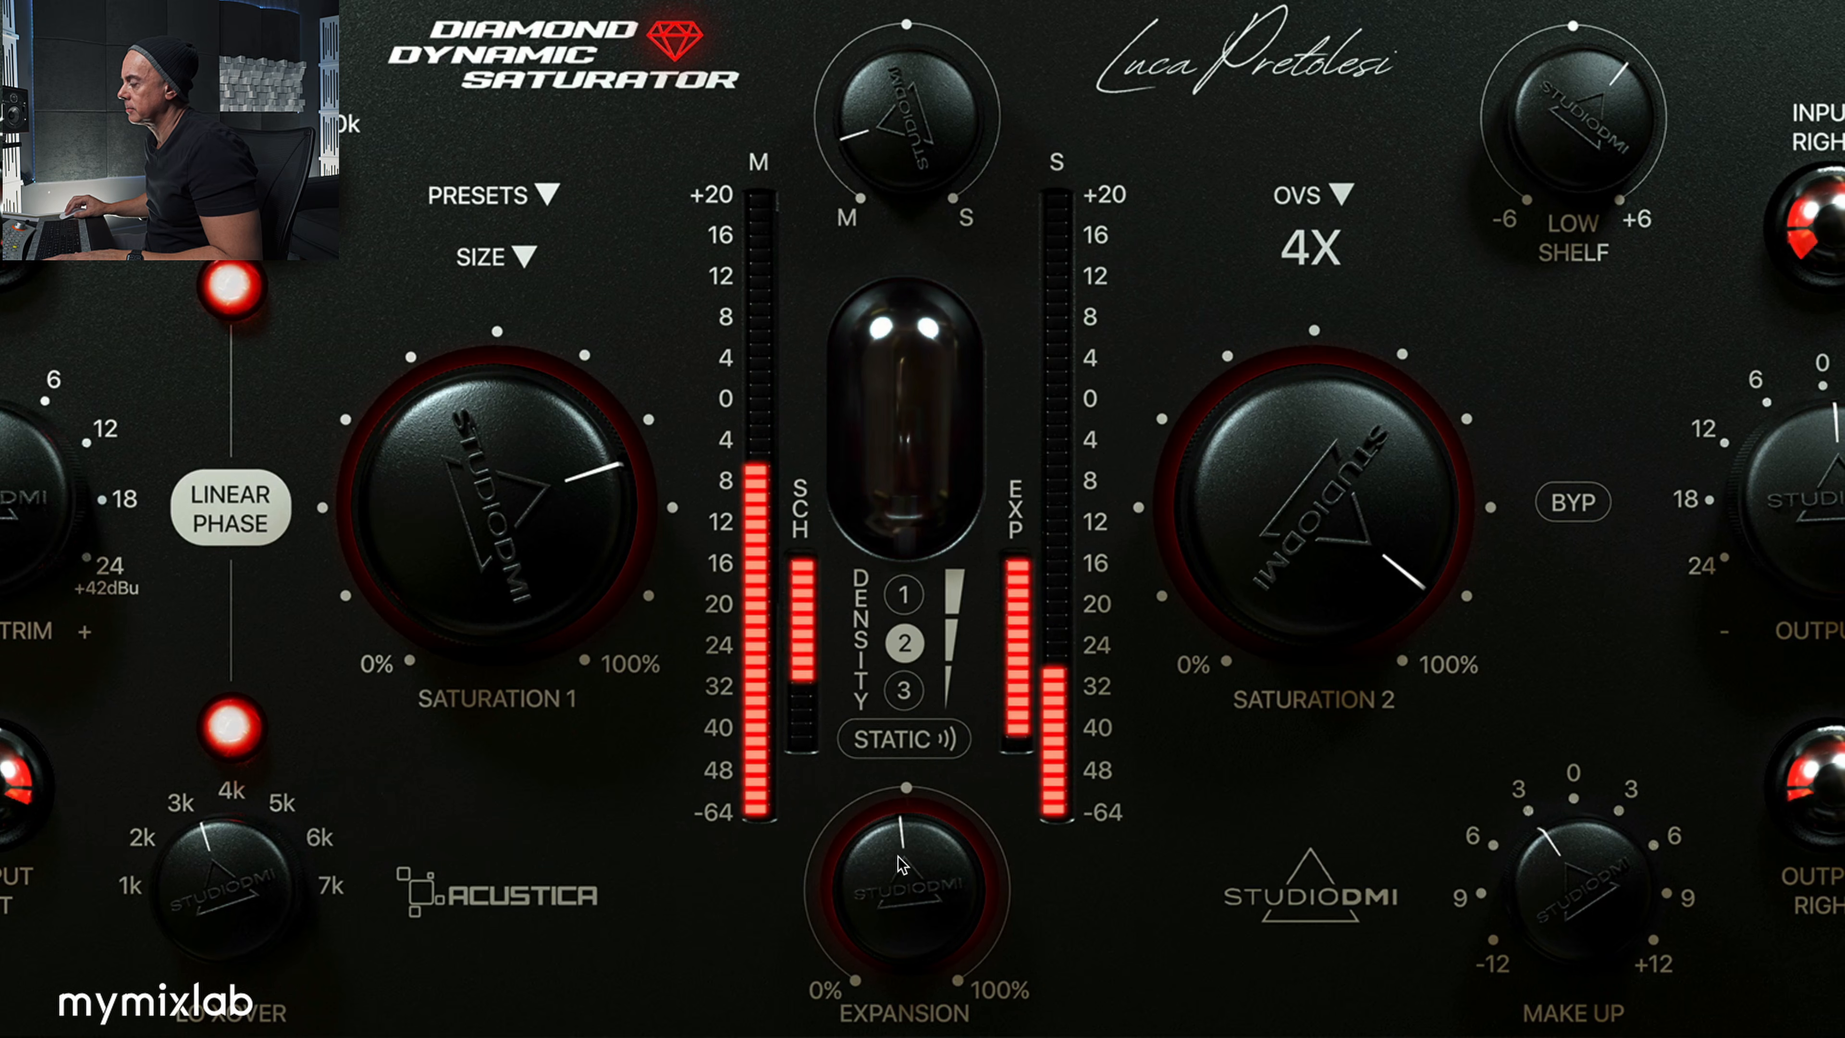
pyautogui.click(904, 691)
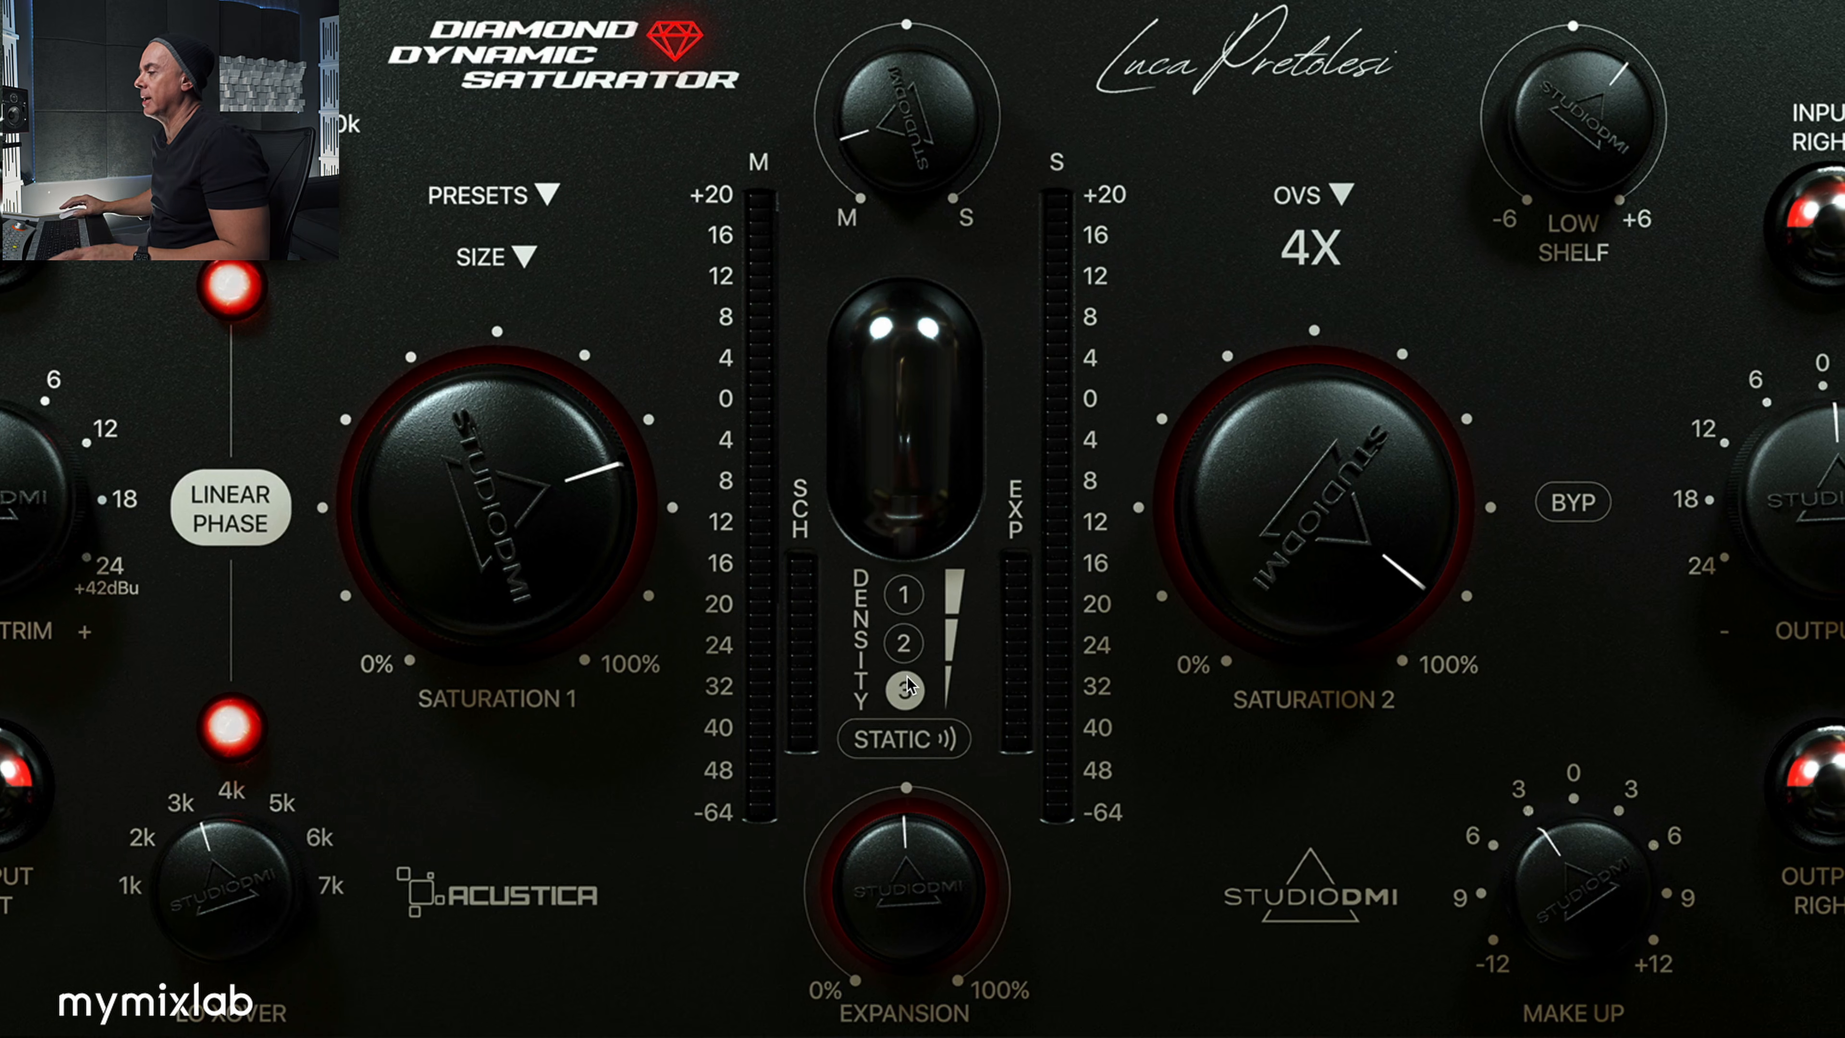
pyautogui.click(904, 644)
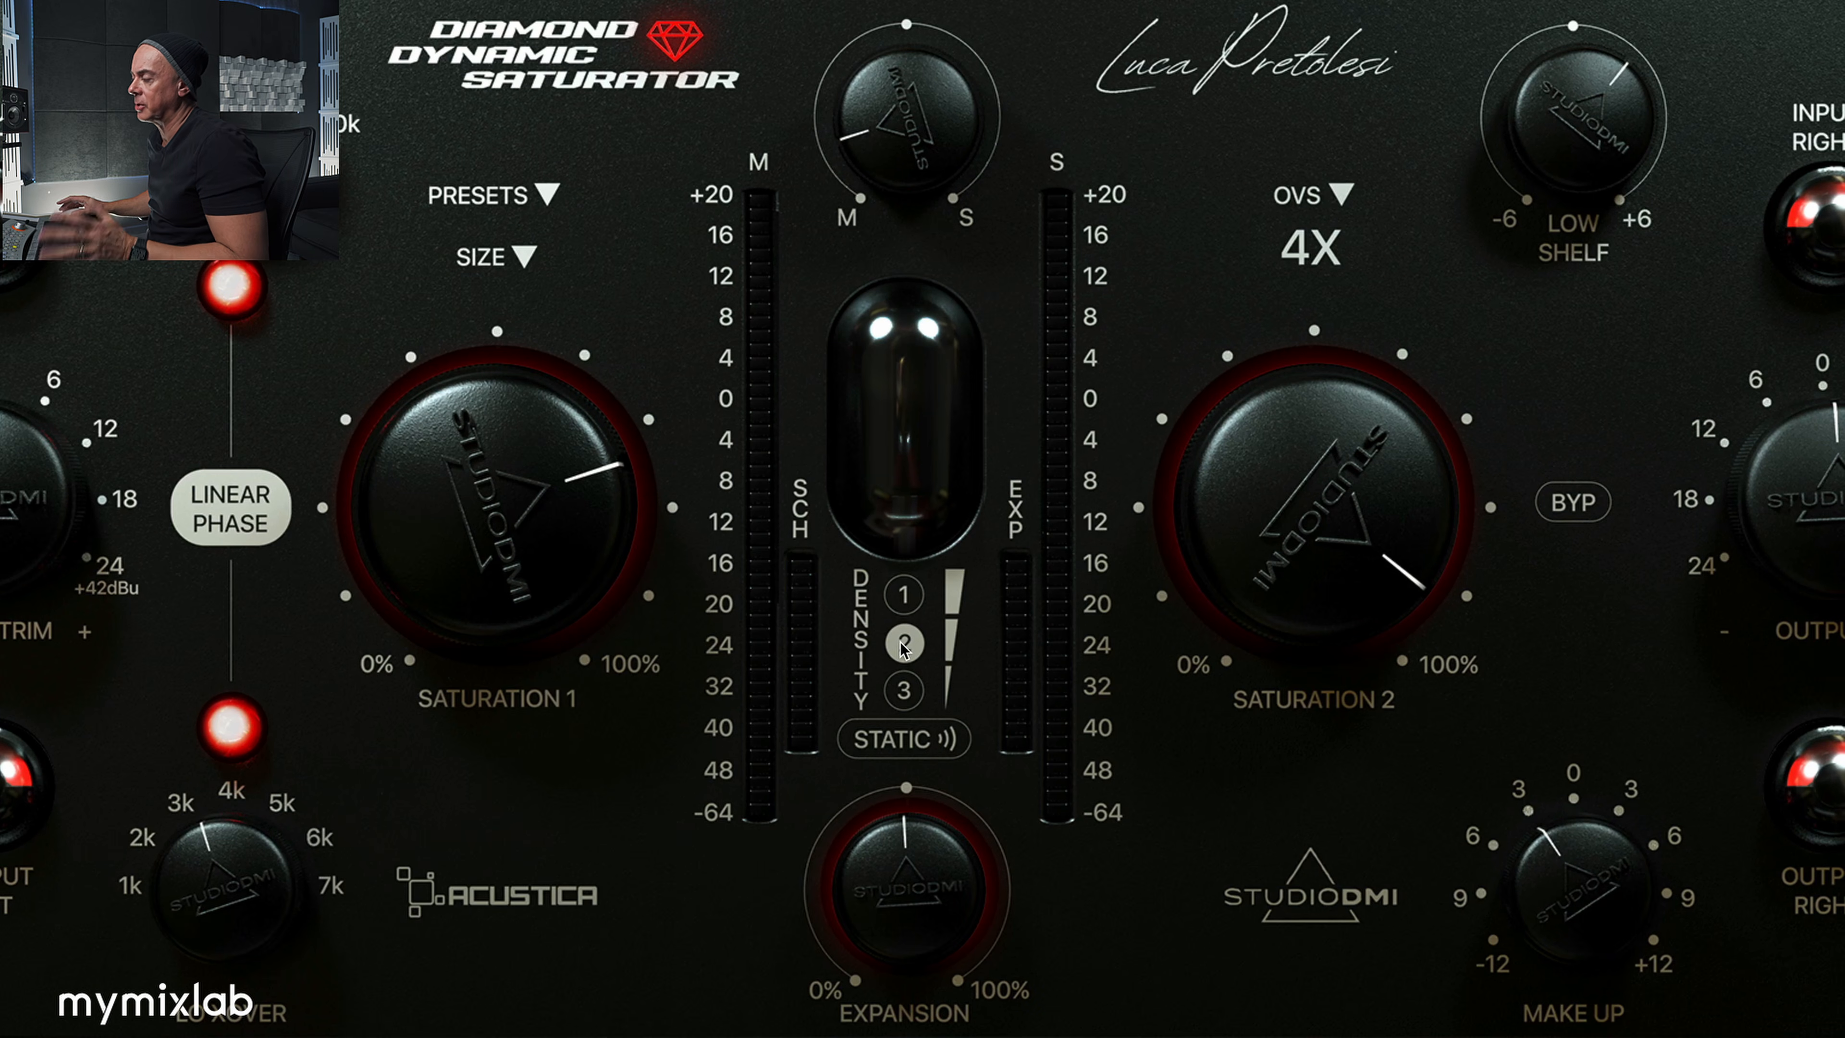
pyautogui.click(908, 603)
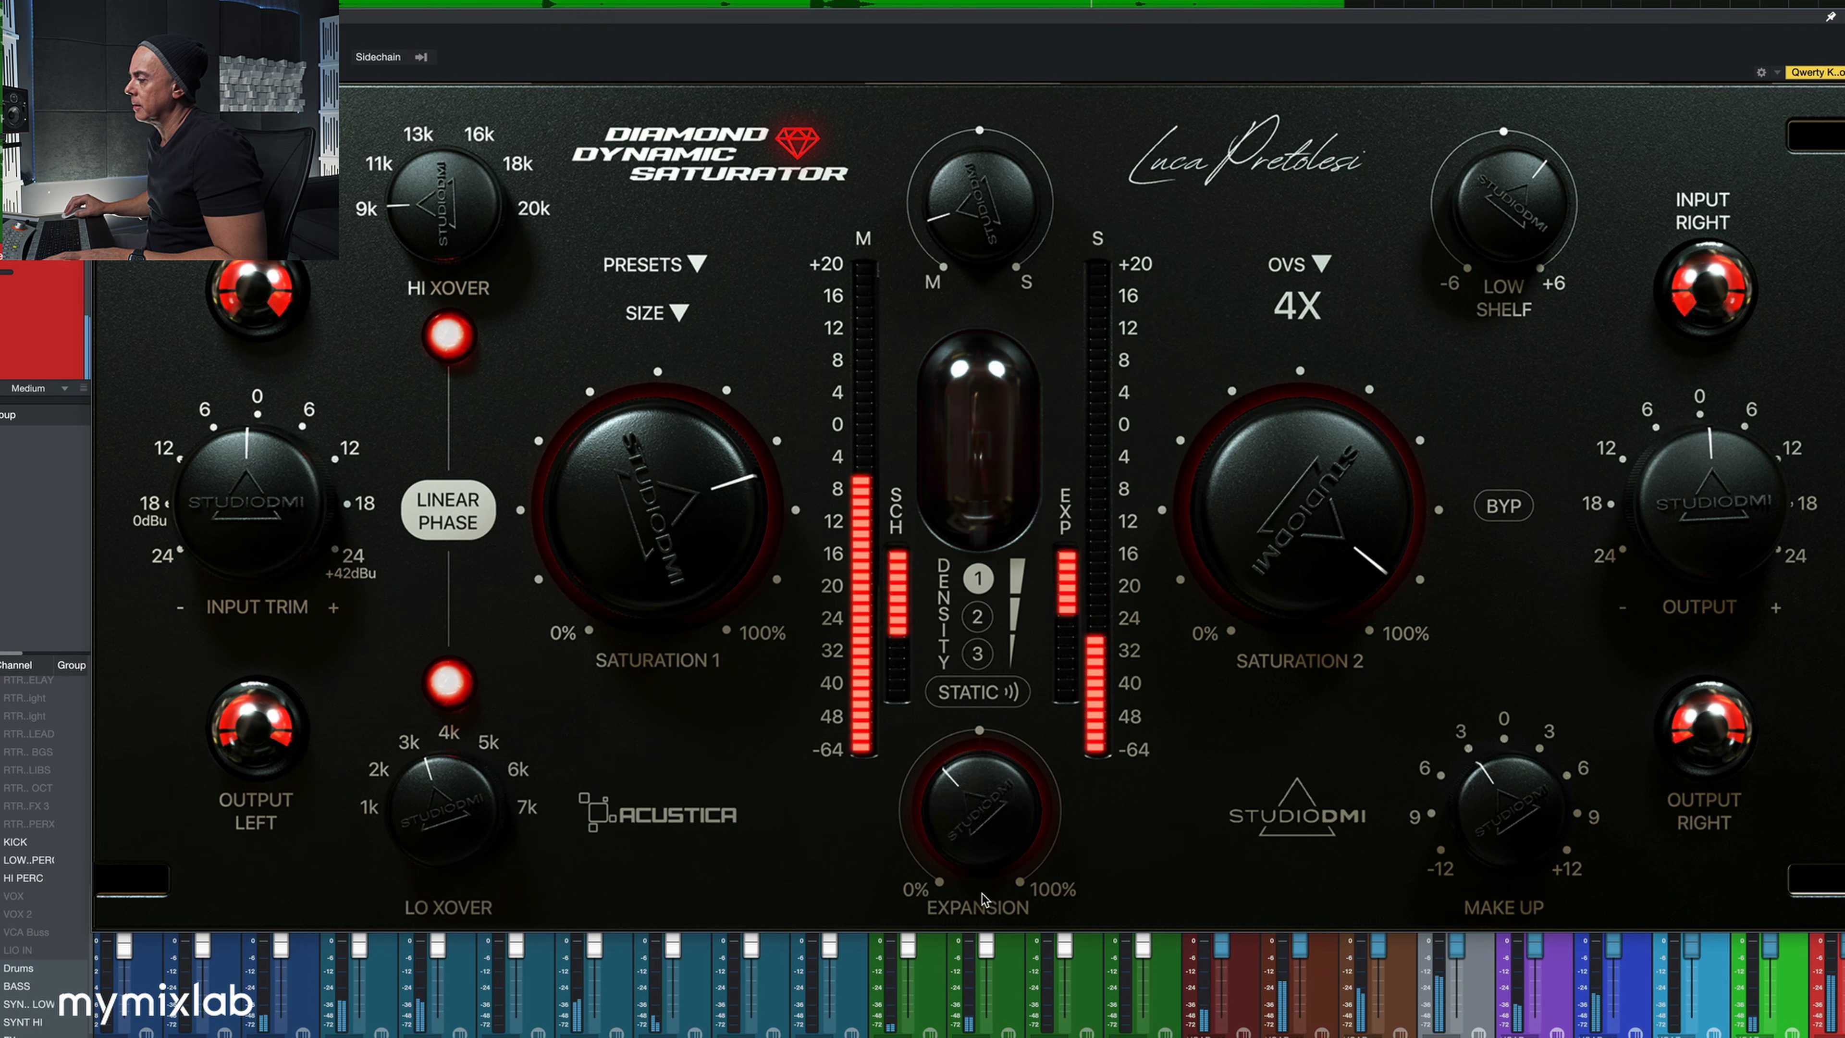
# - Rebalance the Drums saturator during playback, raising Expansion to about 75% and setting Saturation 2 to about 50%
pyautogui.moveTo(982, 900); pyautogui.dragTo(980, 840)
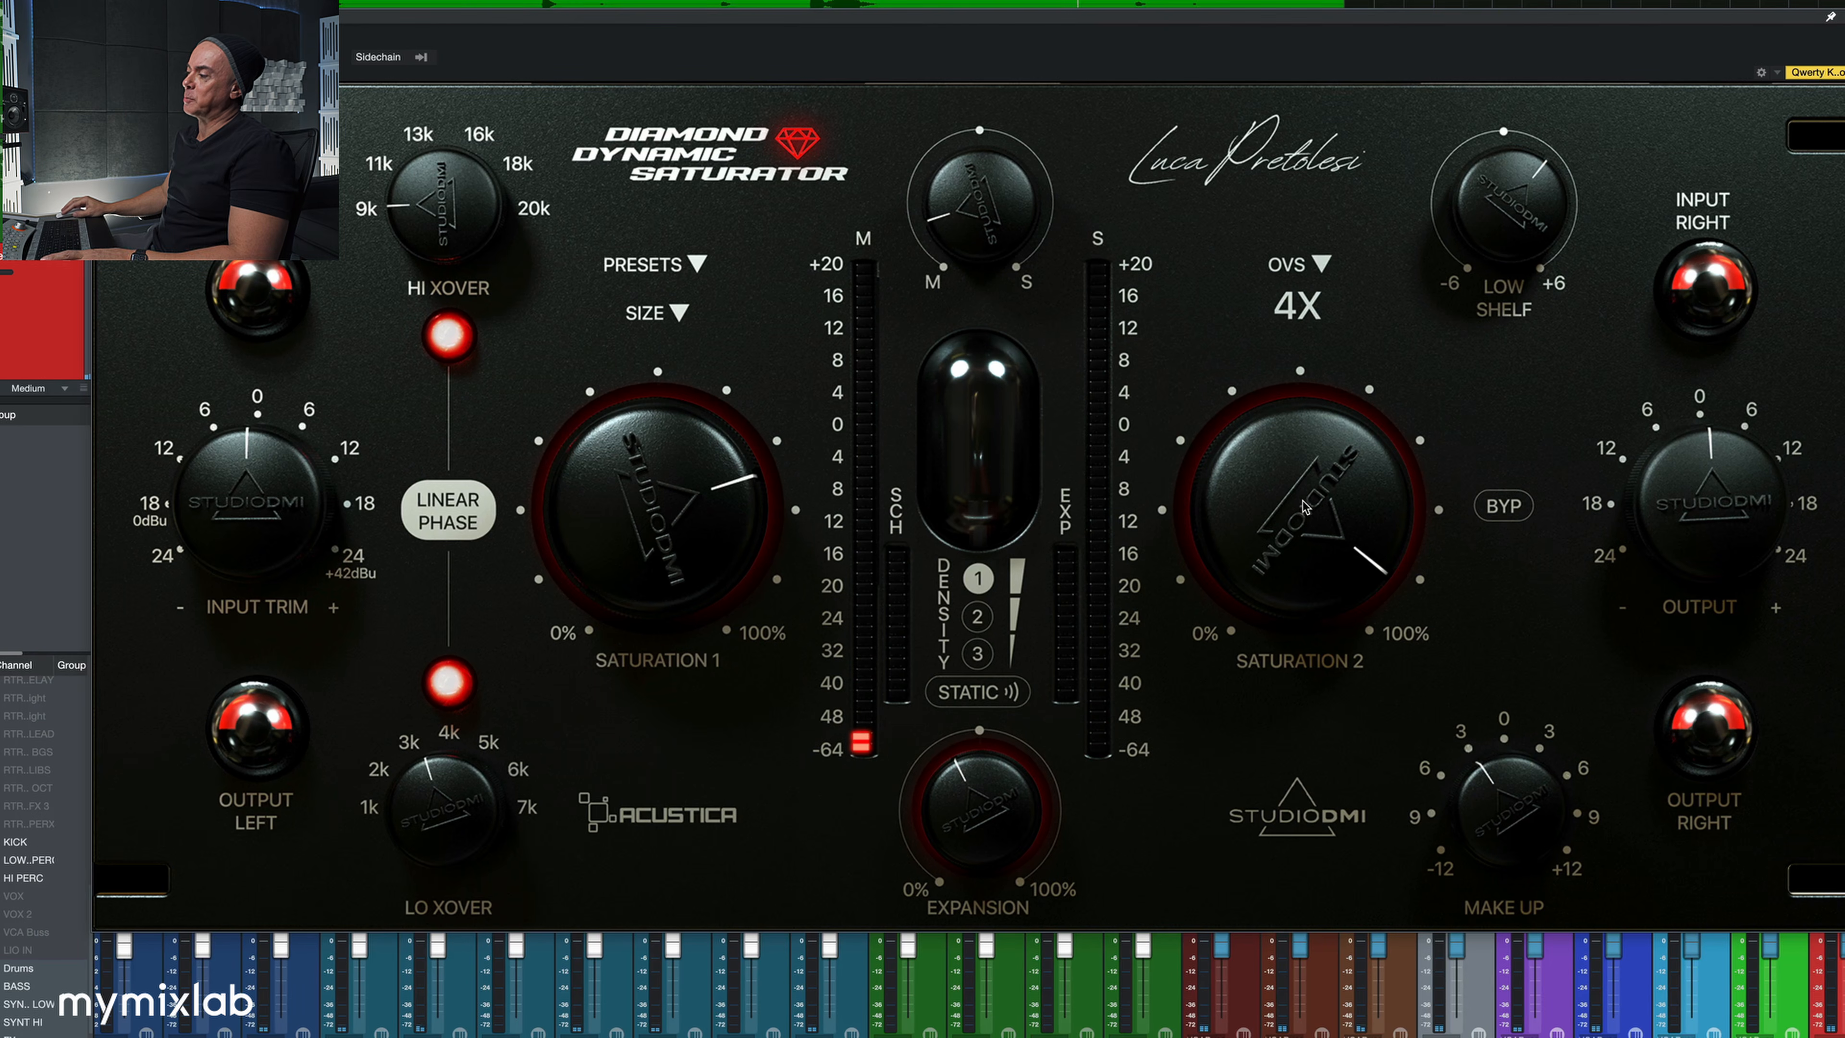
pyautogui.moveTo(1306, 507); pyautogui.dragTo(1298, 517)
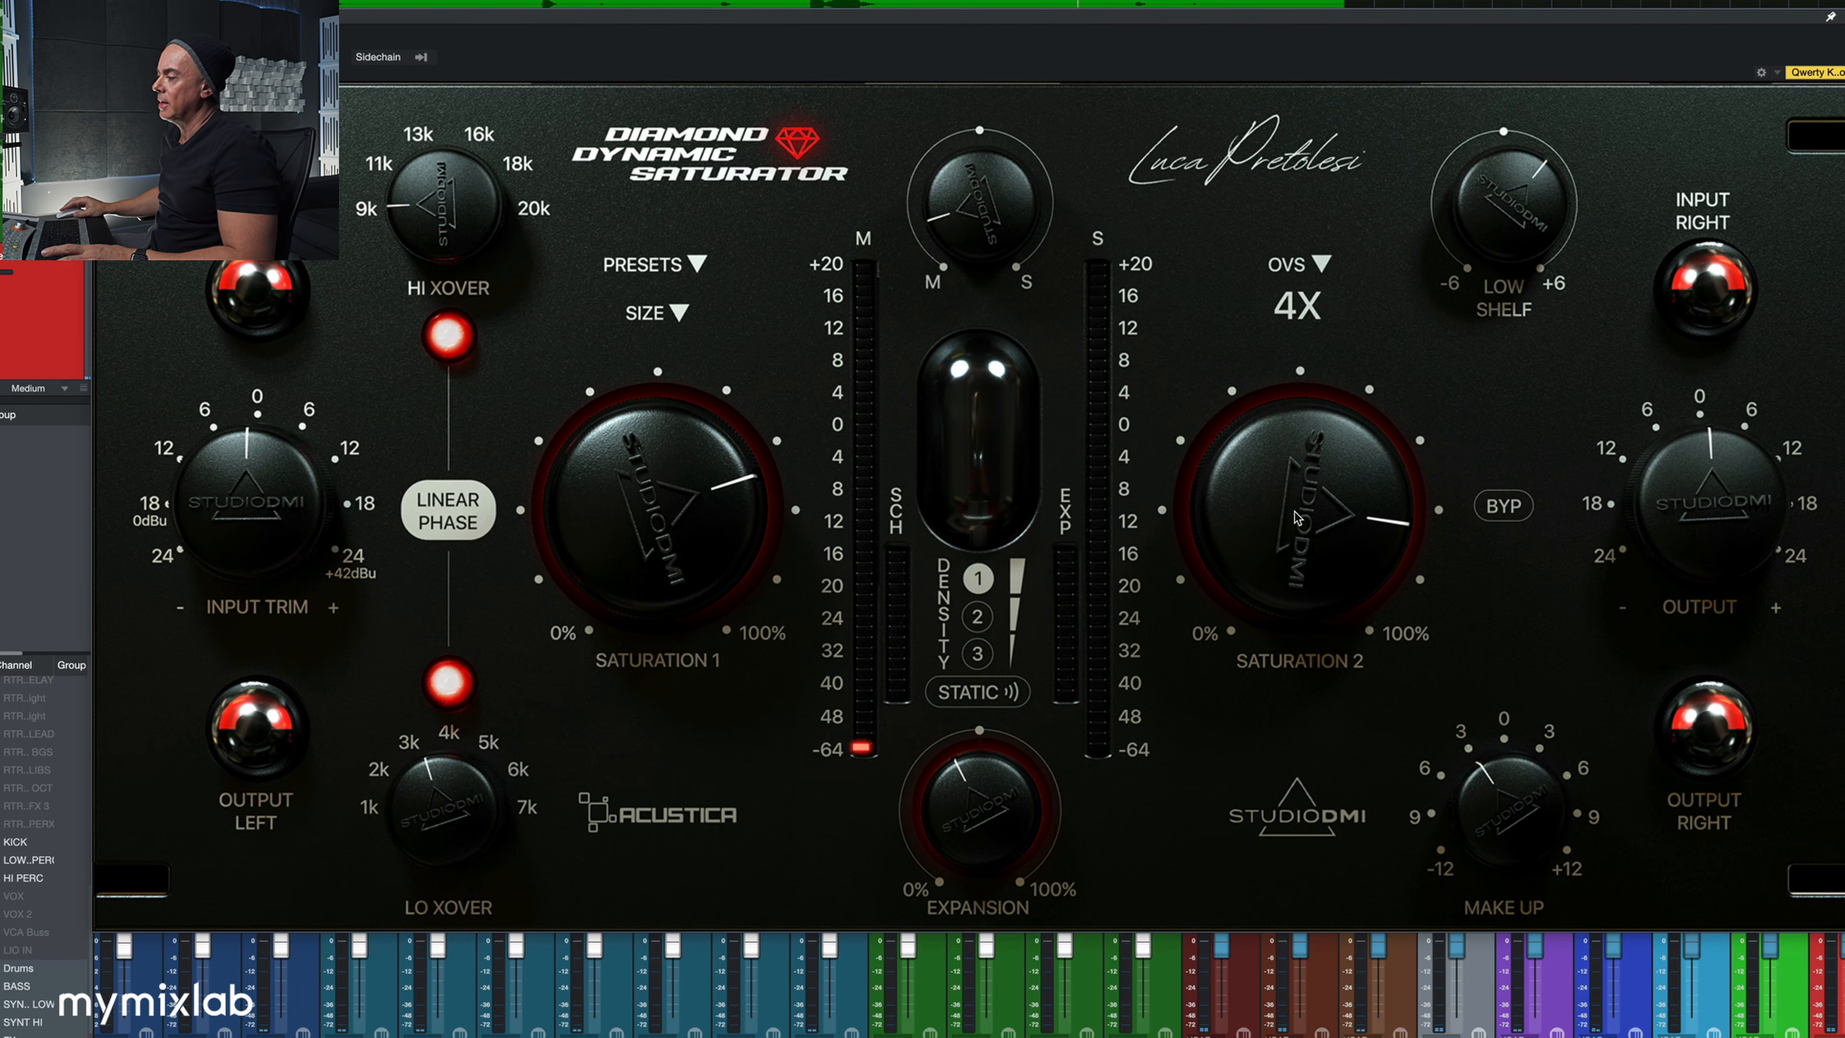
pyautogui.moveTo(1298, 517); pyautogui.dragTo(989, 814)
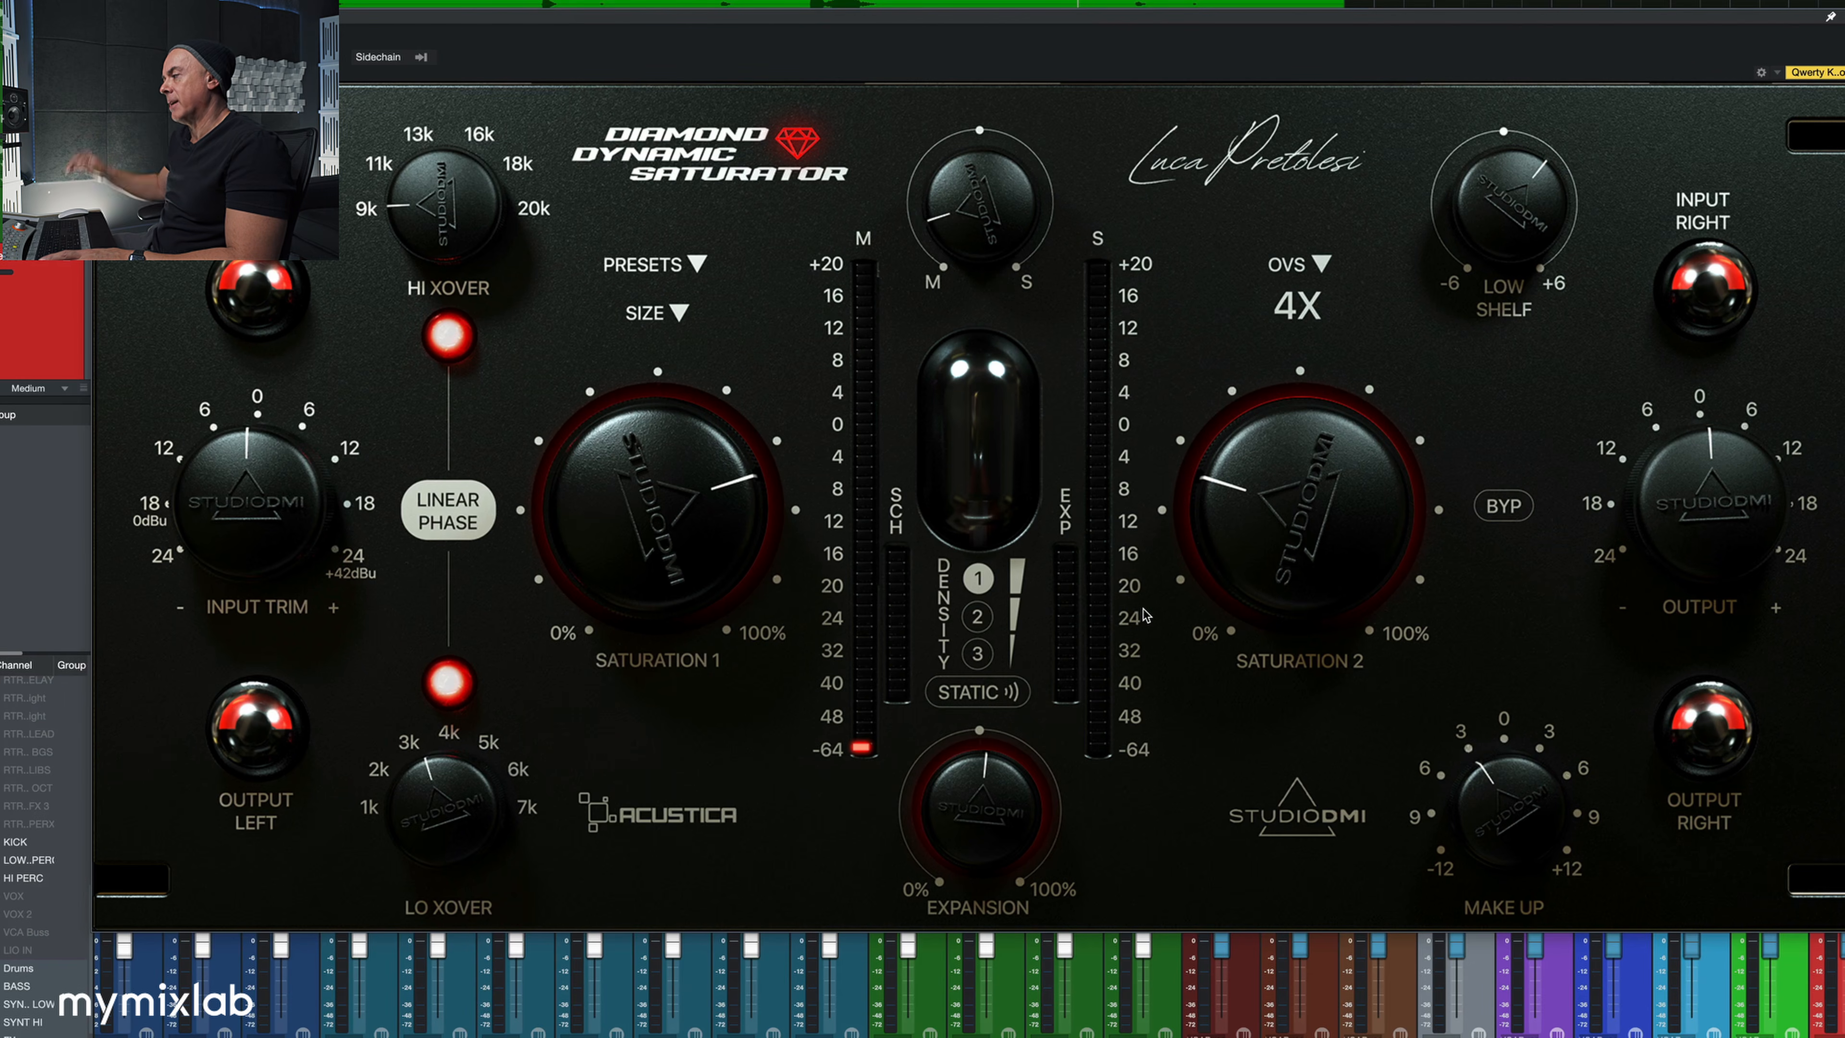
pyautogui.press('space')
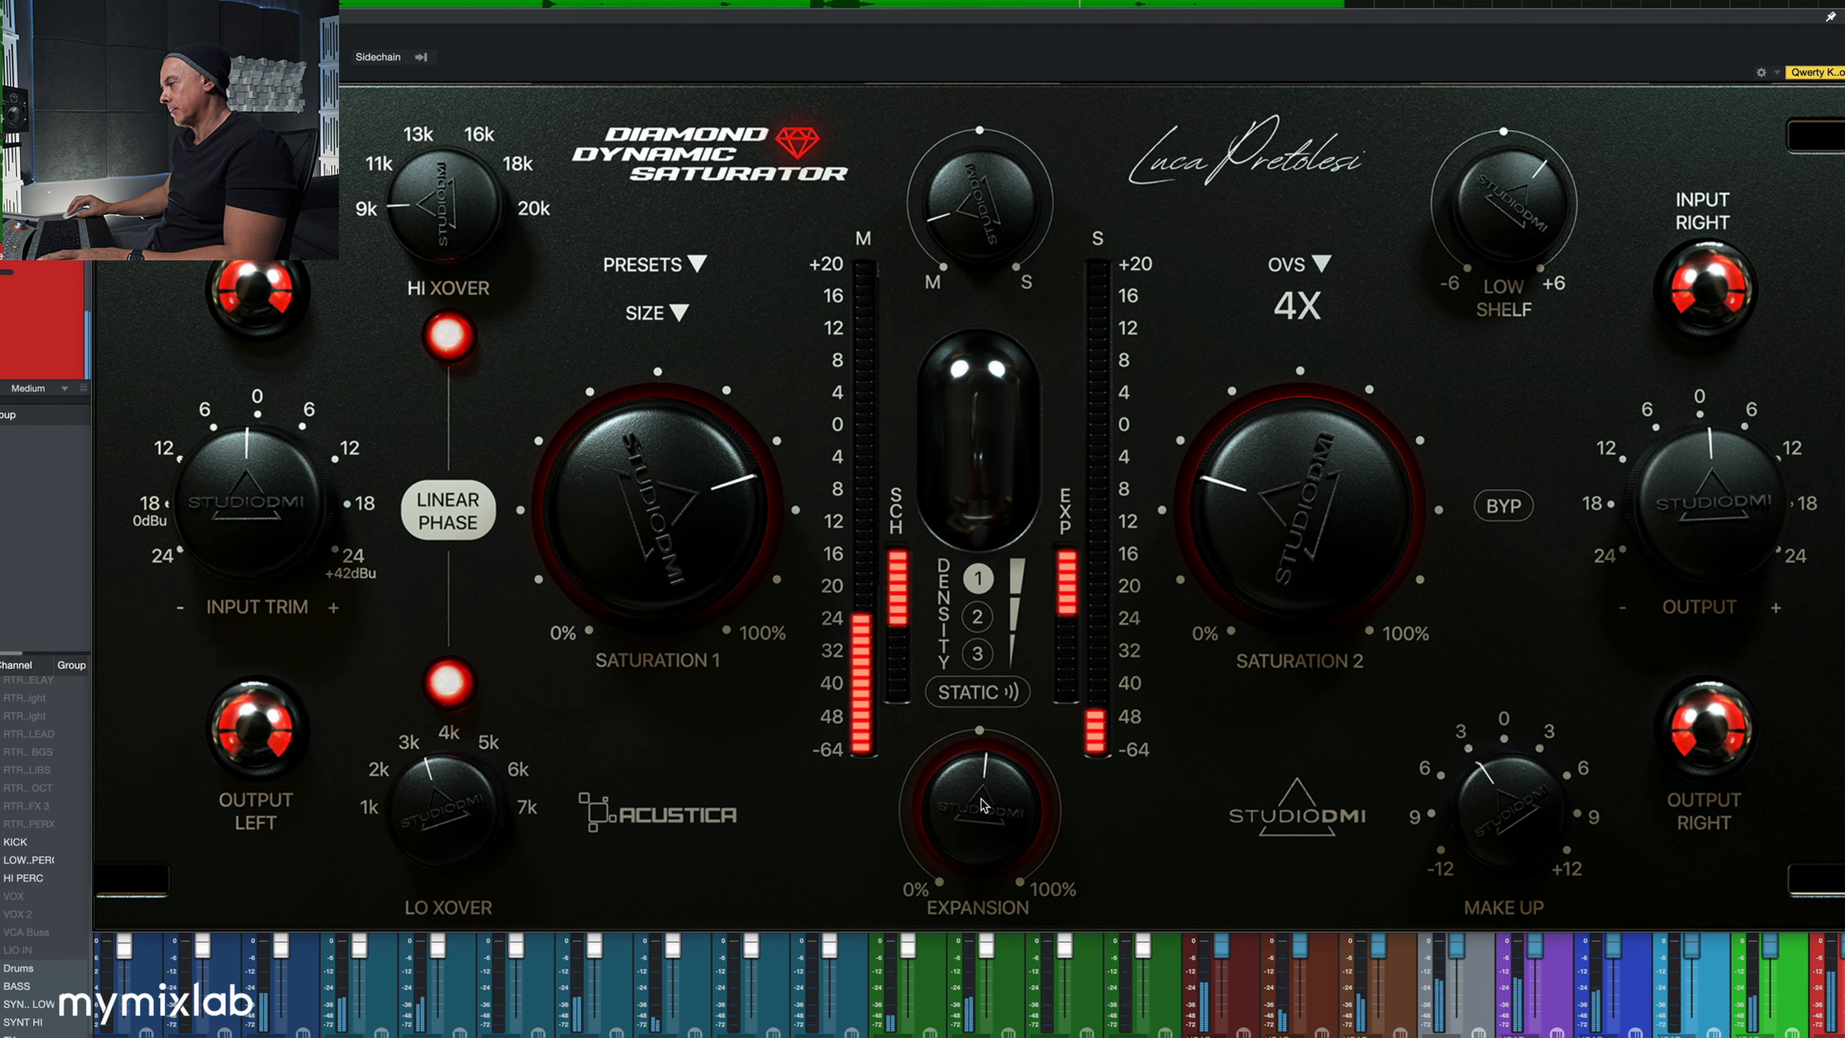
pyautogui.moveTo(982, 803)
pyautogui.mouseDown()
pyautogui.moveTo(999, 760)
pyautogui.moveTo(992, 776)
pyautogui.mouseUp()
pyautogui.moveTo(1255, 554); pyautogui.dragTo(1150, 367)
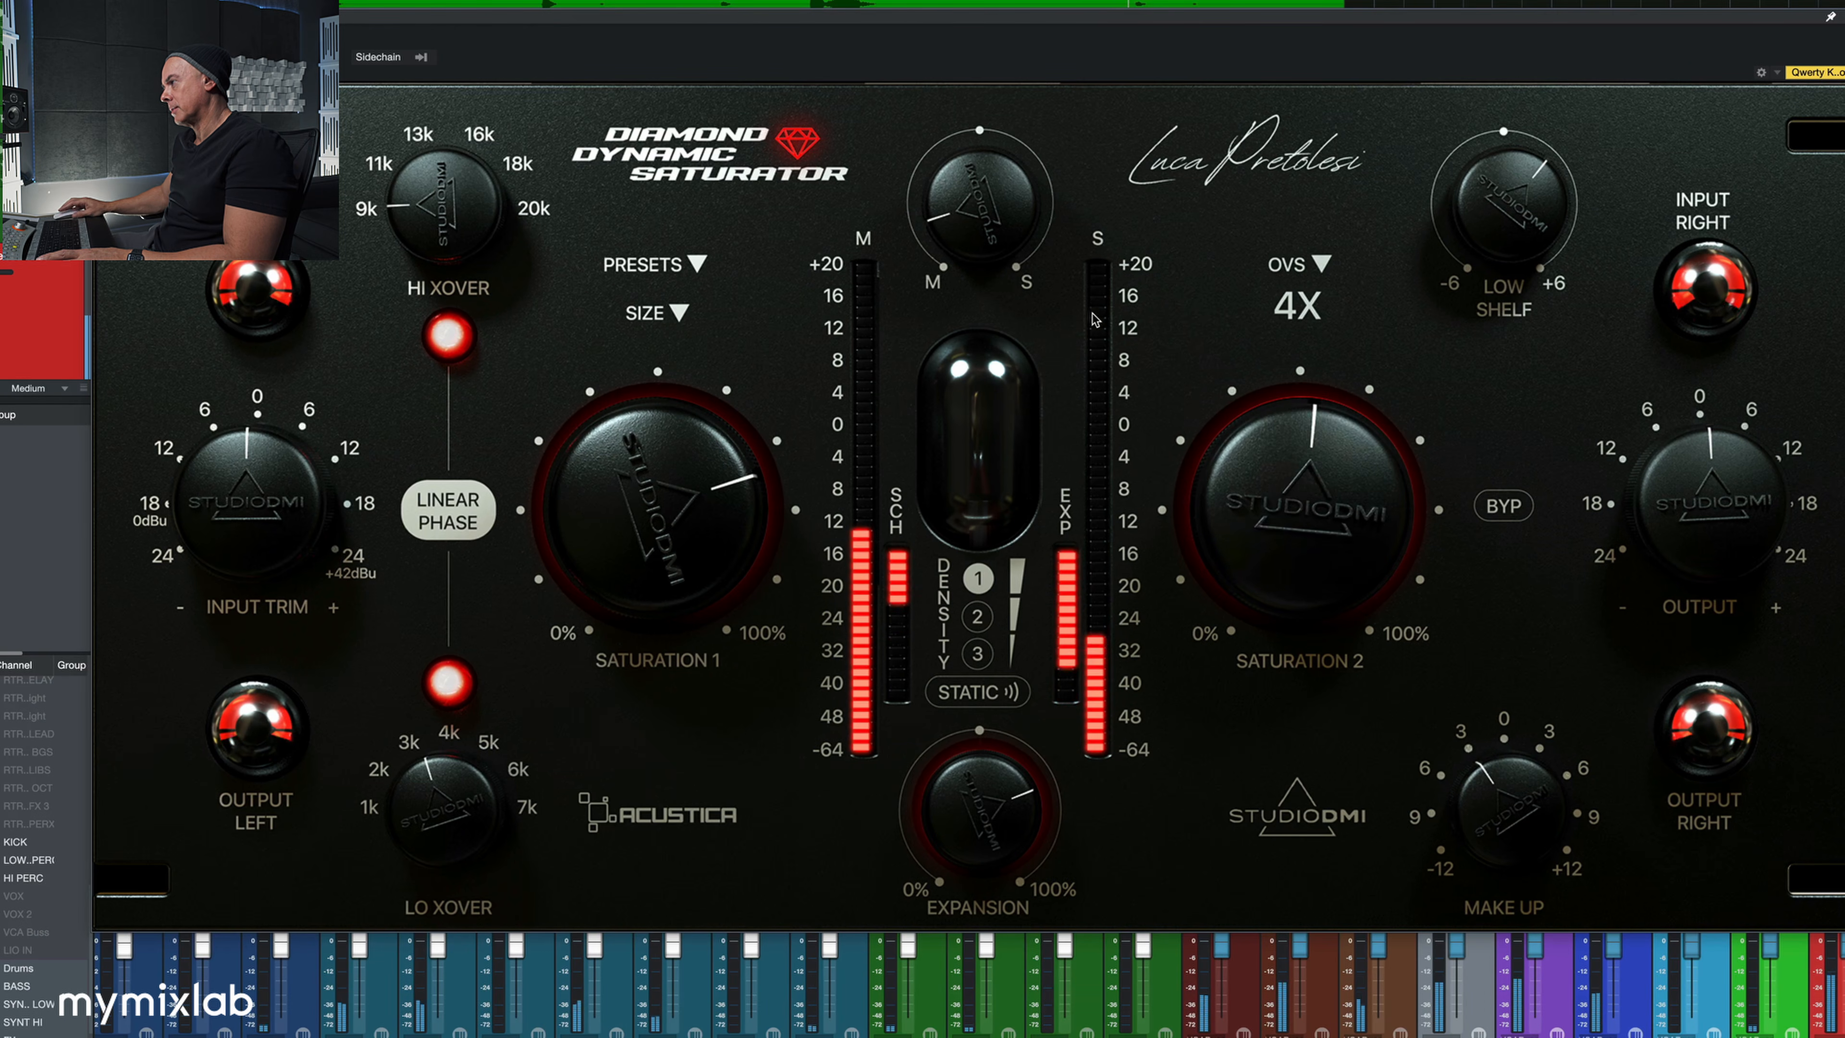
# - Move the Drums mid/side balance closer to centre, set the Hi Xover to about 13k, and raise Saturation 2 to about 60%
pyautogui.moveTo(979, 234); pyautogui.dragTo(973, 212)
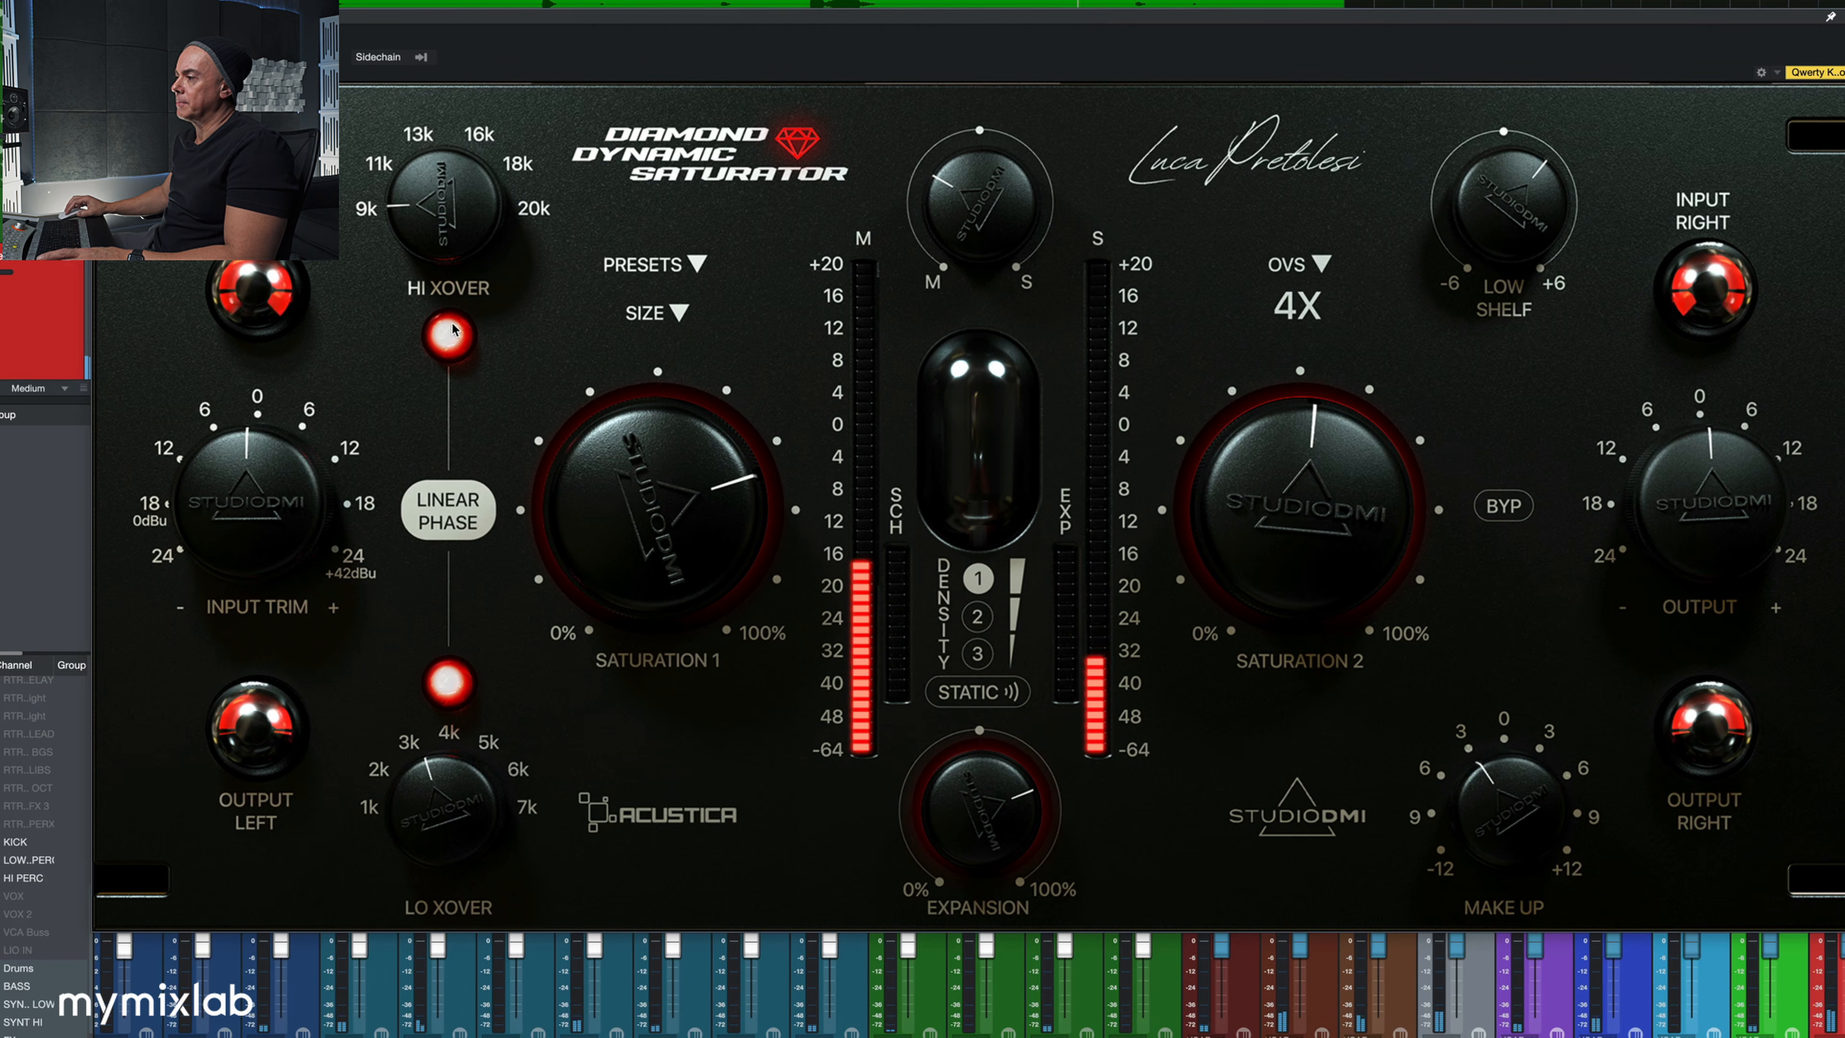
pyautogui.moveTo(441, 216); pyautogui.dragTo(441, 178)
pyautogui.moveTo(1267, 446); pyautogui.dragTo(1259, 429)
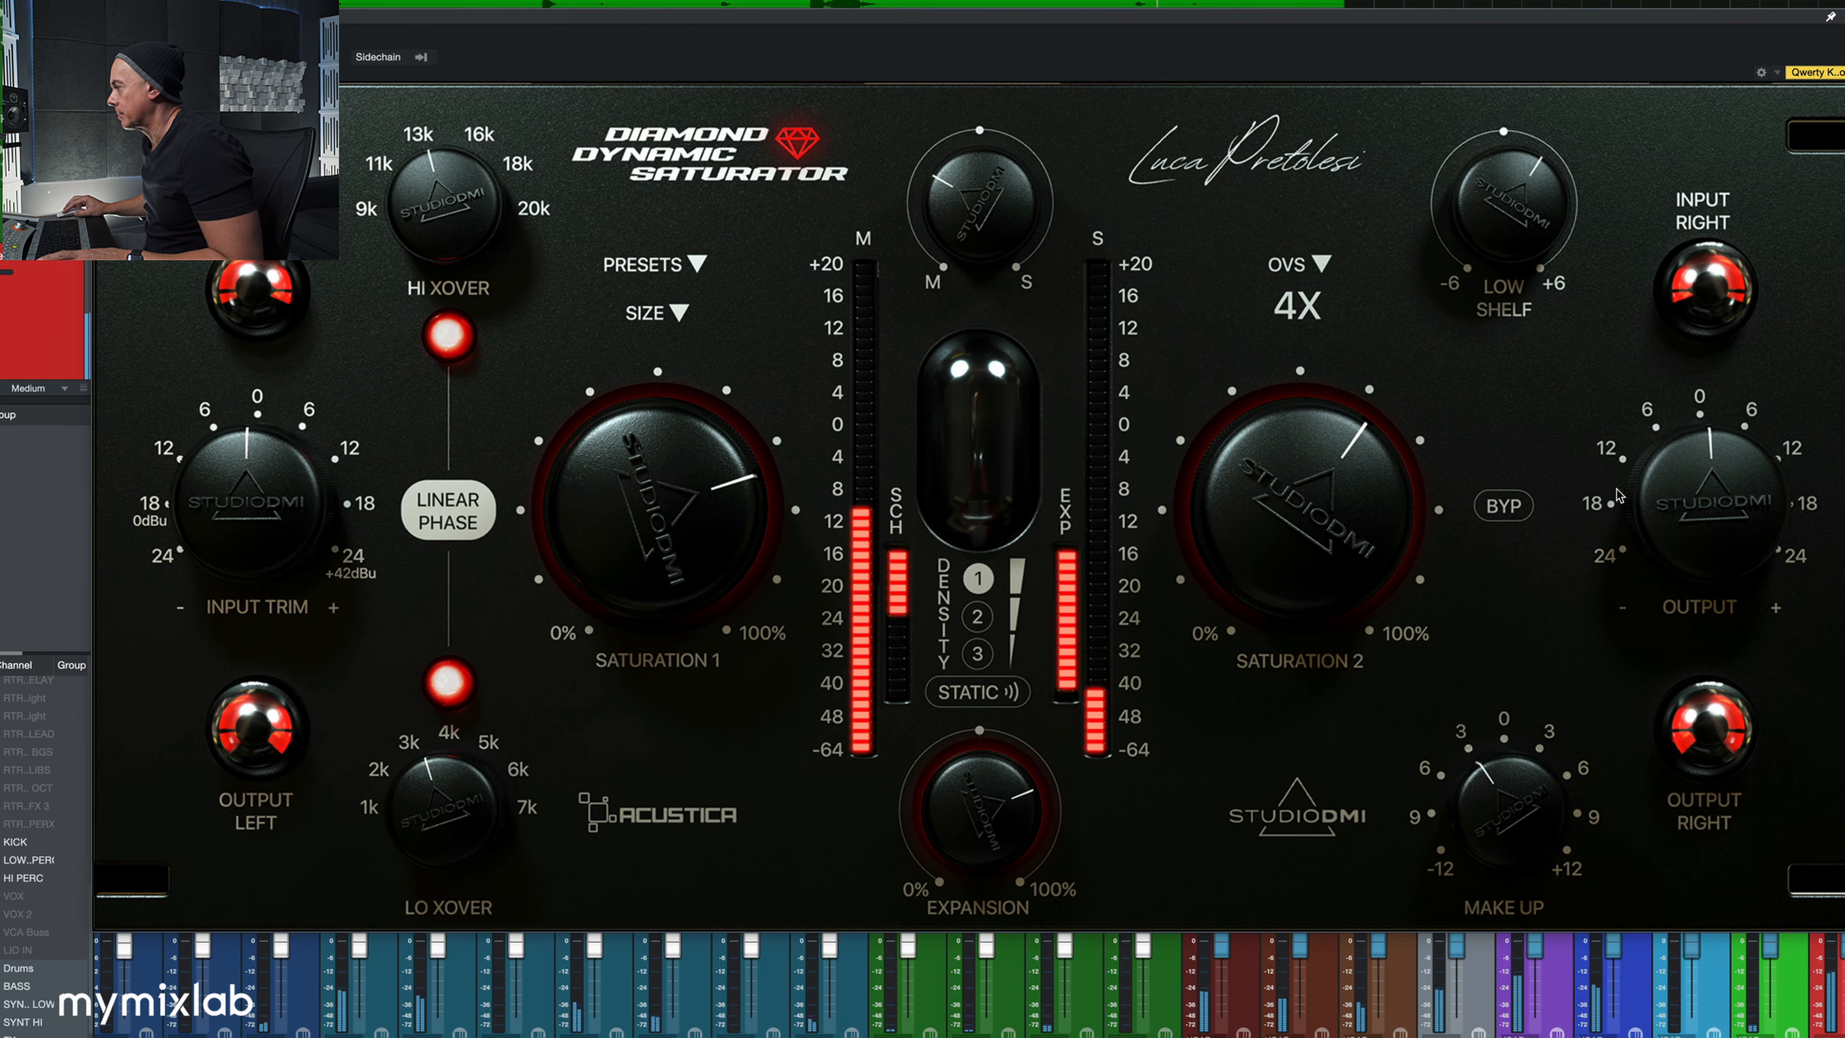
# - Compare the Drums saturator against bypass during playback, stop playback, and fine-tune the slight Low Shelf boost
pyautogui.click(1504, 506)
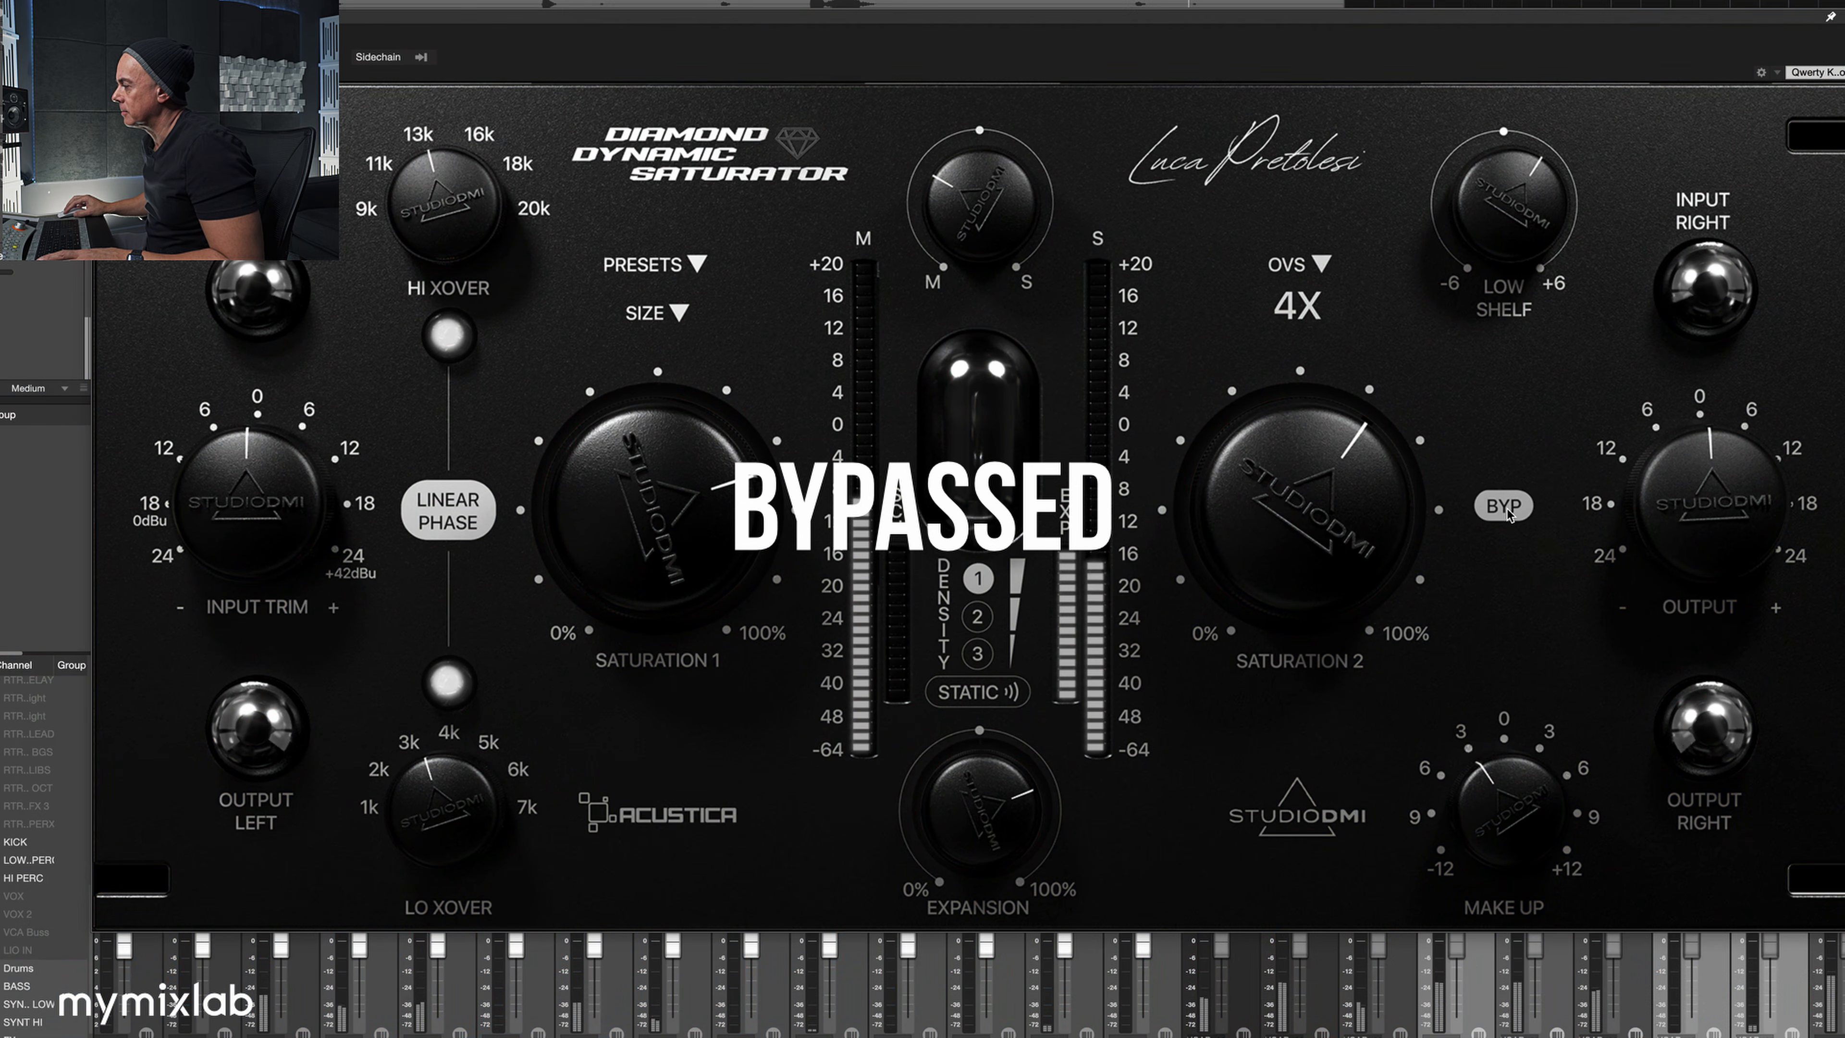
pyautogui.click(1504, 506)
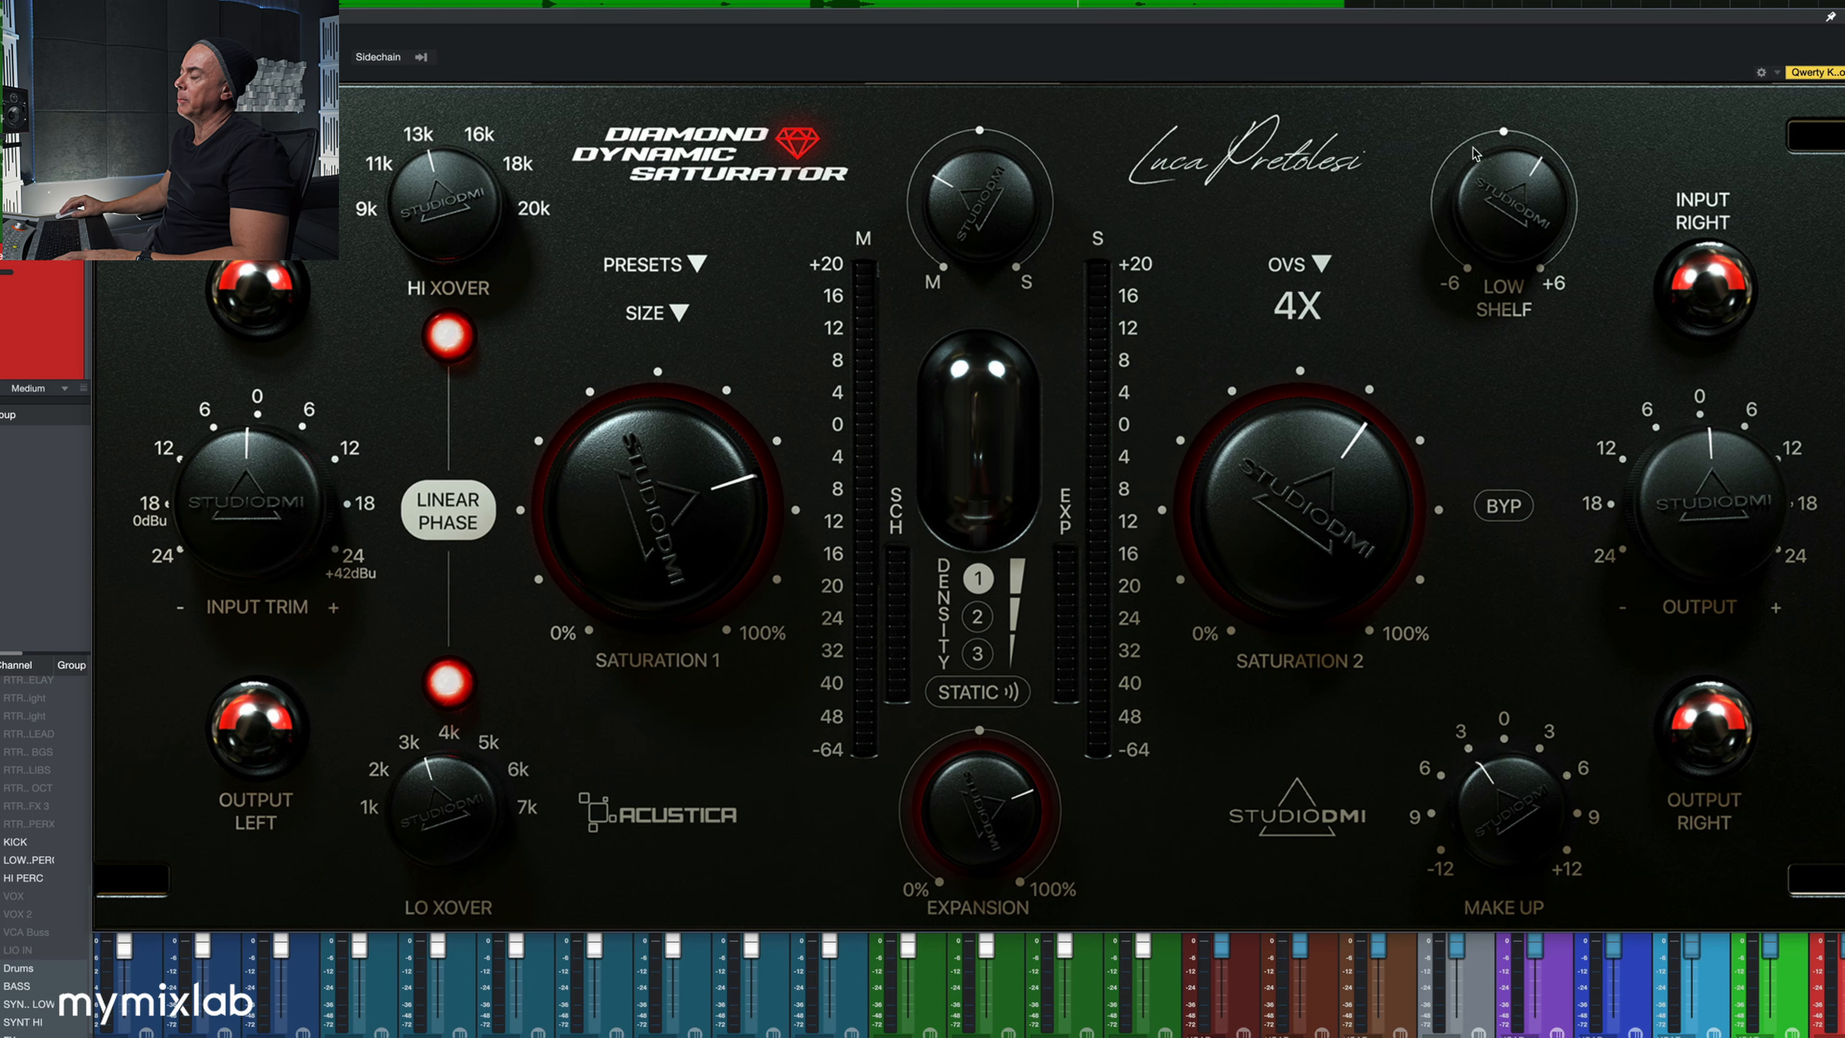
pyautogui.moveTo(1517, 189); pyautogui.dragTo(1517, 184)
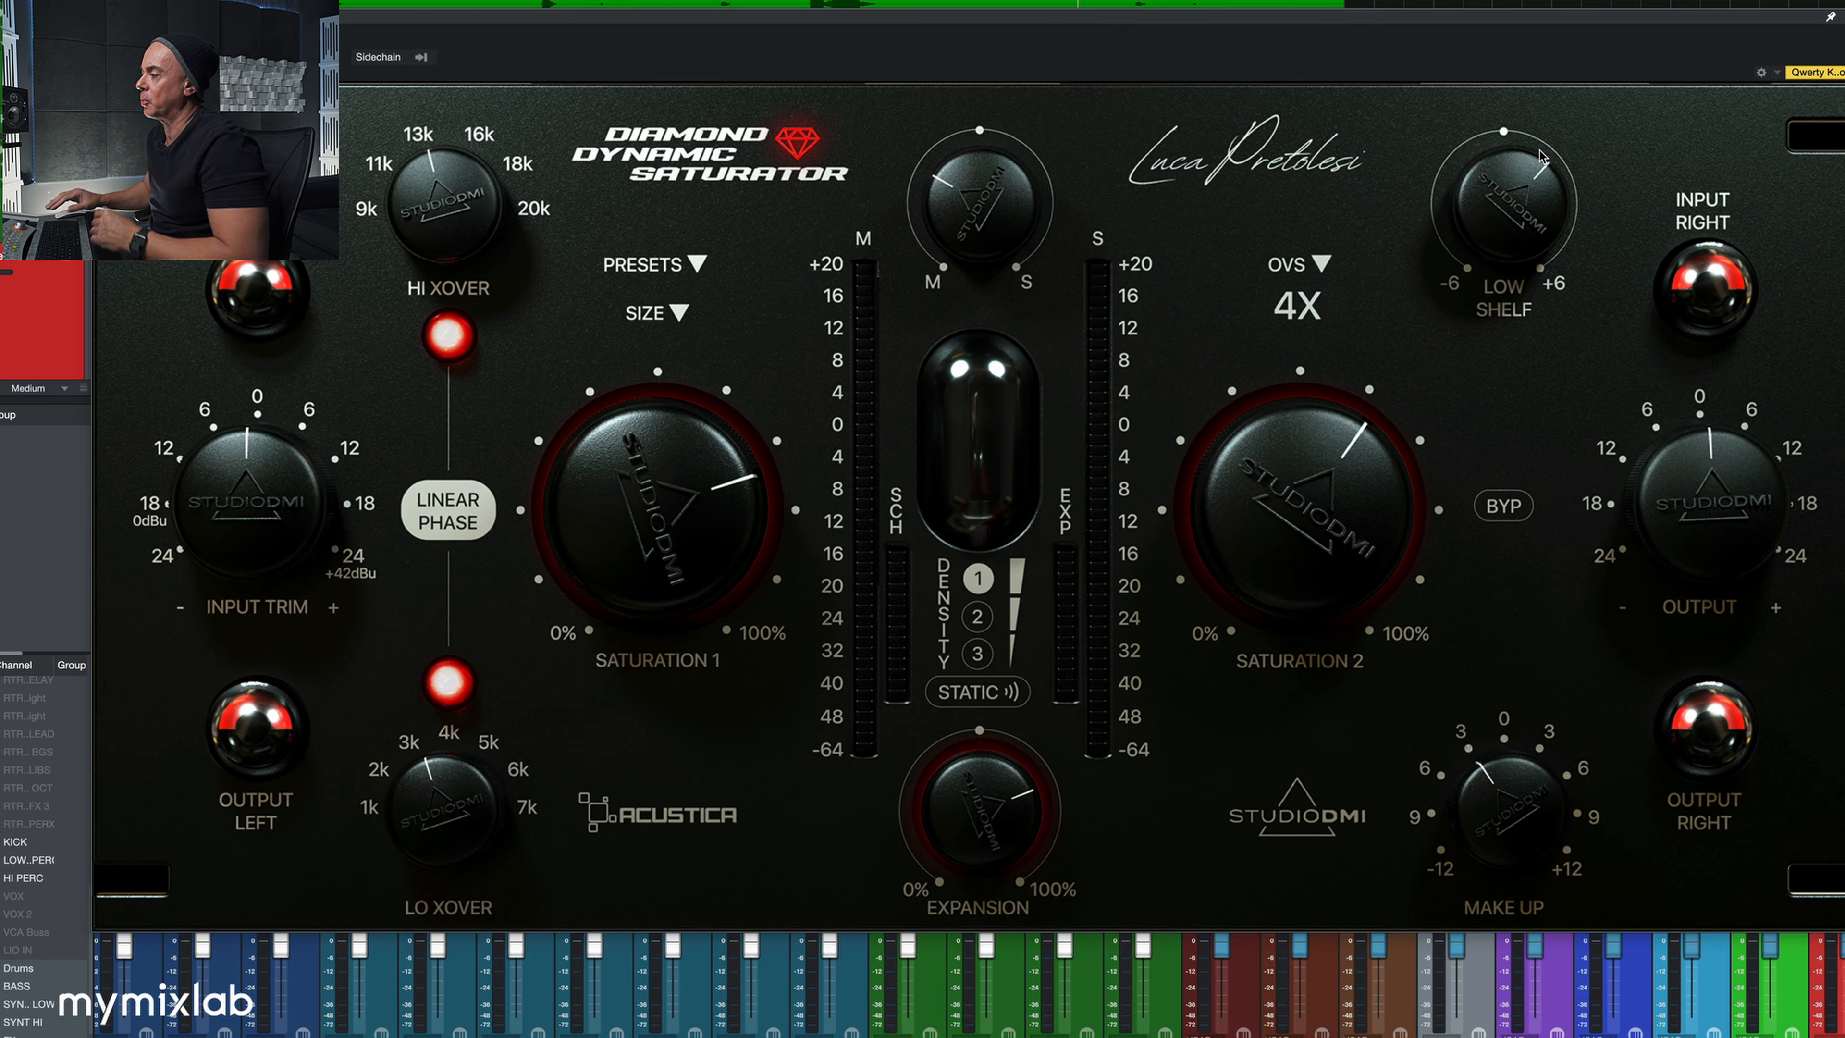
pyautogui.moveTo(1502, 190)
pyautogui.mouseDown()
pyautogui.moveTo(1494, 204)
pyautogui.moveTo(1500, 186)
pyautogui.mouseUp()
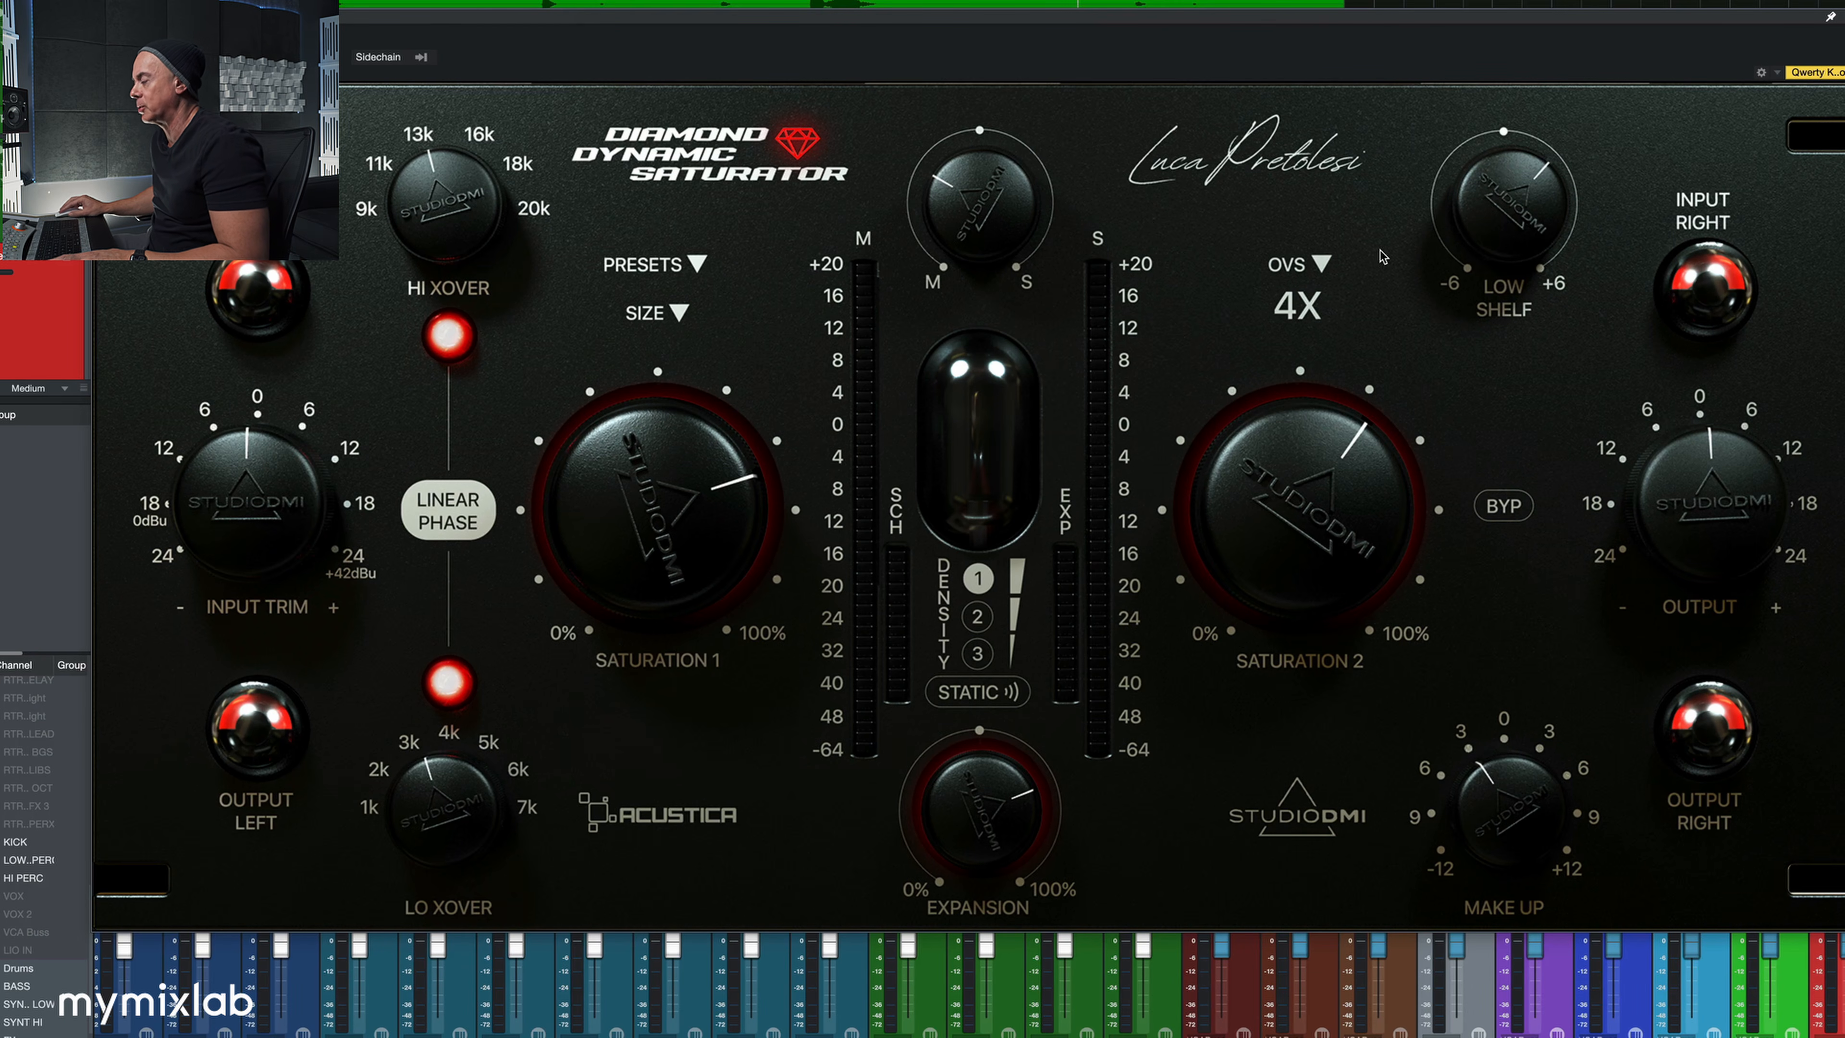
pyautogui.moveTo(1524, 215); pyautogui.dragTo(1514, 217)
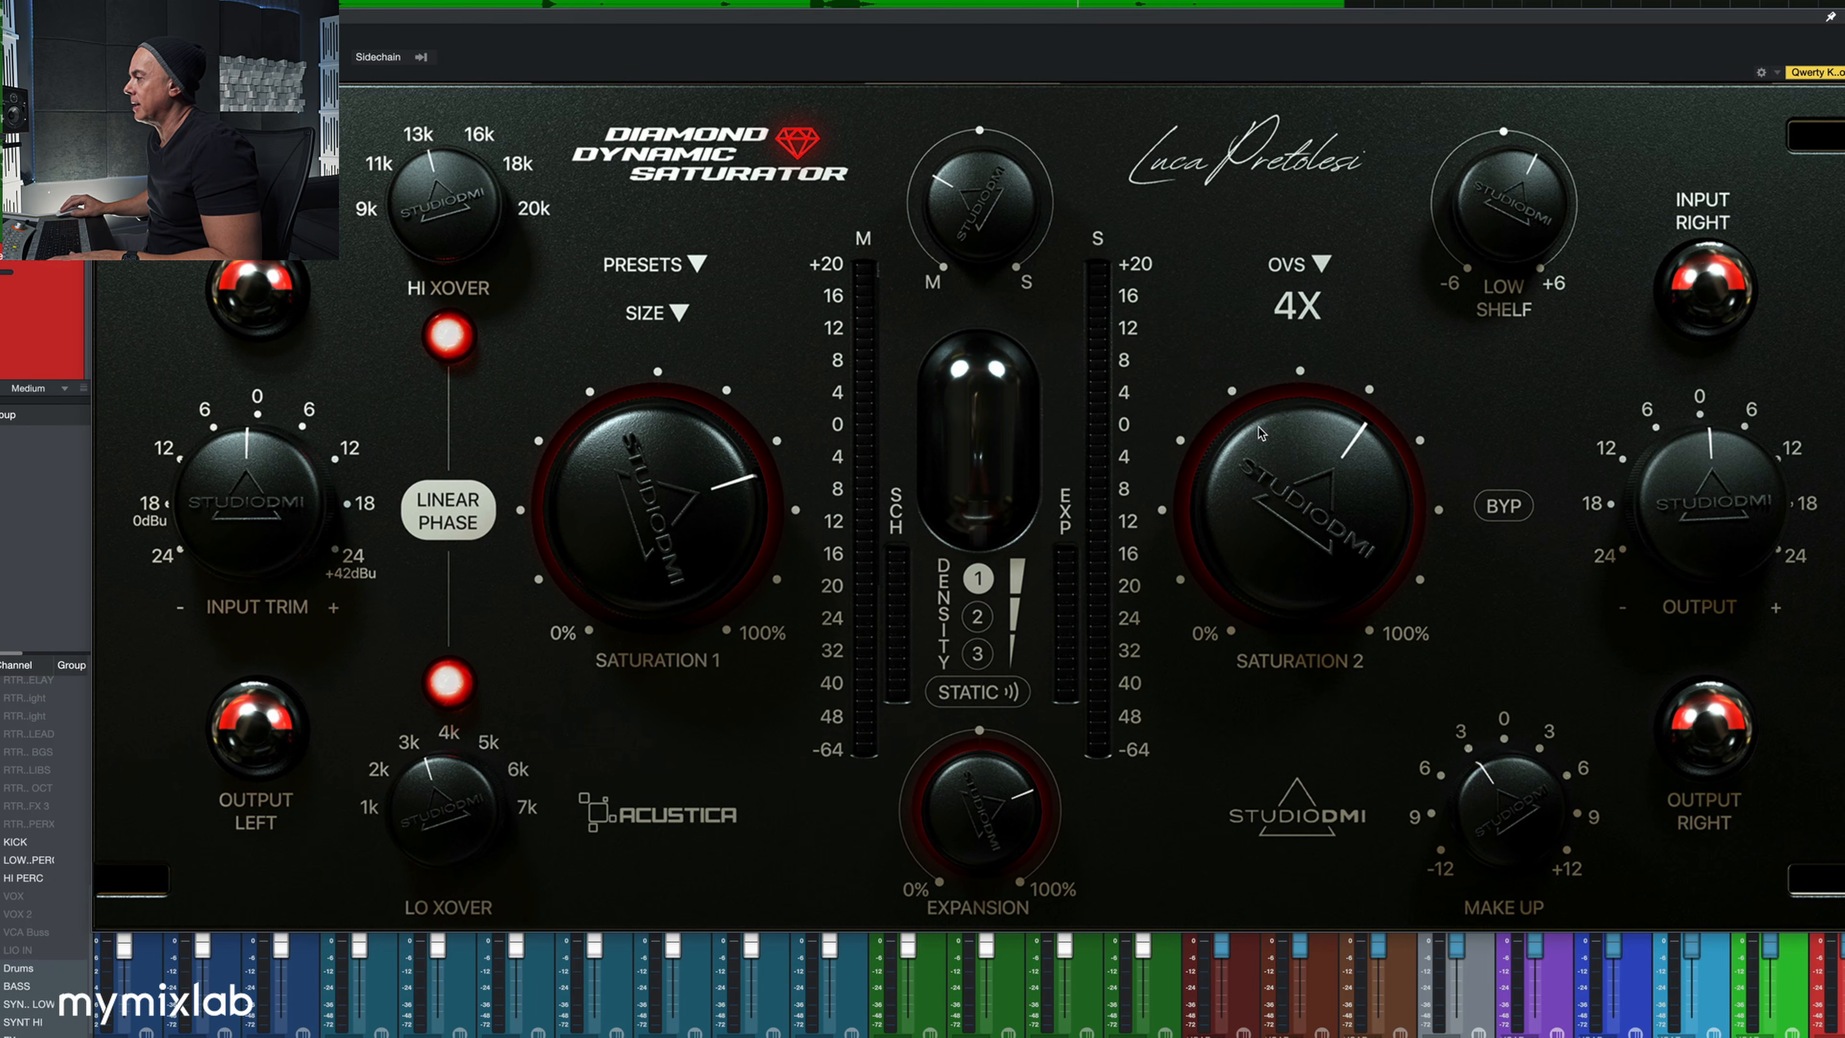
# - Play the section again and toggle the Drums saturator's bypass to compare it, leaving the processing engaged
pyautogui.click(1476, 509)
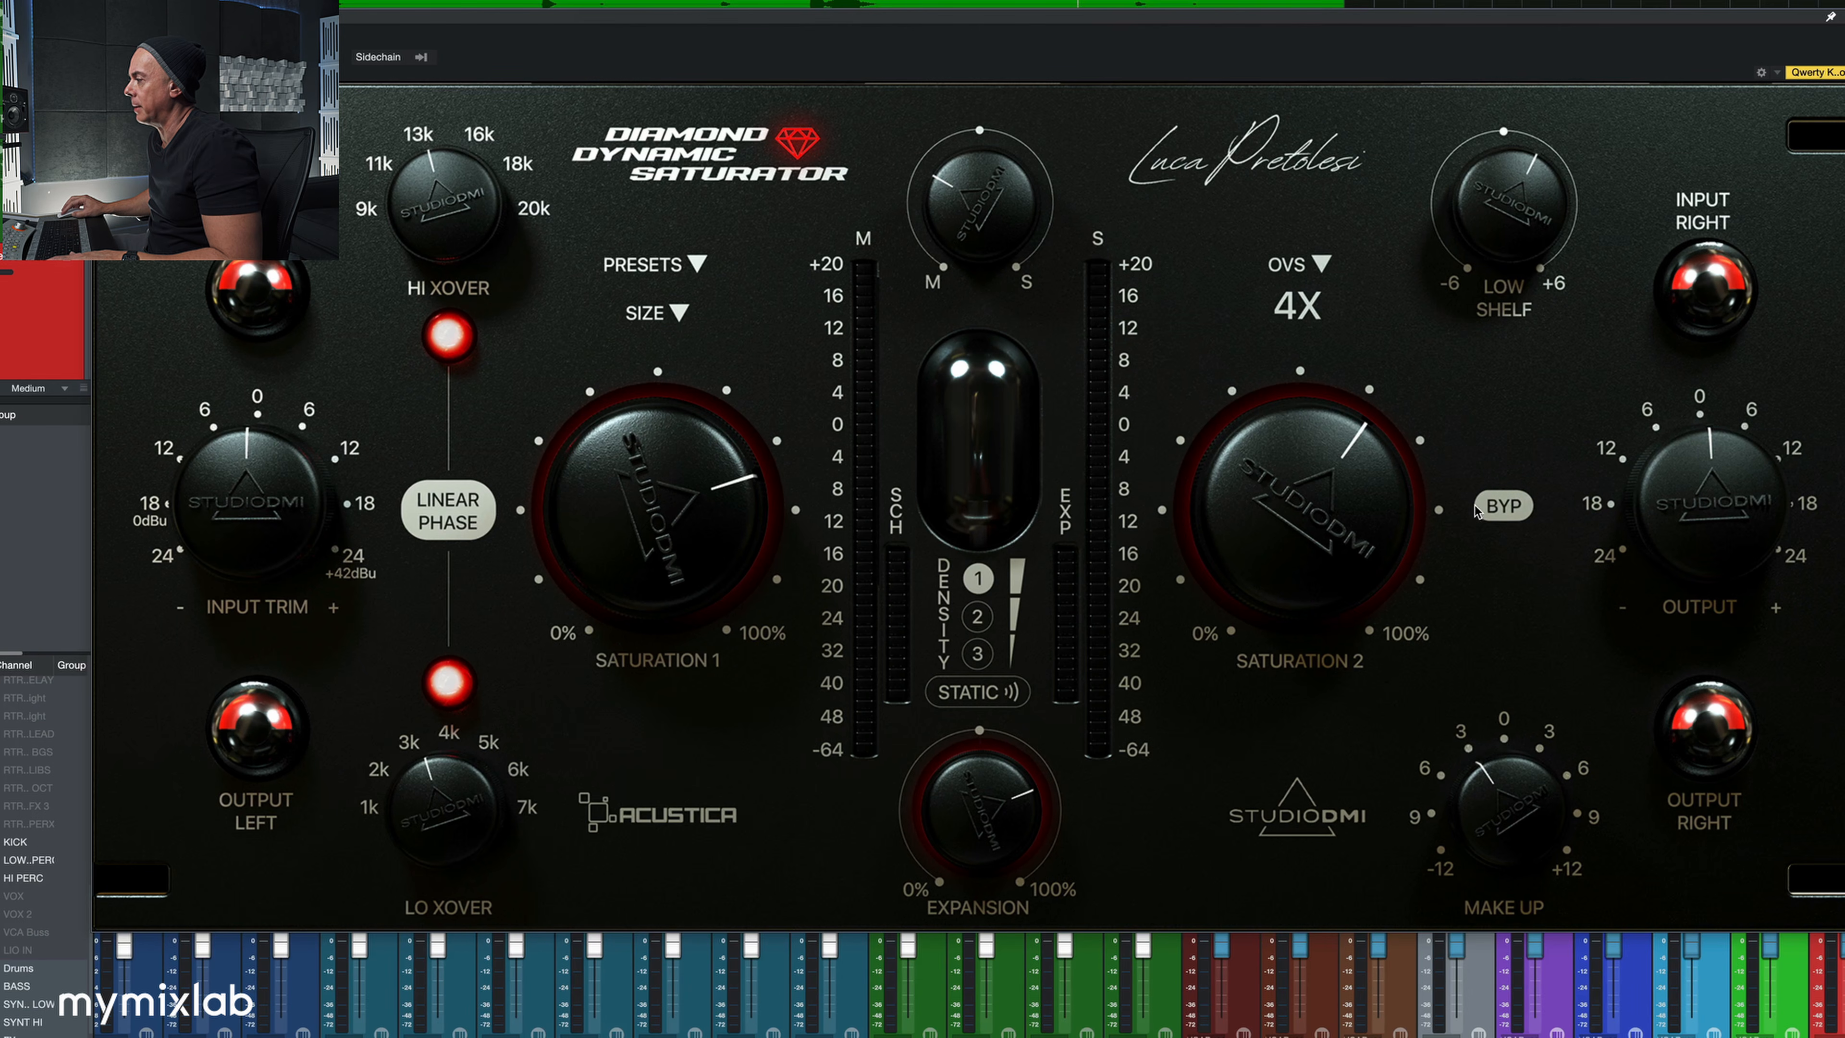
pyautogui.click(808, 139)
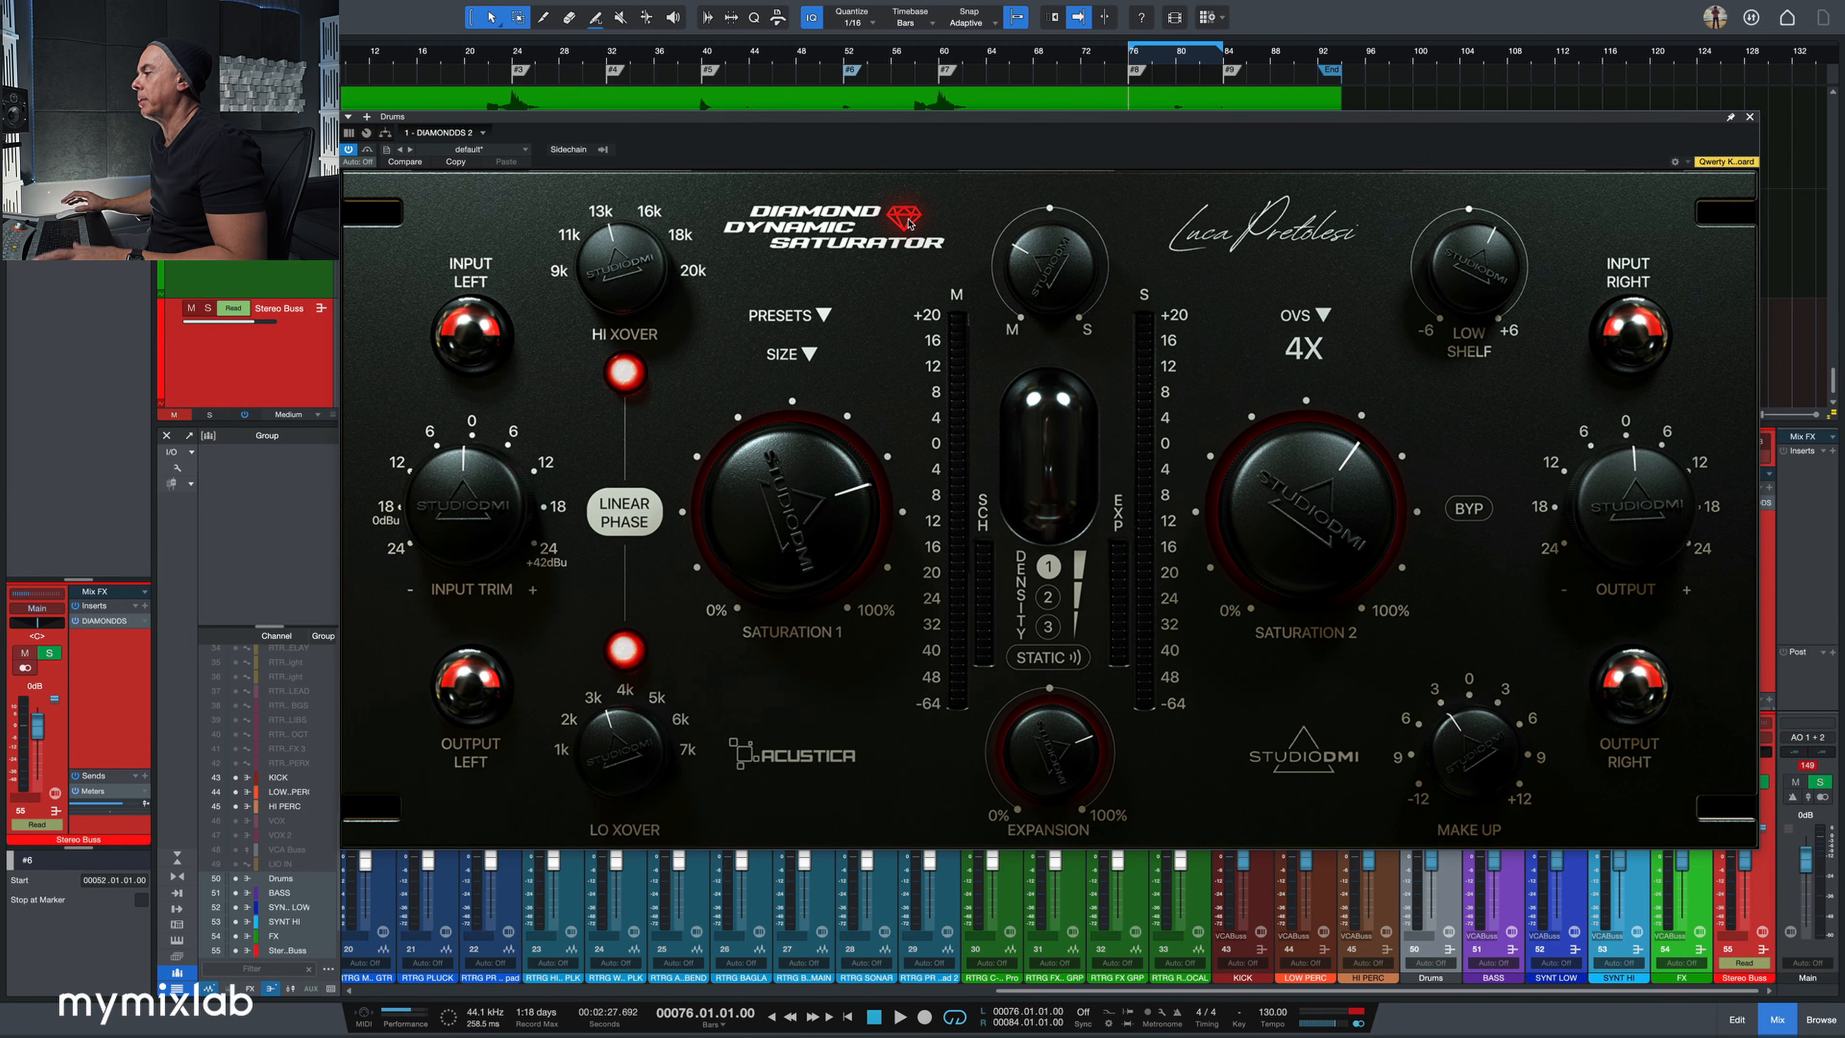
pyautogui.press('space')
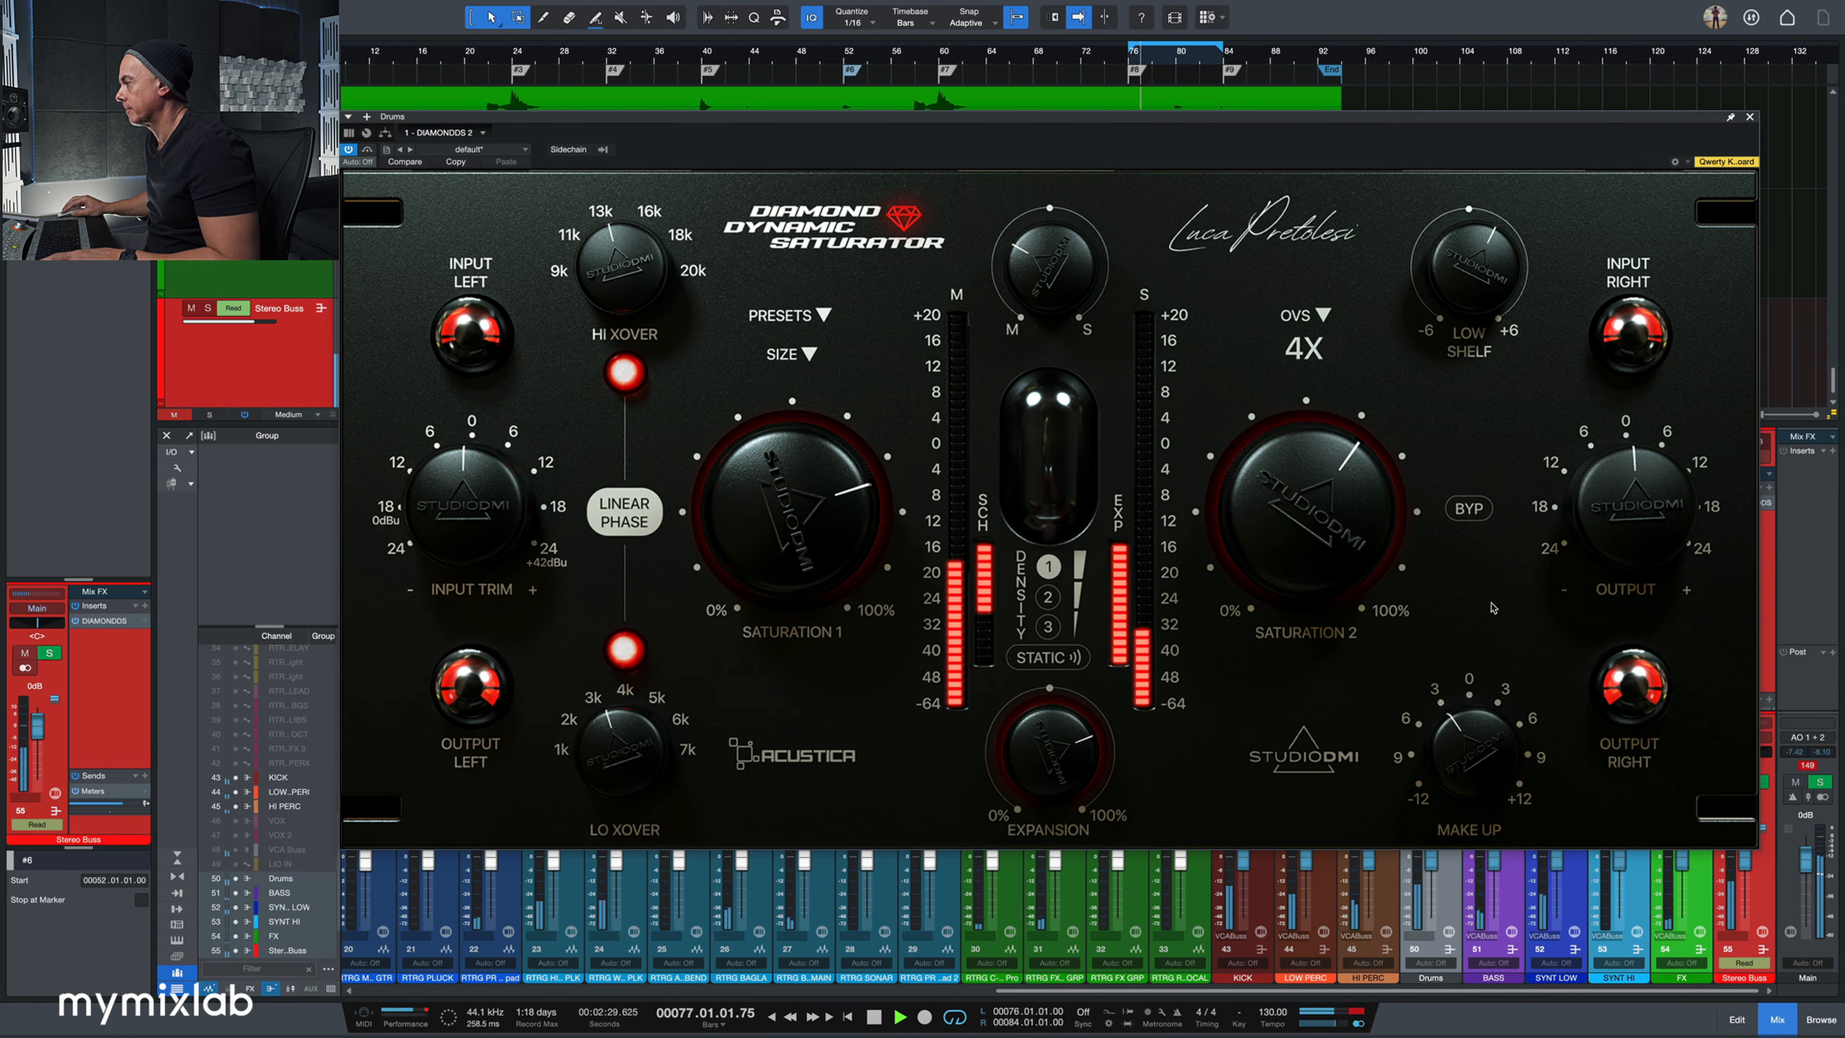
pyautogui.click(1467, 509)
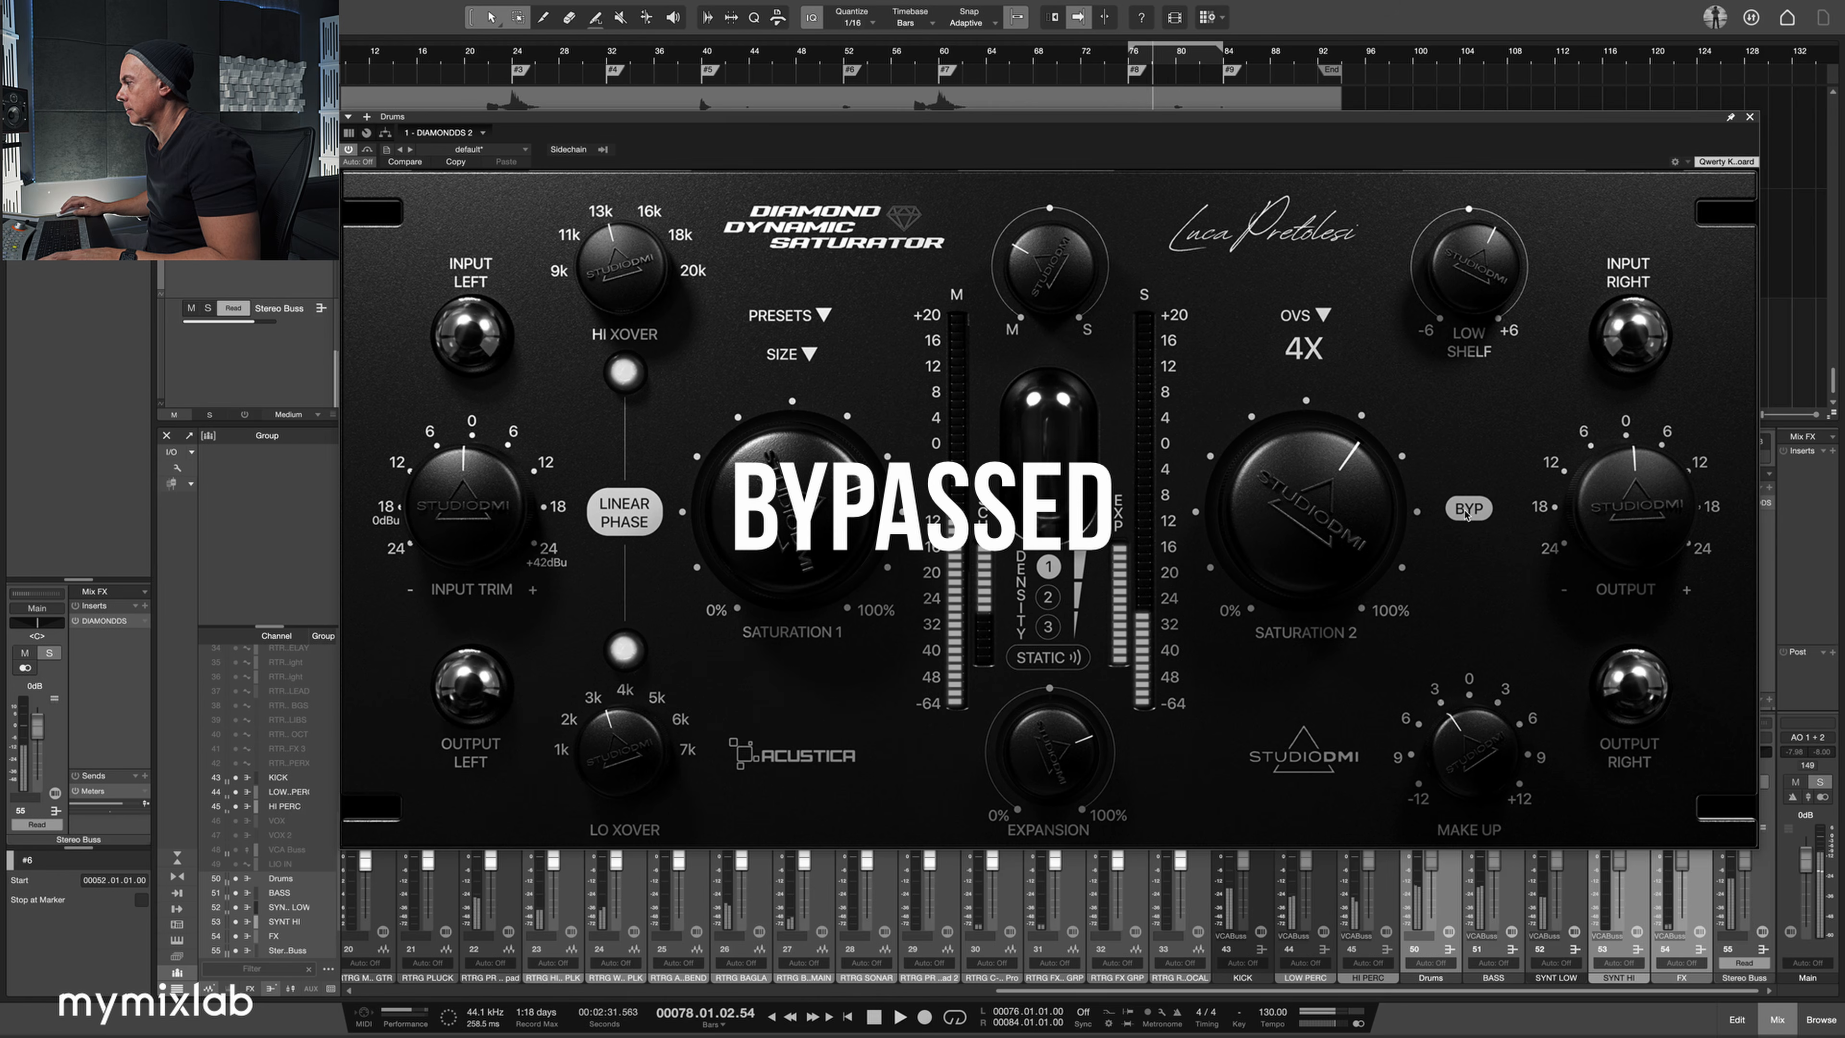
pyautogui.click(1467, 513)
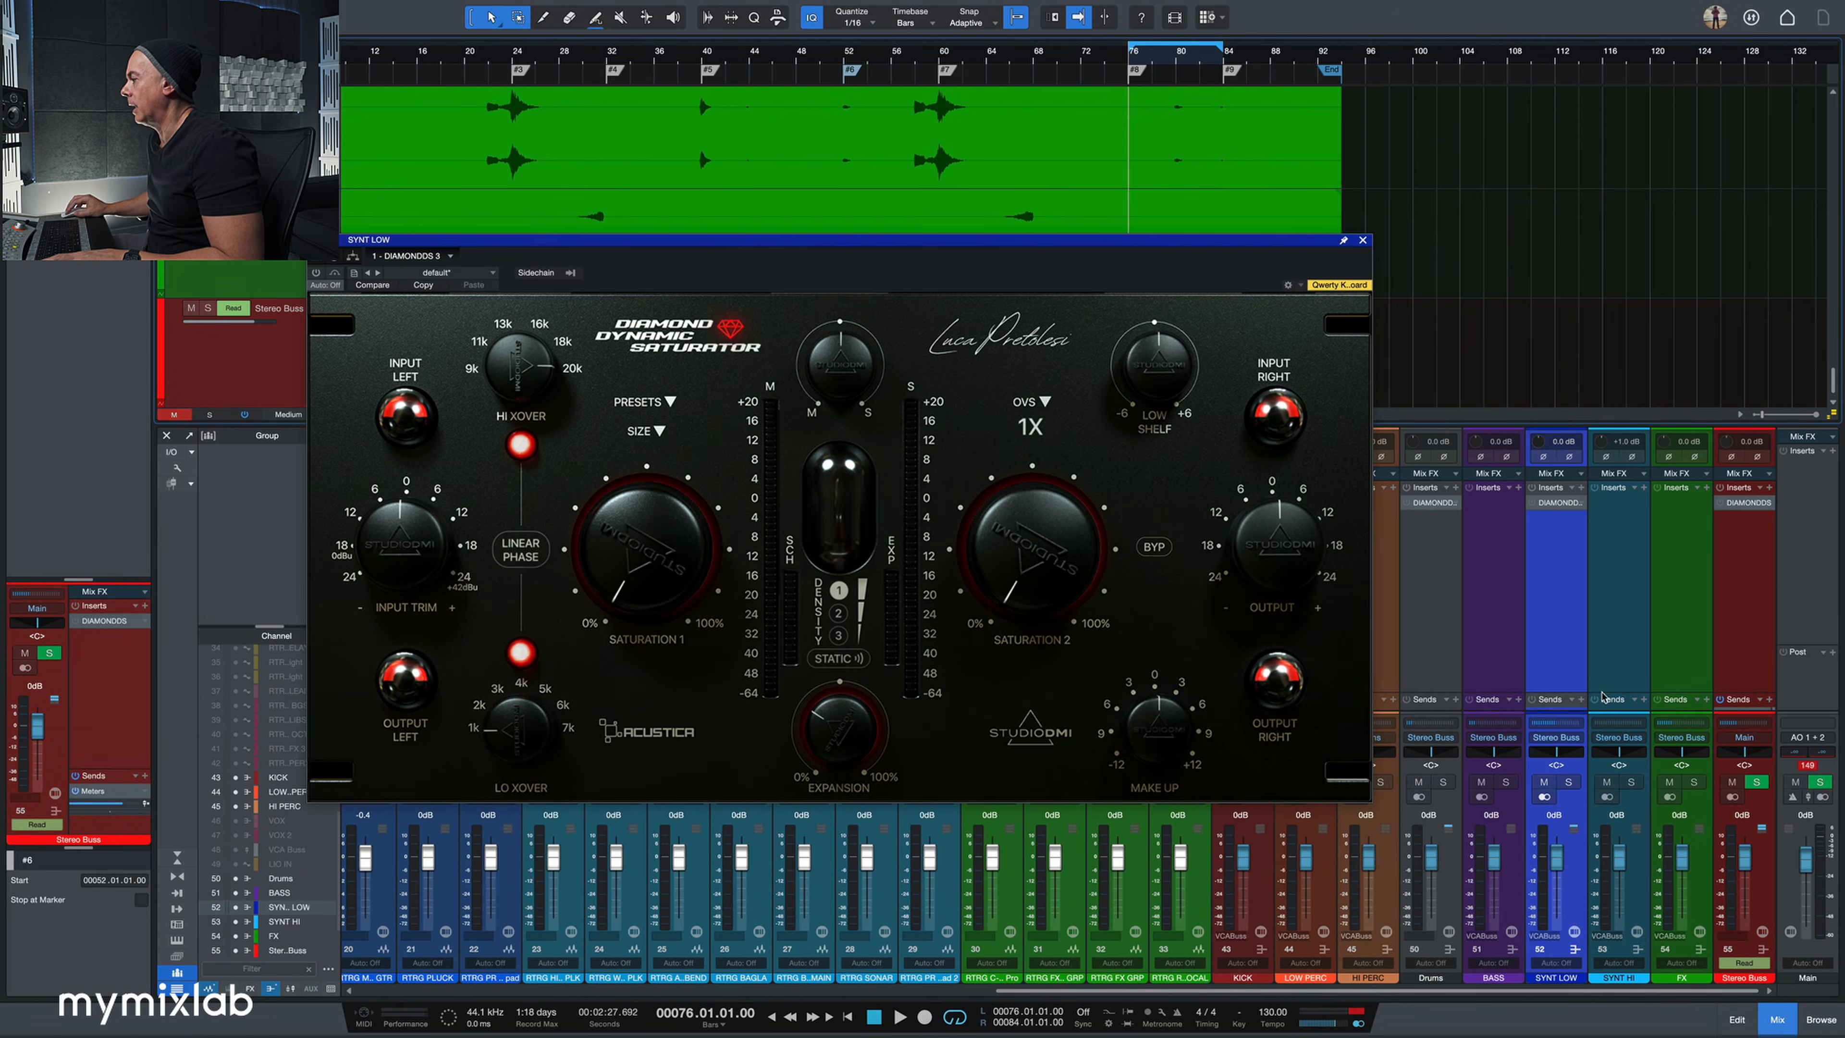
# - Solo the SYNT LOW bus, enable its saturator insert, and start playback
pyautogui.click(1569, 782)
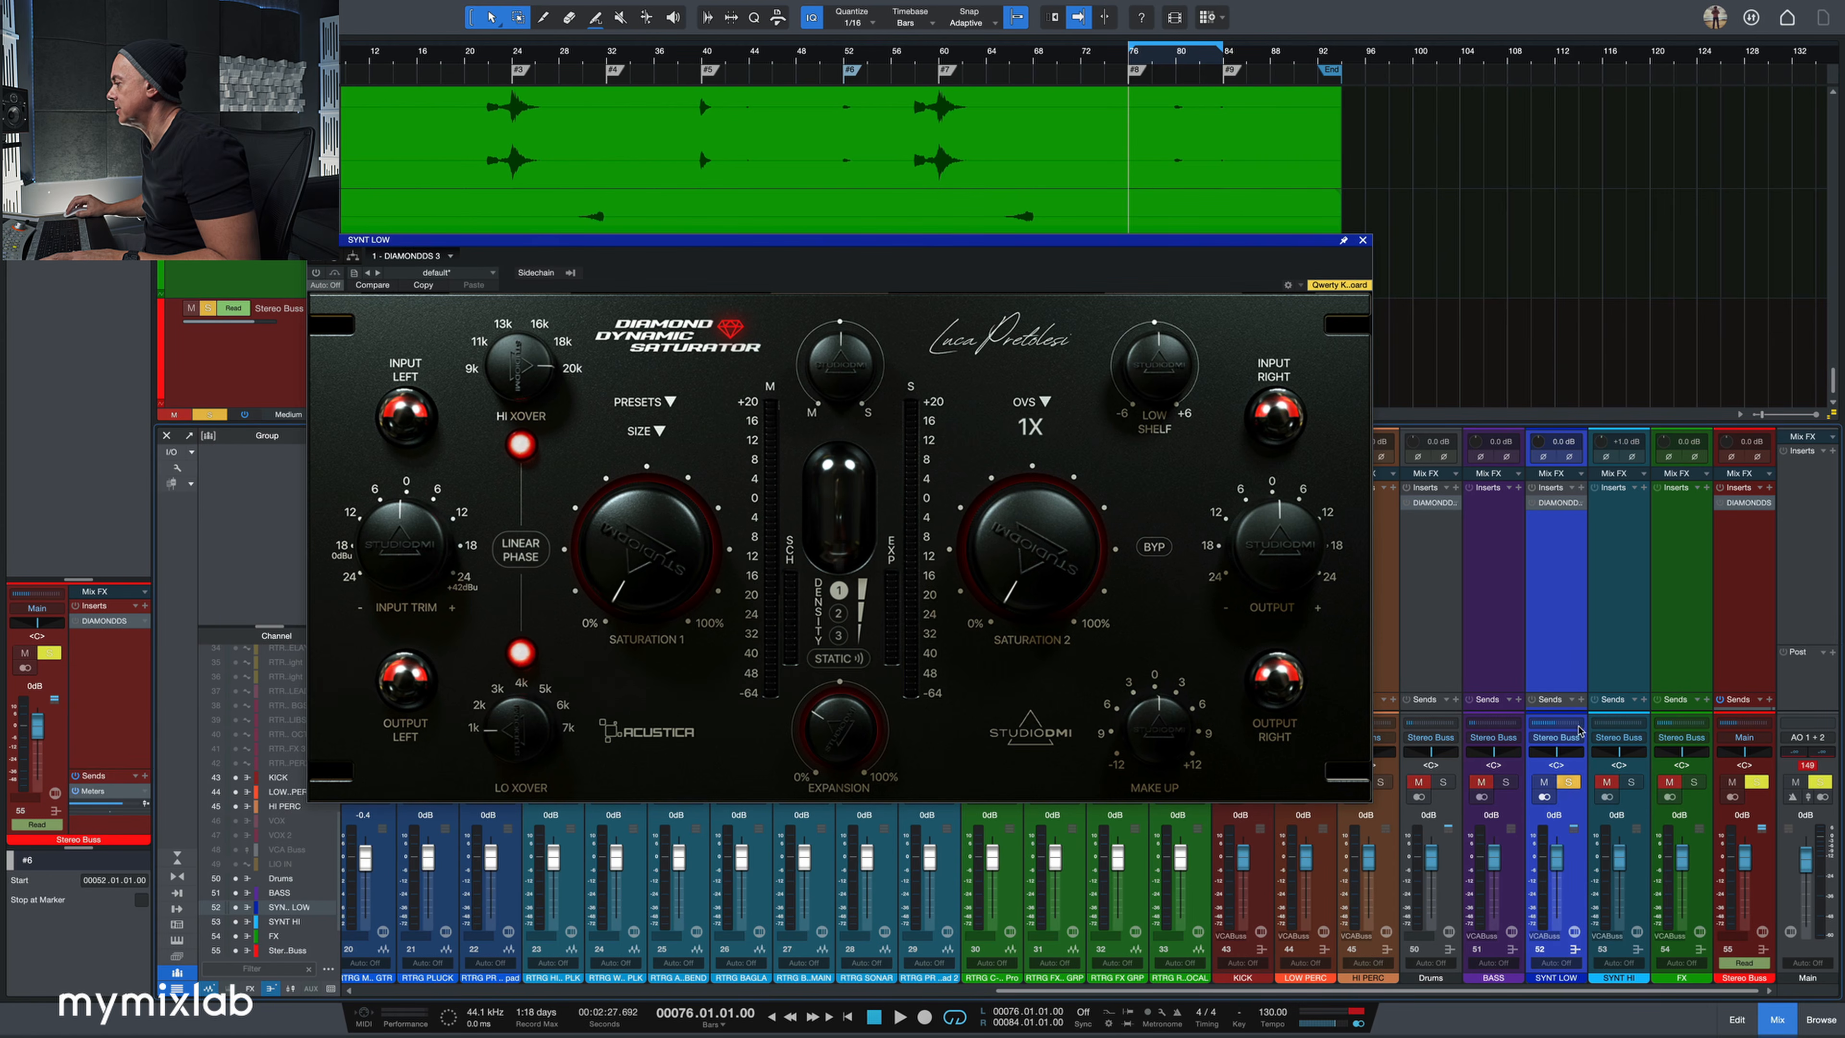
pyautogui.click(1533, 505)
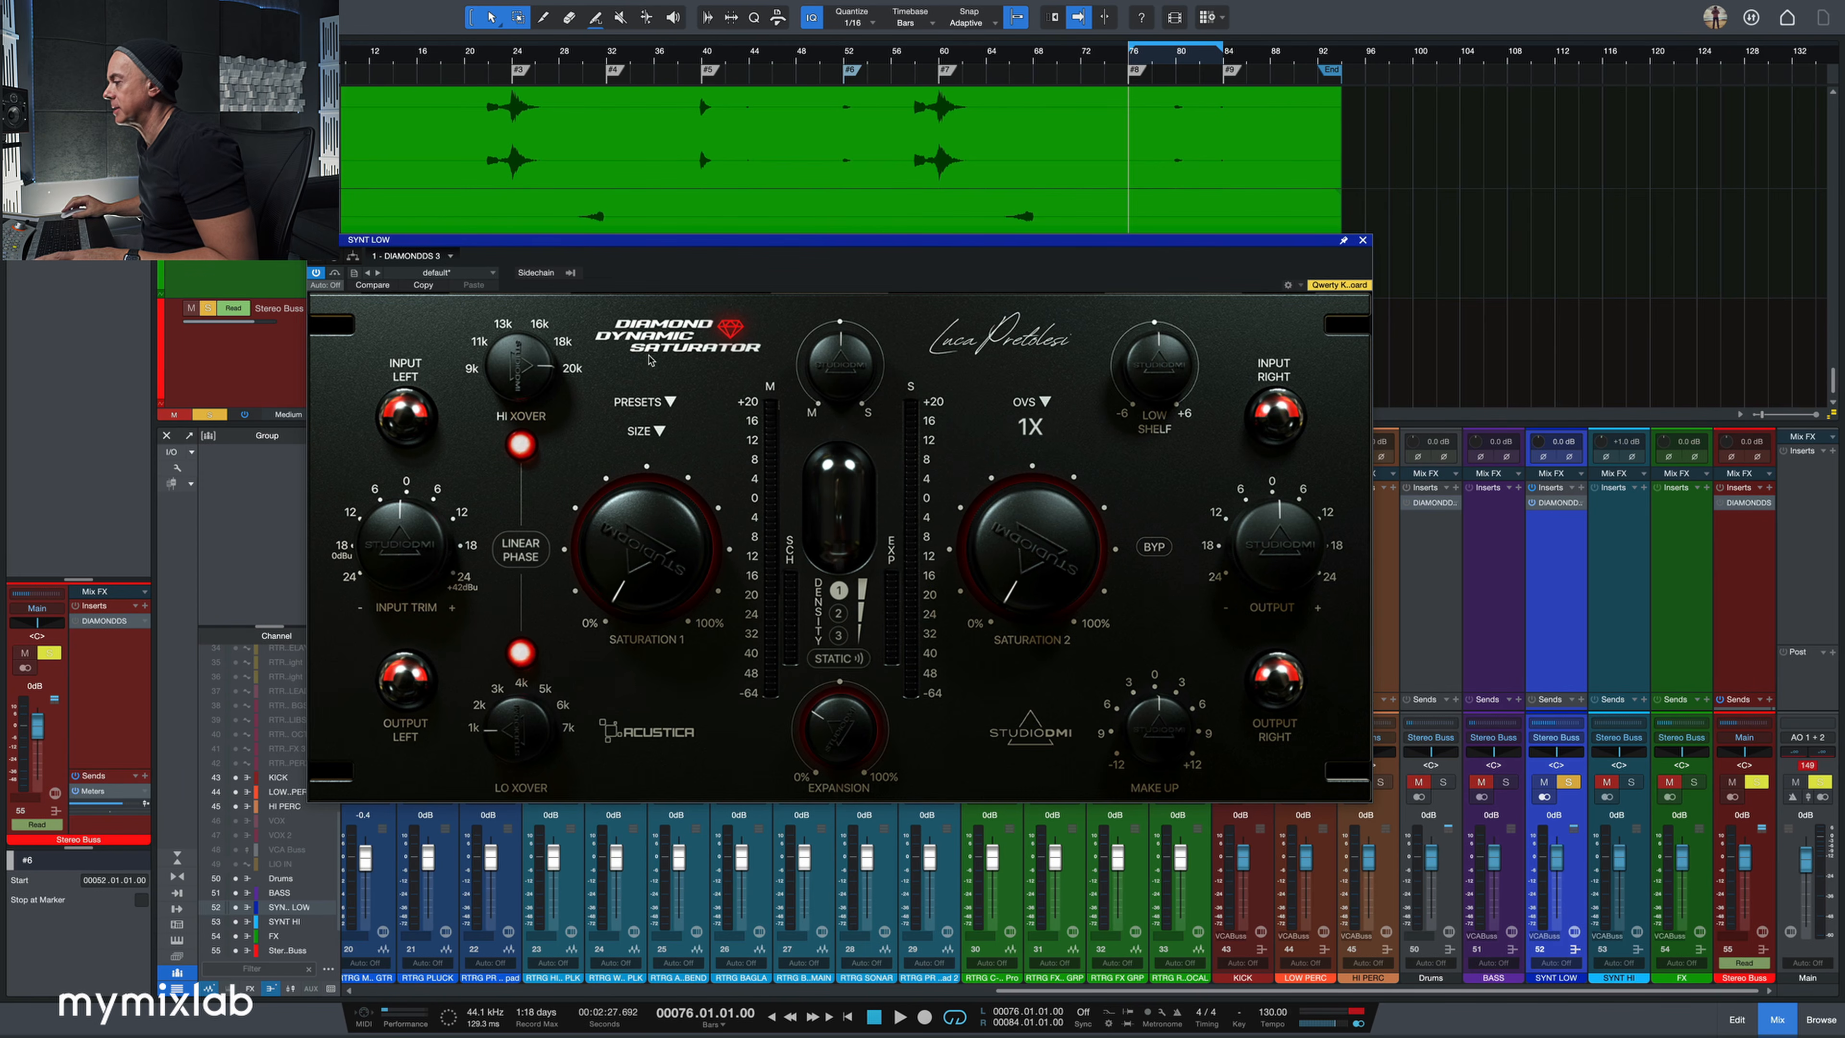
pyautogui.press('space')
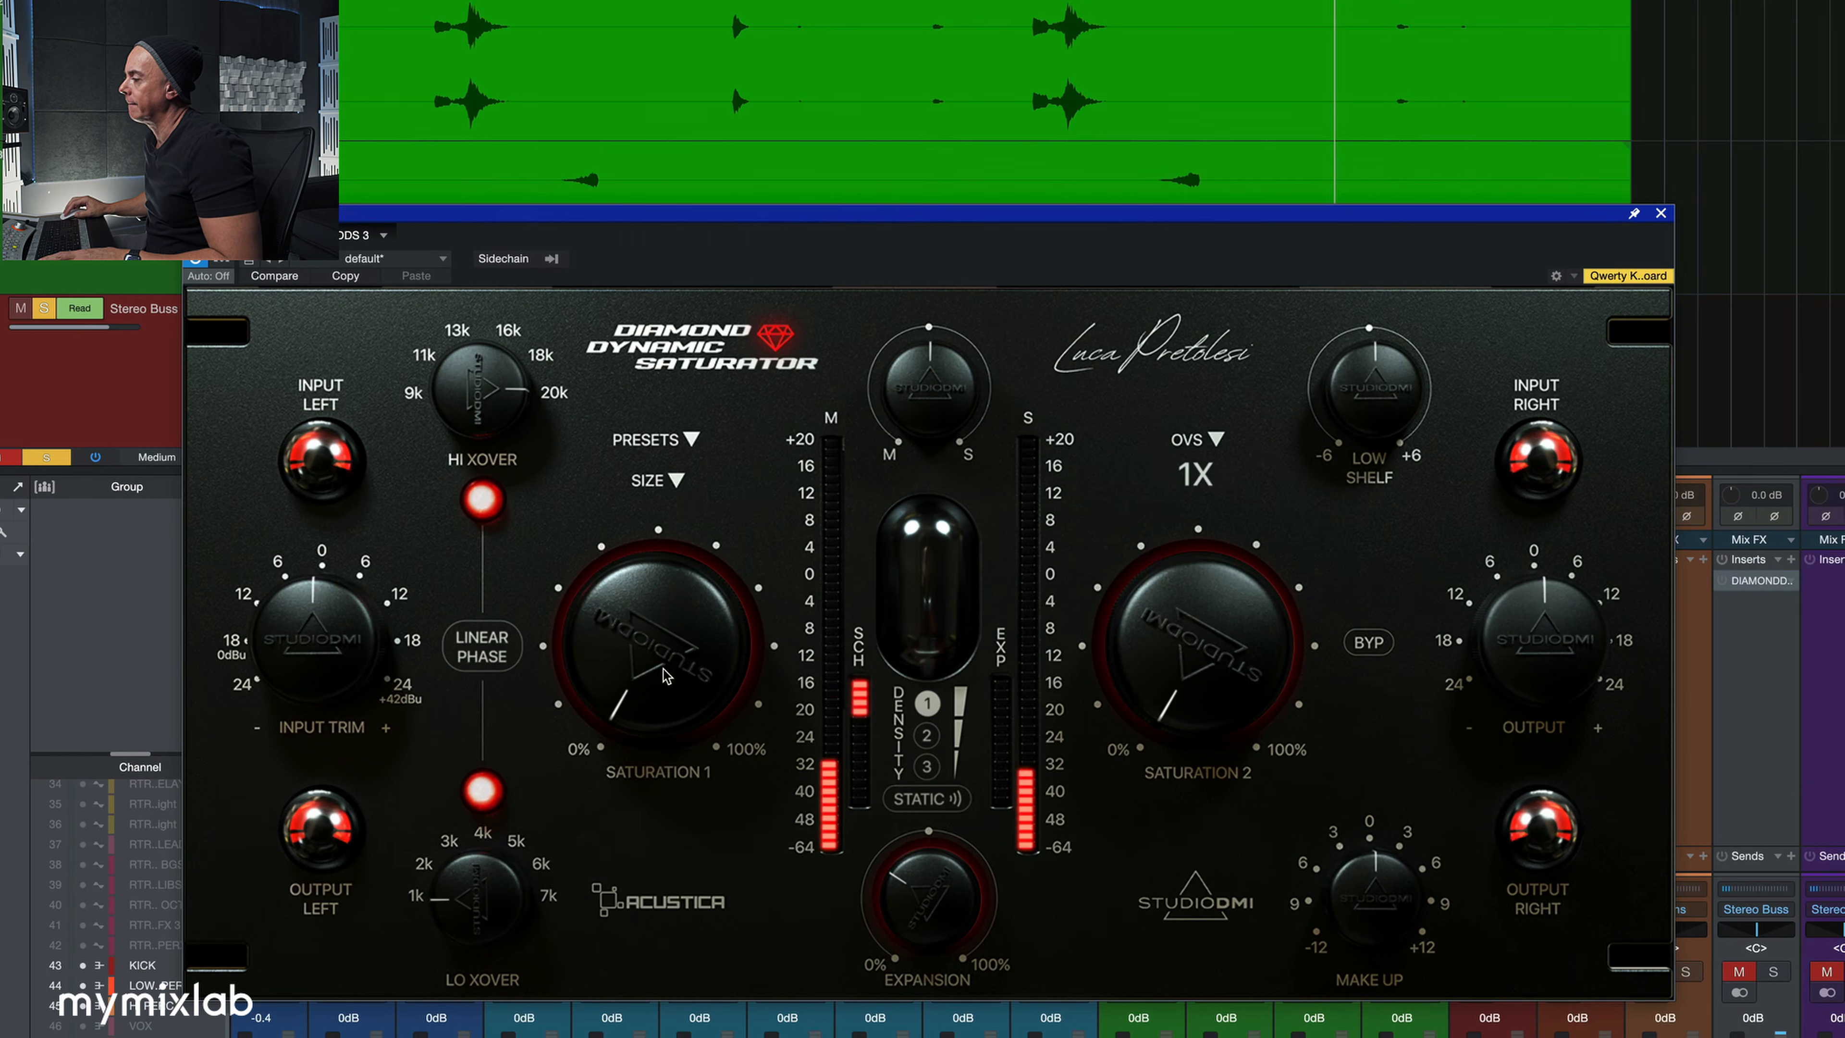
# - Set the SYNT LOW saturator's Saturation 1 to about 10%, Saturation 2 to about 65%, and Expansion to about 80%
pyautogui.moveTo(652, 581); pyautogui.dragTo(653, 554)
pyautogui.moveTo(1212, 624); pyautogui.dragTo(1216, 512)
pyautogui.moveTo(999, 934); pyautogui.dragTo(939, 824)
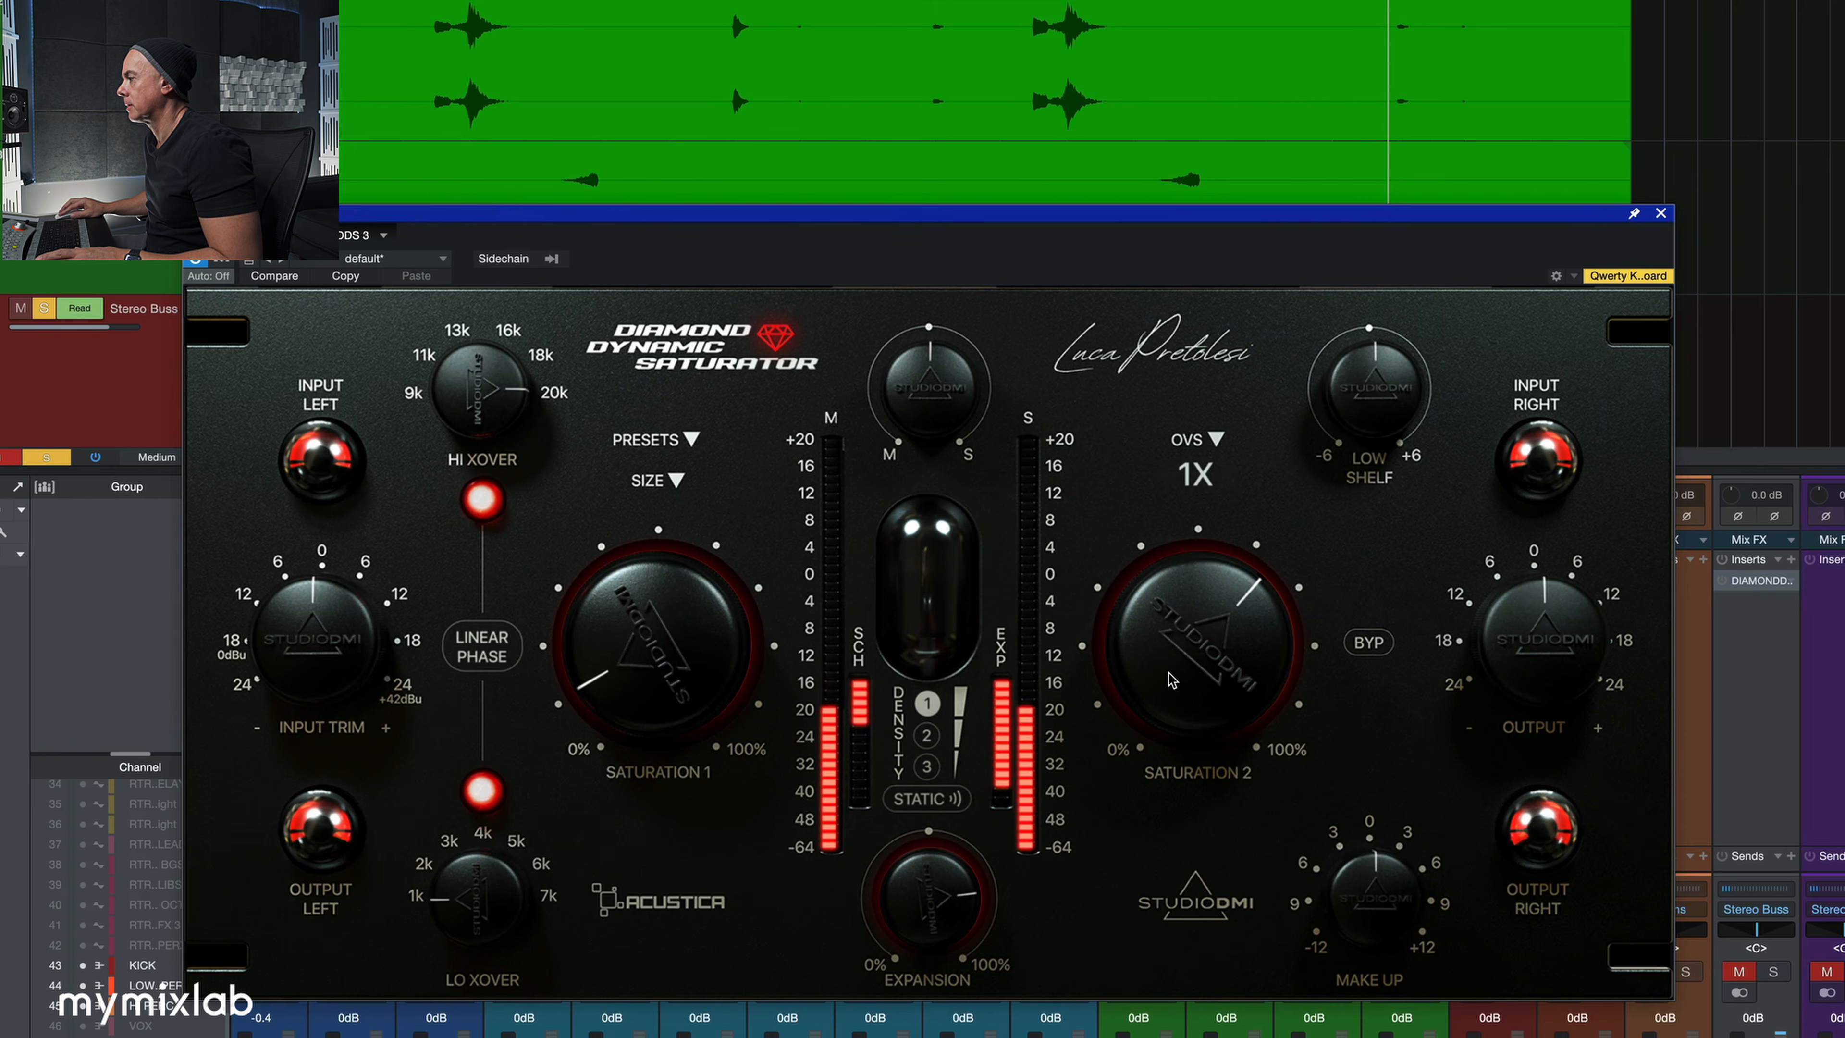
# - Turn the SYNT LOW mid/side balance toward the sides, trim Make Up slightly below 0, and raise Saturation 1 to about 20%
pyautogui.moveTo(947, 396); pyautogui.dragTo(951, 351)
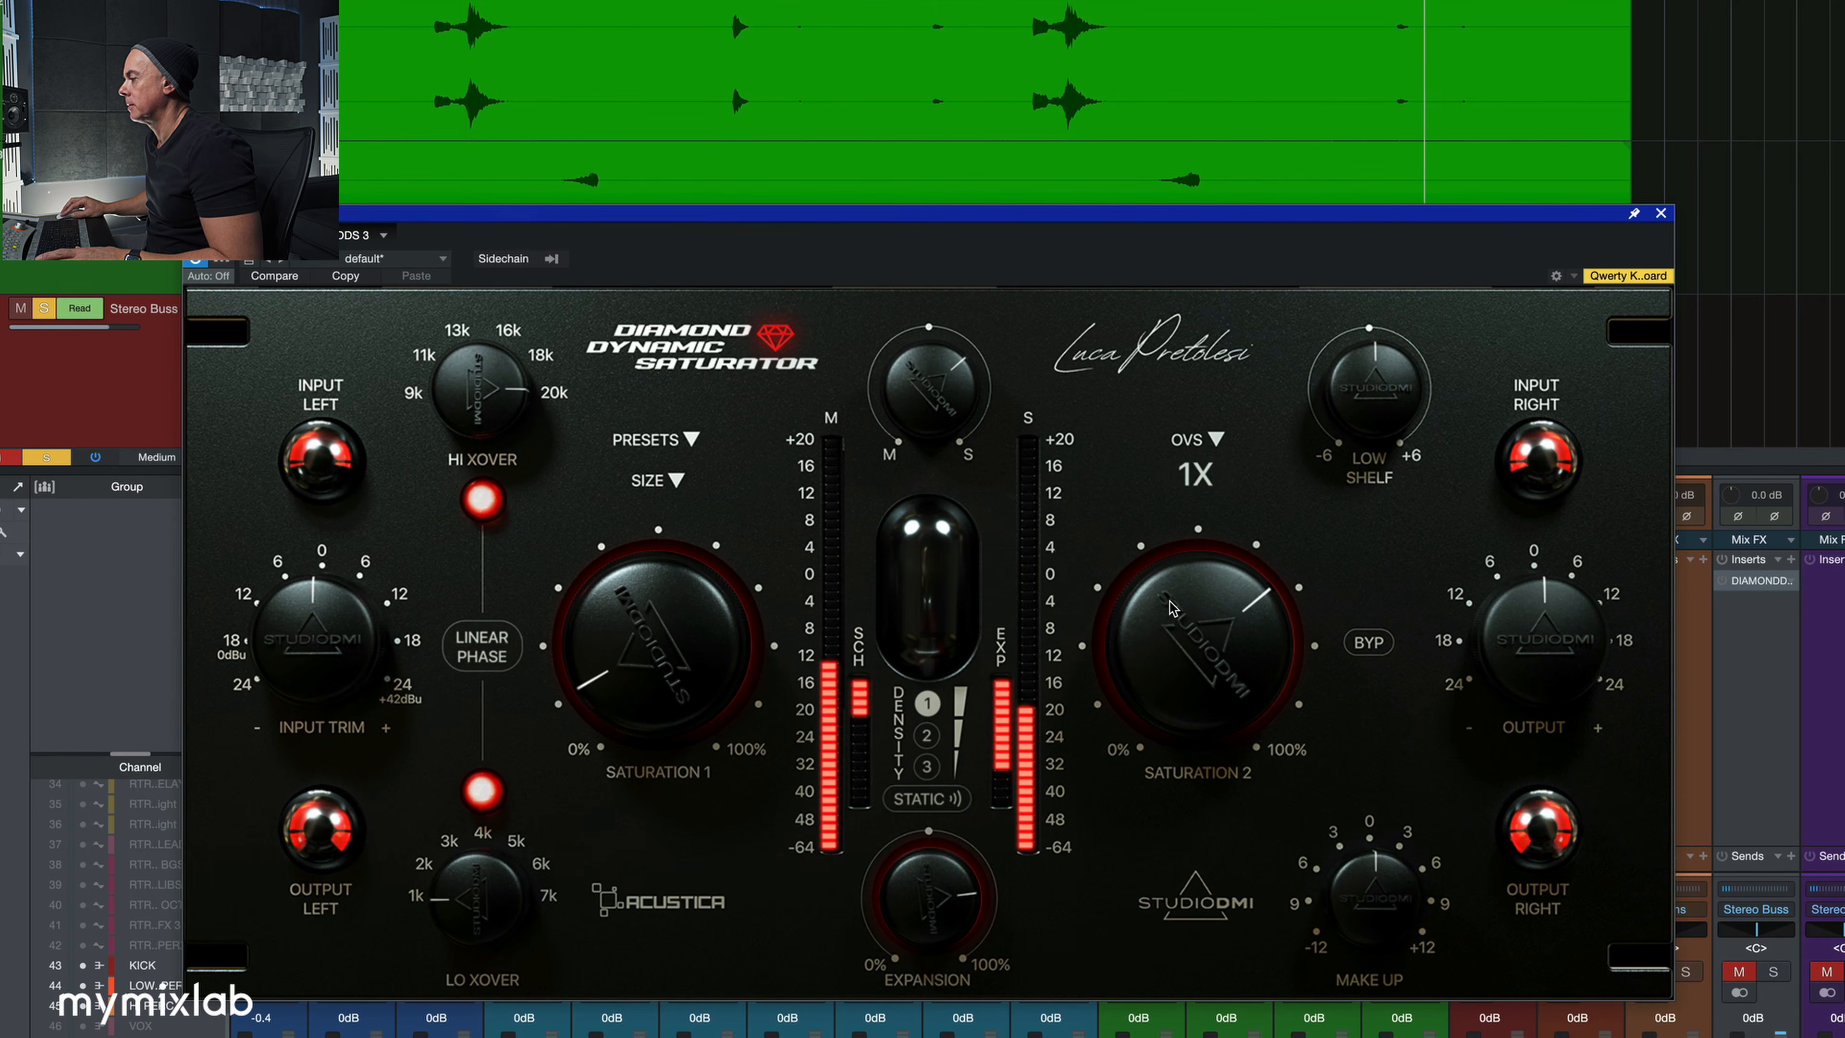
pyautogui.moveTo(1382, 910); pyautogui.dragTo(1383, 916)
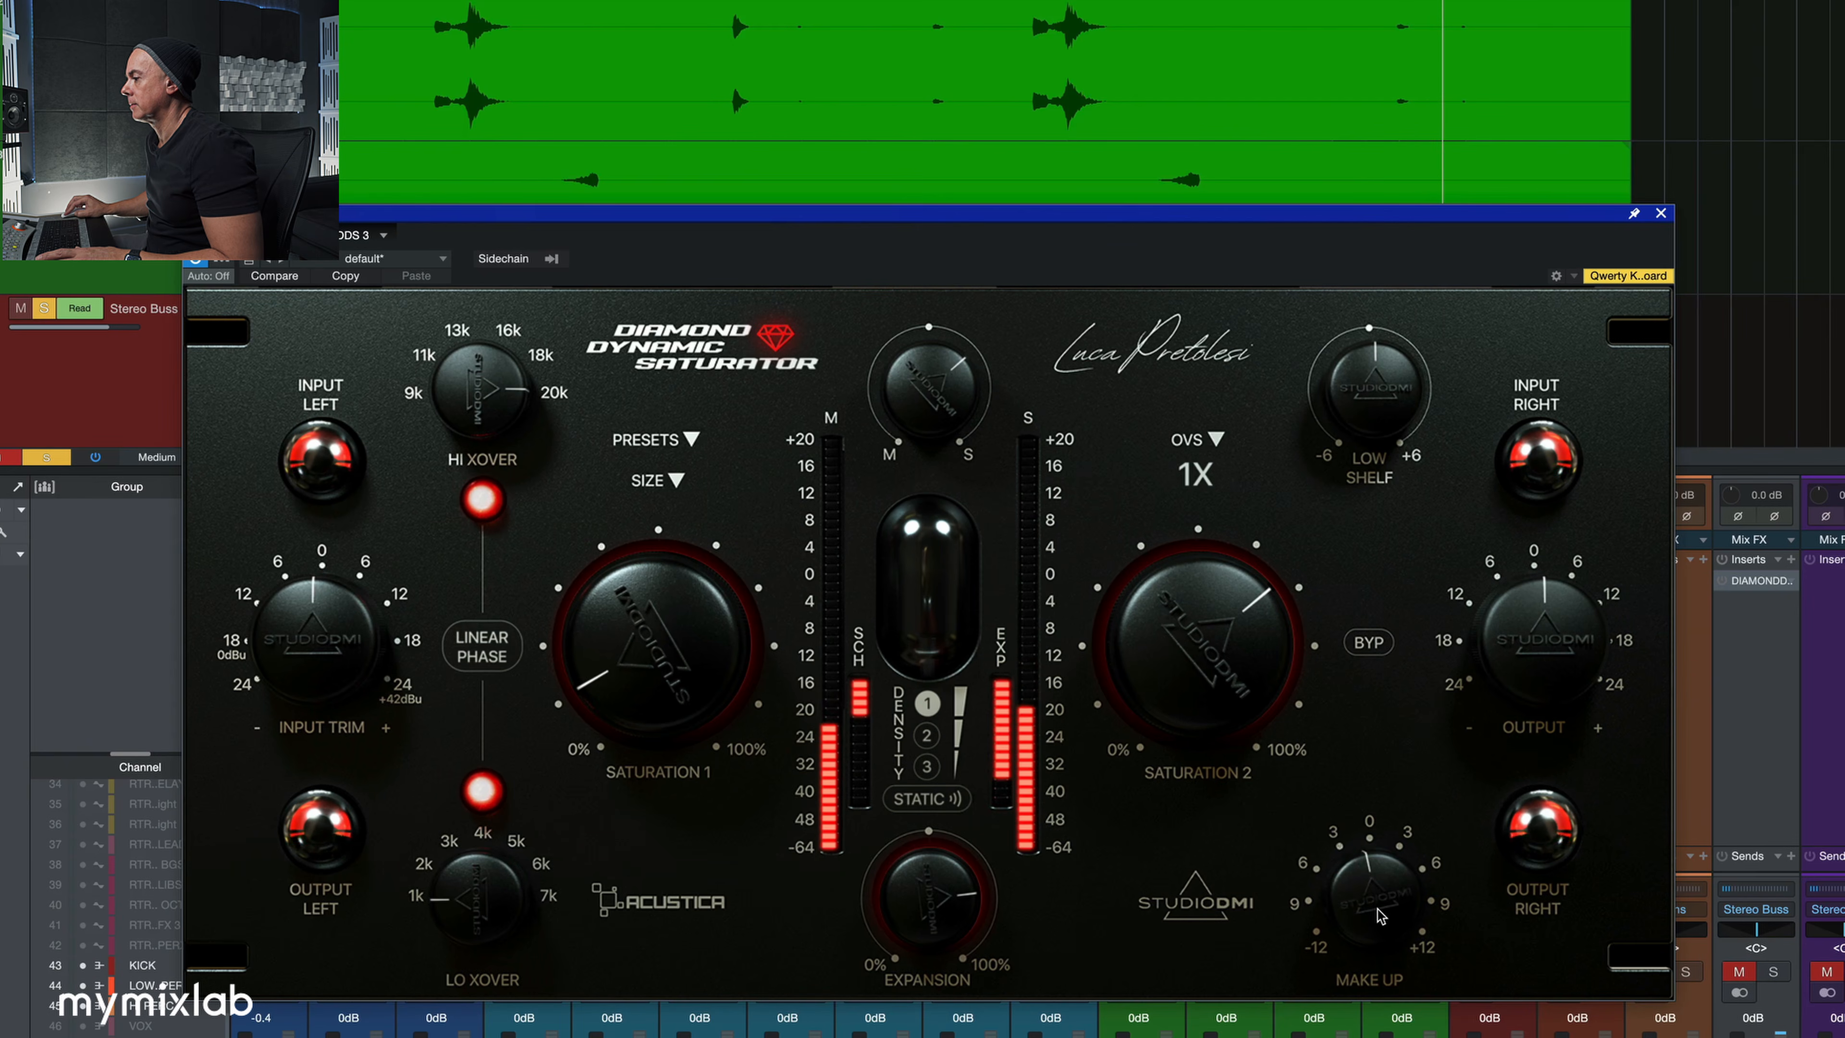
pyautogui.moveTo(623, 715); pyautogui.dragTo(622, 694)
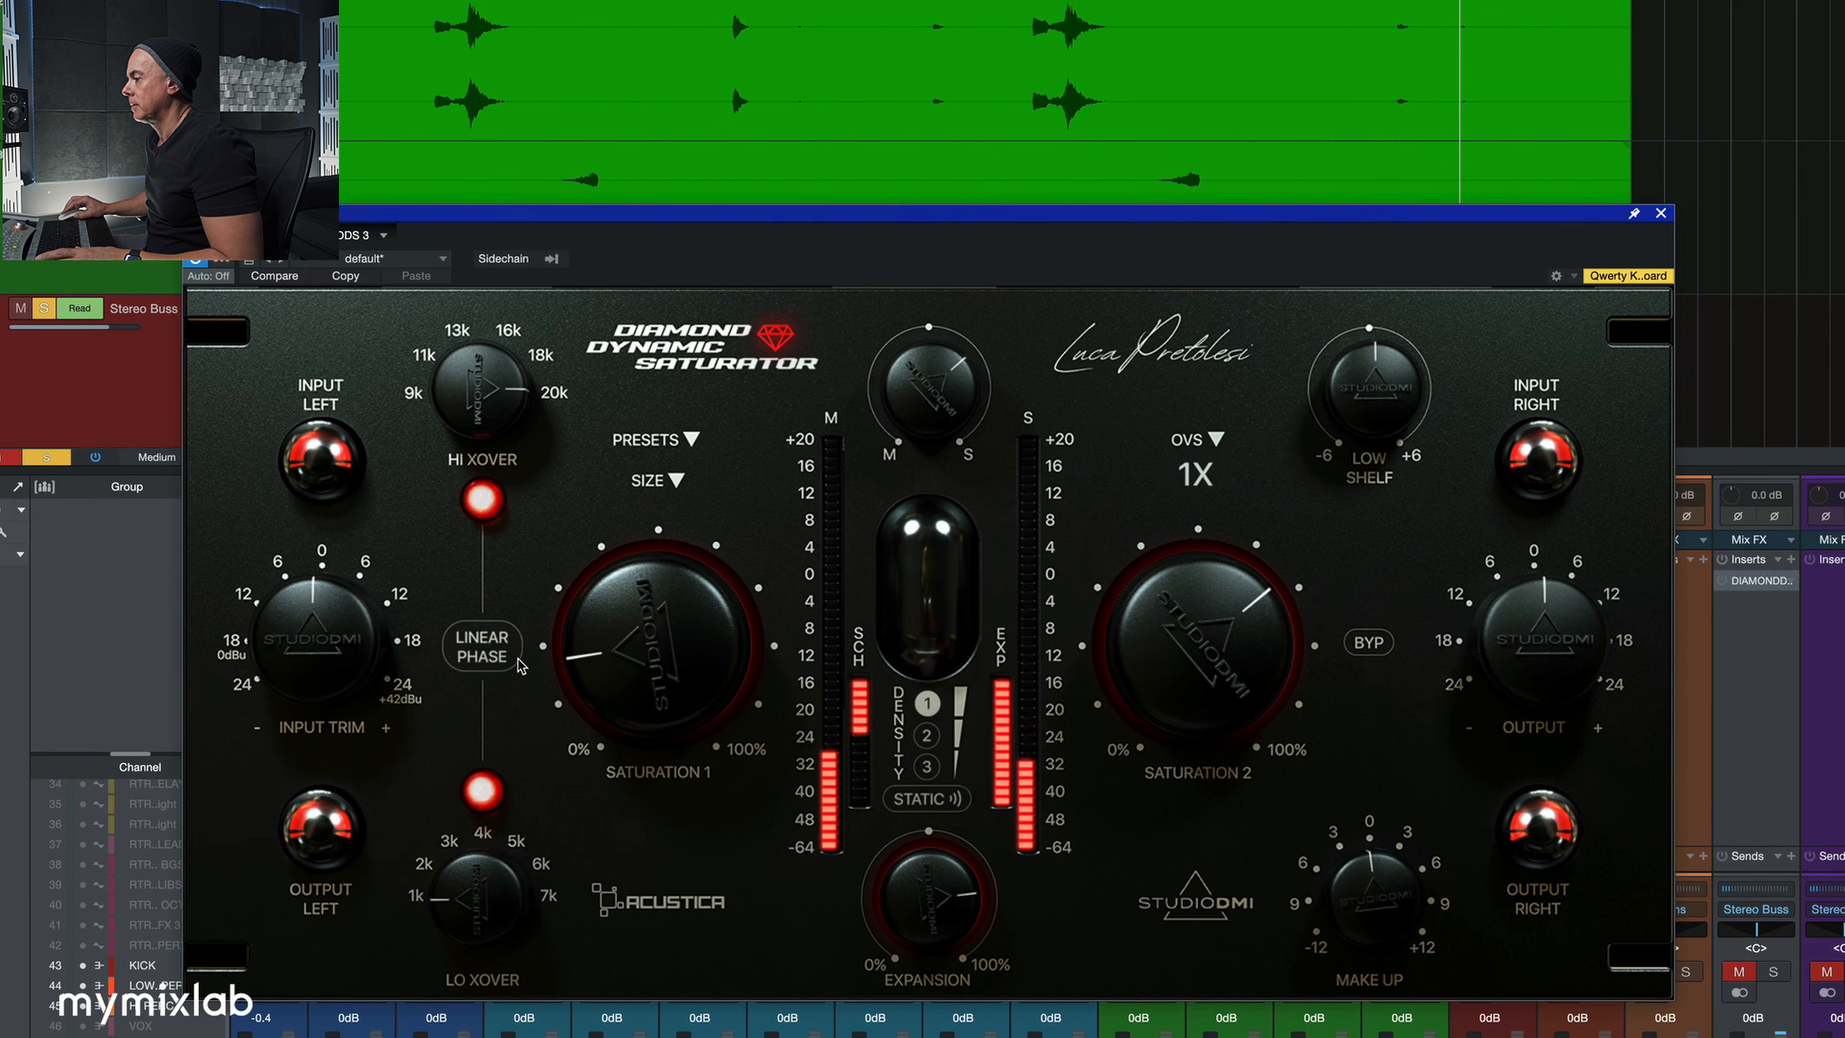
# - Turn on Linear Phase for the SYNT LOW saturator and bring its Lo Xover down to 1k
pyautogui.click(482, 647)
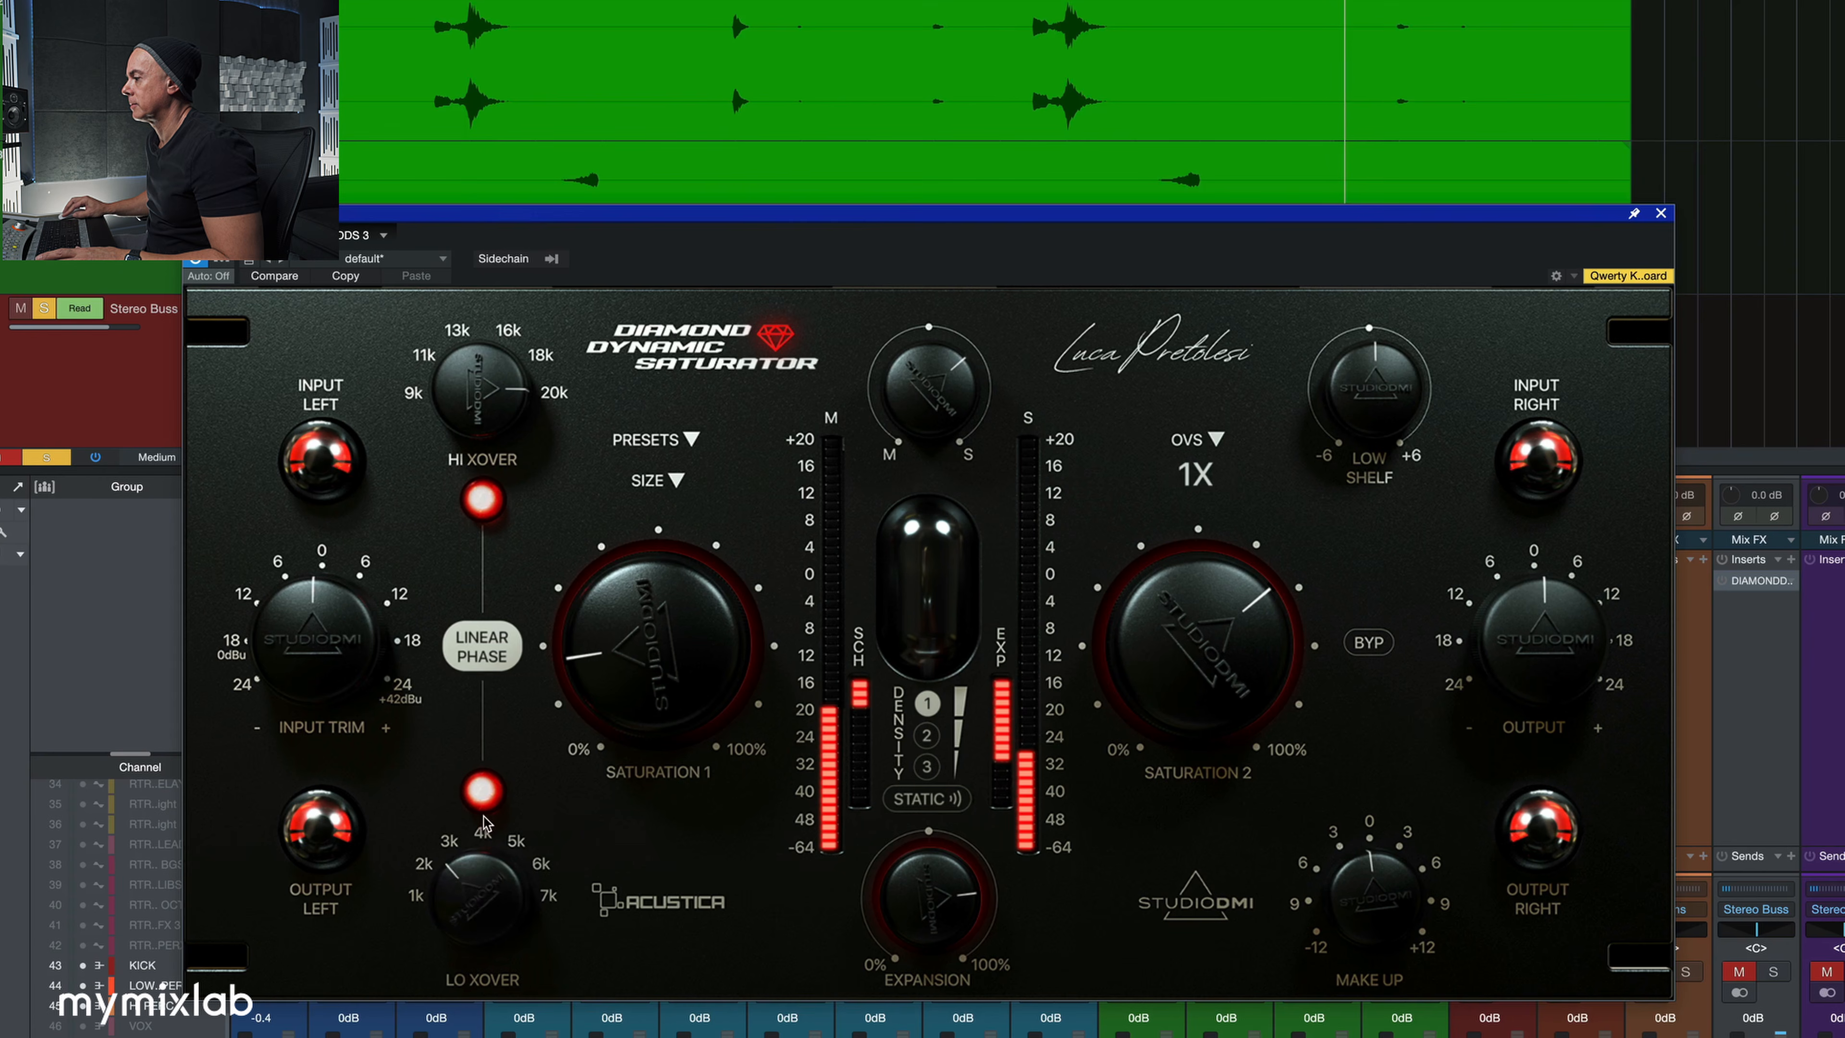
pyautogui.moveTo(477, 876); pyautogui.dragTo(477, 920)
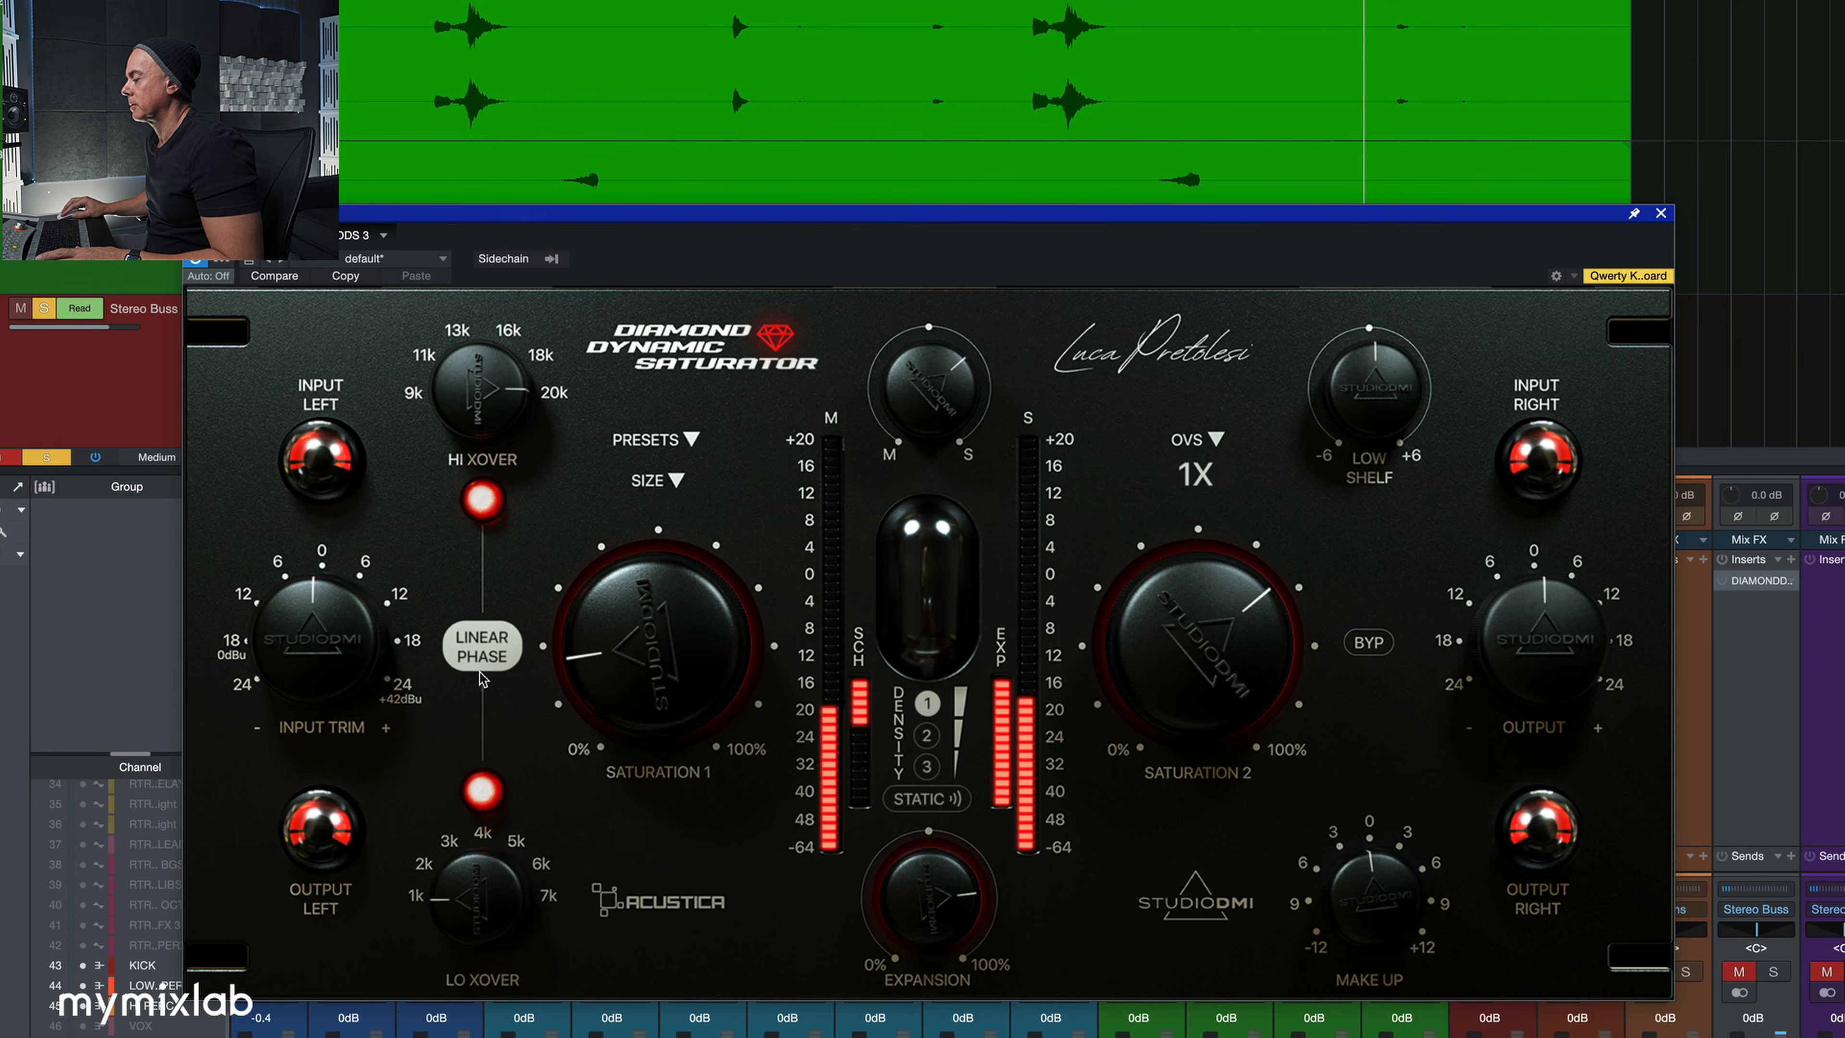
# - Lower the SYNT LOW saturator's Hi Xover to about 16k and turn its mid/side balance slightly further toward the sides
pyautogui.moveTo(485, 423); pyautogui.dragTo(483, 455)
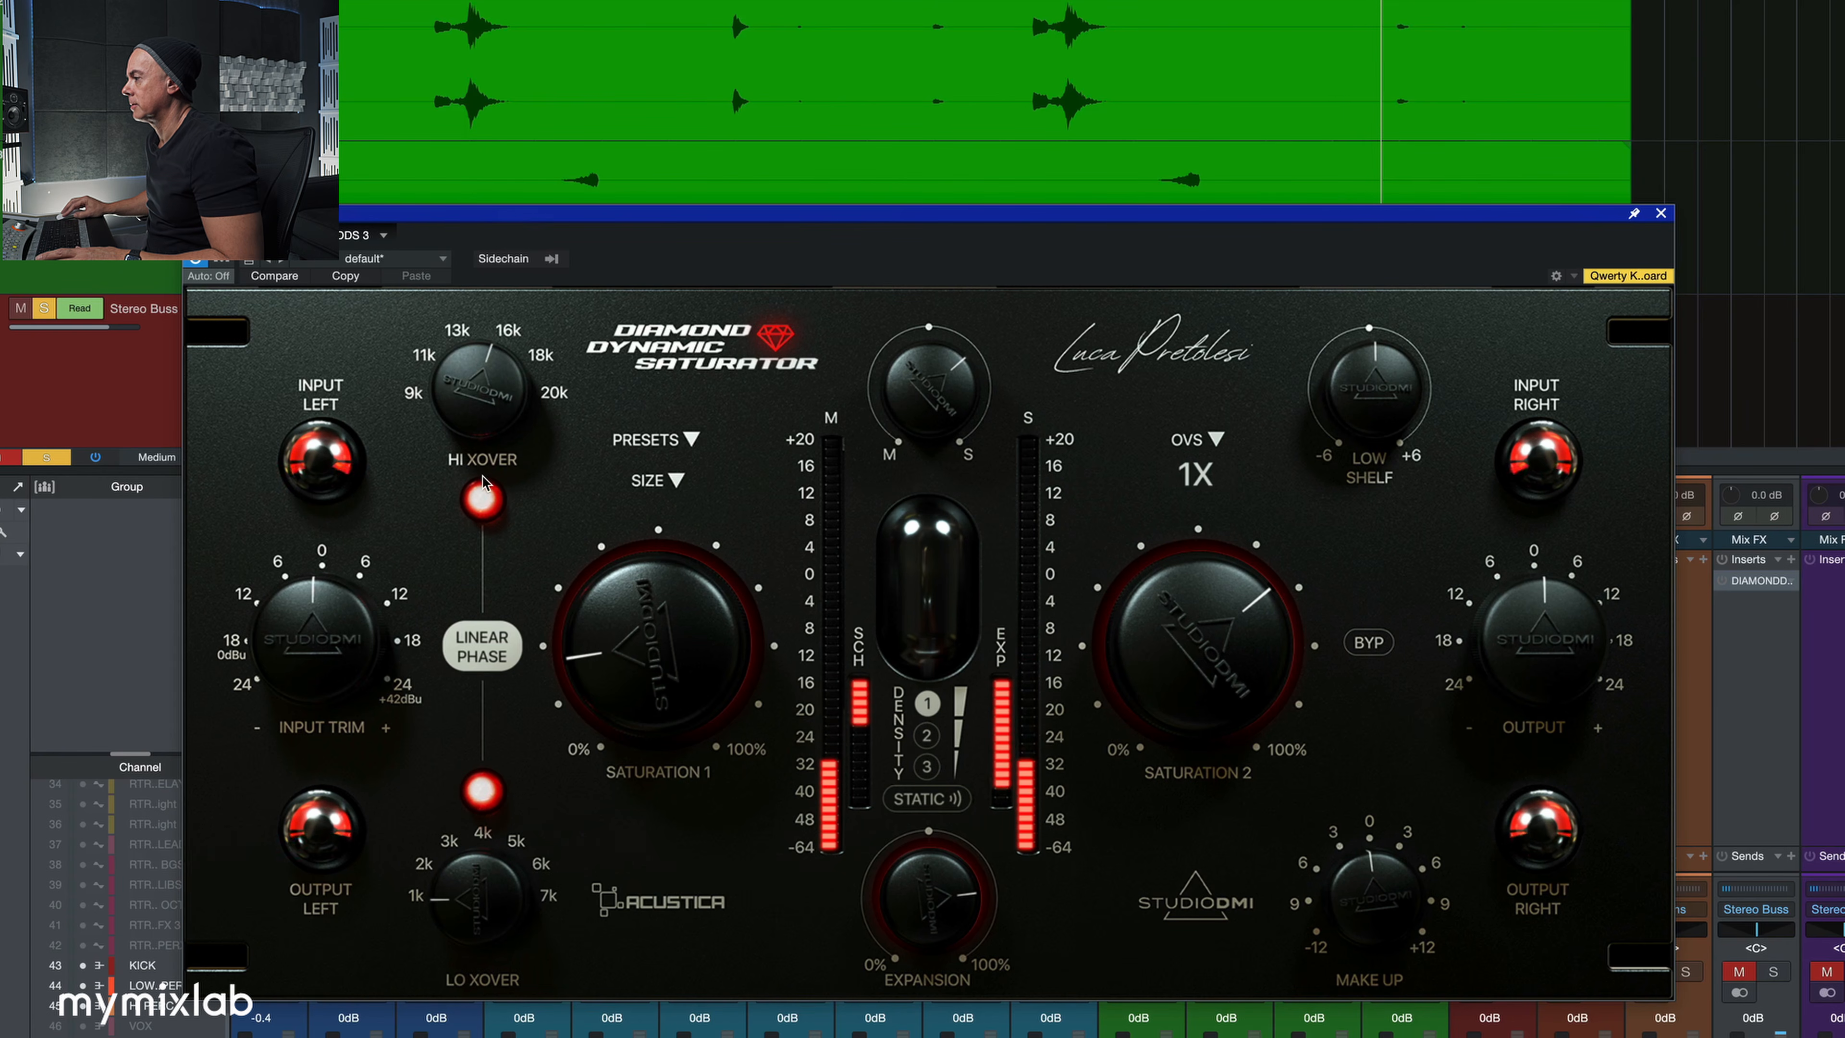
pyautogui.moveTo(917, 422); pyautogui.dragTo(916, 420)
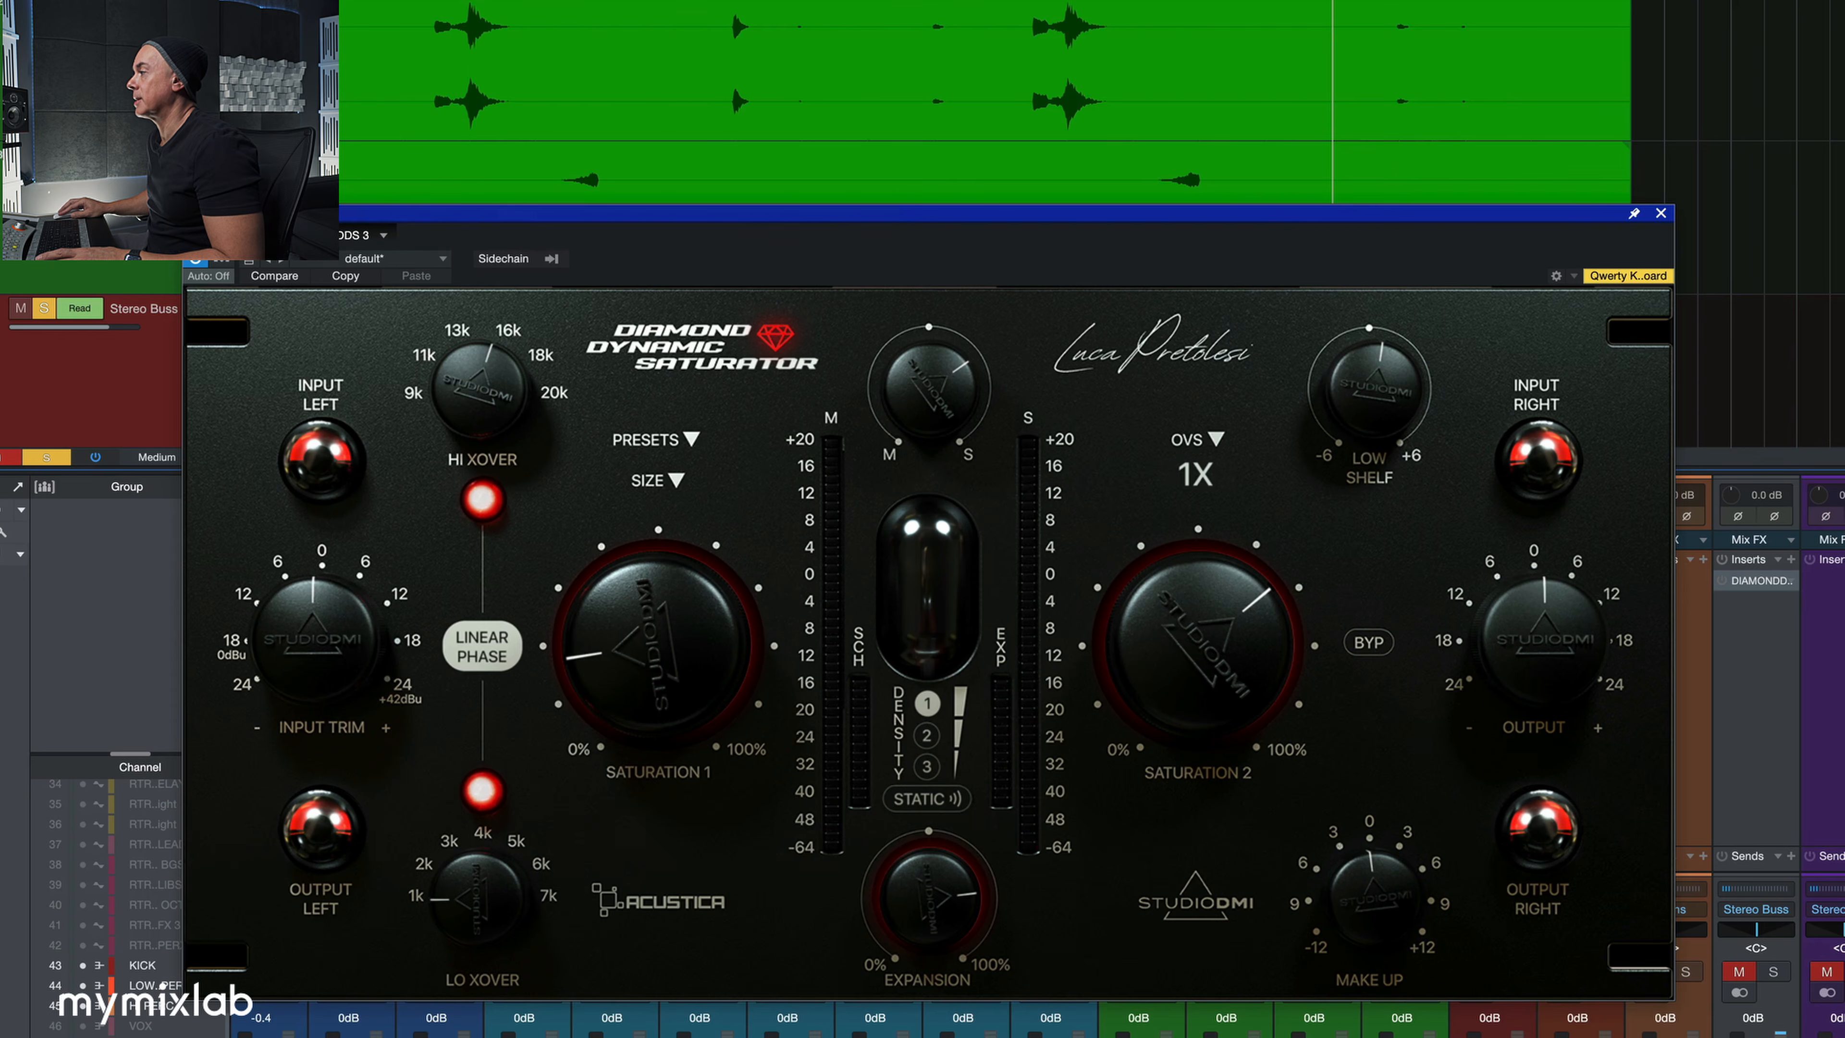
pyautogui.moveTo(935, 422); pyautogui.dragTo(936, 409)
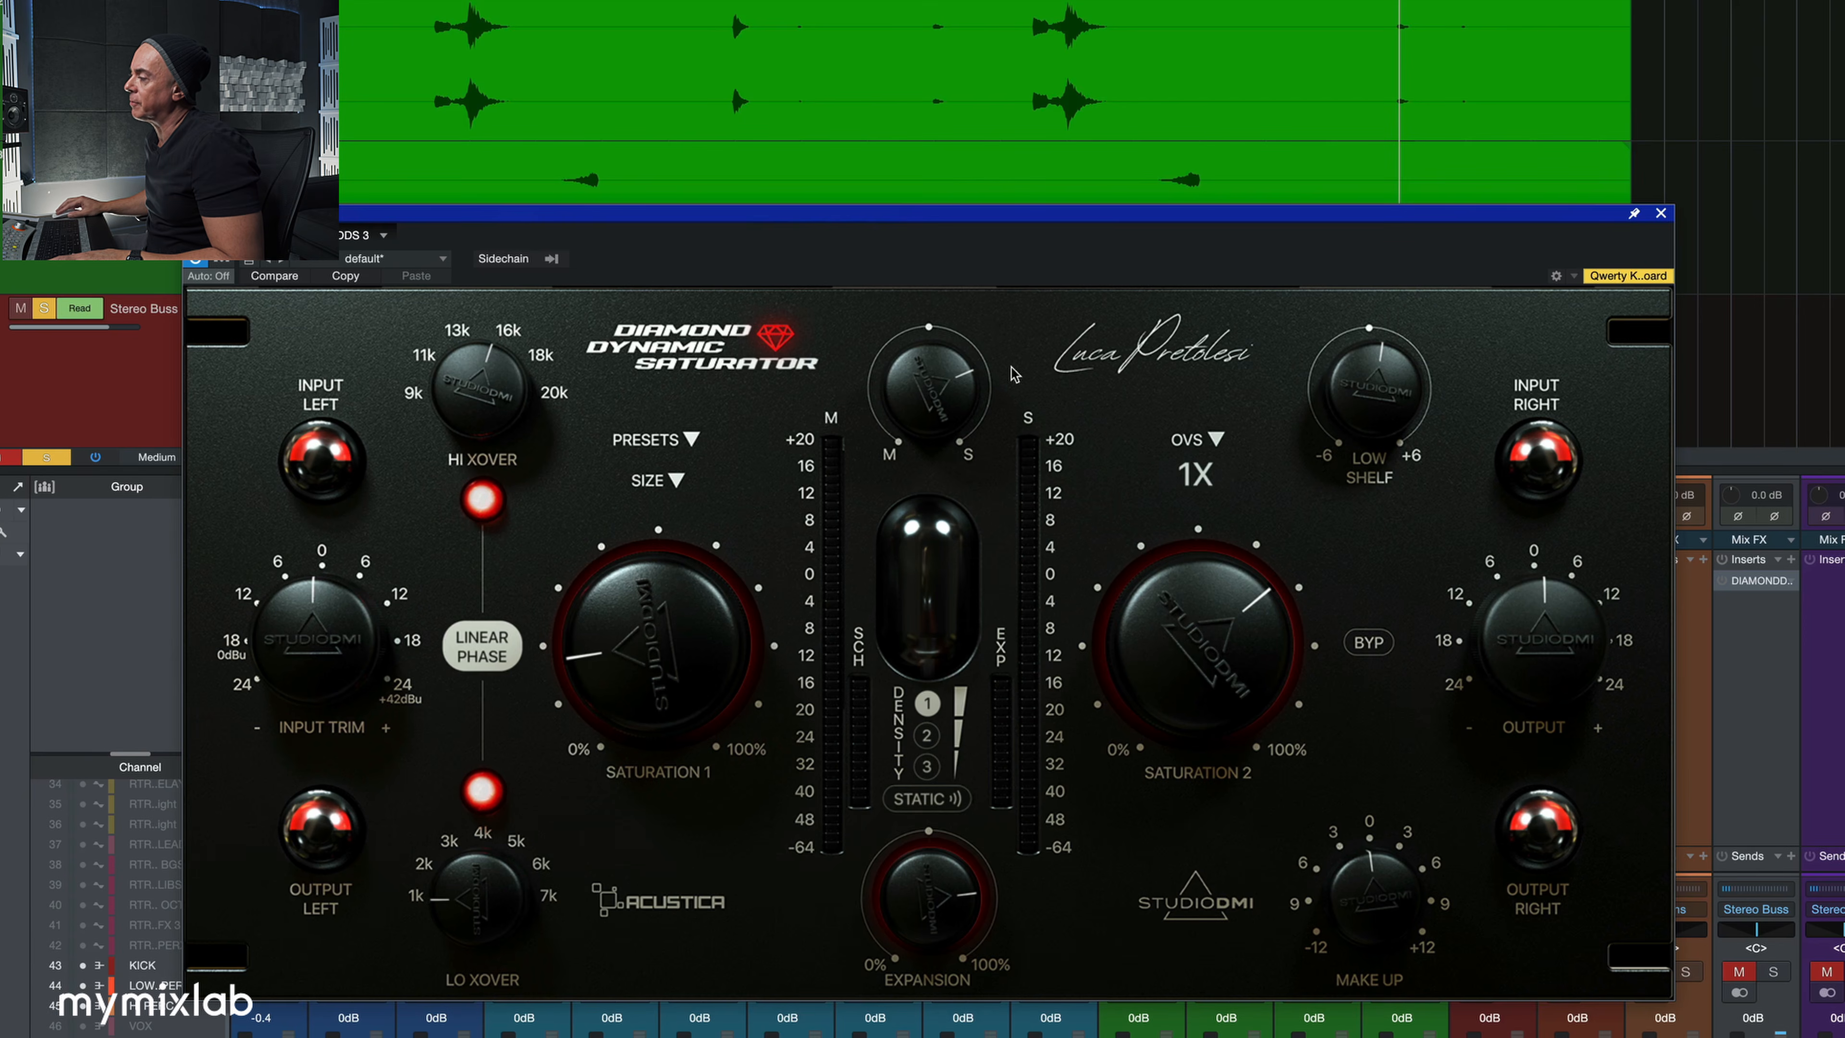
# - Set the SYNT LOW saturator's Saturation 2 to about 70%, Saturation 1 to about 10%, and Expansion to about 70%
pyautogui.moveTo(1168, 681); pyautogui.dragTo(1172, 673)
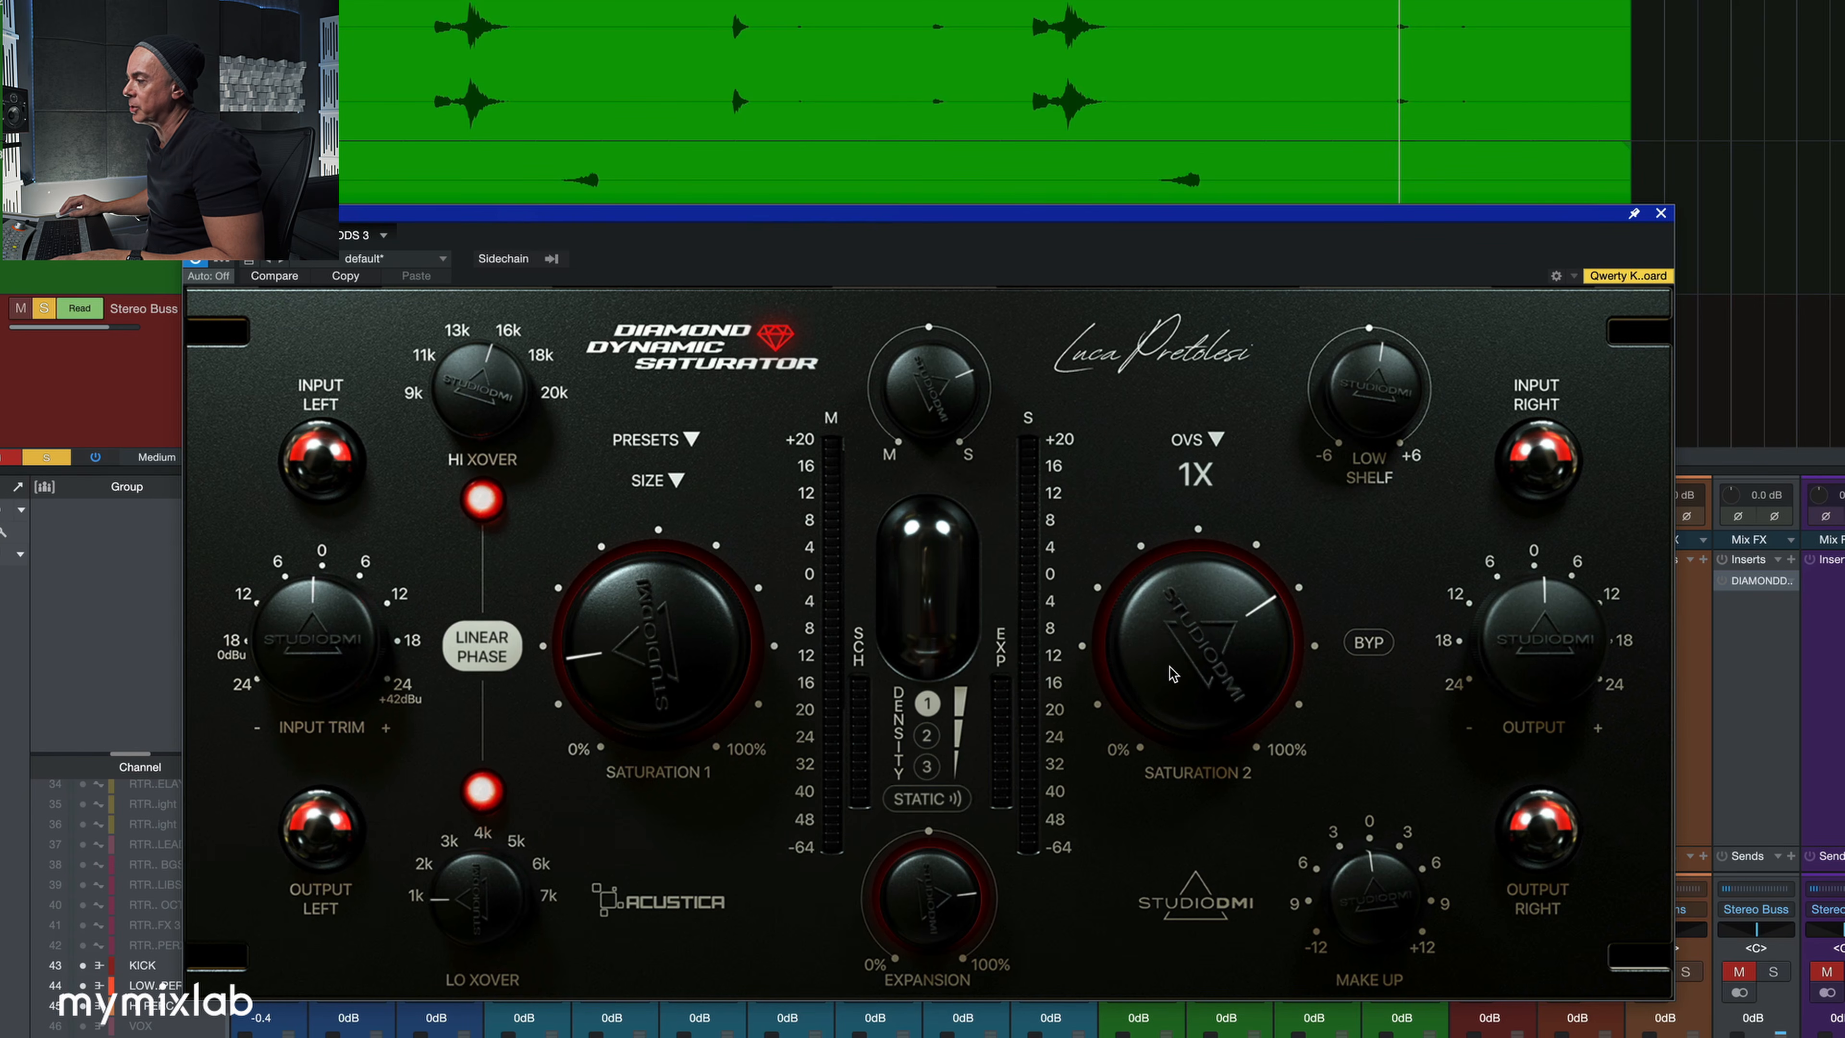
pyautogui.moveTo(775, 657); pyautogui.dragTo(943, 660)
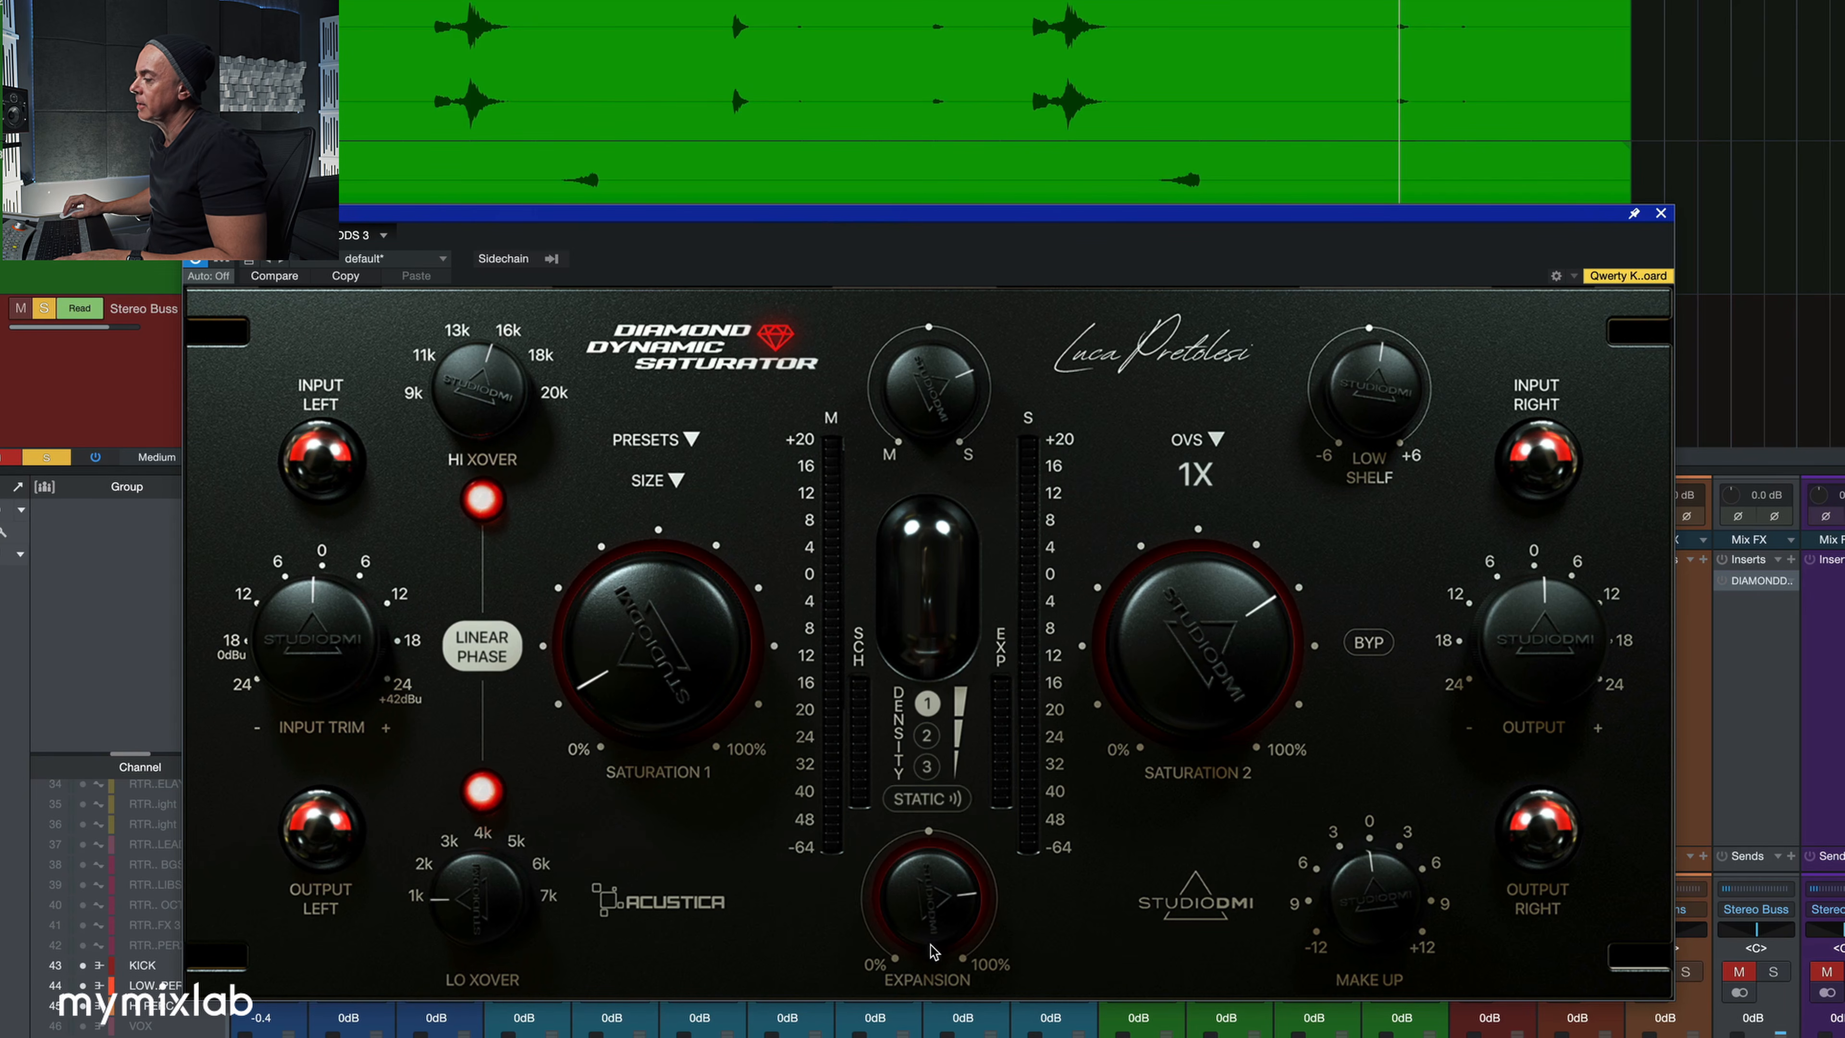
pyautogui.moveTo(933, 914)
pyautogui.mouseDown()
pyautogui.moveTo(920, 1011)
pyautogui.moveTo(937, 938)
pyautogui.mouseUp()
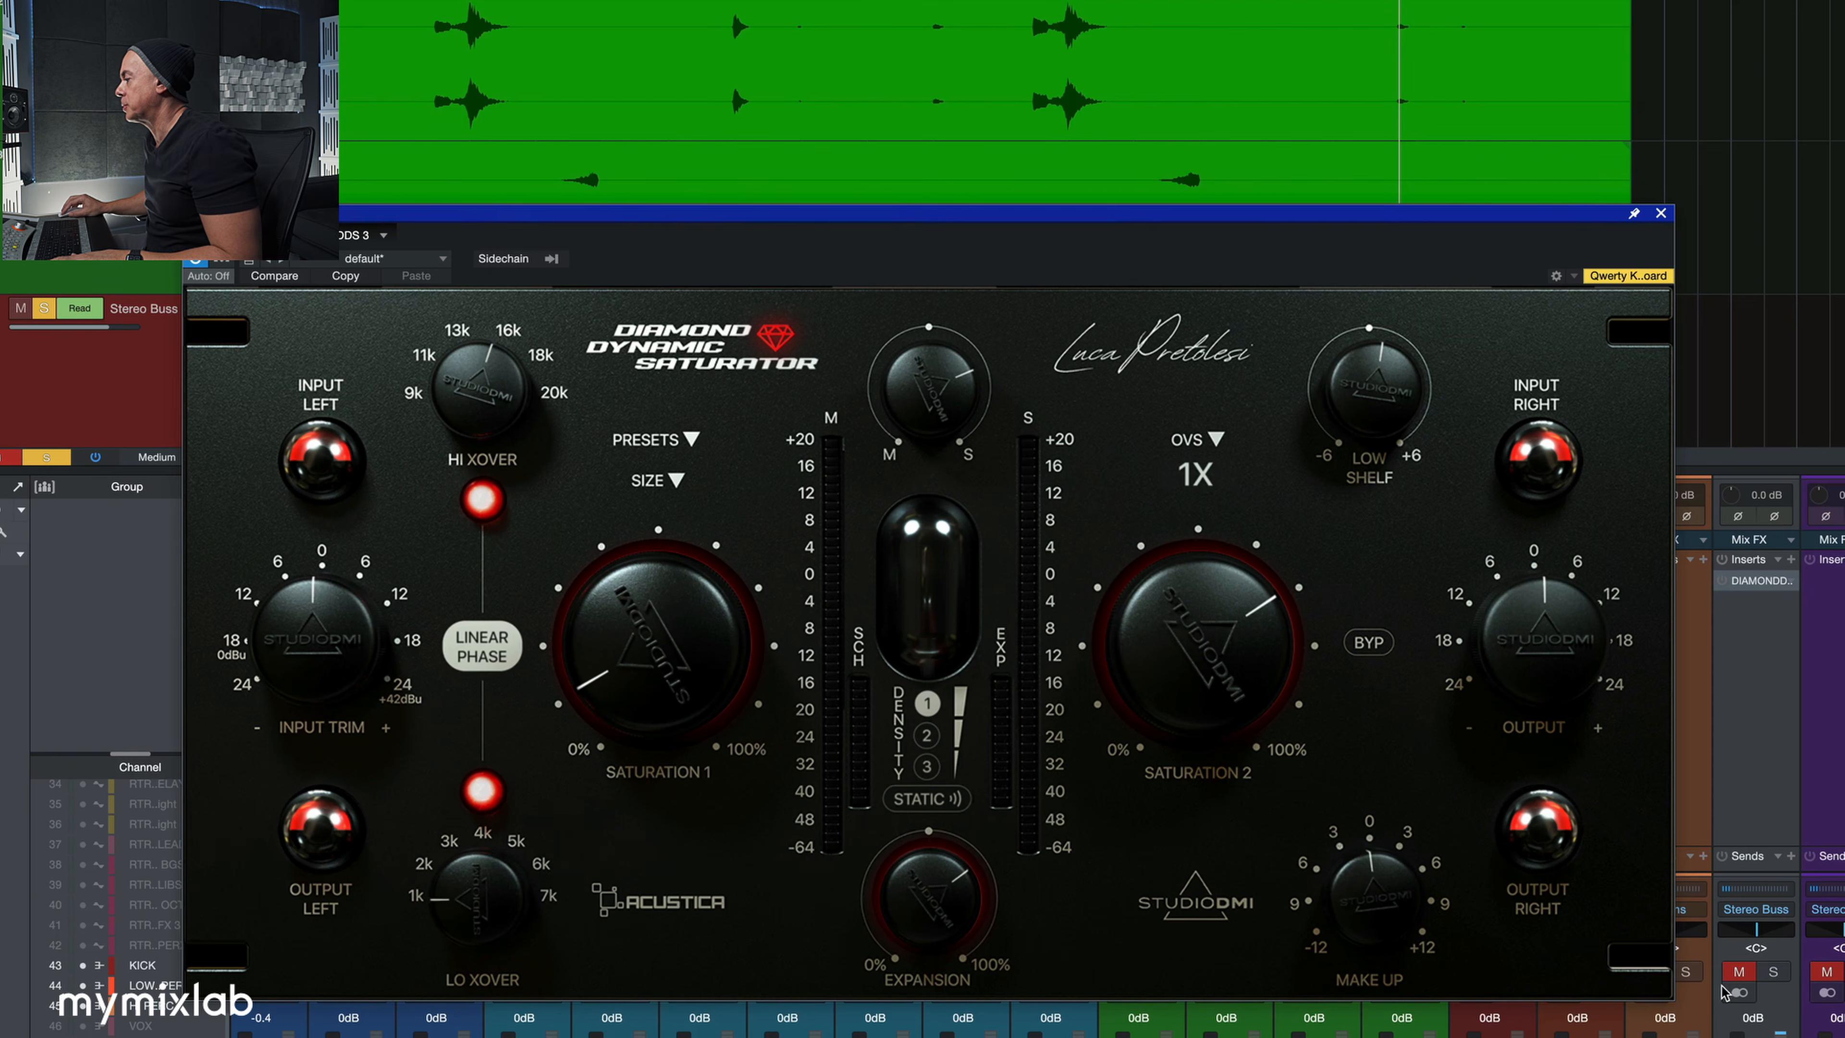
pyautogui.click(1771, 973)
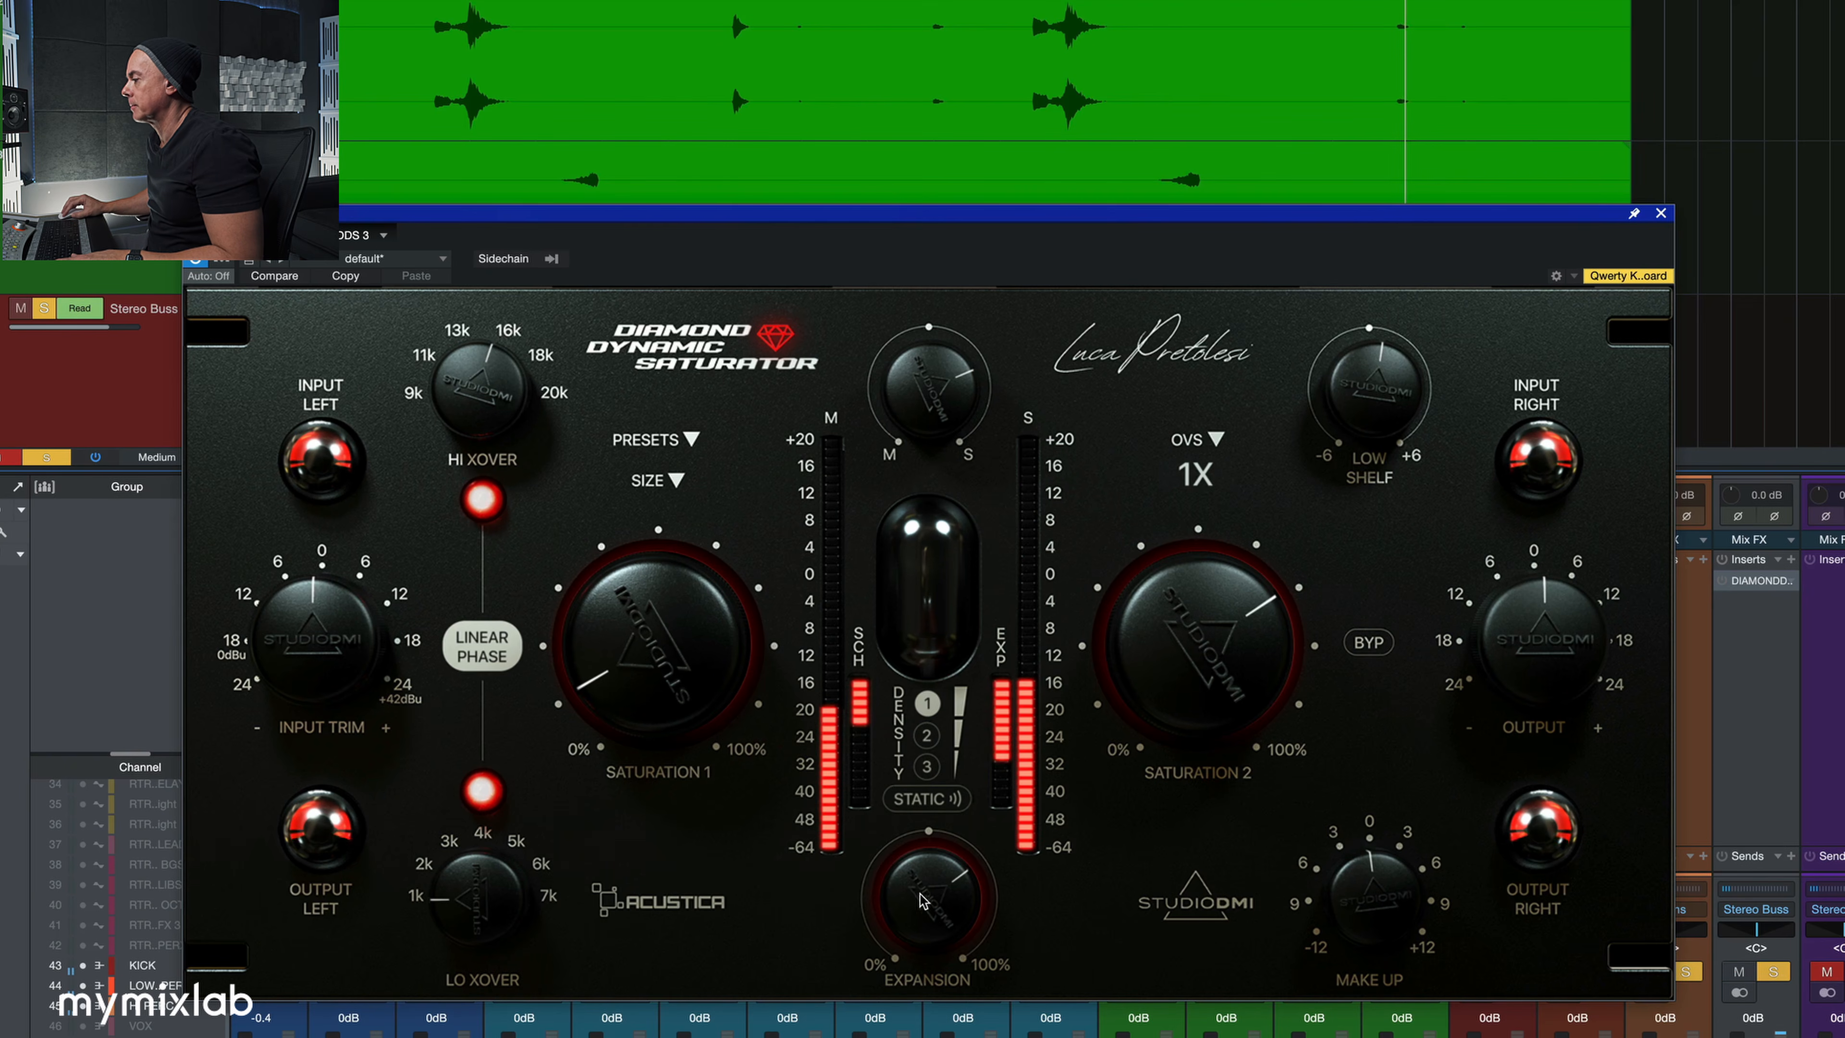
pyautogui.moveTo(922, 905)
pyautogui.mouseDown()
pyautogui.moveTo(935, 979)
pyautogui.moveTo(938, 891)
pyautogui.moveTo(934, 912)
pyautogui.mouseUp()
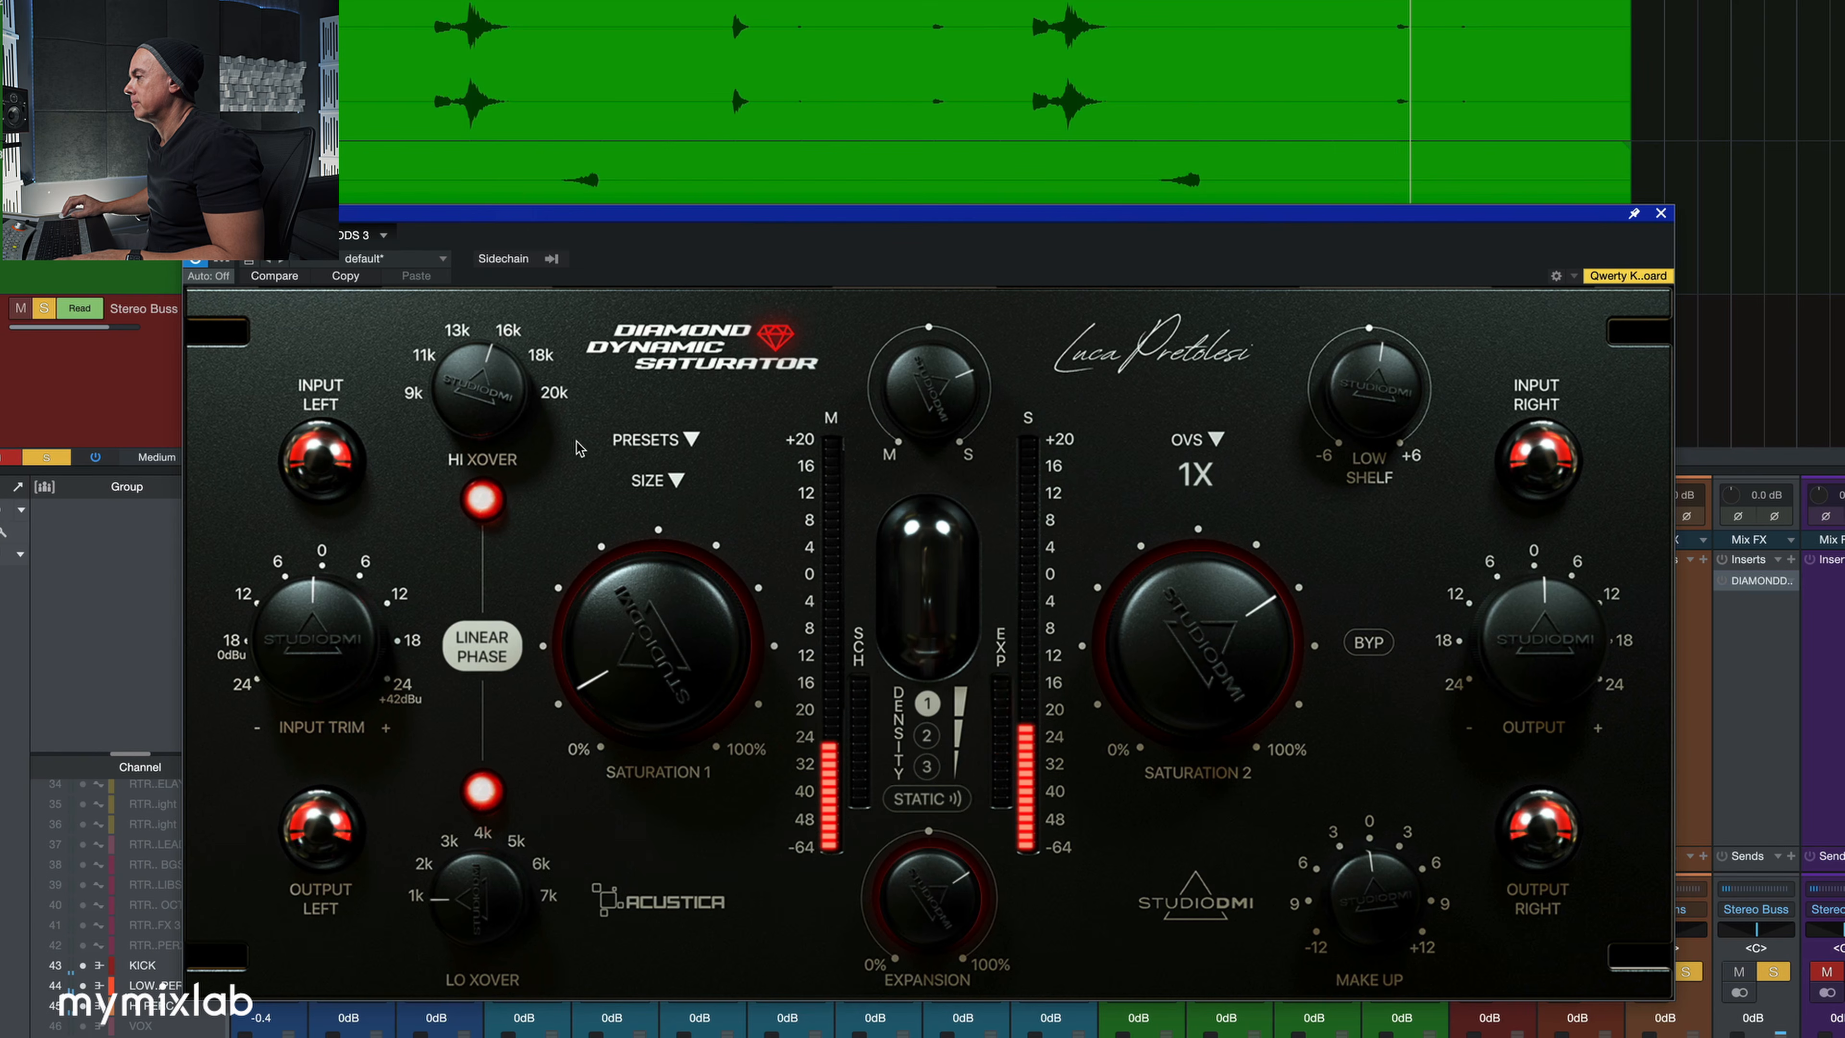
# - Switch off the SYNT LOW saturator's crossover filters and trim Output slightly below 0 and Make Up to about -5
pyautogui.click(483, 789)
pyautogui.moveTo(1147, 702); pyautogui.dragTo(1149, 715)
pyautogui.moveTo(1483, 643); pyautogui.dragTo(1484, 650)
pyautogui.moveTo(1359, 868); pyautogui.dragTo(1359, 898)
pyautogui.moveTo(1238, 646); pyautogui.dragTo(1238, 615)
pyautogui.moveTo(1372, 874); pyautogui.dragTo(1374, 894)
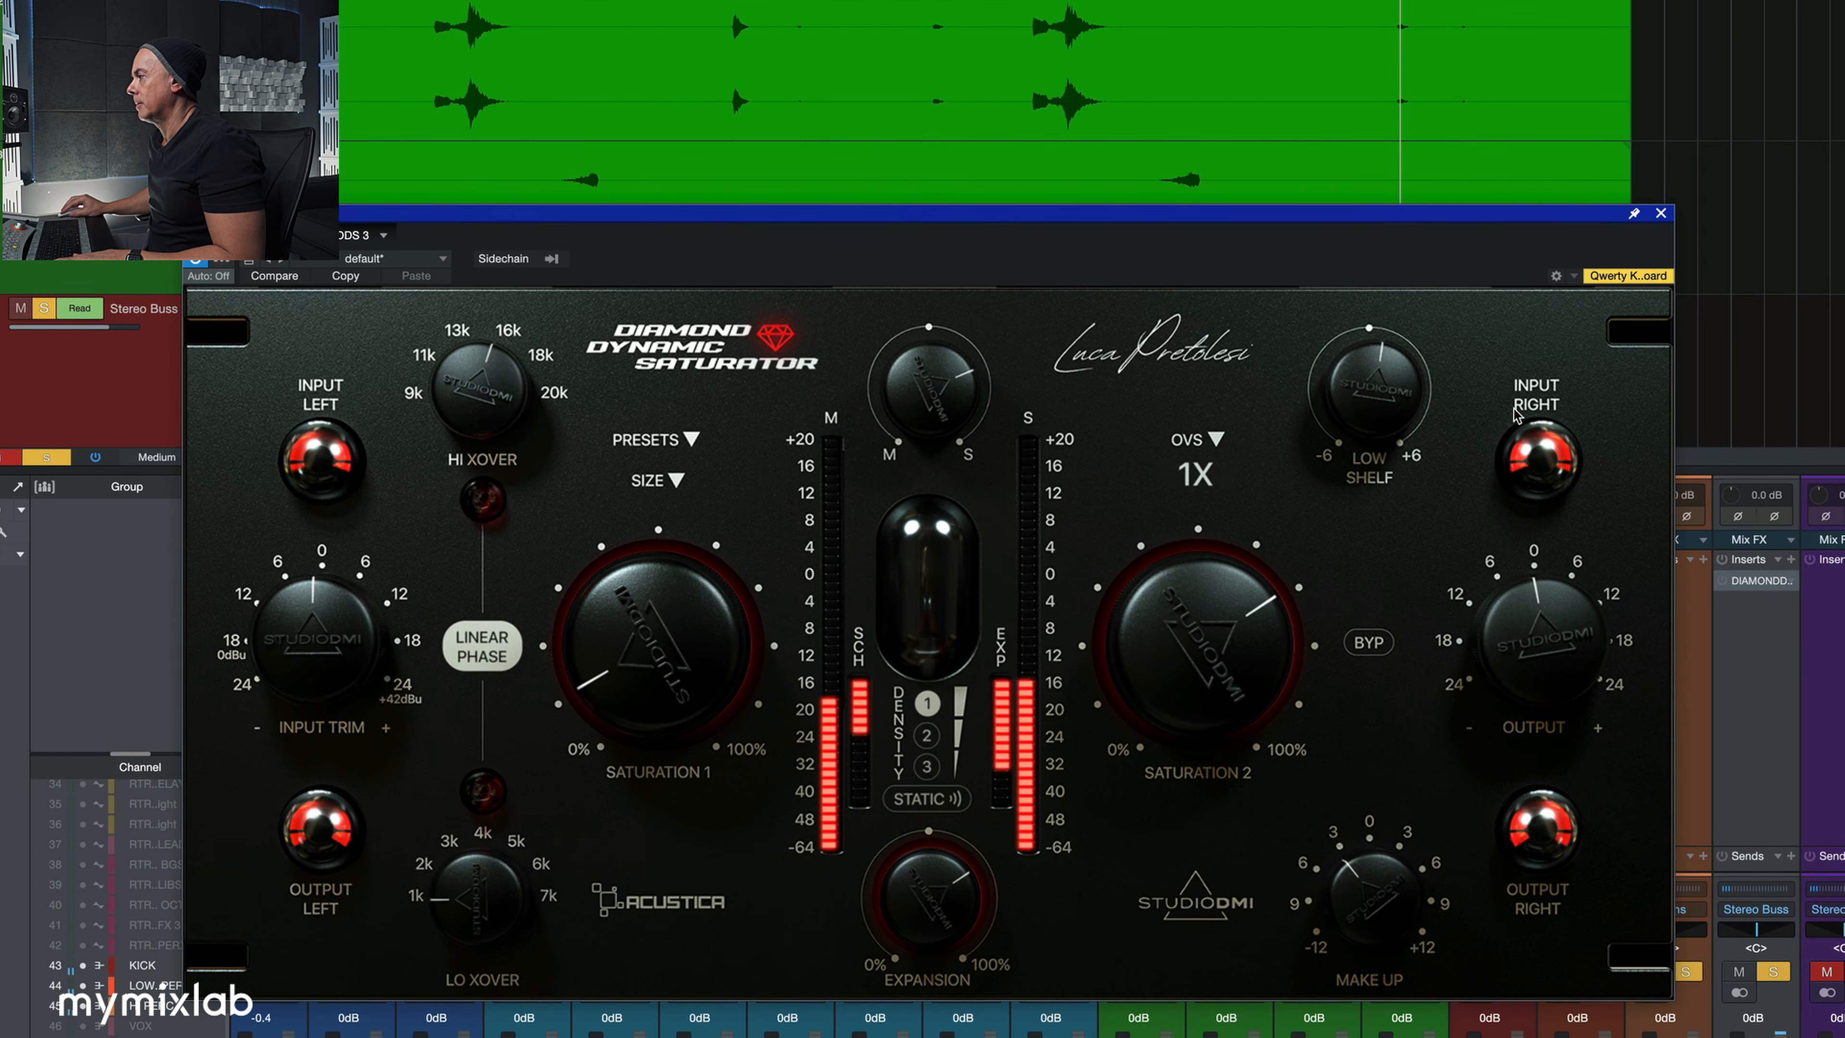
# - Compare the SYNT LOW saturator against its bypass, unsolo the bus, and play the full mix
pyautogui.click(1376, 644)
pyautogui.click(1376, 644)
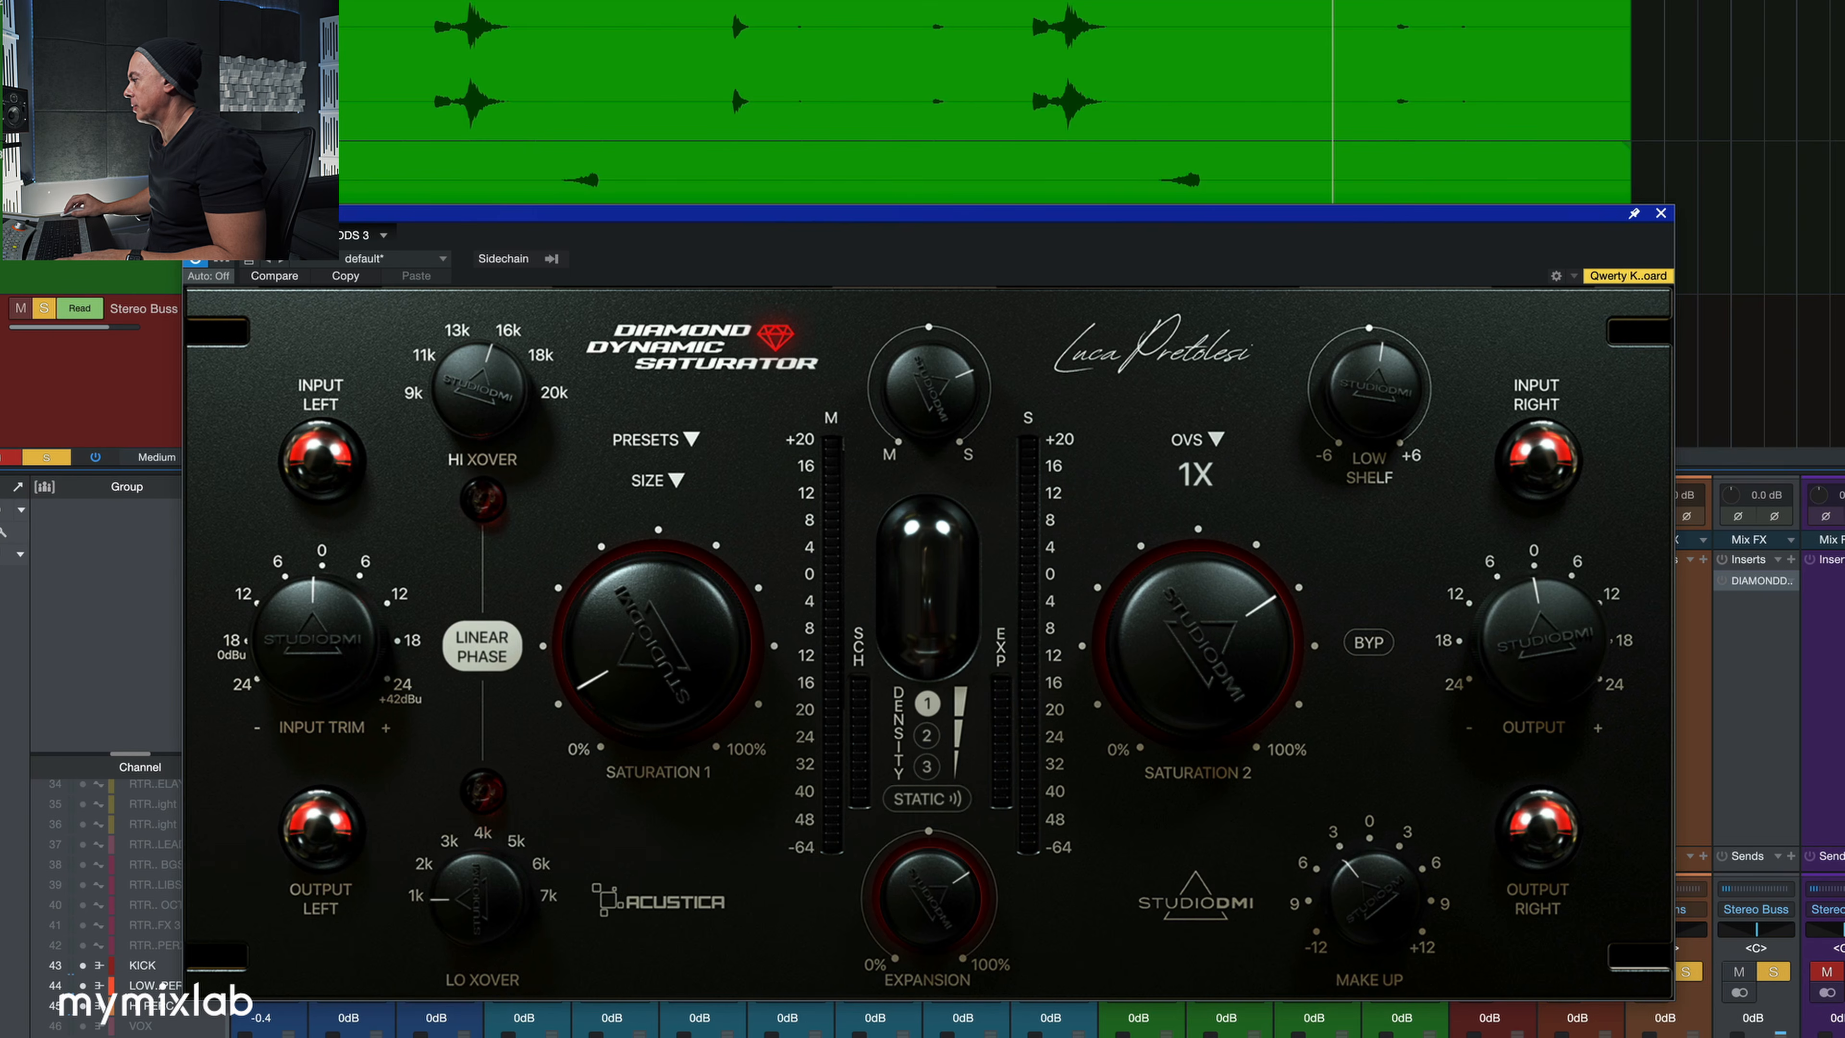
pyautogui.click(1773, 974)
pyautogui.press('space')
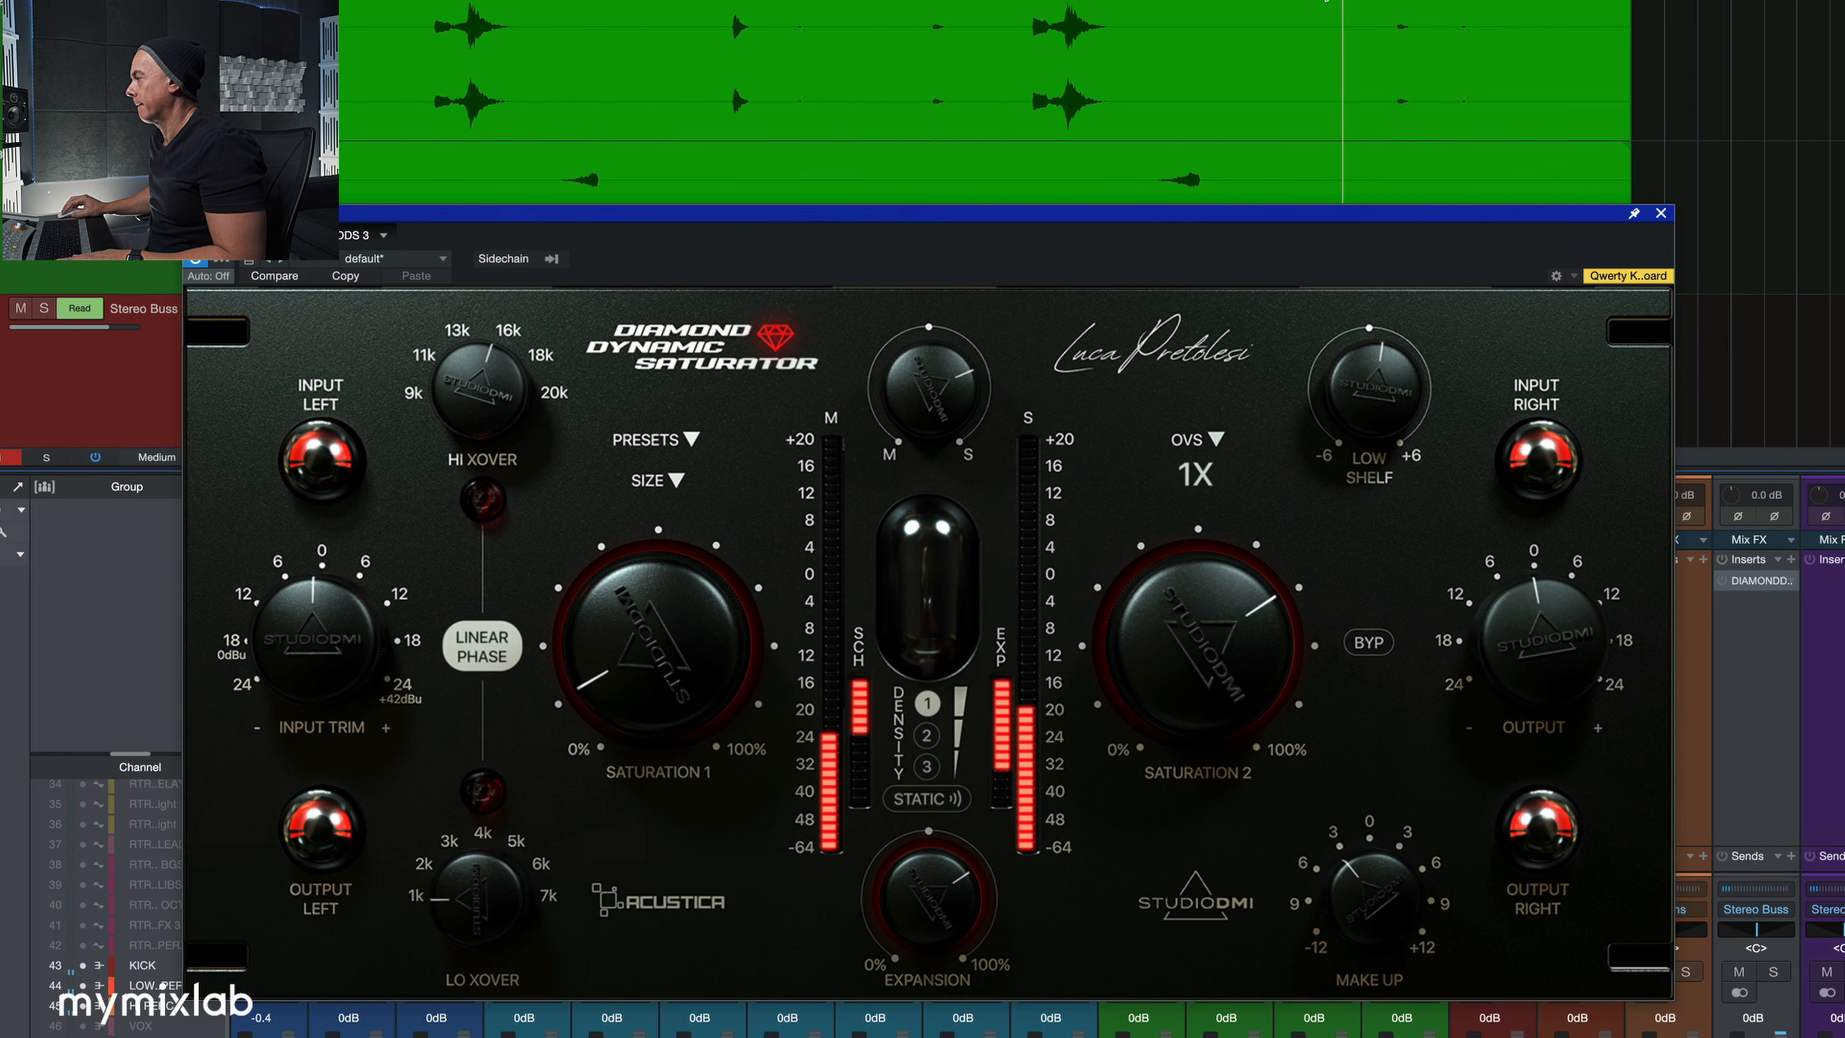
# - Nudge Saturation 2 up slightly, stop playback, and switch the Hi and Lo Xover filters back on
pyautogui.moveTo(1220, 659); pyautogui.dragTo(1218, 655)
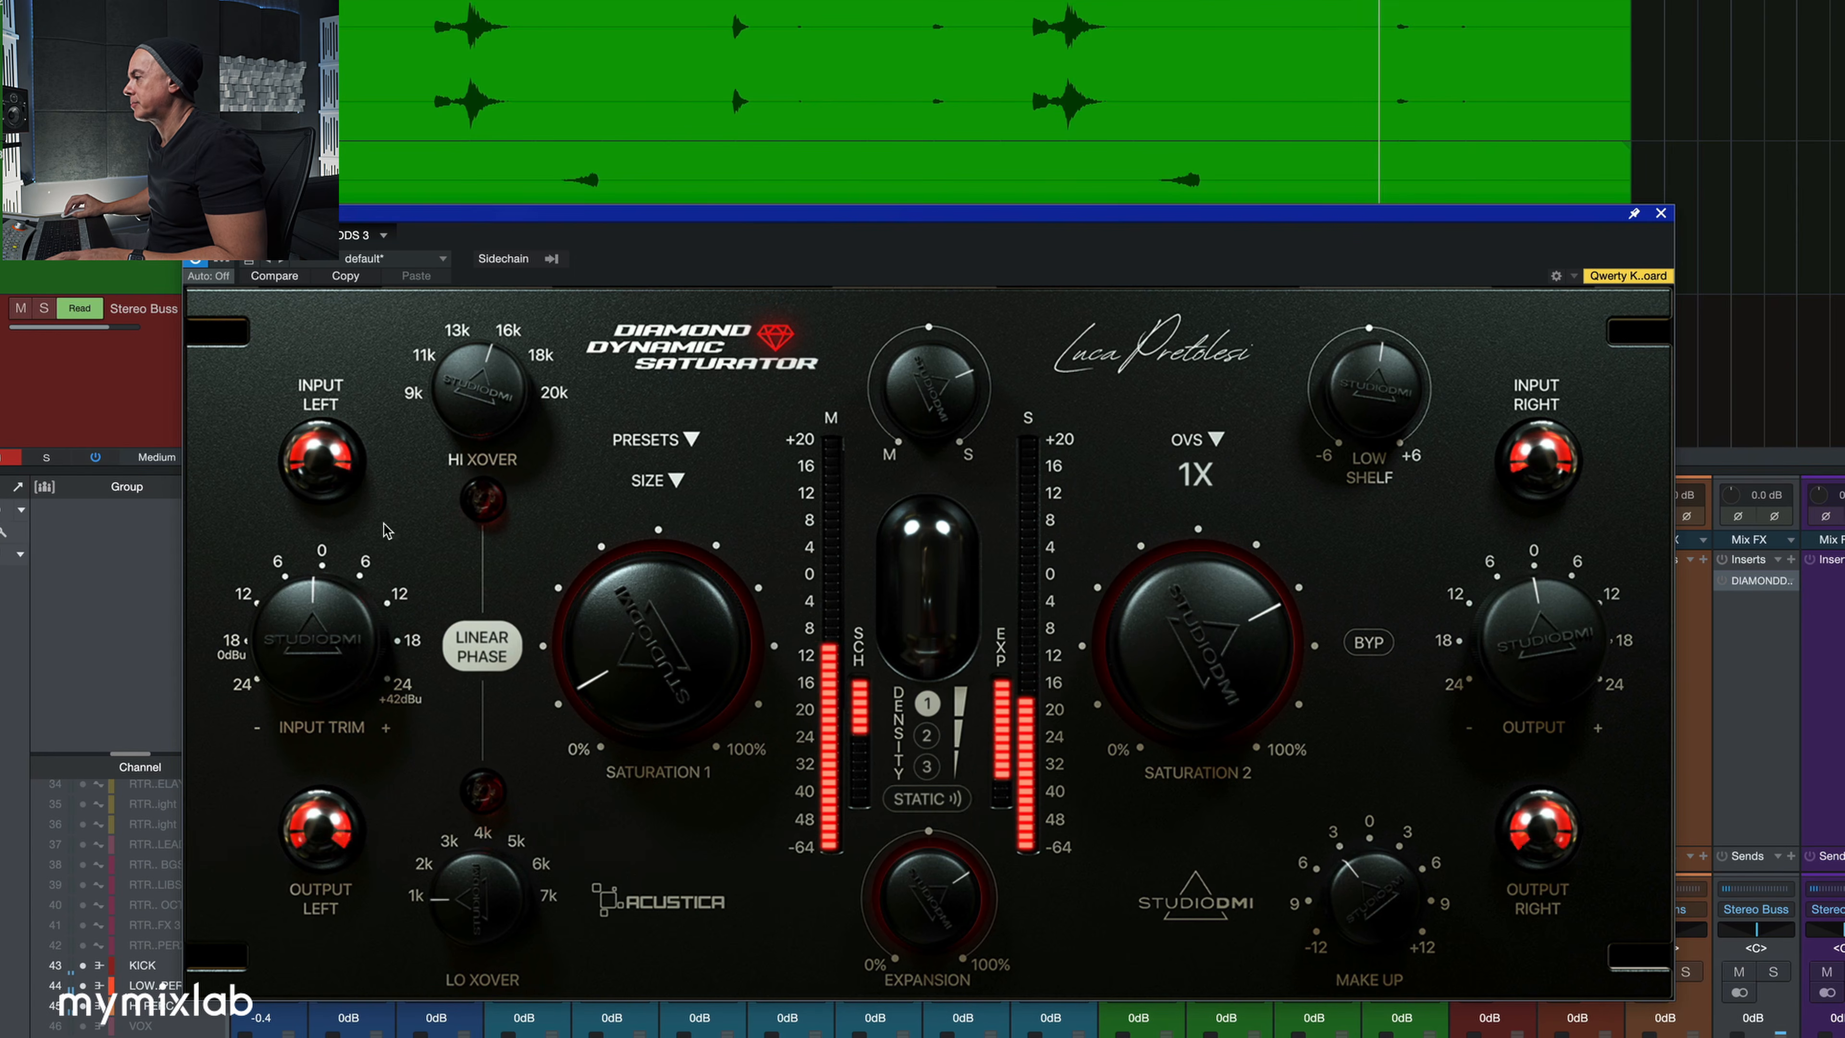
pyautogui.press('space')
pyautogui.click(481, 500)
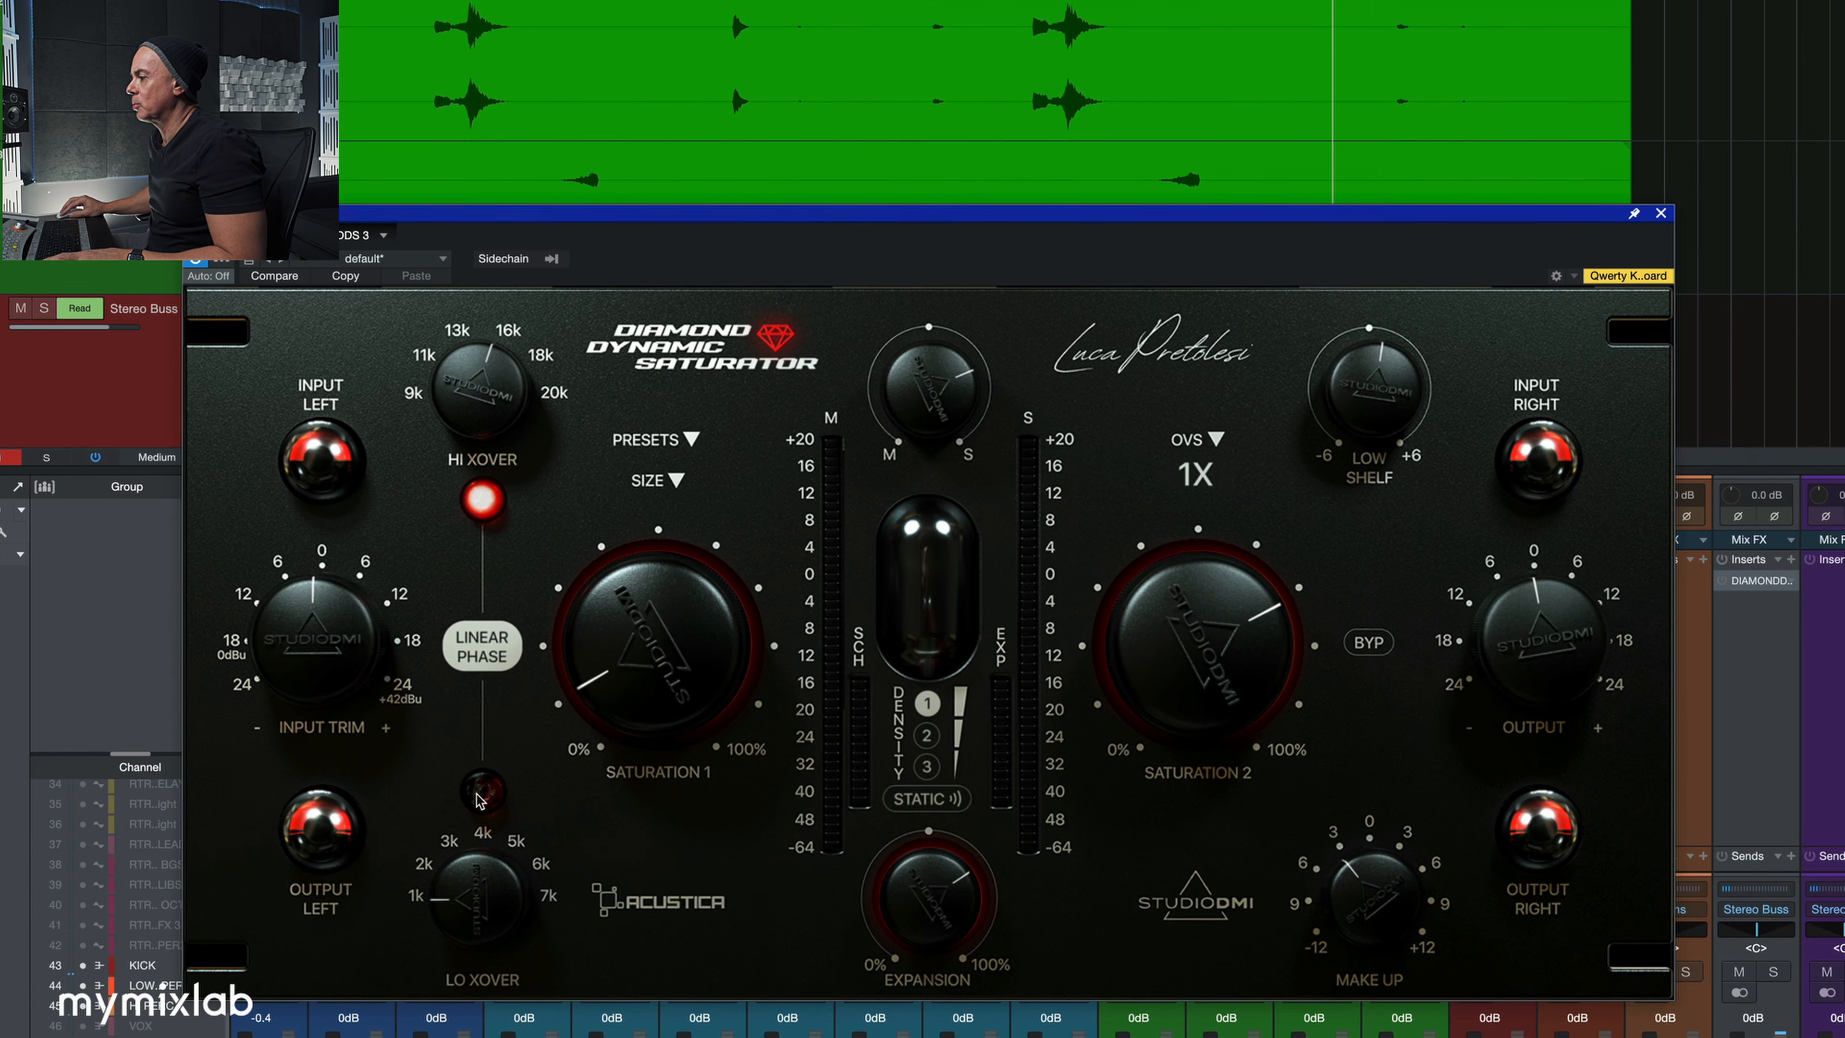
pyautogui.click(482, 791)
# - Raise Saturation 2 to about 85% and Make Up slightly while the full mix plays
pyautogui.press('space')
pyautogui.moveTo(1250, 687); pyautogui.dragTo(1251, 667)
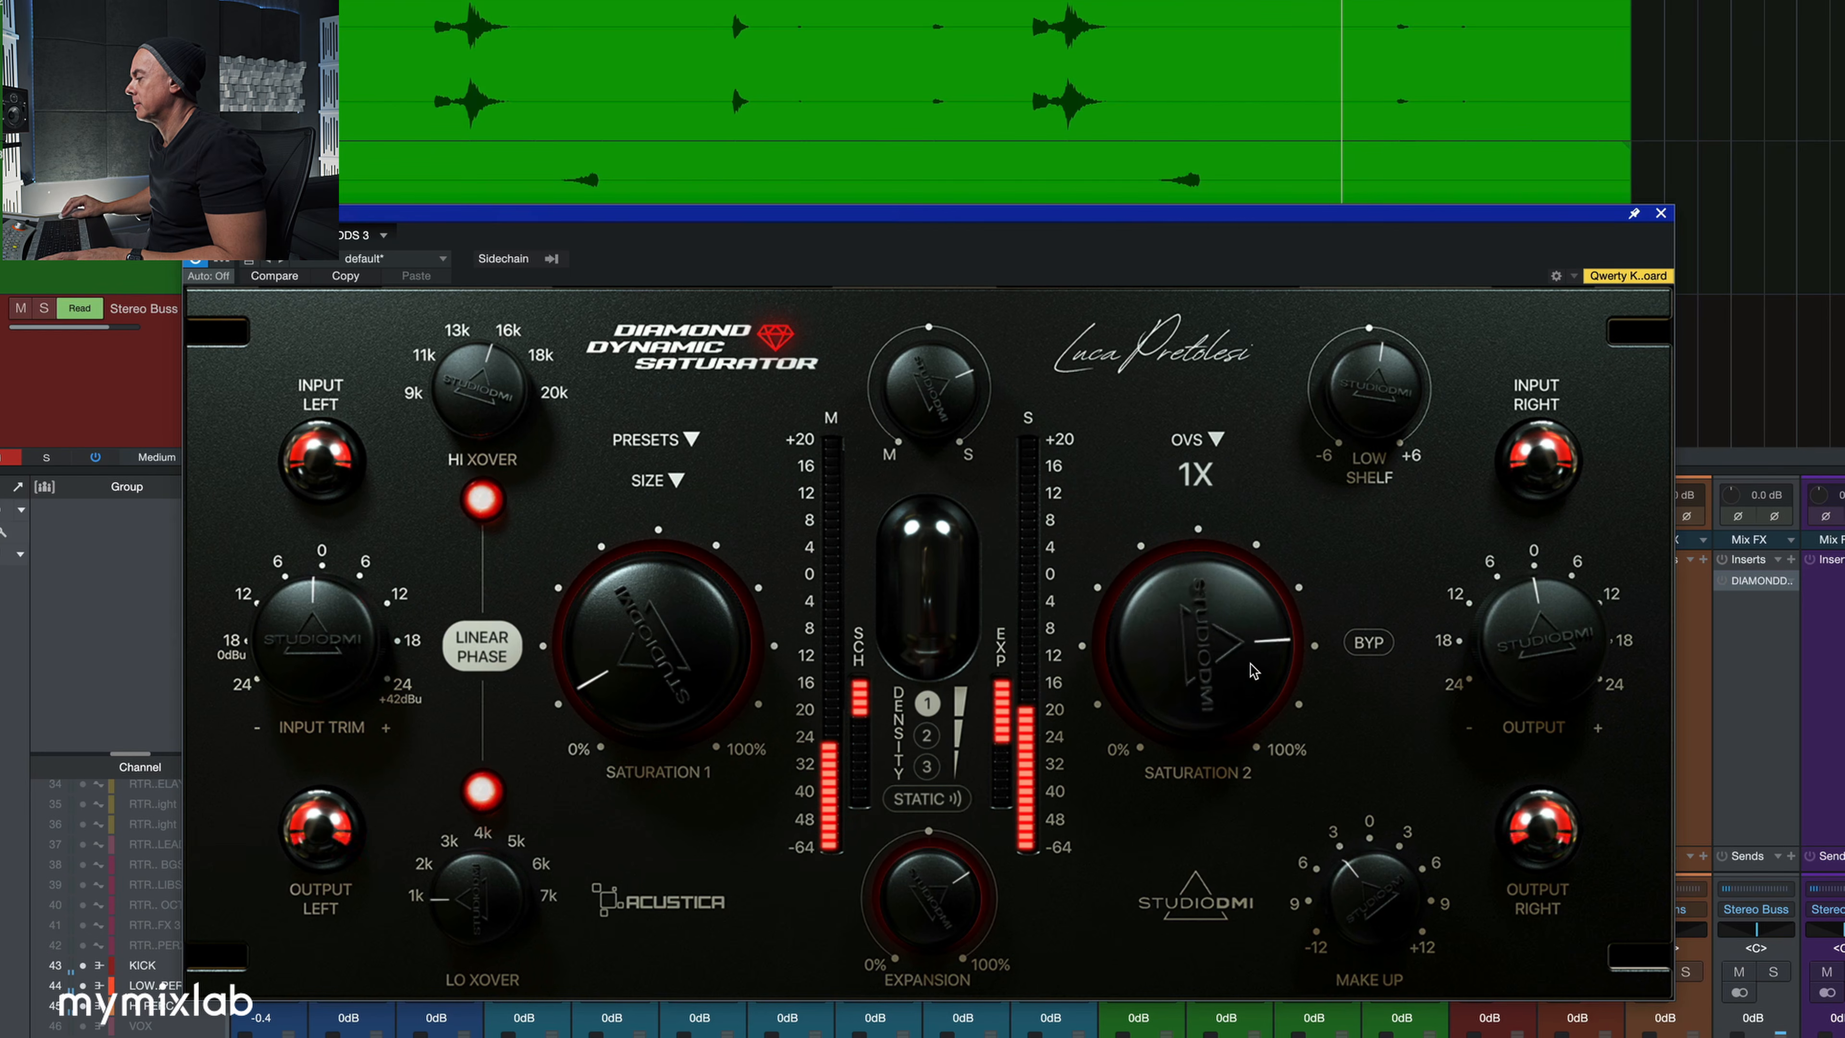
pyautogui.moveTo(1367, 866); pyautogui.dragTo(1367, 860)
pyautogui.moveTo(1217, 687); pyautogui.dragTo(1215, 664)
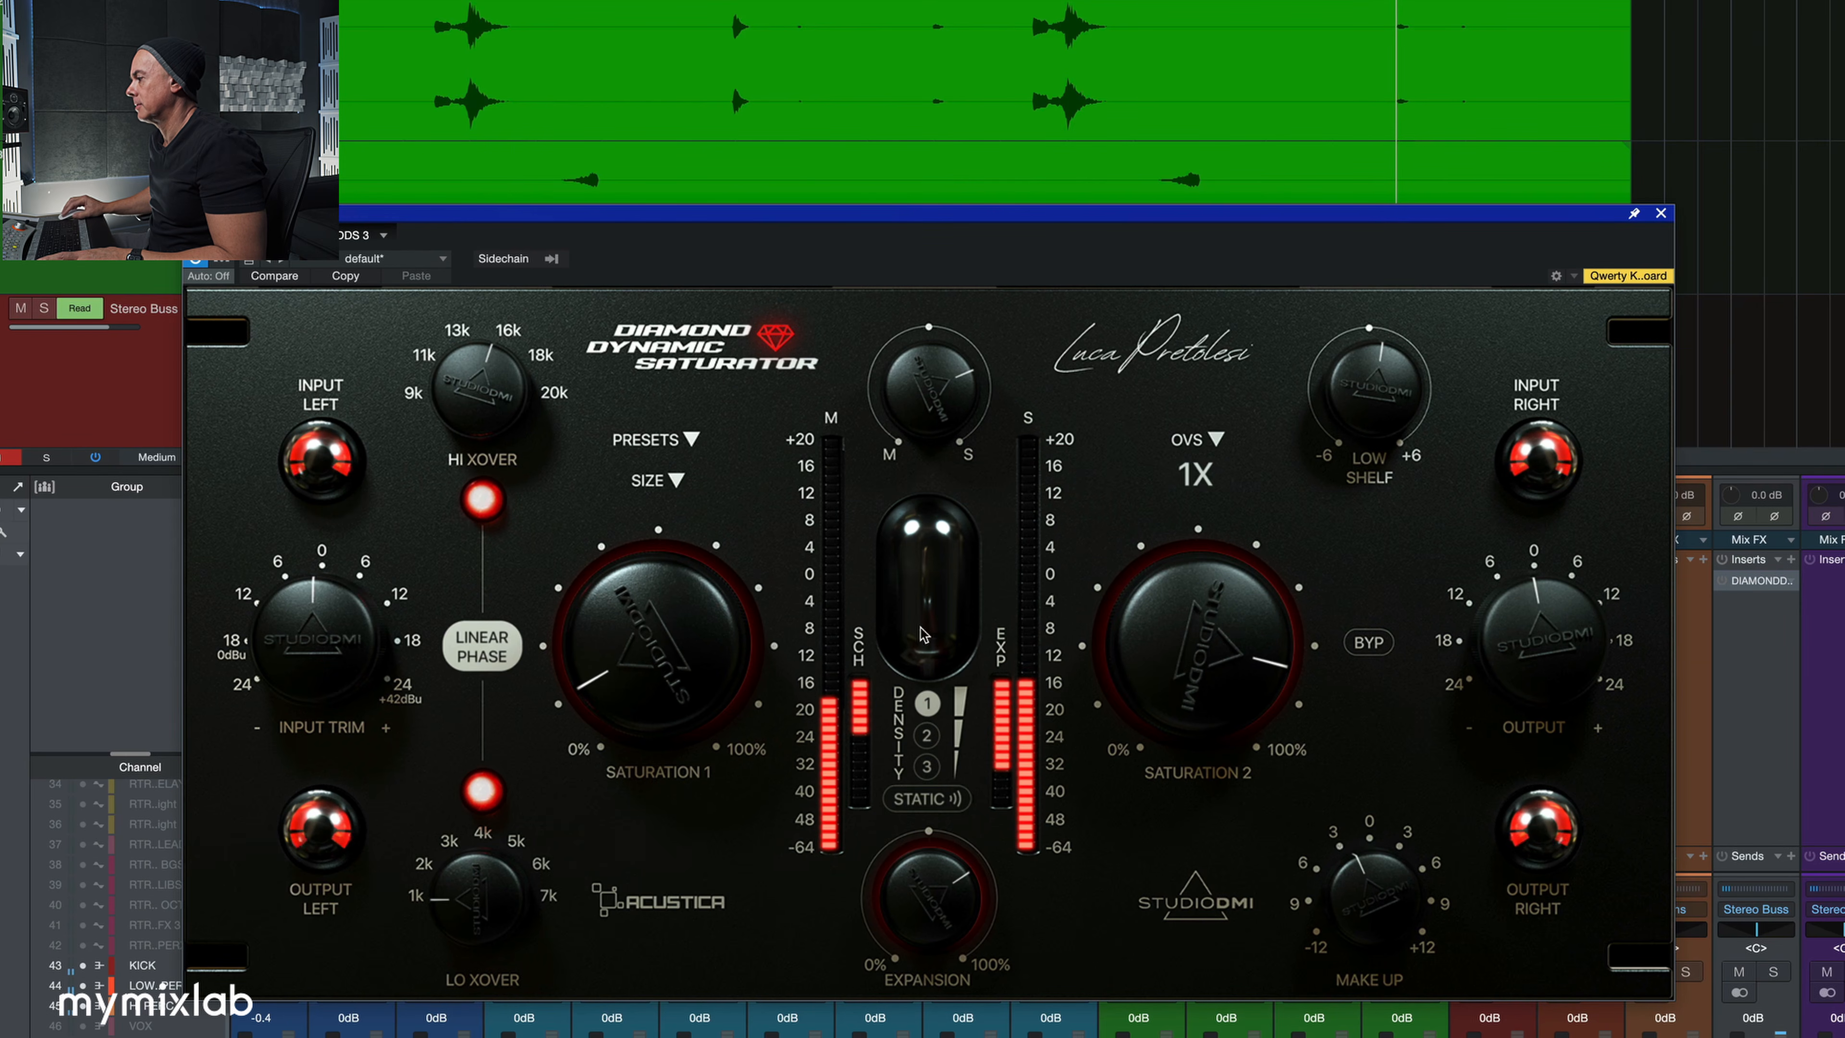
pyautogui.press('space')
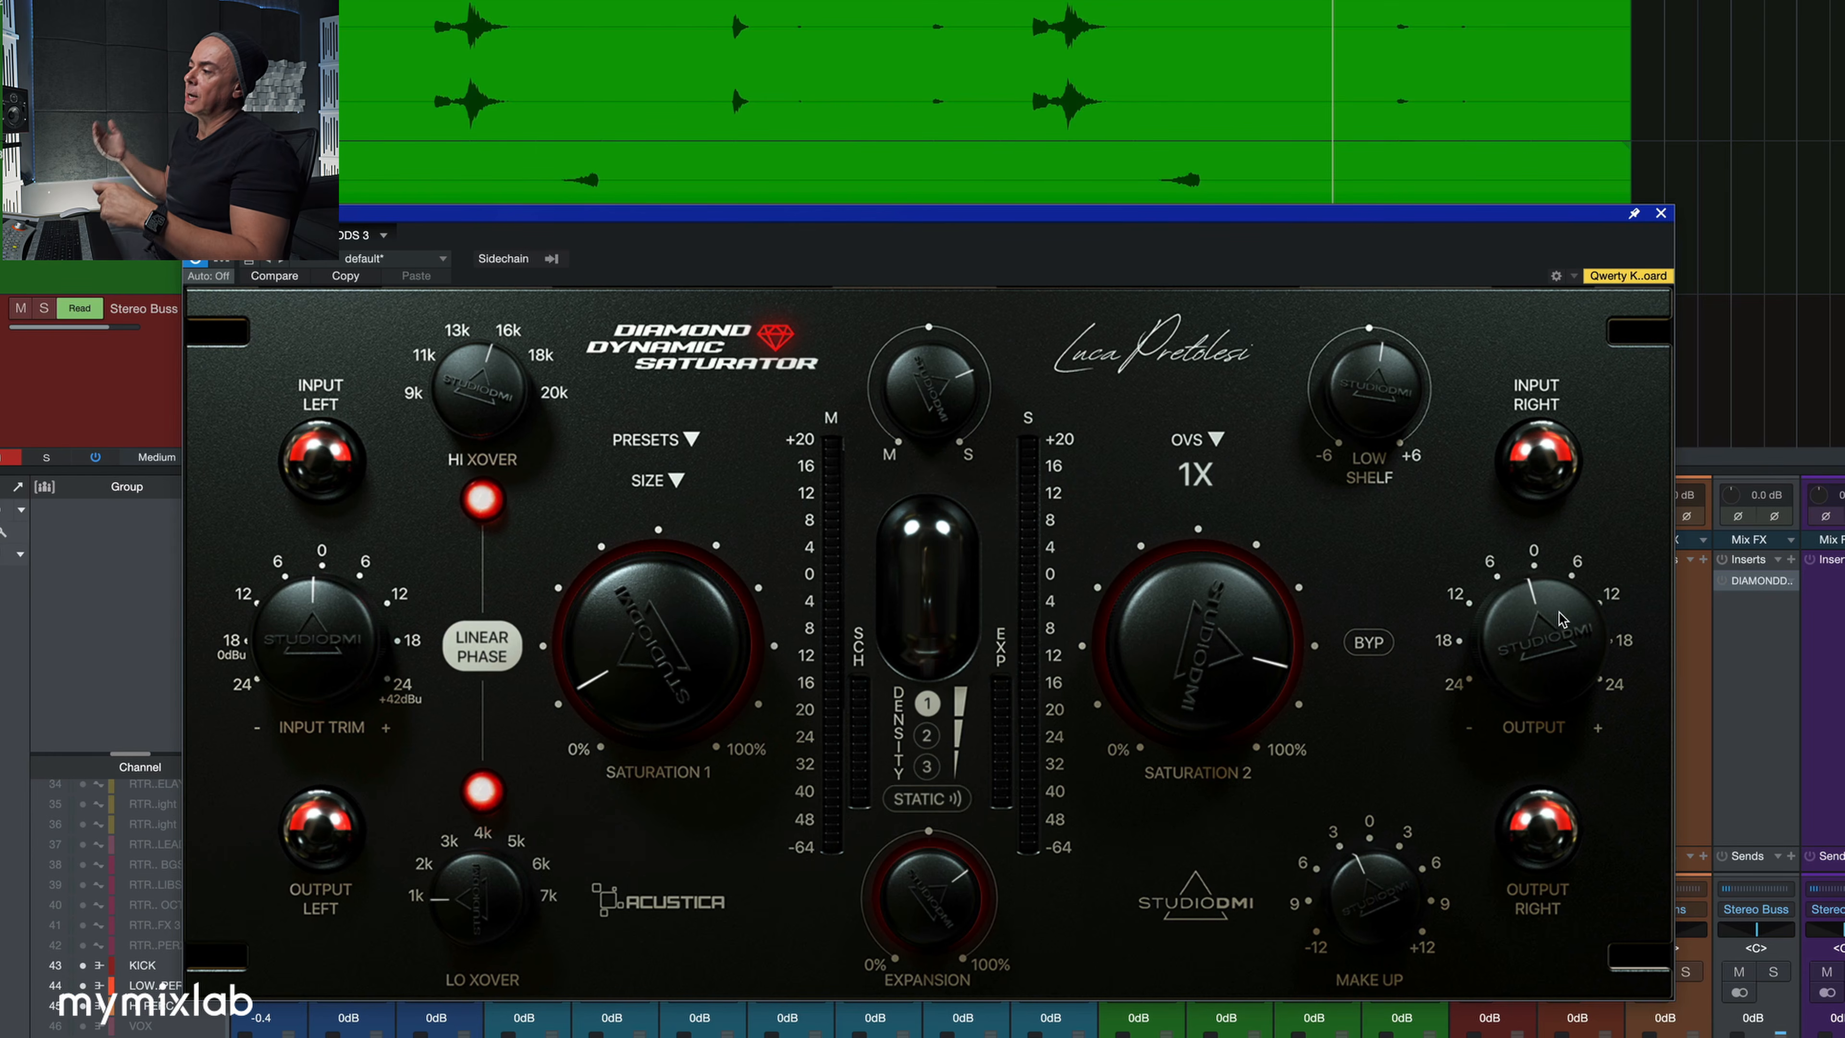
# - Open the Stereo Buss saturator, try Input Trim at about -18, and return Input Trim and Output to about 0
pyautogui.hscroll(2, 1272, 204)
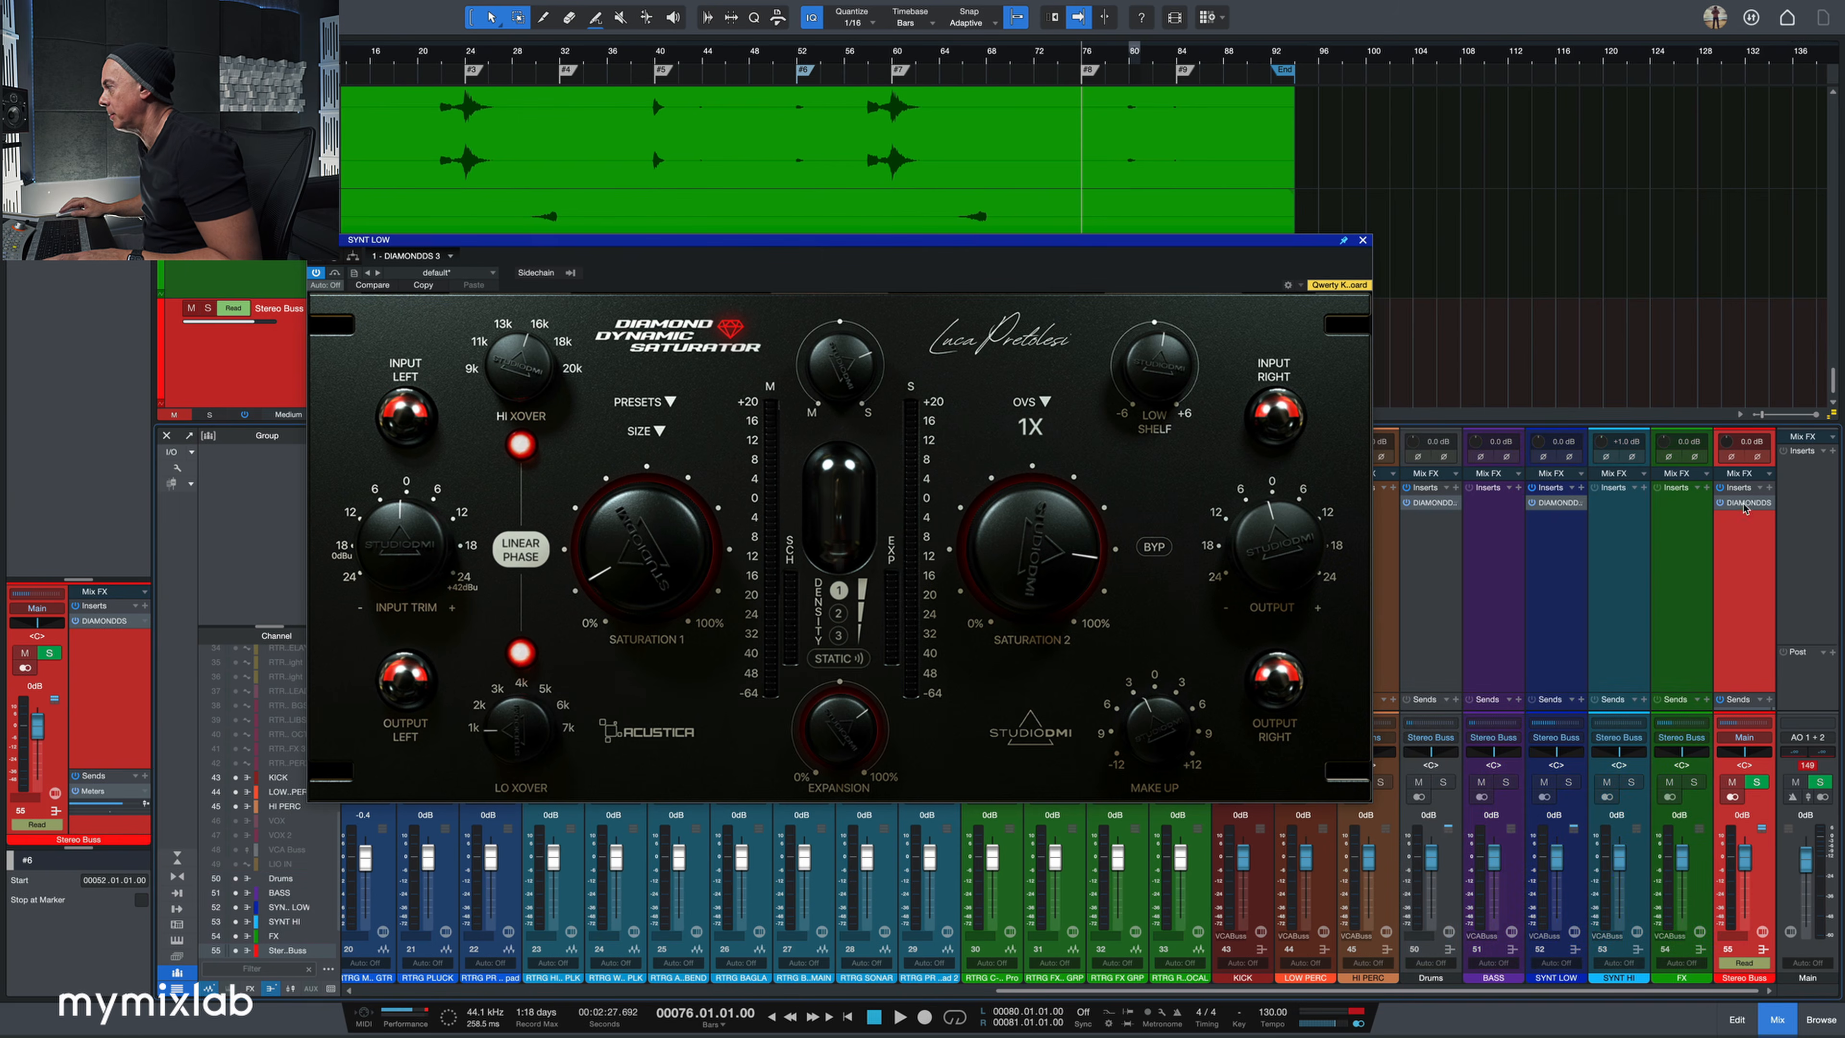
pyautogui.click(1745, 503)
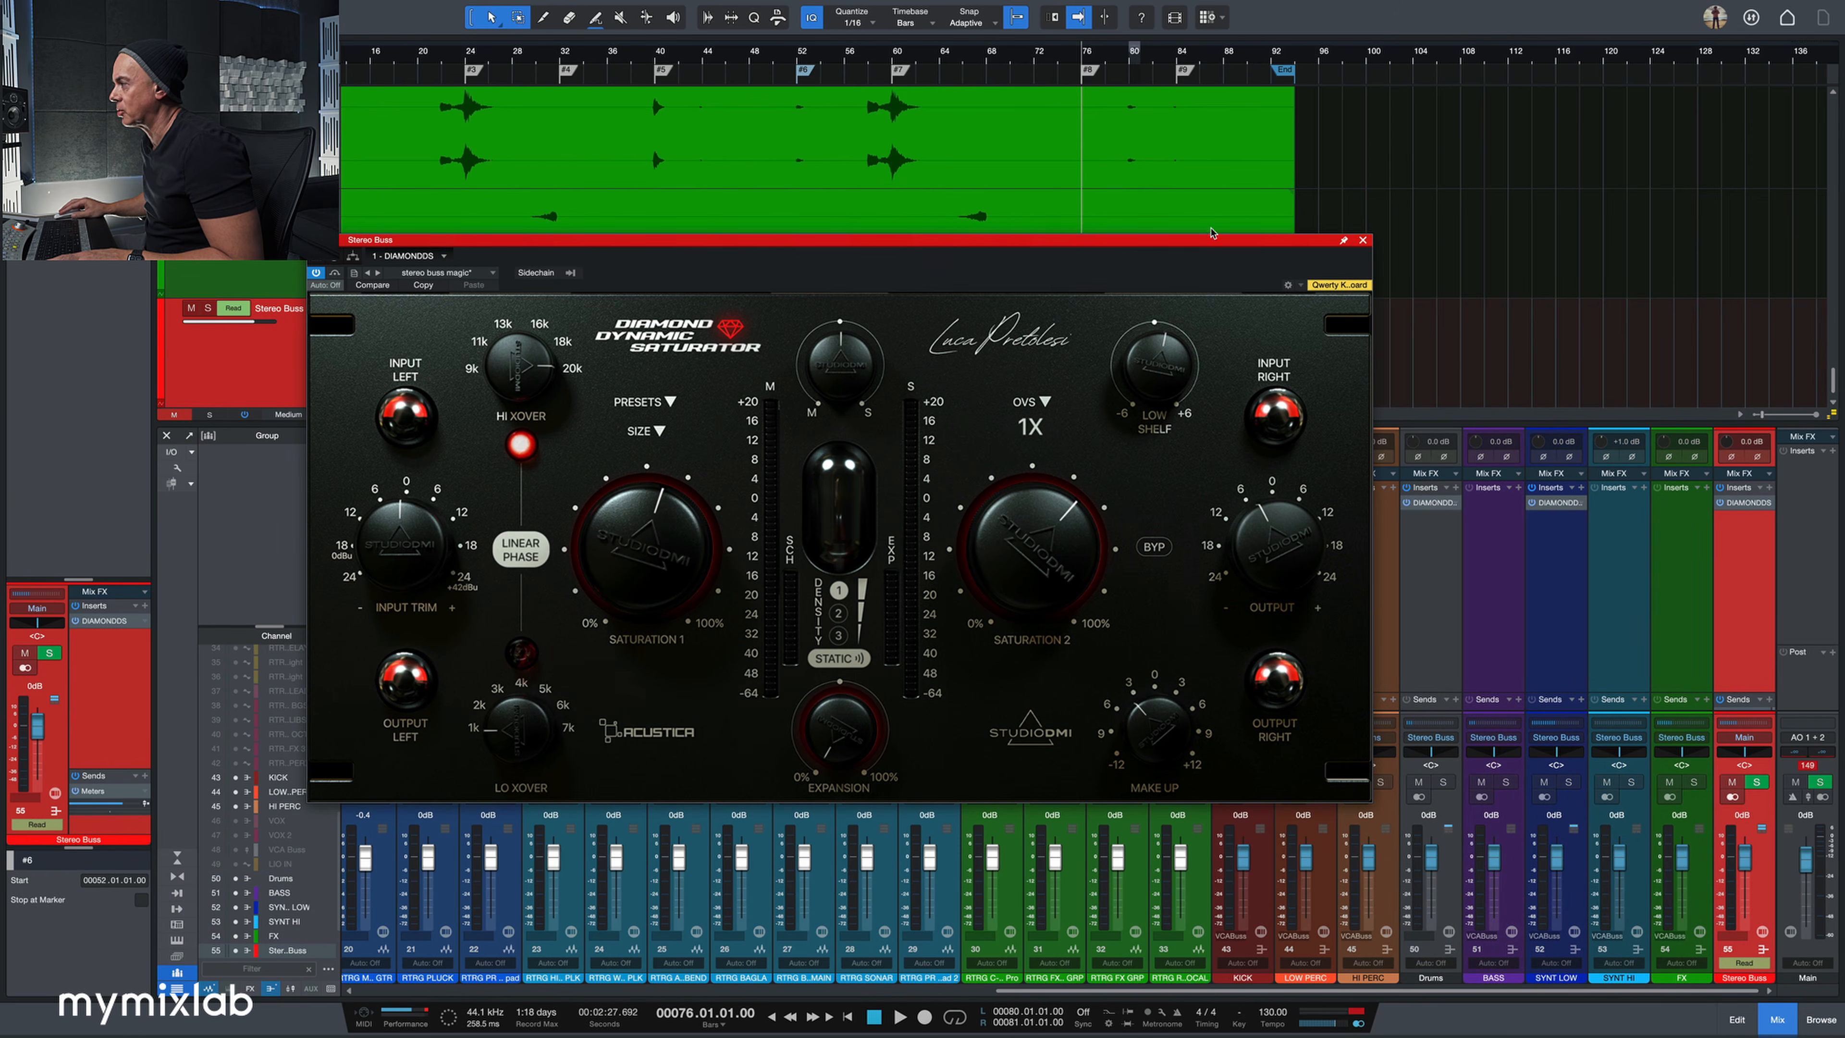
pyautogui.moveTo(393, 547); pyautogui.dragTo(398, 543)
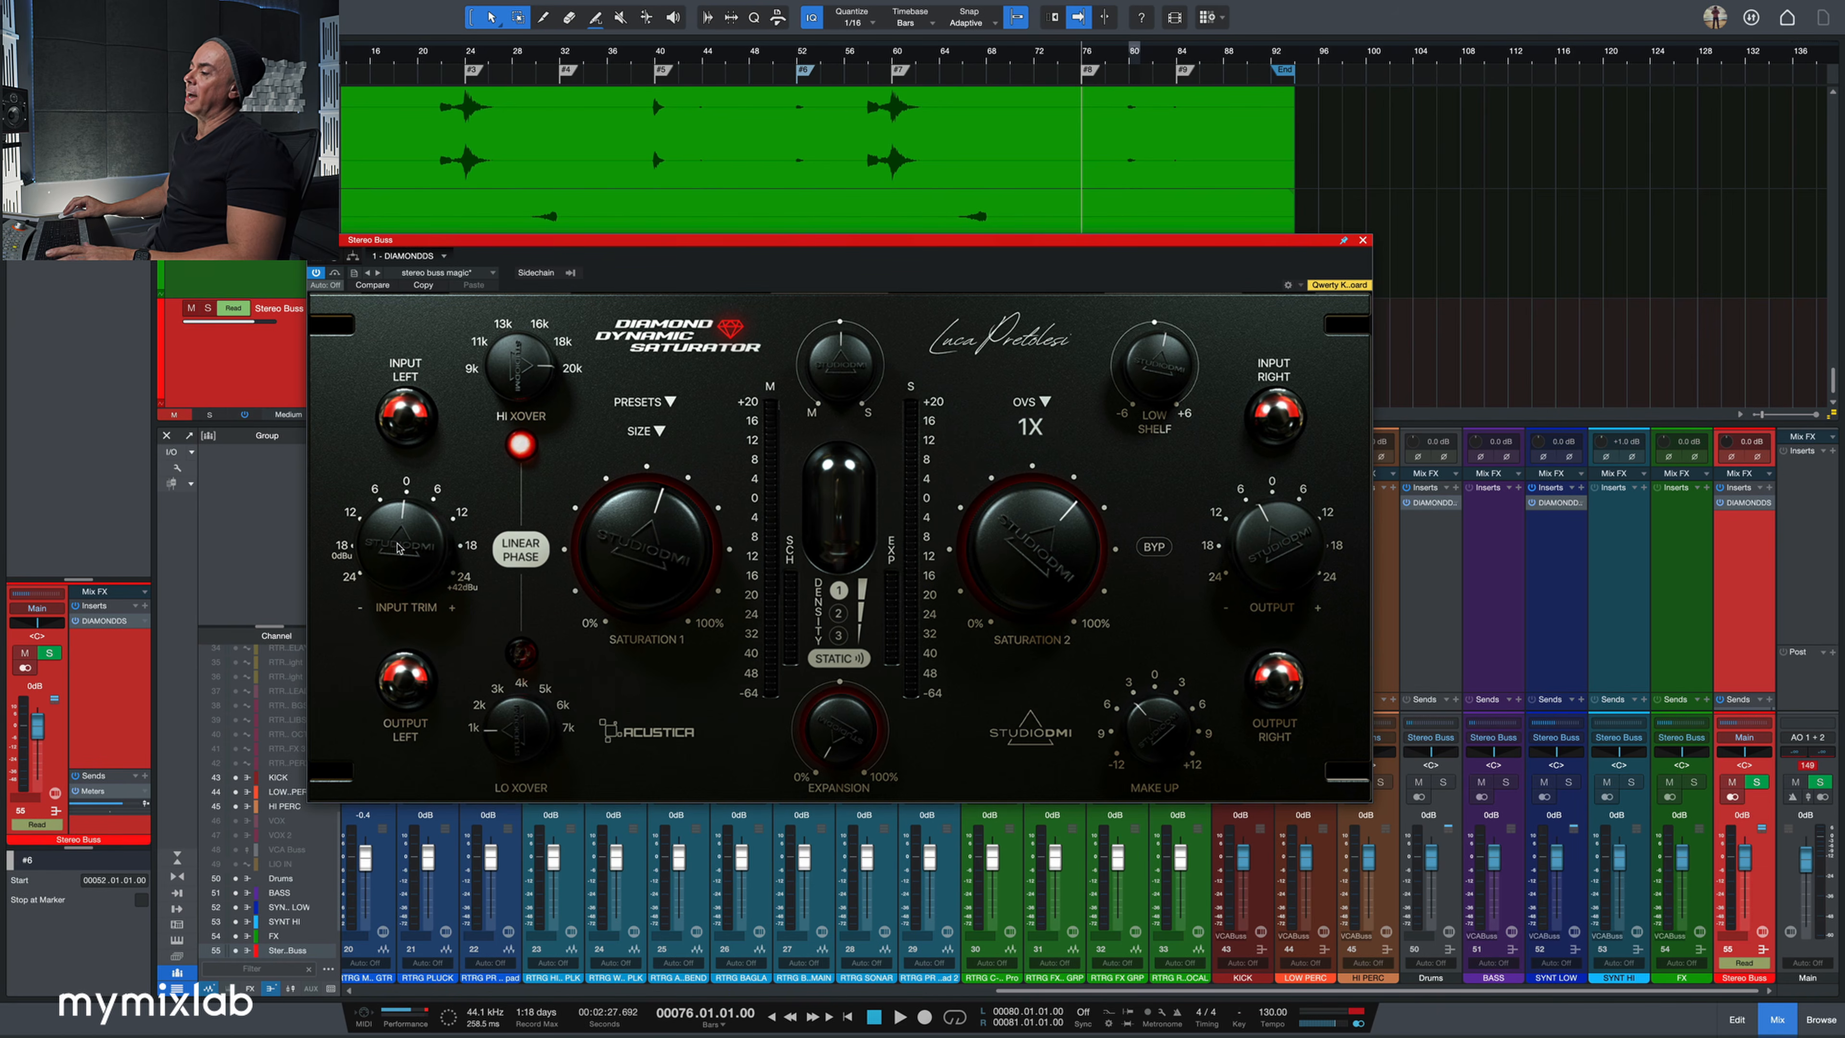
pyautogui.moveTo(397, 548)
pyautogui.mouseDown()
pyautogui.moveTo(407, 587)
pyautogui.moveTo(413, 536)
pyautogui.moveTo(409, 557)
pyautogui.mouseUp()
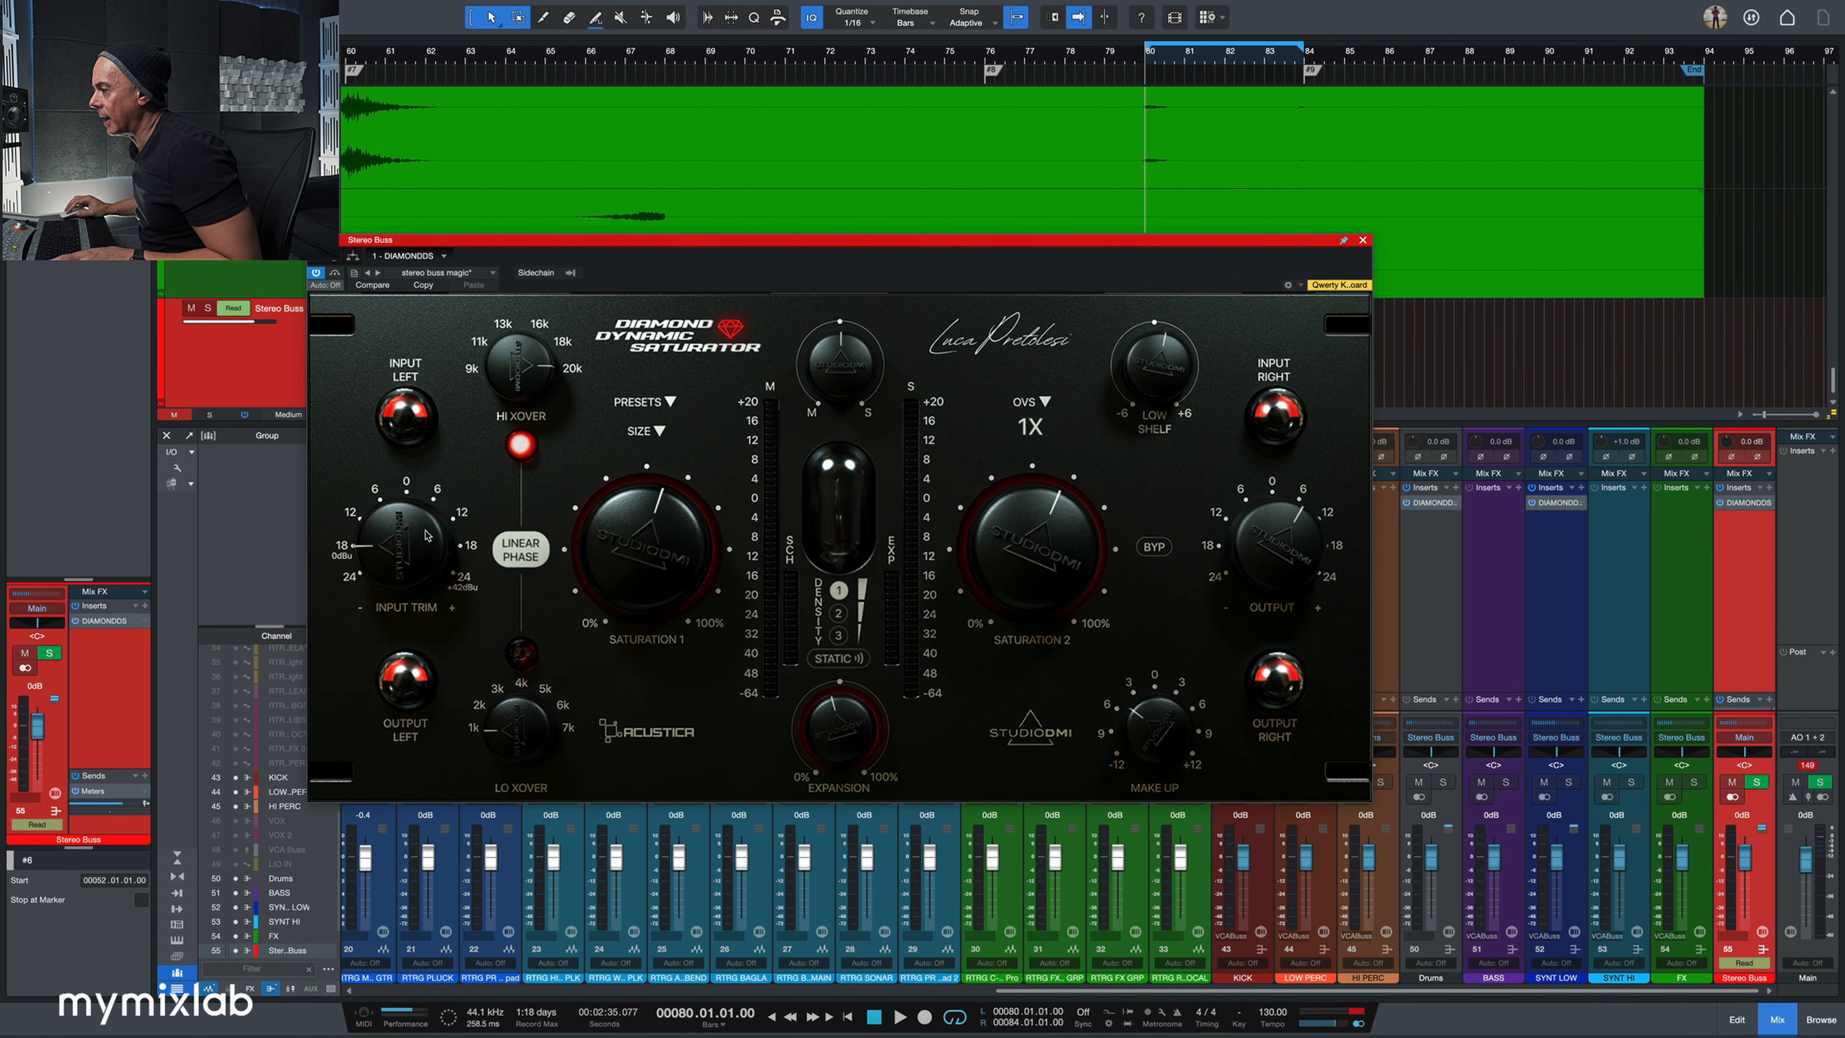
pyautogui.moveTo(427, 536); pyautogui.dragTo(423, 537)
pyautogui.doubleClick(1281, 534)
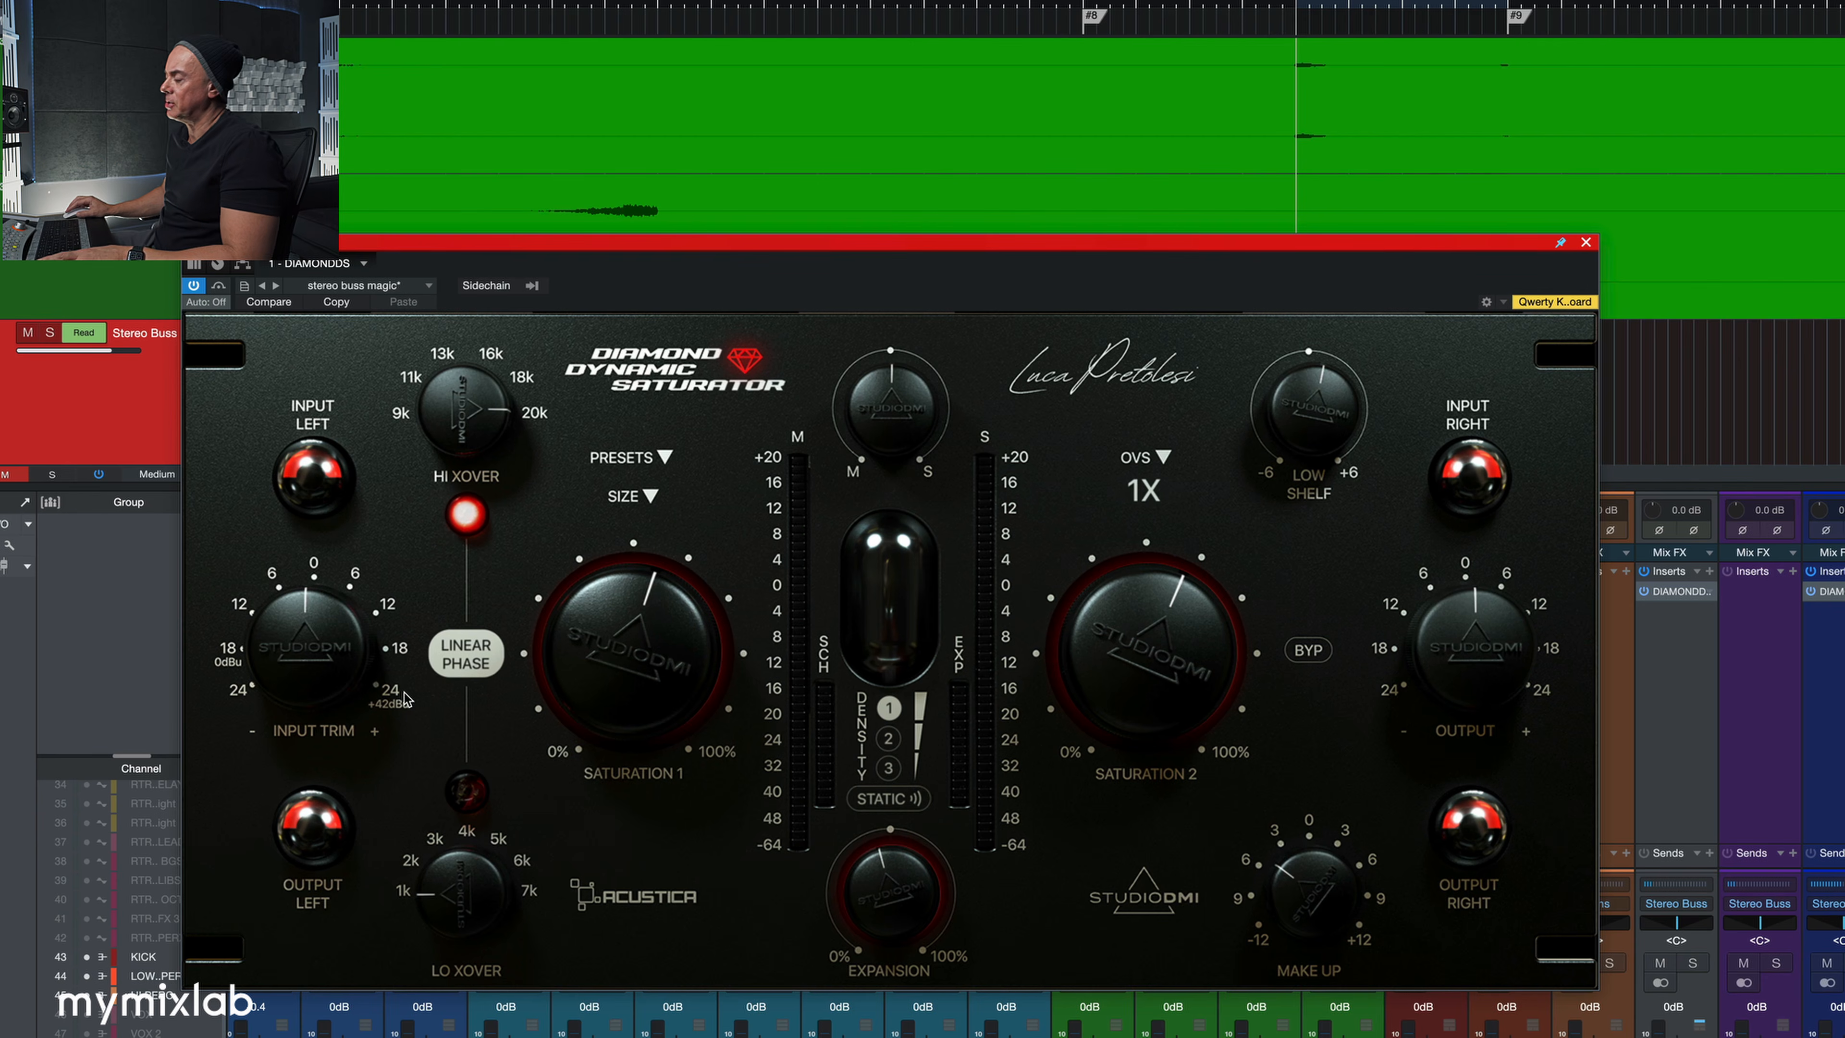
# - Set the Stereo Buss saturator's Density to 3, toggle Static on and off, and lower Expansion to about 30%
pyautogui.moveTo(854, 822); pyautogui.dragTo(900, 879)
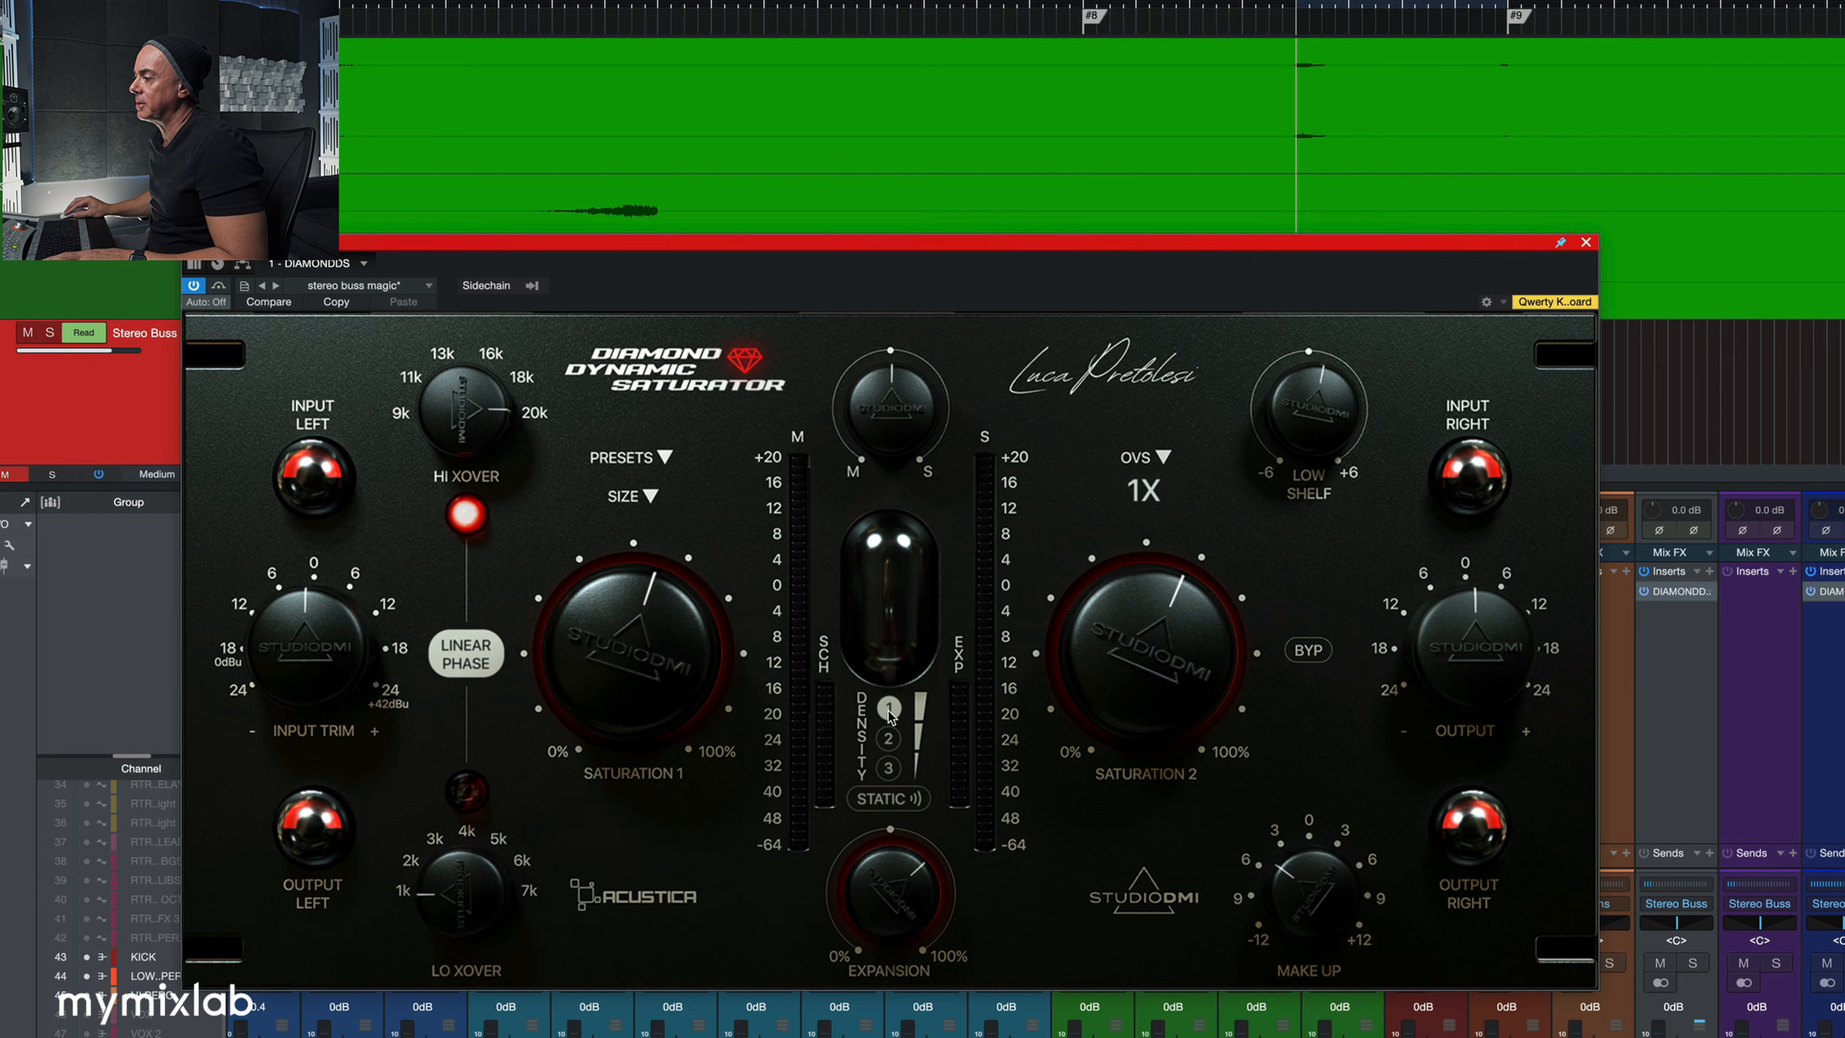
pyautogui.click(887, 739)
pyautogui.click(888, 767)
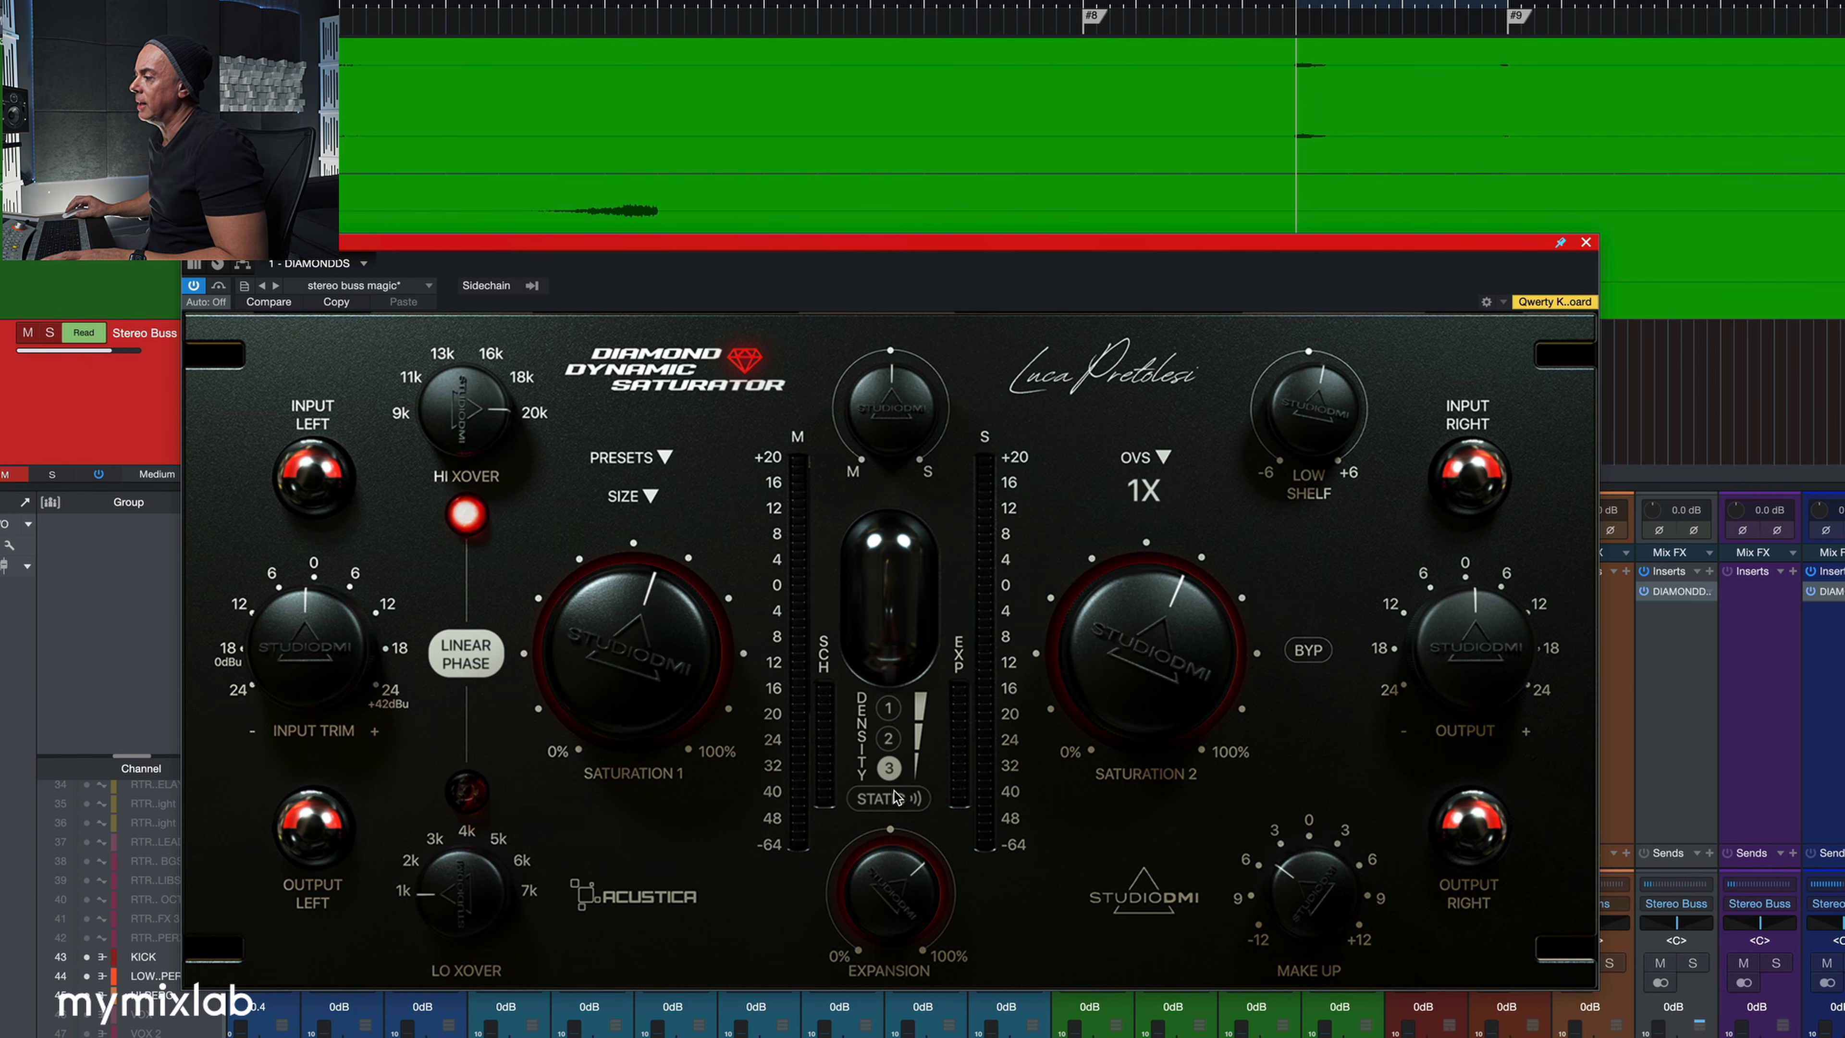
pyautogui.click(900, 803)
pyautogui.moveTo(888, 889); pyautogui.dragTo(892, 936)
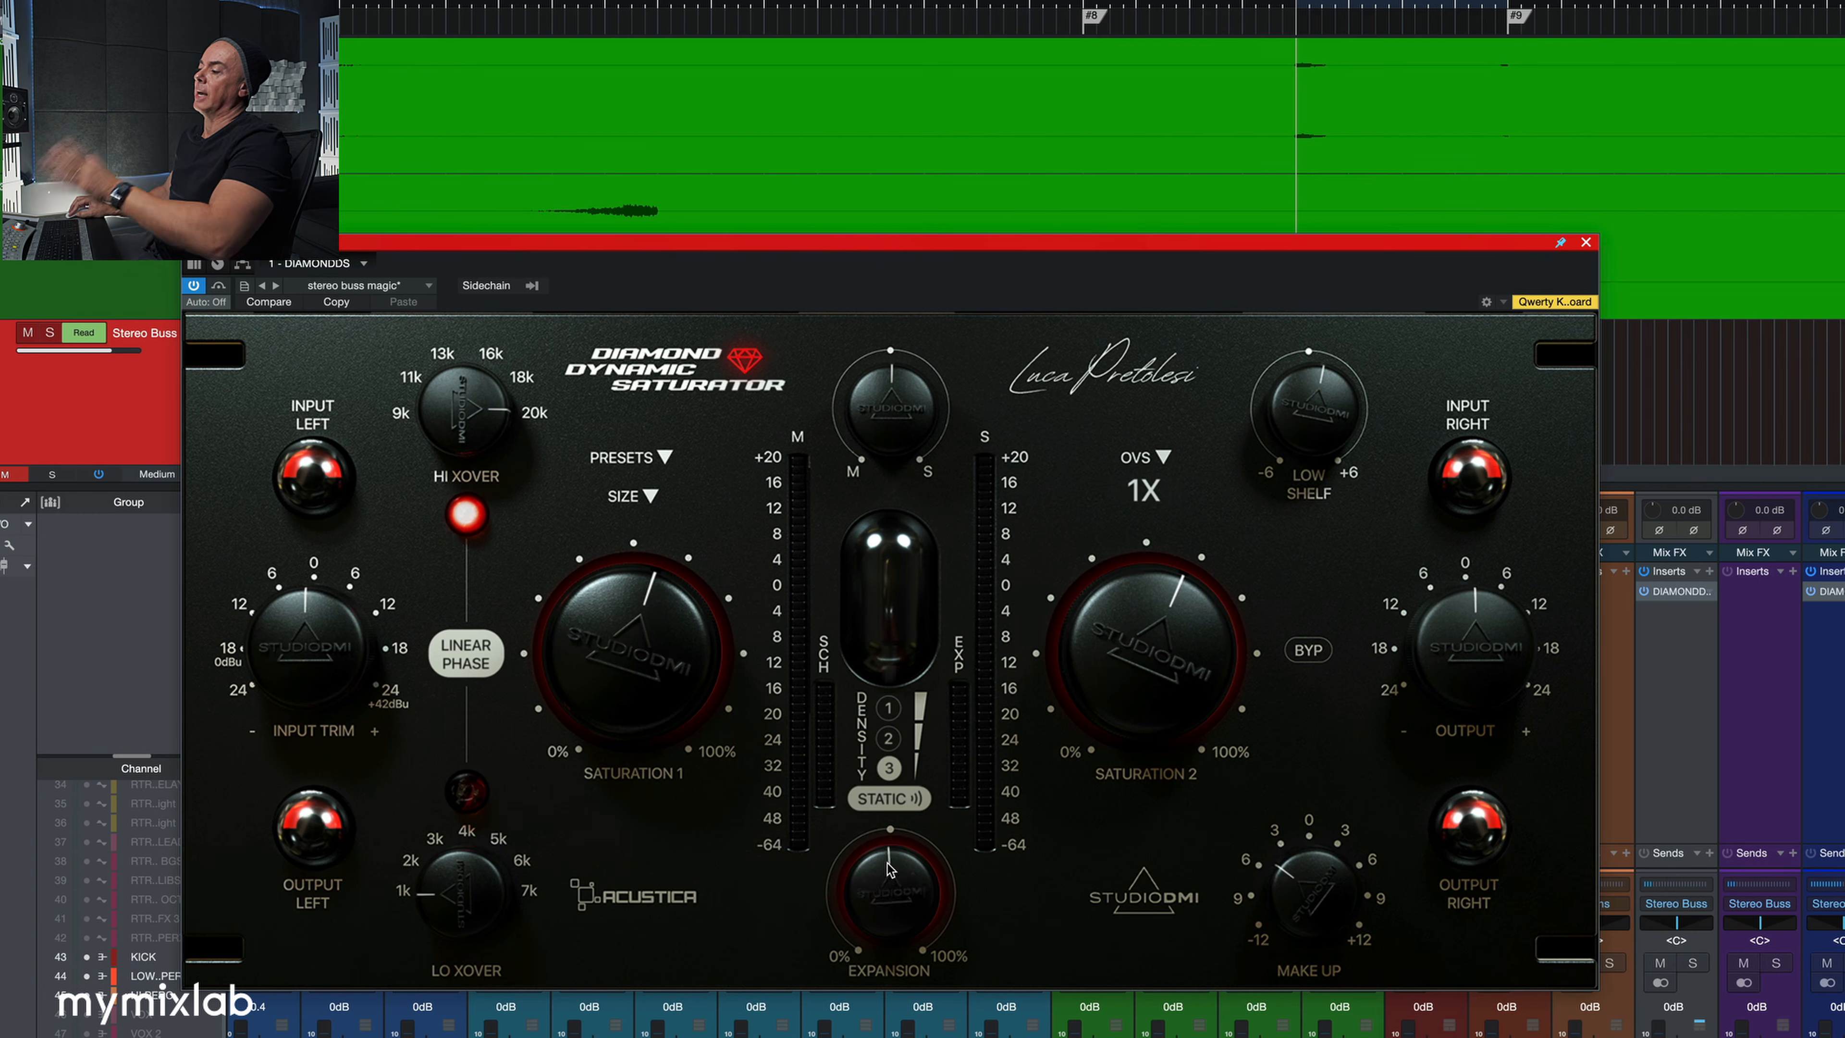
pyautogui.moveTo(883, 881); pyautogui.dragTo(878, 898)
pyautogui.click(891, 795)
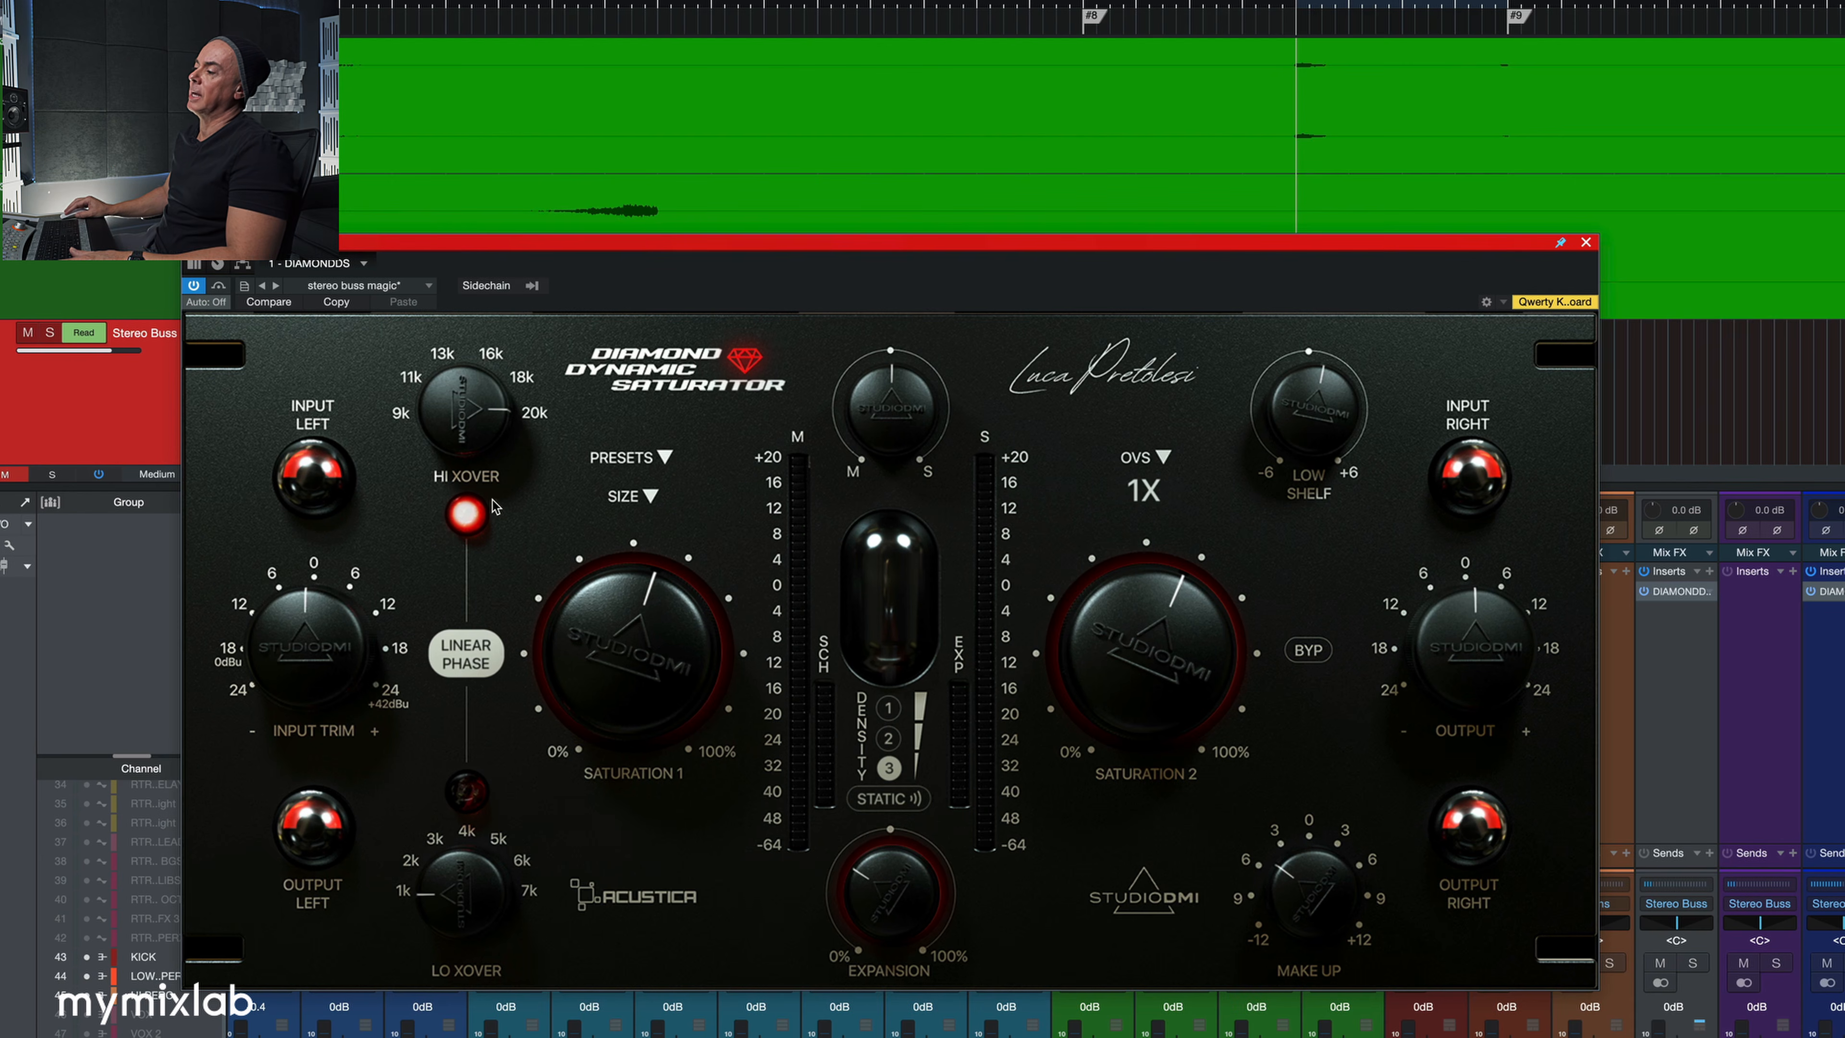
# - Sweep the Hi Xover down to about 12k and back to 20k, and raise the Low Shelf to about +2.5
pyautogui.moveTo(505, 425); pyautogui.dragTo(488, 471)
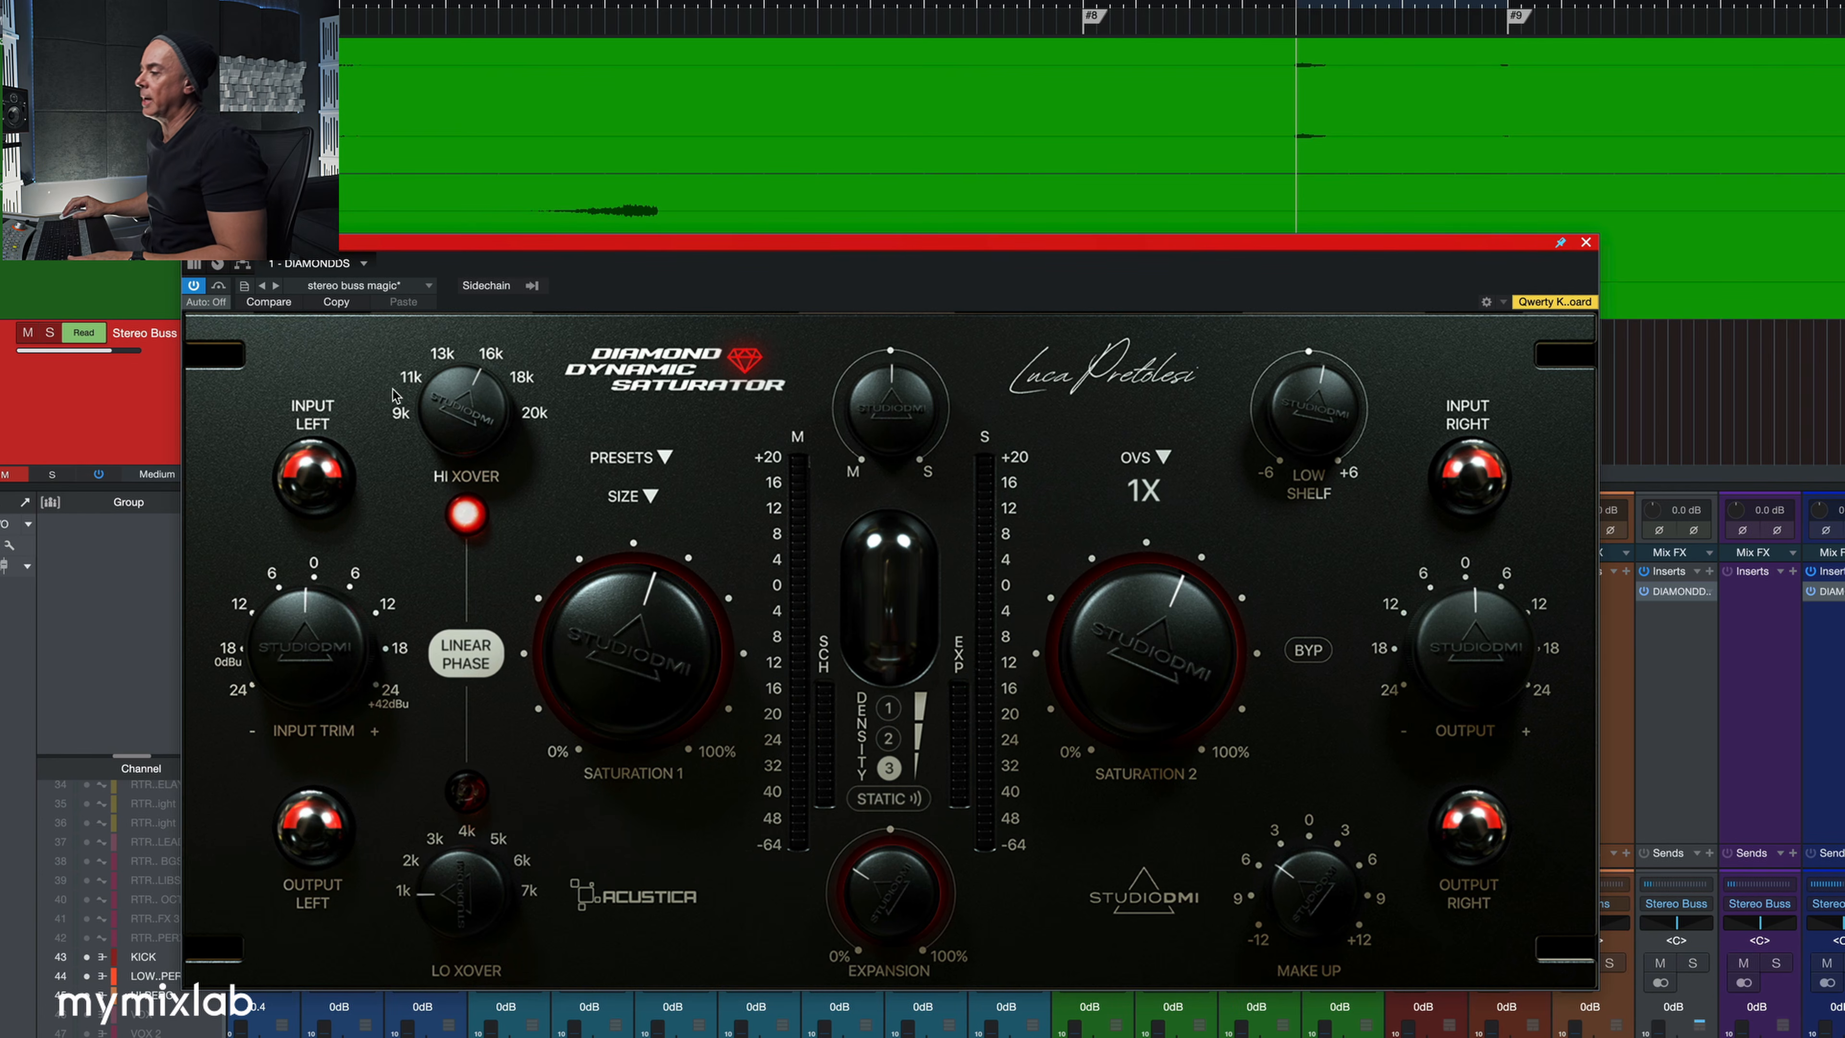
pyautogui.moveTo(467, 406); pyautogui.dragTo(465, 466)
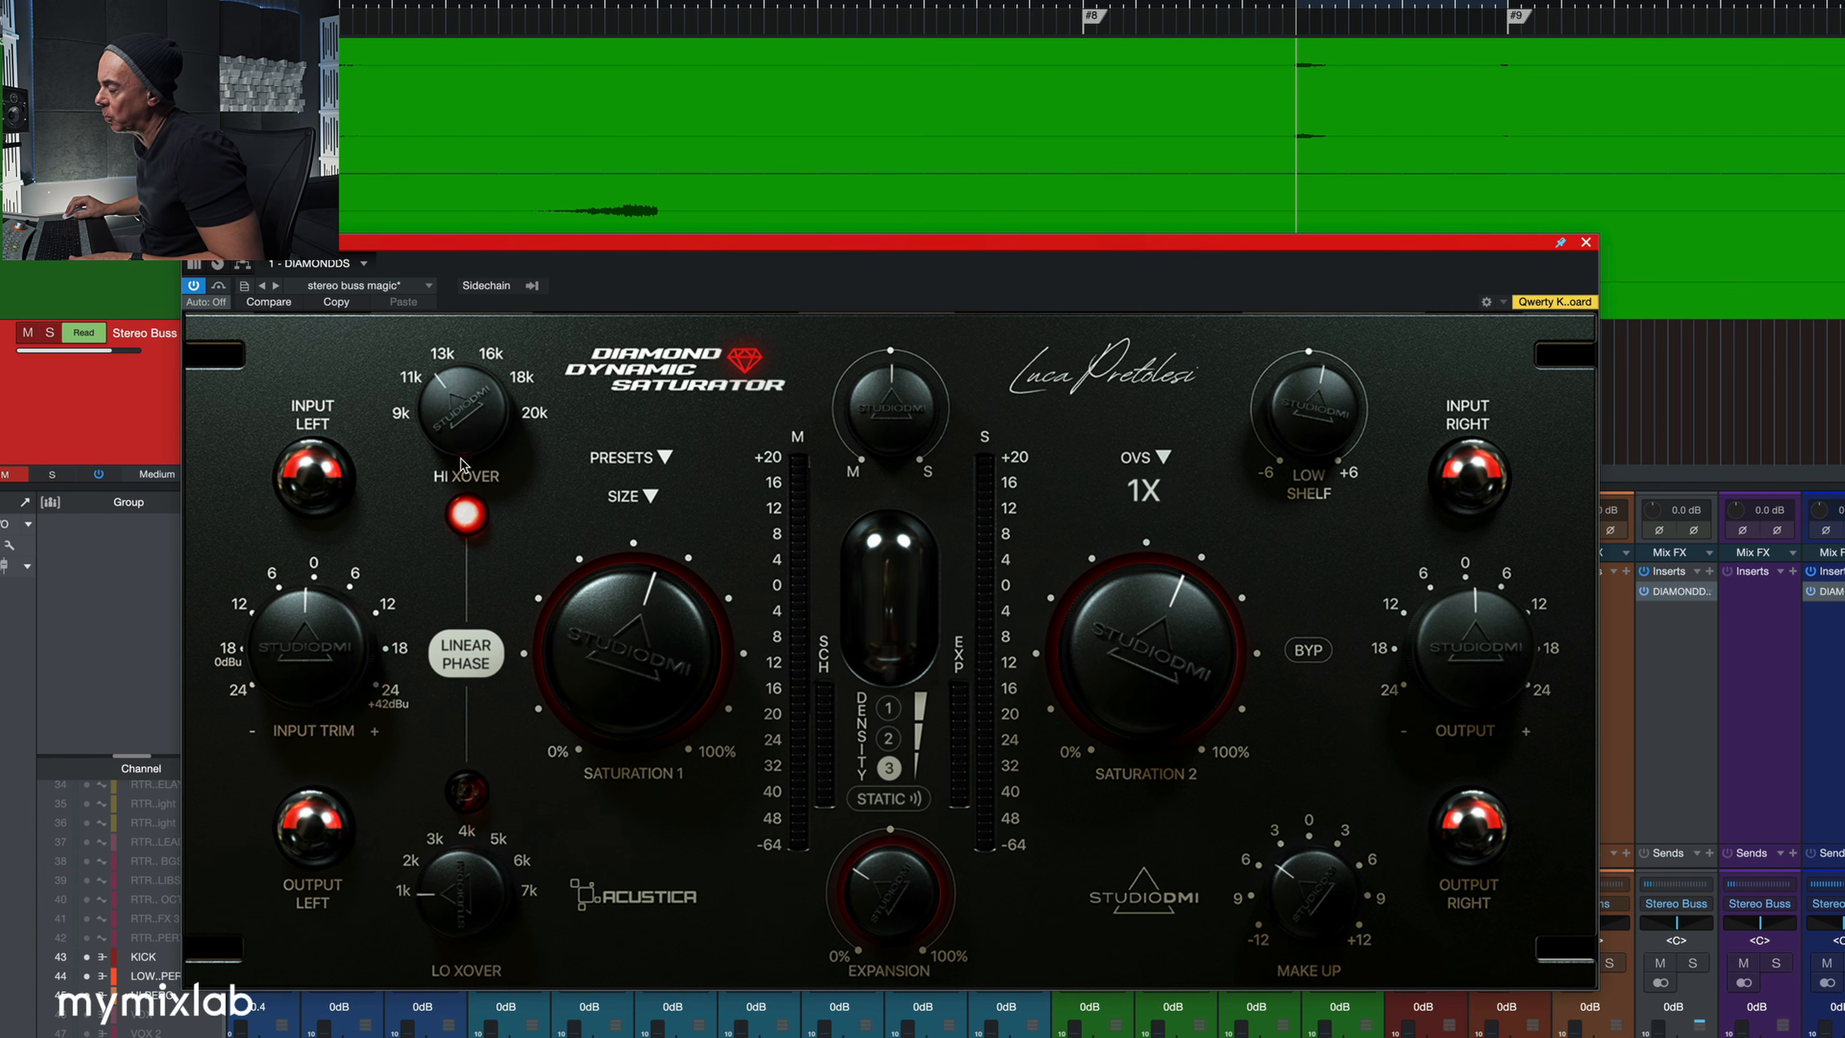
pyautogui.moveTo(472, 399); pyautogui.dragTo(480, 189)
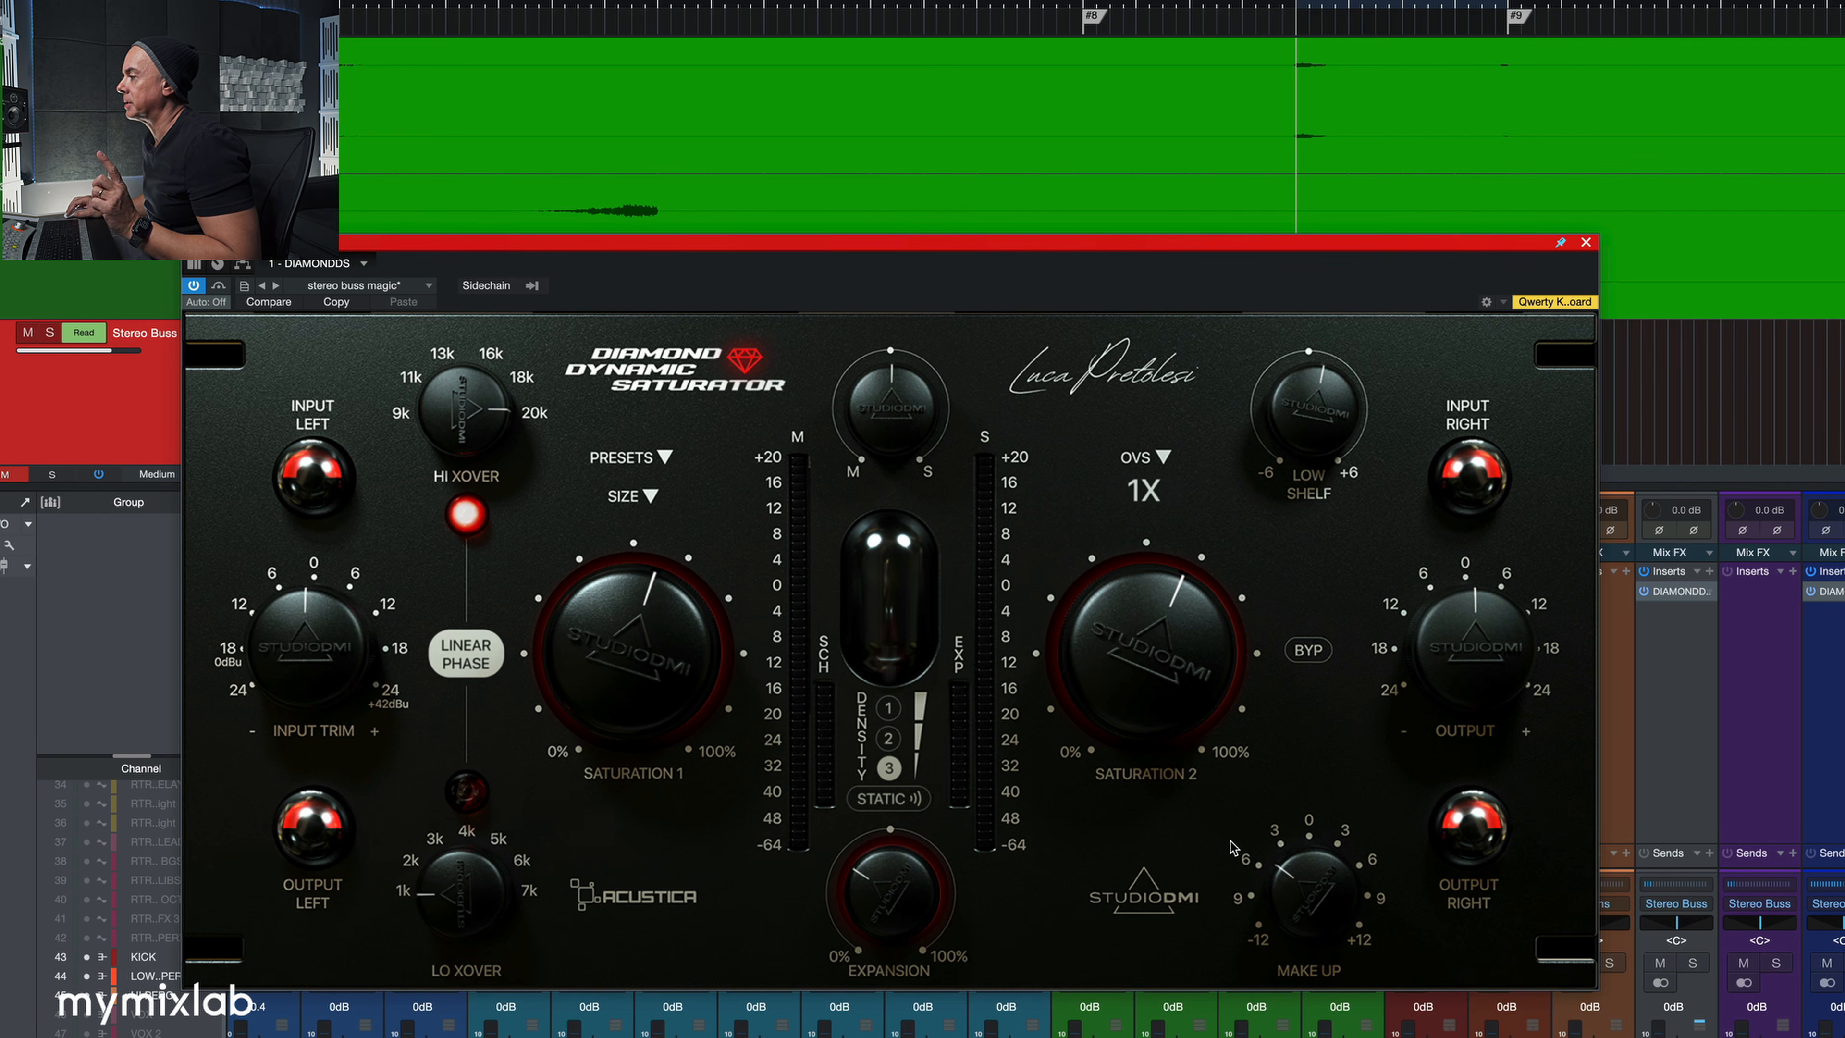
pyautogui.moveTo(1307, 421)
pyautogui.mouseDown()
pyautogui.moveTo(1318, 381)
pyautogui.moveTo(1312, 398)
pyautogui.mouseUp()
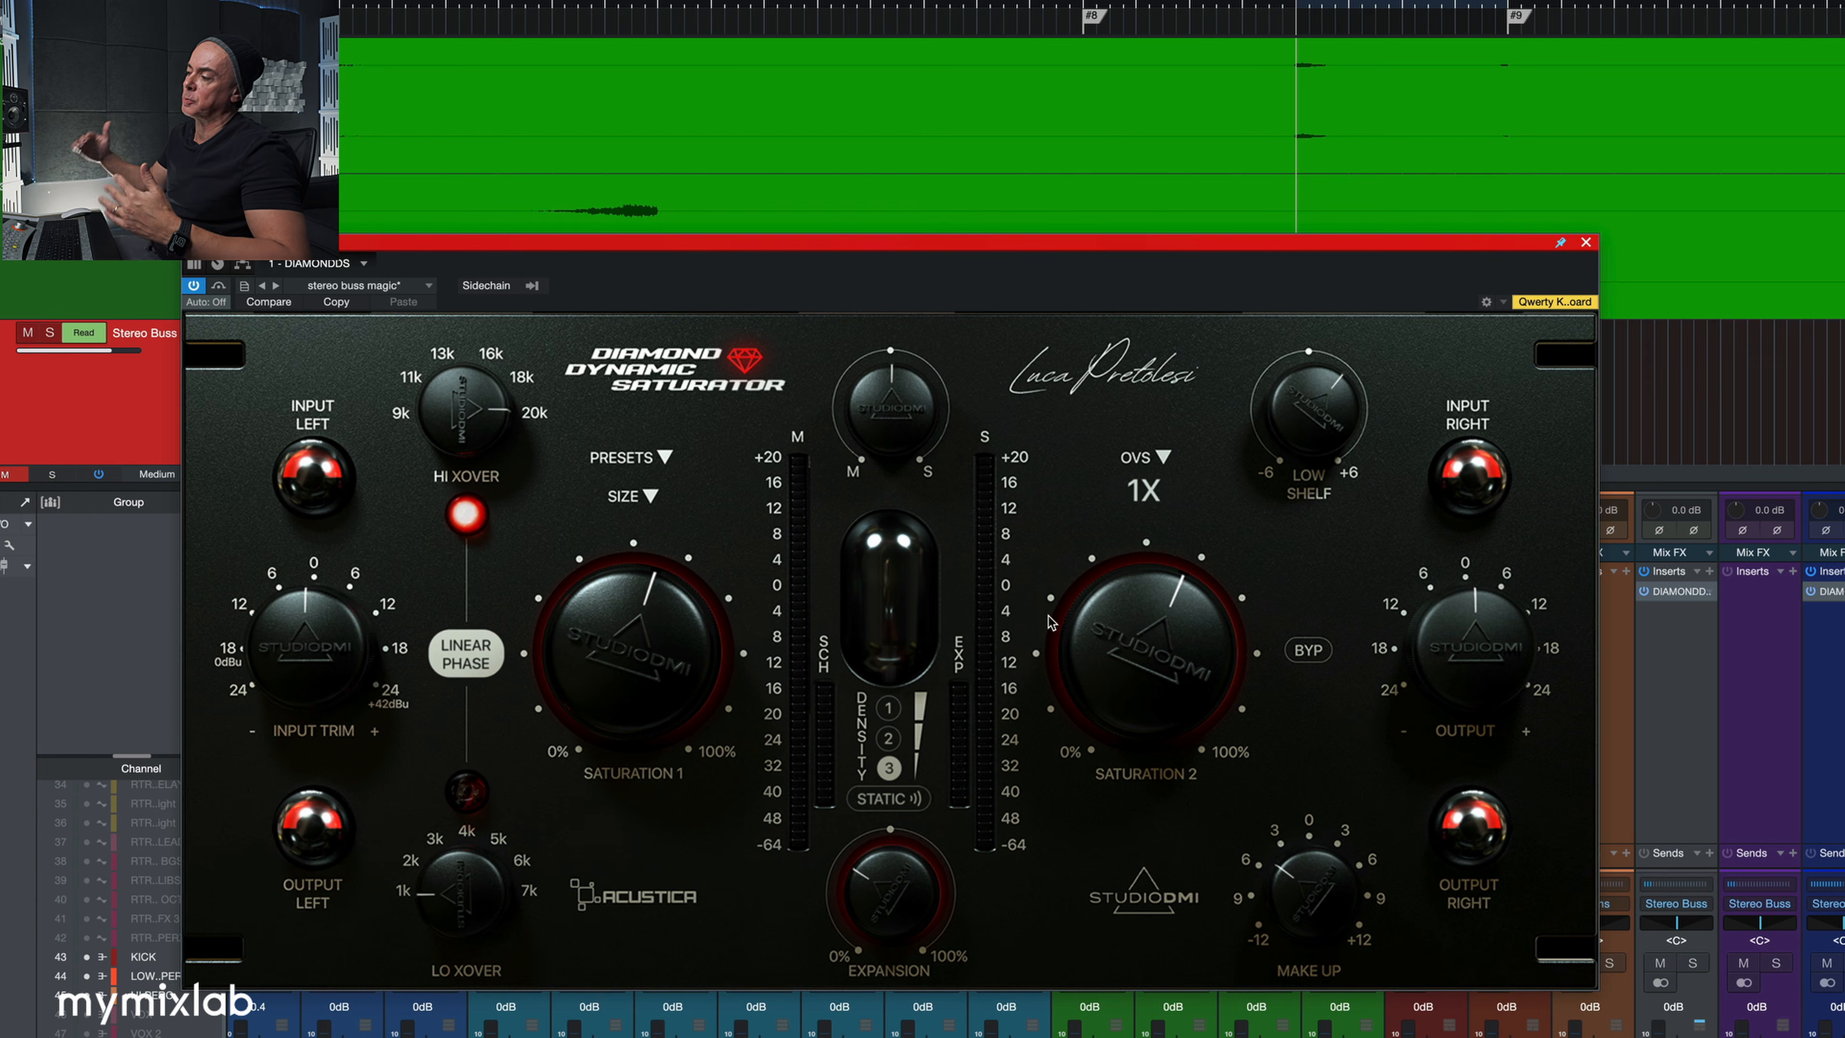
pyautogui.moveTo(1297, 397); pyautogui.dragTo(1306, 361)
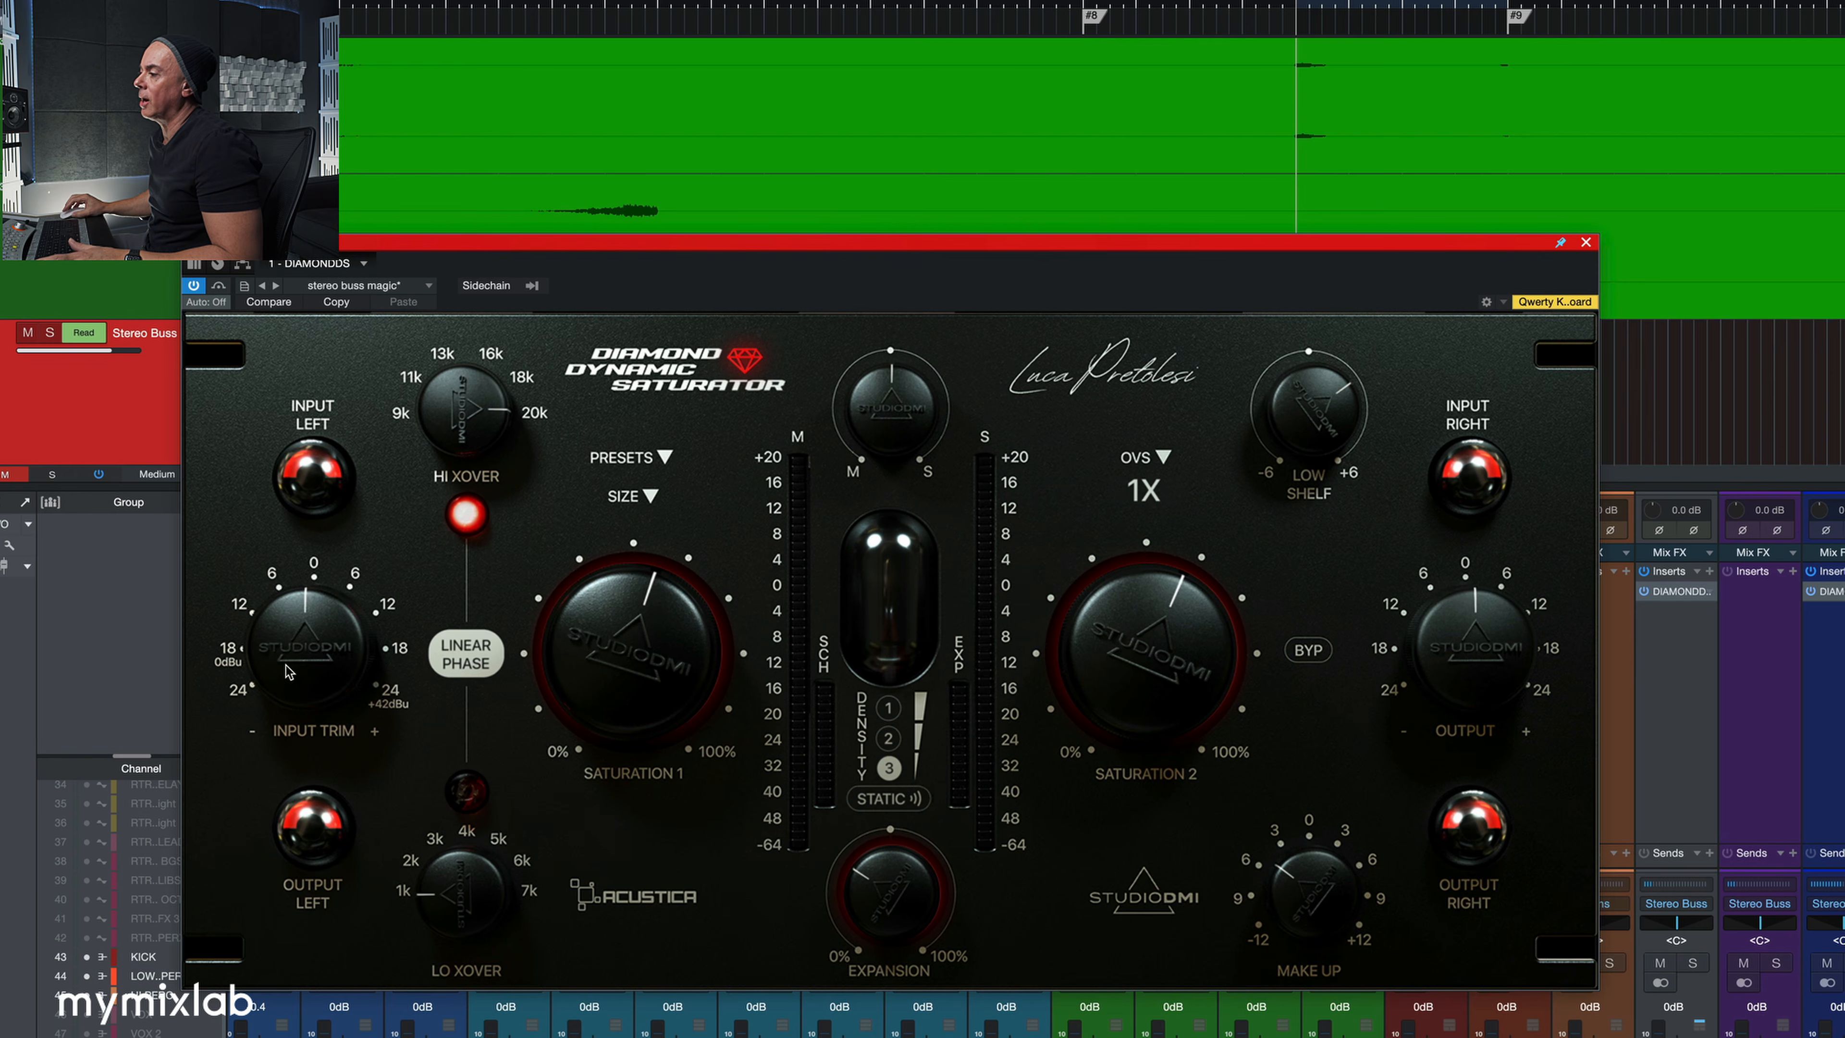
# - Raise Input Trim to about +12, and try Output at about -12 before returning it to about 0
pyautogui.moveTo(284, 653); pyautogui.dragTo(285, 614)
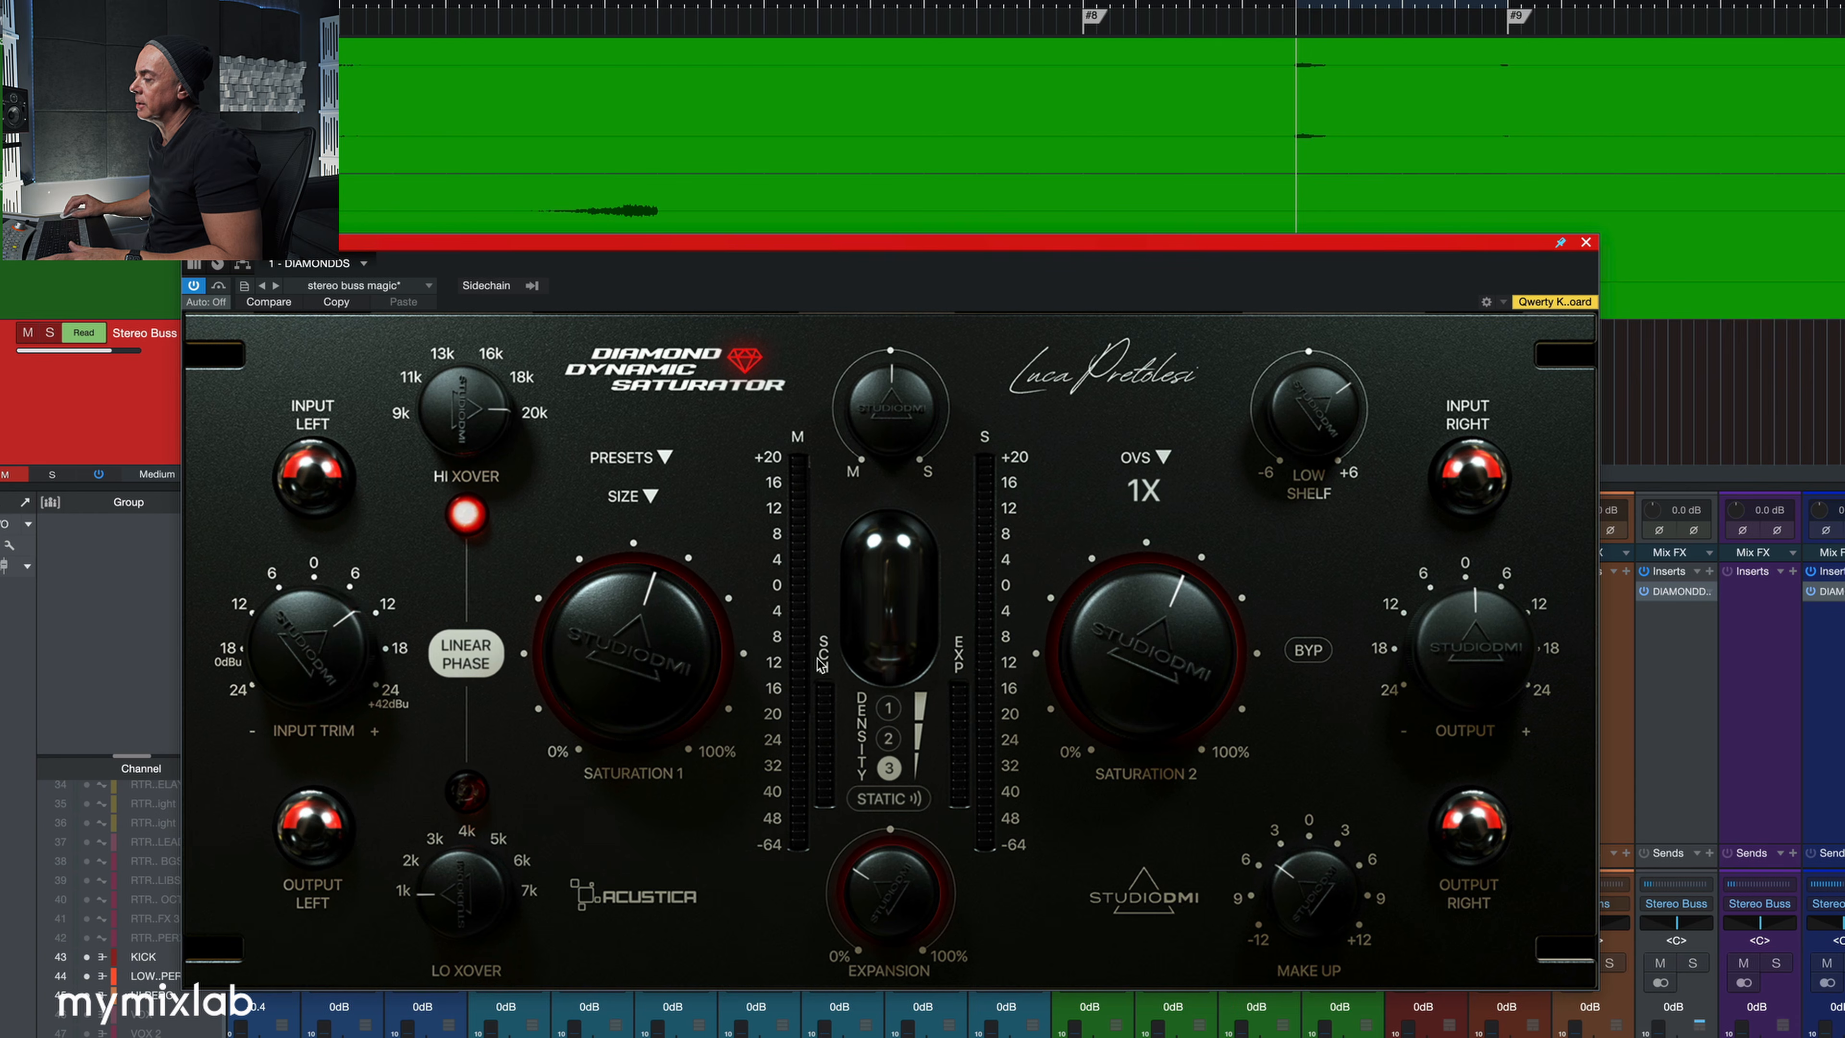
pyautogui.moveTo(1460, 658)
pyautogui.mouseDown()
pyautogui.moveTo(1449, 672)
pyautogui.moveTo(1453, 654)
pyautogui.mouseUp()
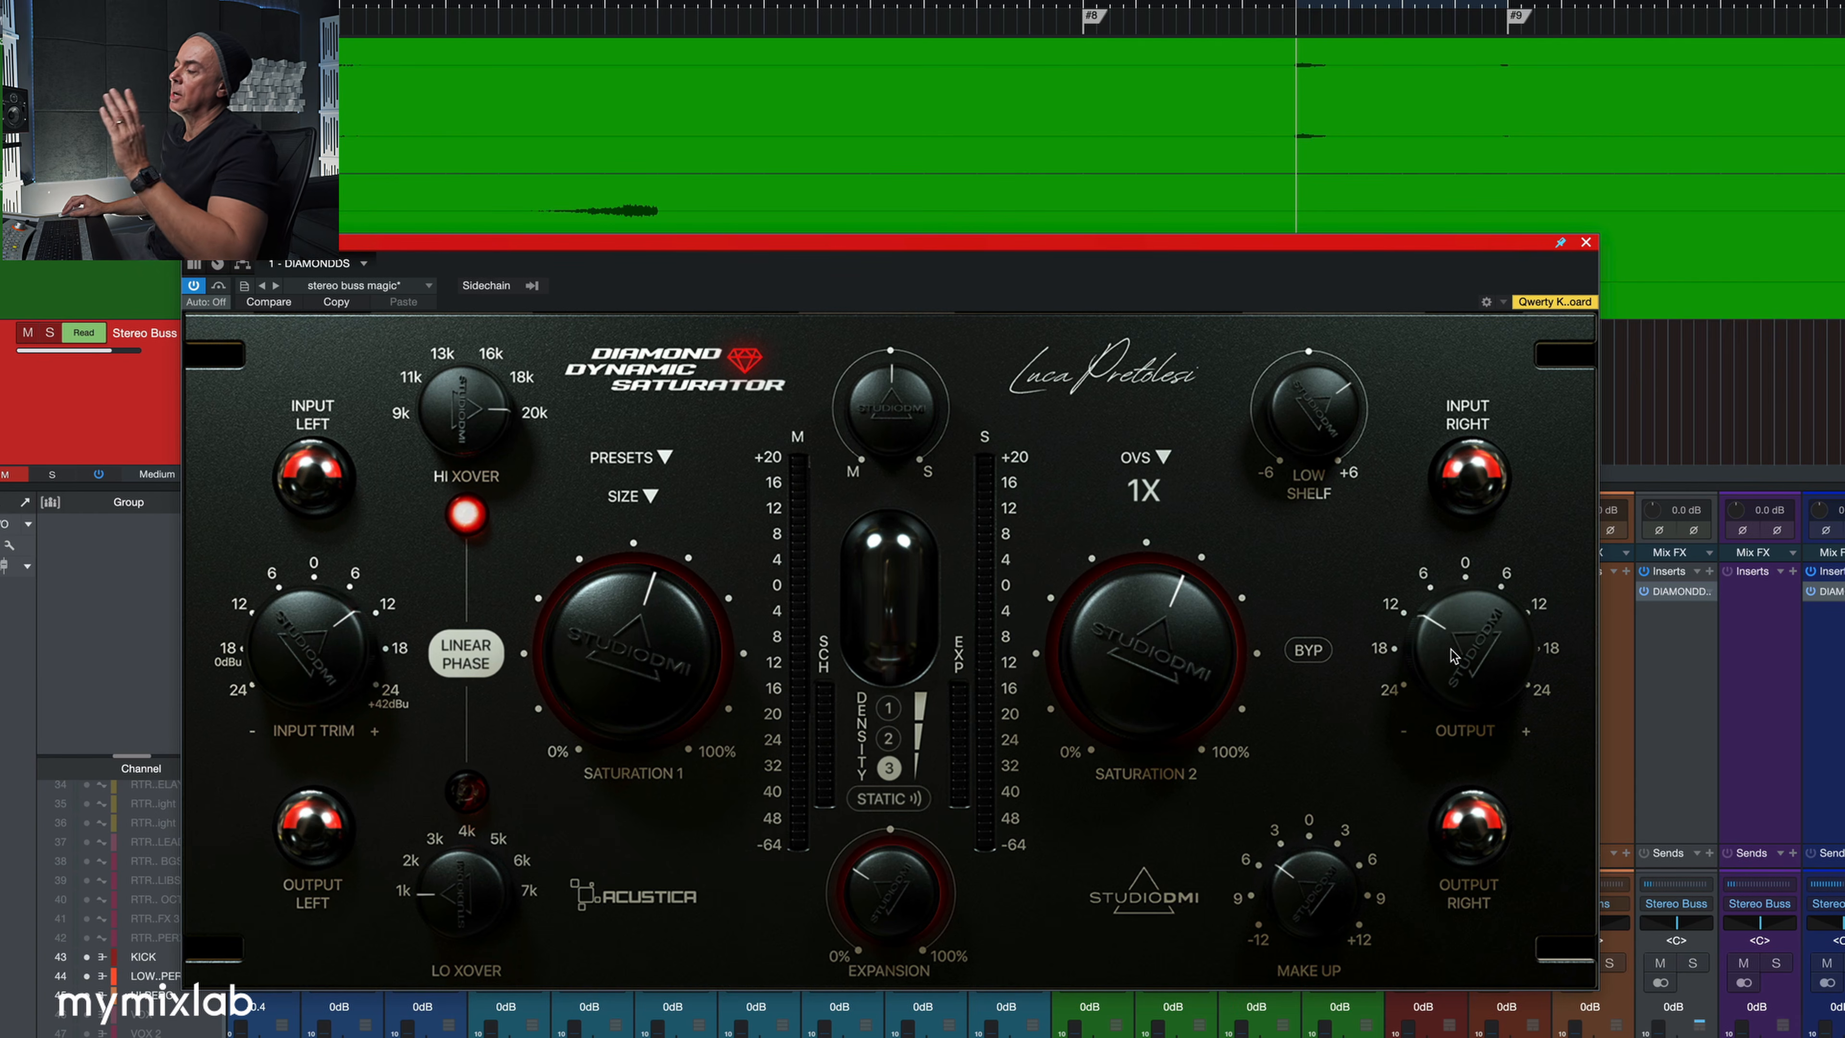
pyautogui.moveTo(1453, 656); pyautogui.dragTo(1455, 652)
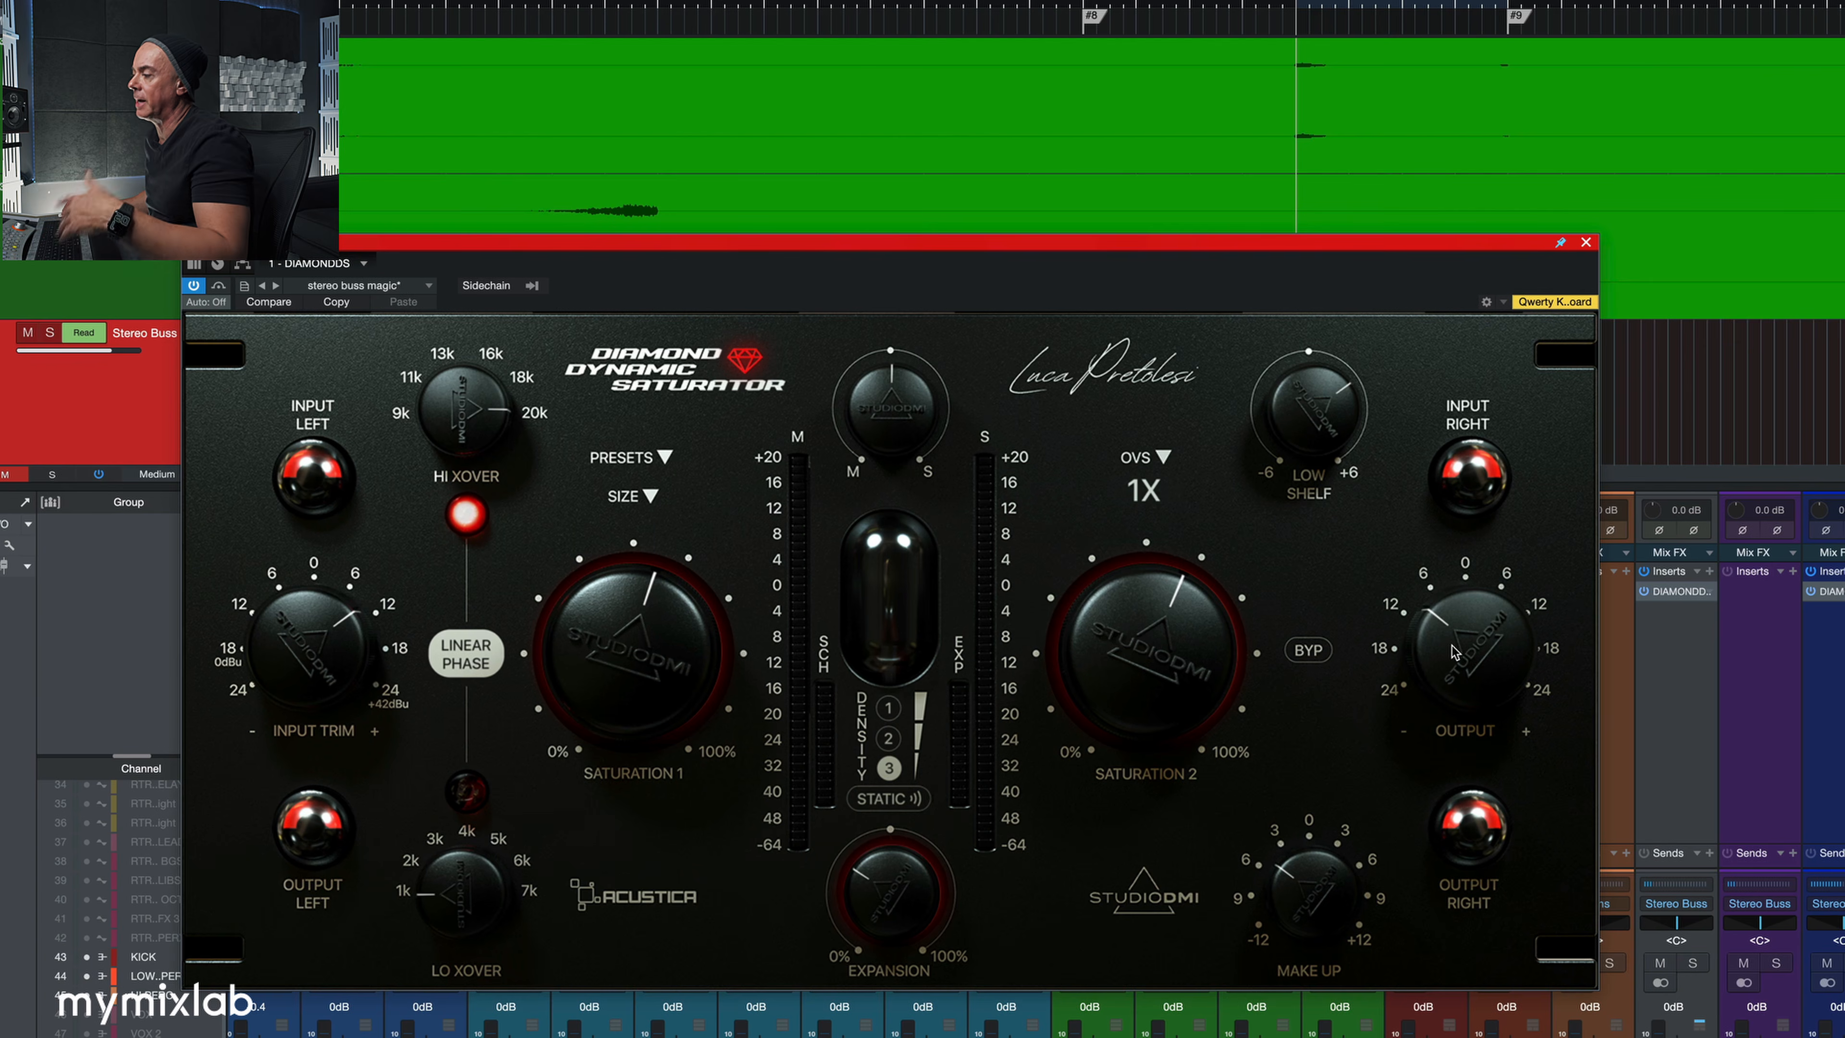
pyautogui.moveTo(1455, 652); pyautogui.dragTo(1460, 621)
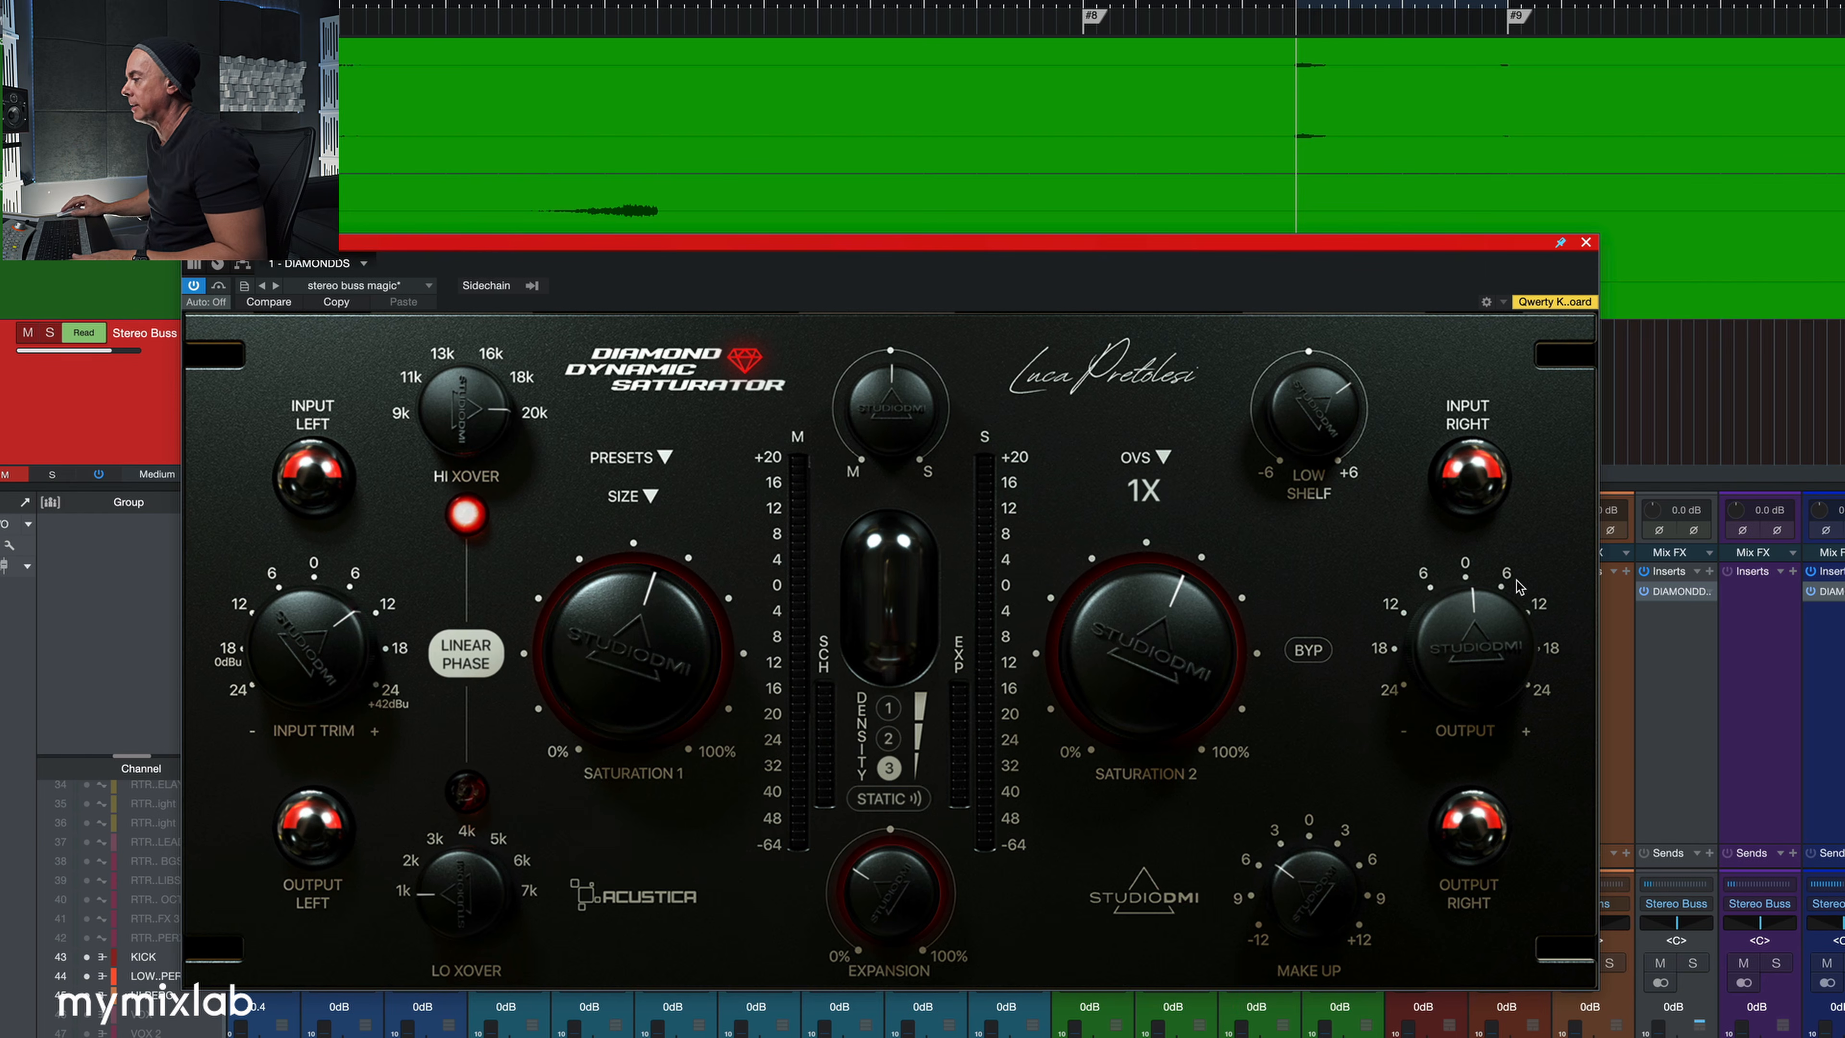
# - Cycle the Stereo Buss saturator's Density through settings 2, 1, and 2, ending on 3
pyautogui.click(888, 738)
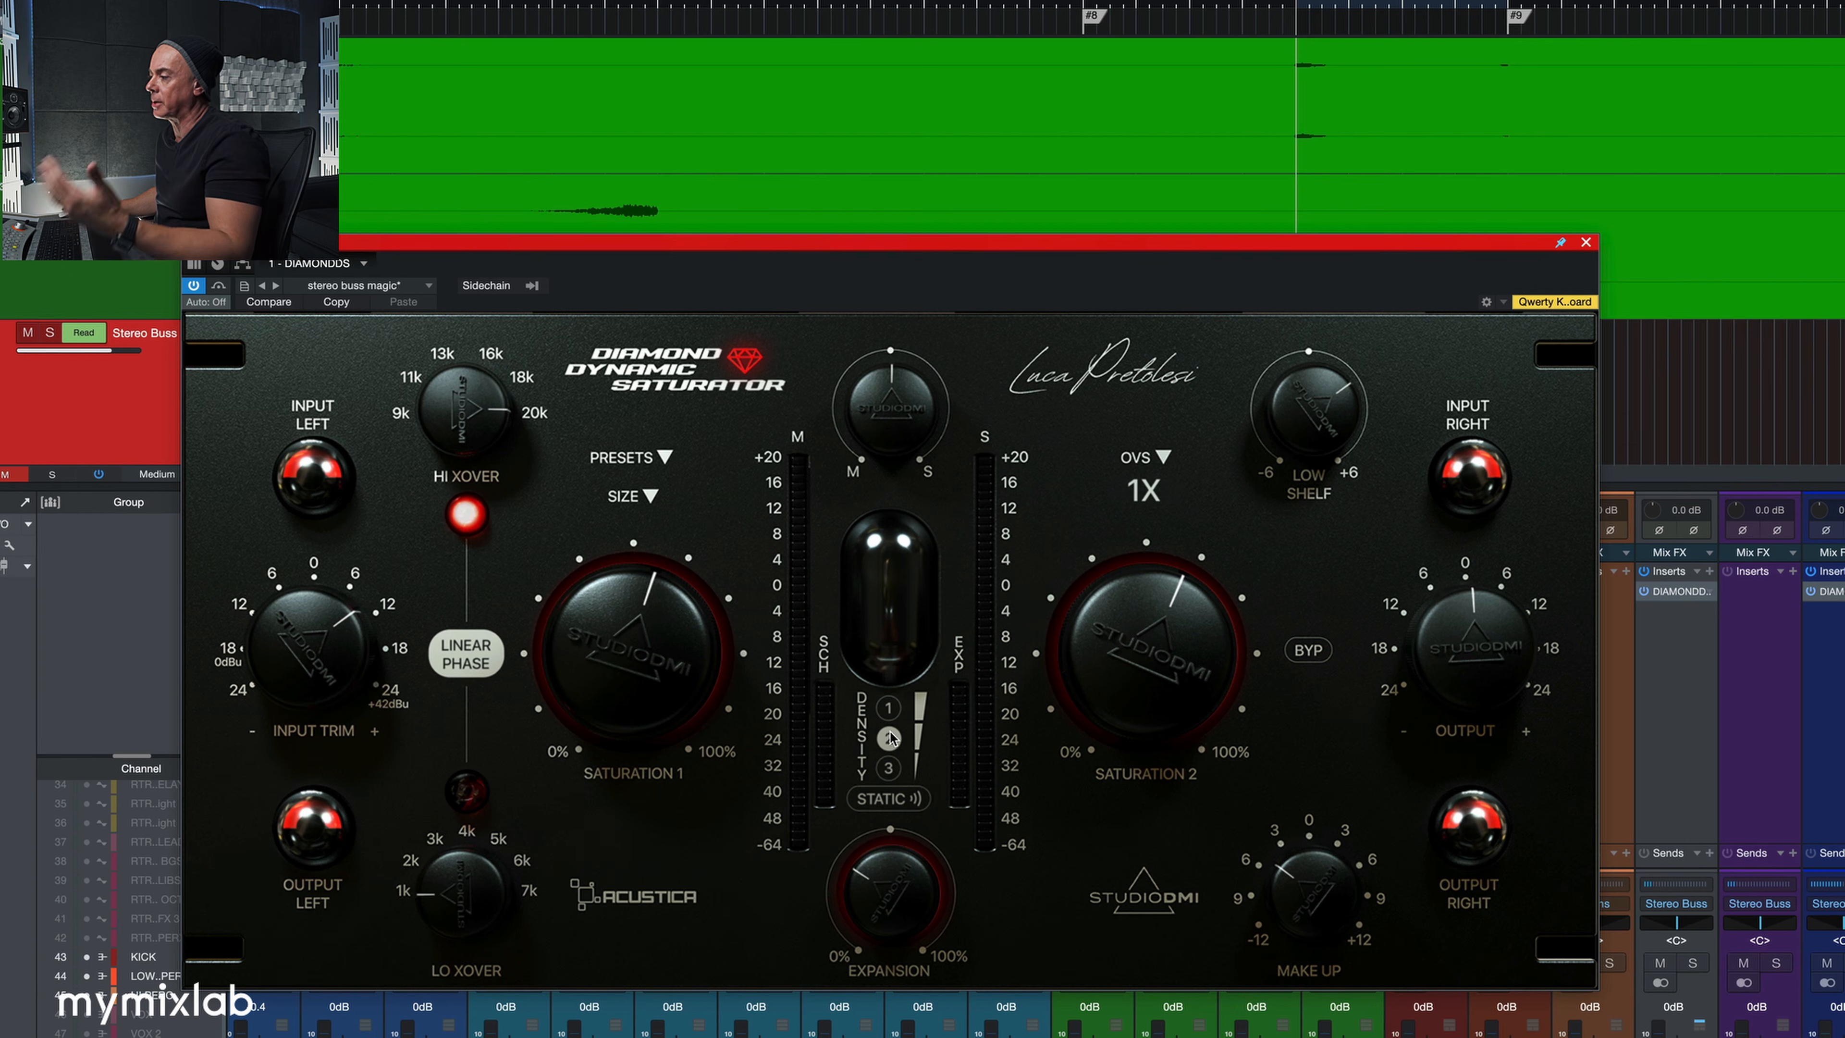
pyautogui.click(891, 708)
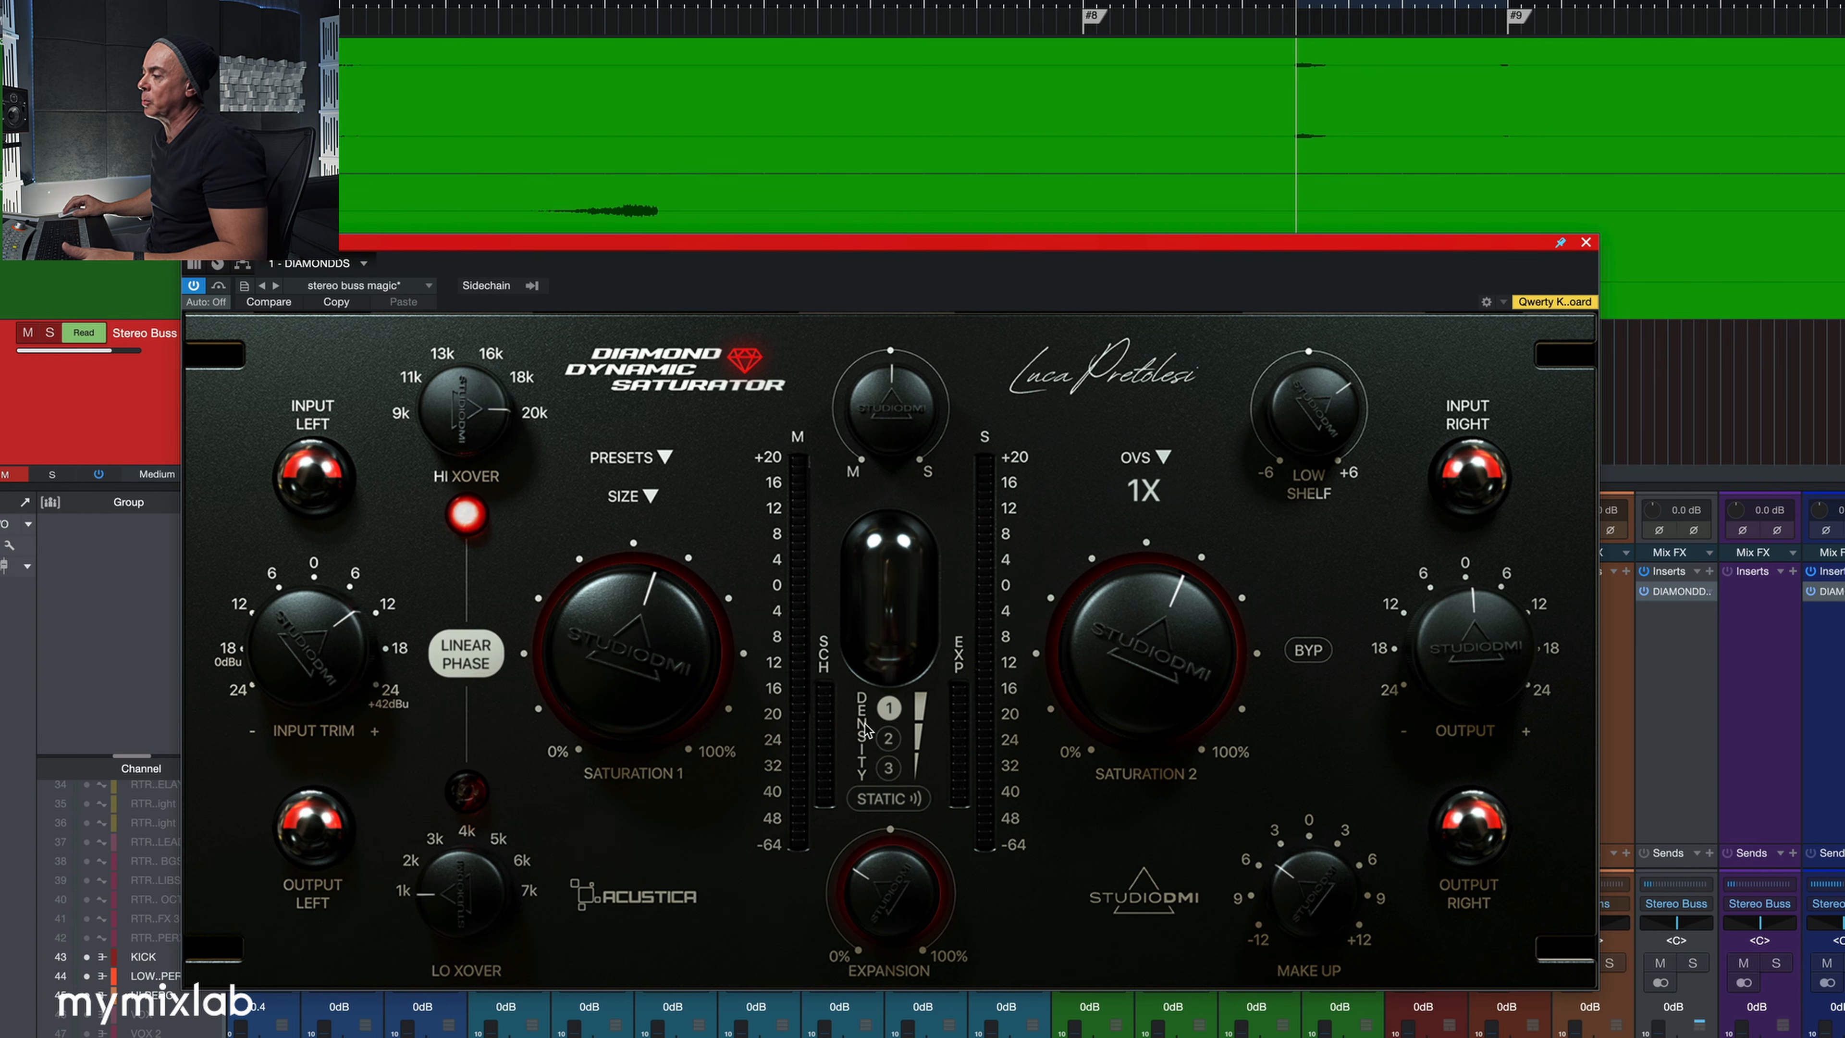
pyautogui.click(890, 740)
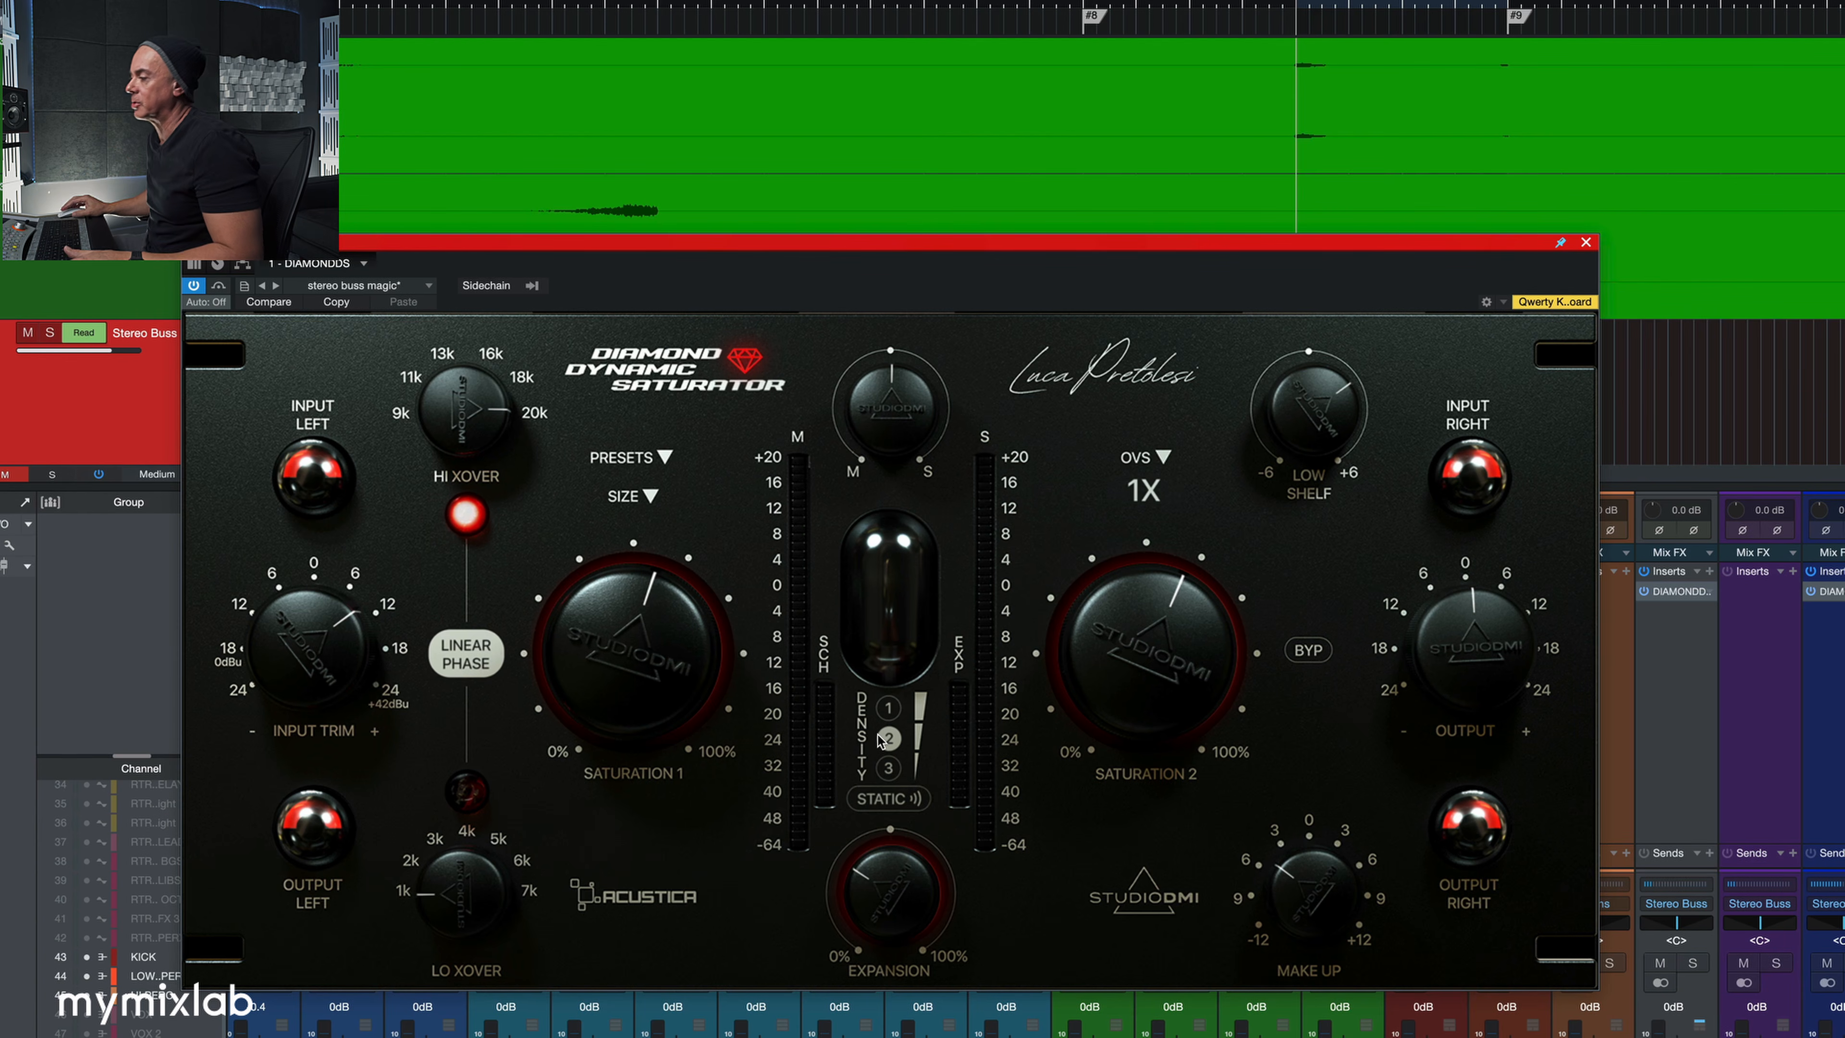
pyautogui.click(889, 769)
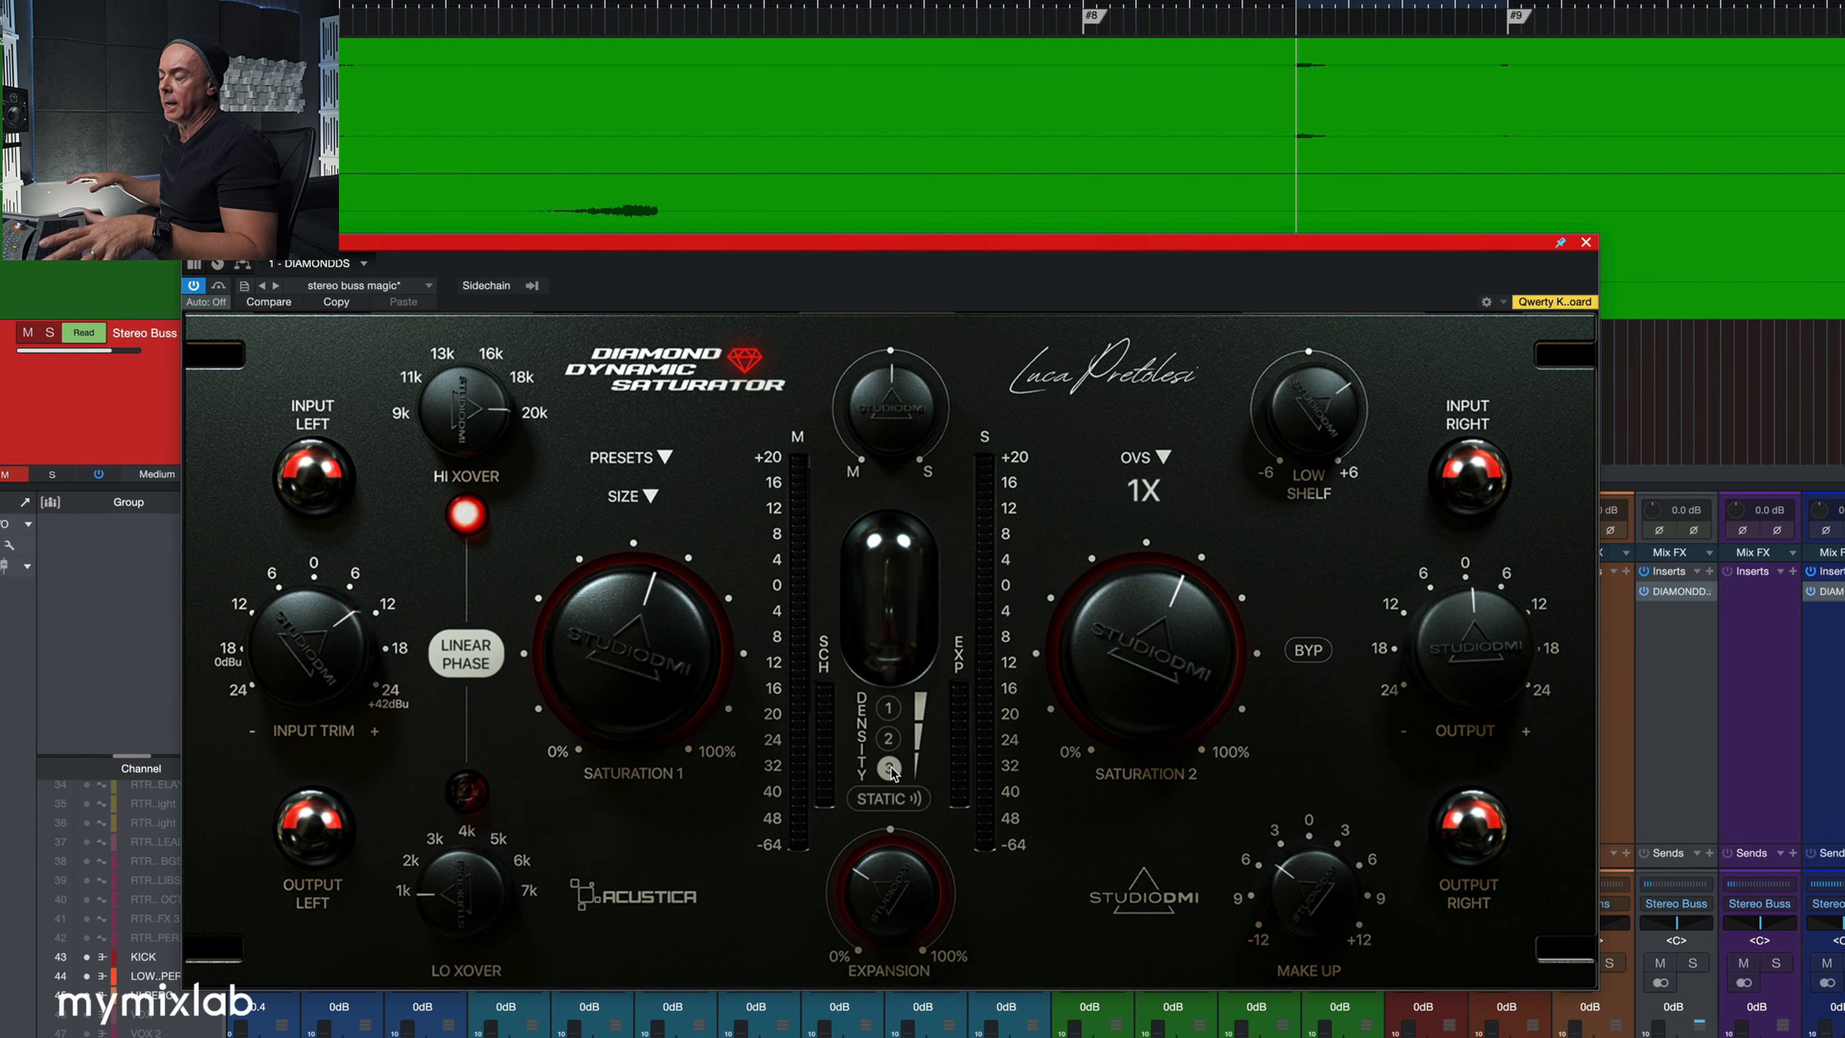
# - Open the saturator's list of factory presets
pyautogui.click(665, 456)
pyautogui.moveTo(683, 465)
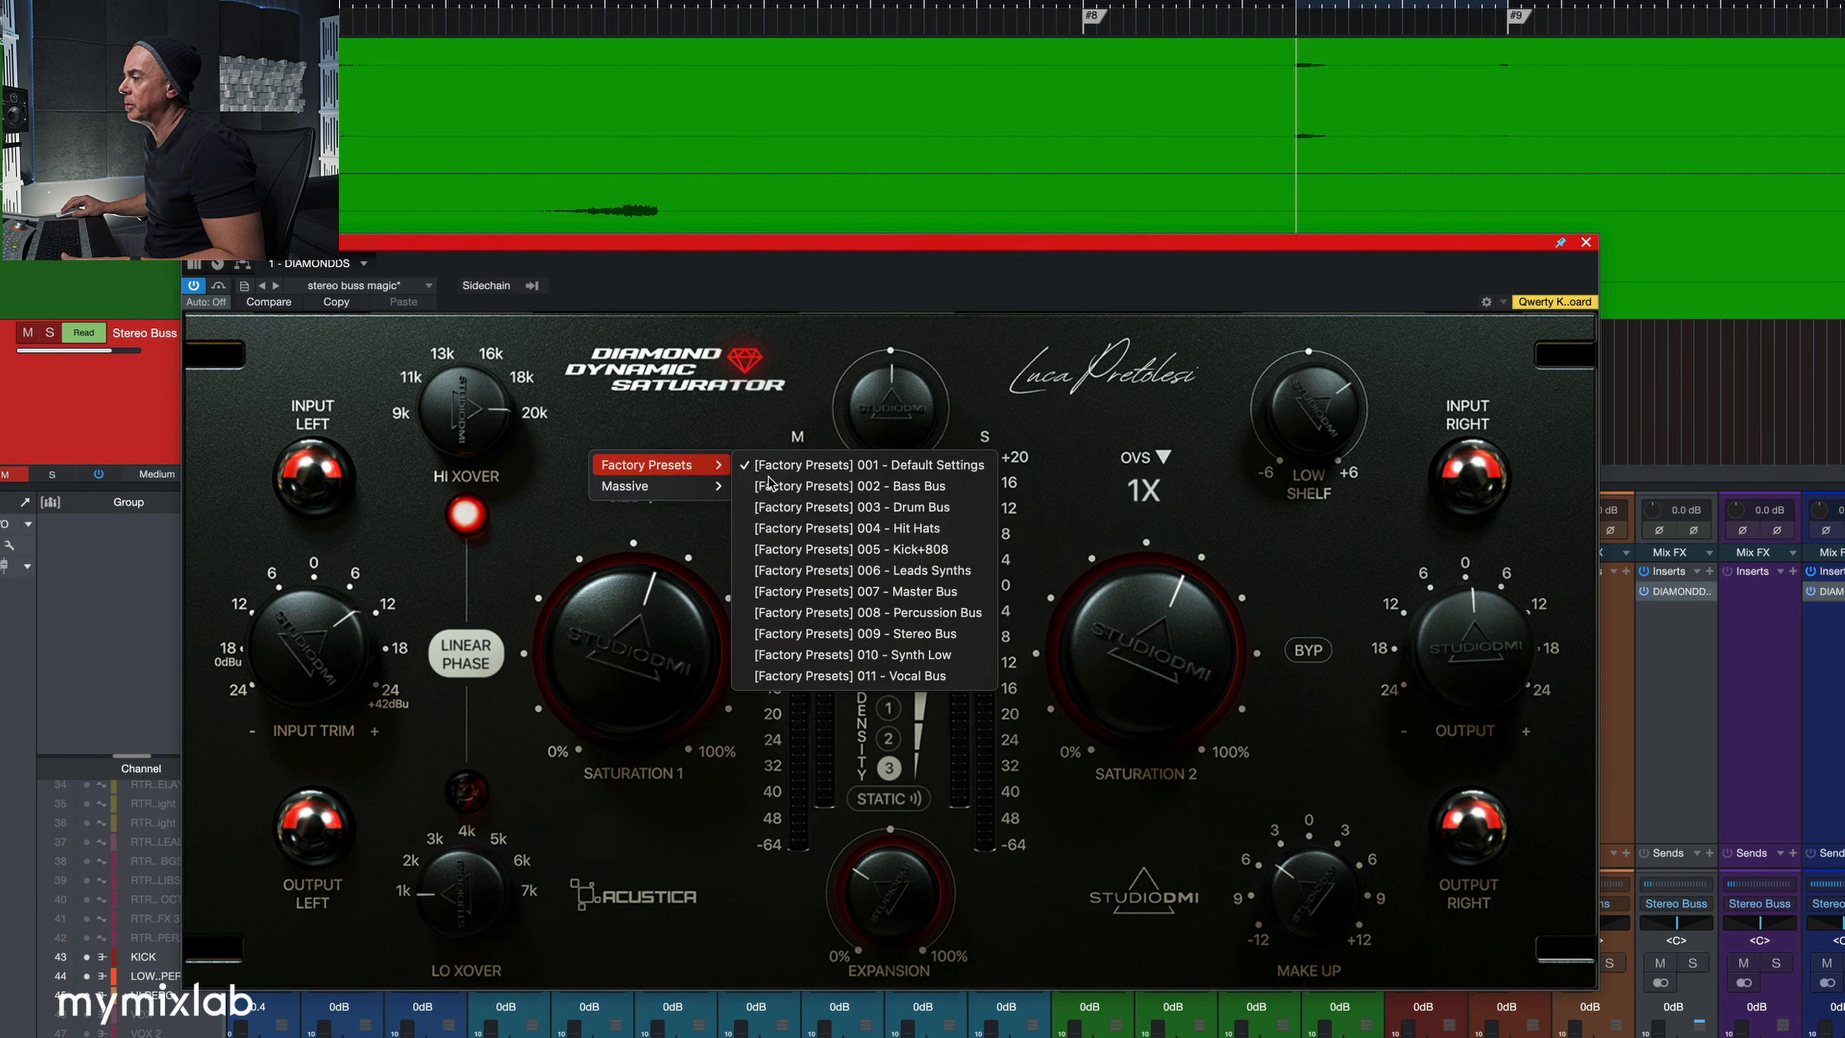